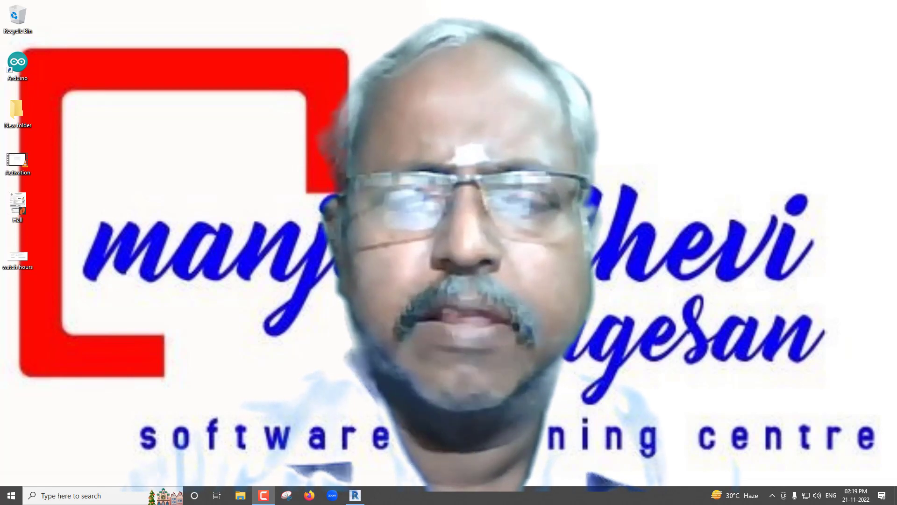
Create a new family from the Metric Plumbing Fixture.rft template
{"action": "left_click", "coordinate": [356, 496]}
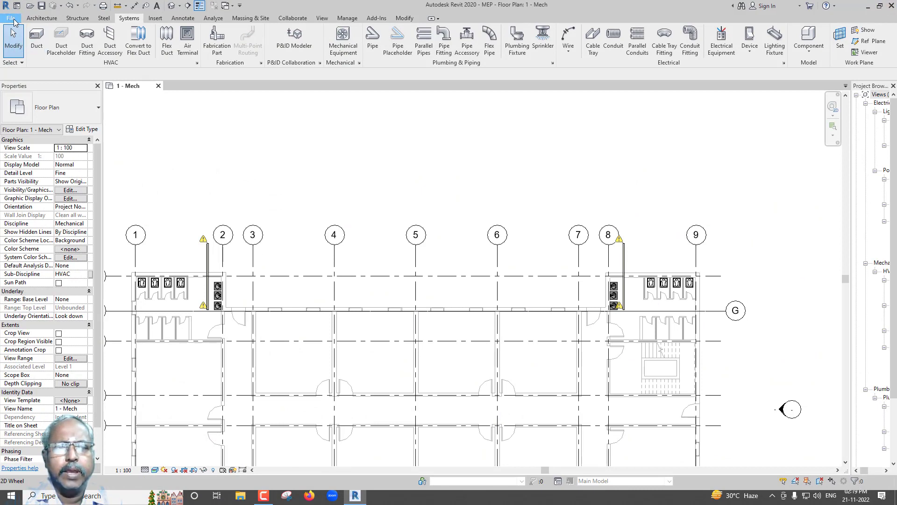
{"action": "left_click", "coordinate": [14, 21]}
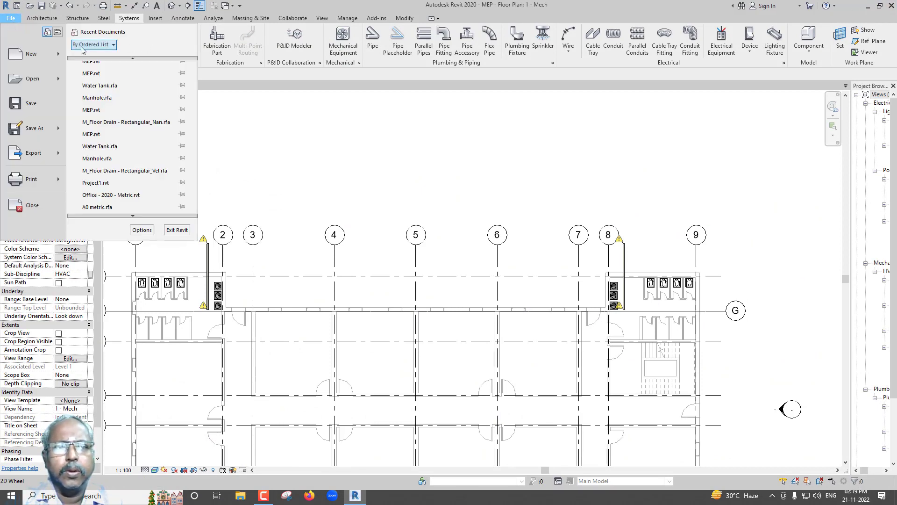
{"action": "mouse_move", "coordinate": [31, 54]}
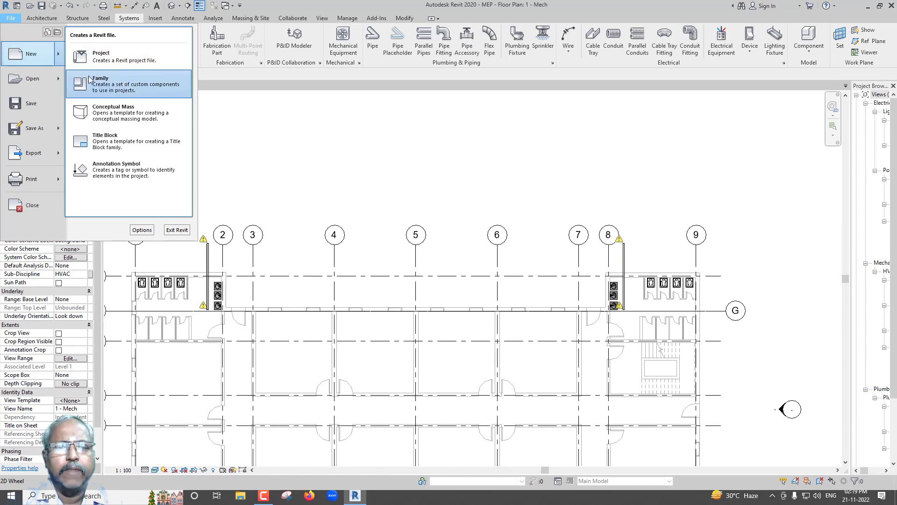
{"action": "left_click", "coordinate": [90, 79]}
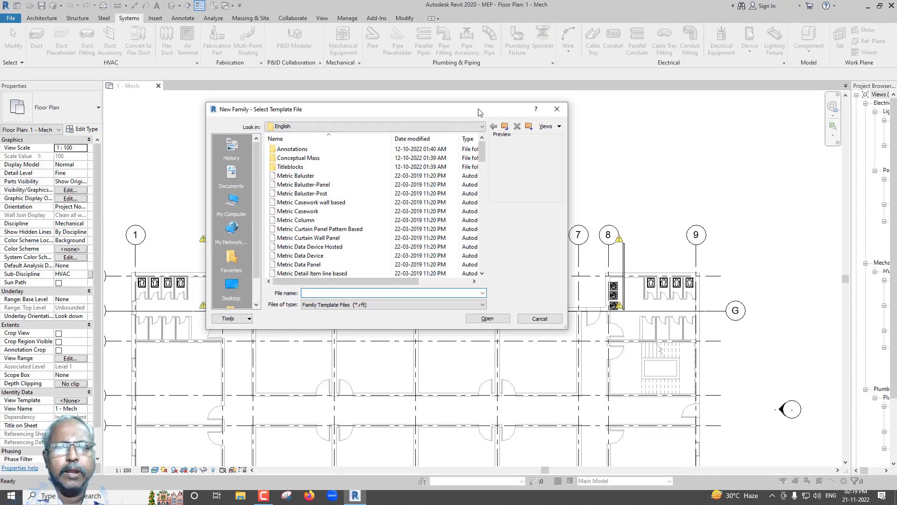
{"action": "left_click_drag", "start_coordinate": [478, 113], "coordinate": [602, 143]}
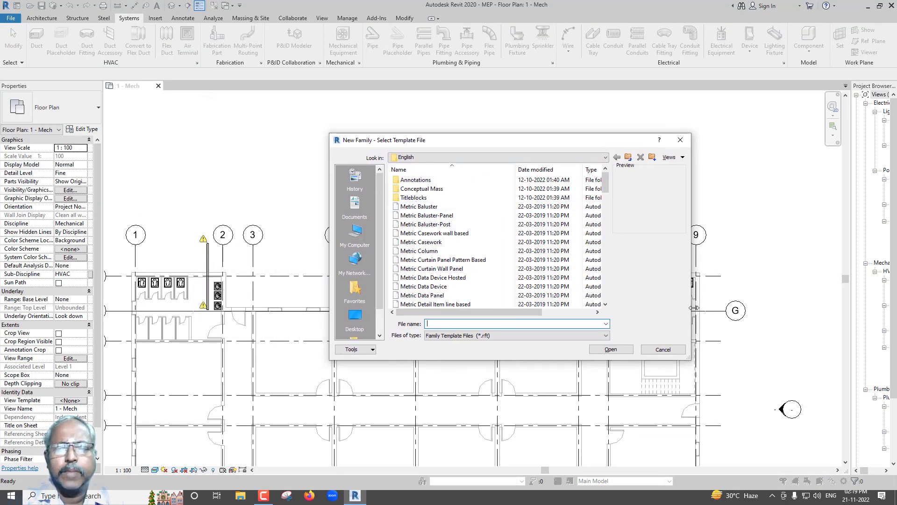
{"action": "left_click", "coordinate": [663, 349]}
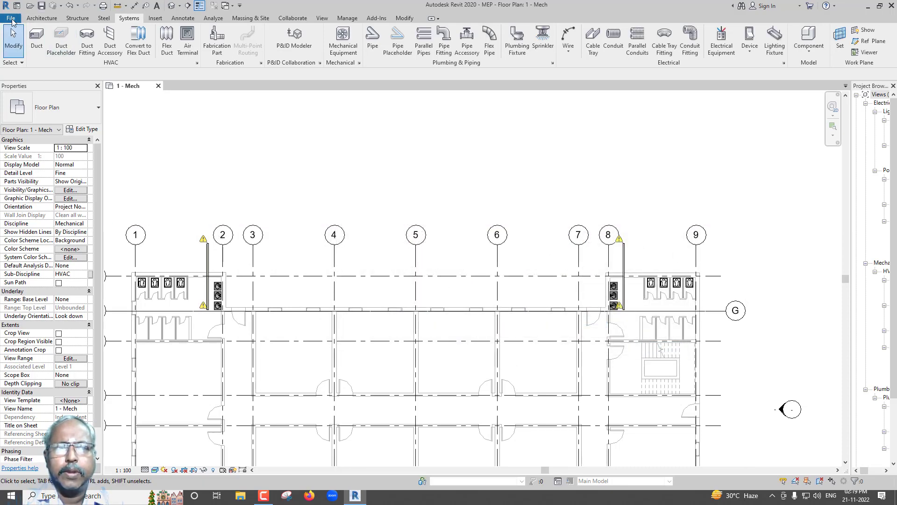
{"action": "left_click", "coordinate": [11, 20]}
{"action": "mouse_move", "coordinate": [28, 54]}
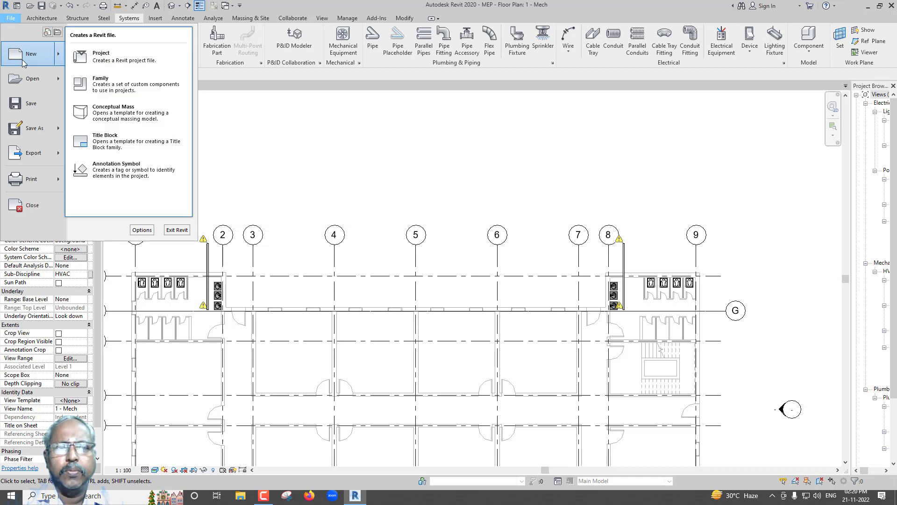
{"action": "left_click", "coordinate": [101, 84]}
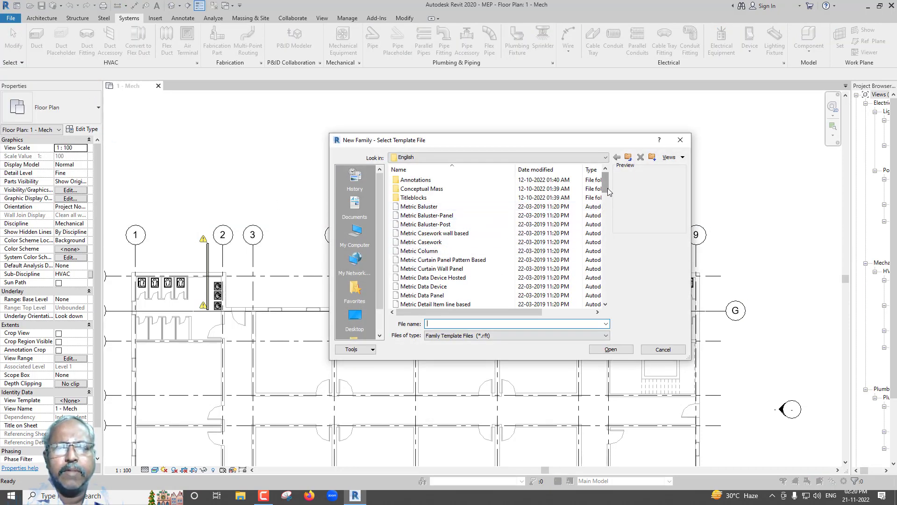
{"action": "left_click_drag", "start_coordinate": [605, 189], "coordinate": [614, 252]}
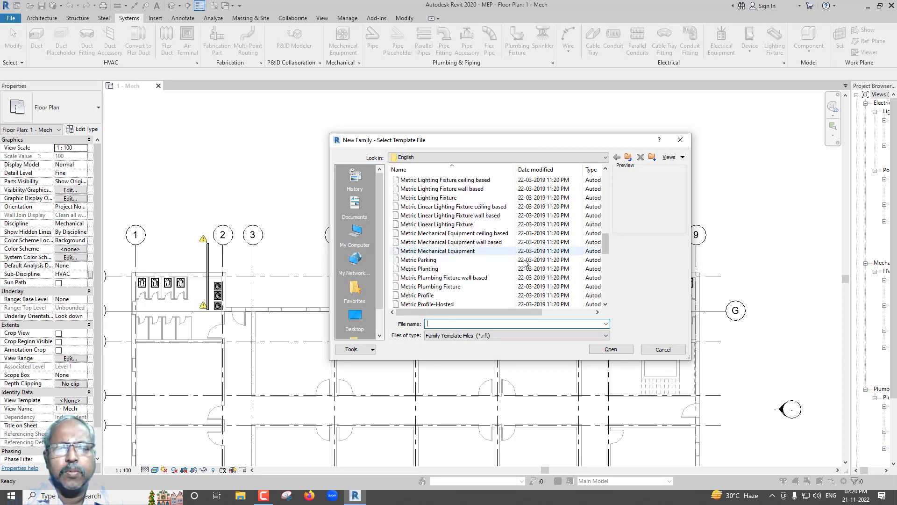
{"action": "left_click", "coordinate": [474, 286]}
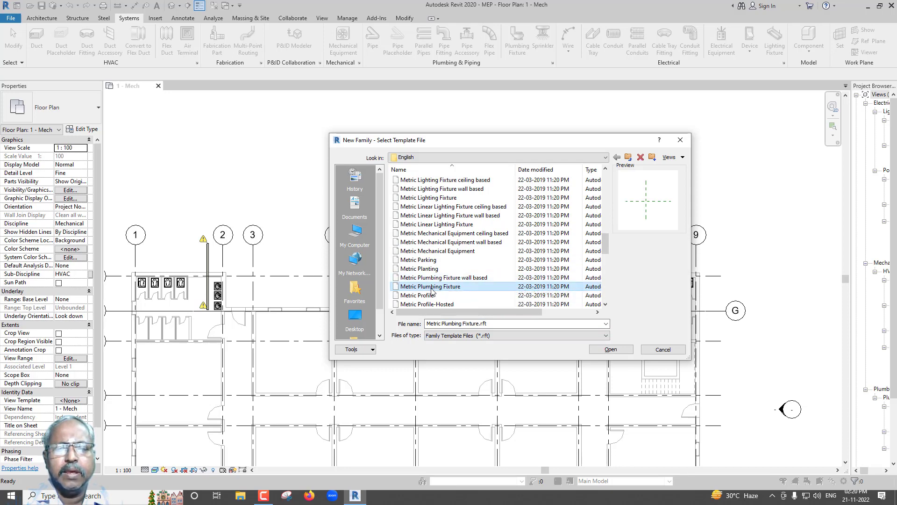
{"action": "left_click", "coordinate": [610, 349]}
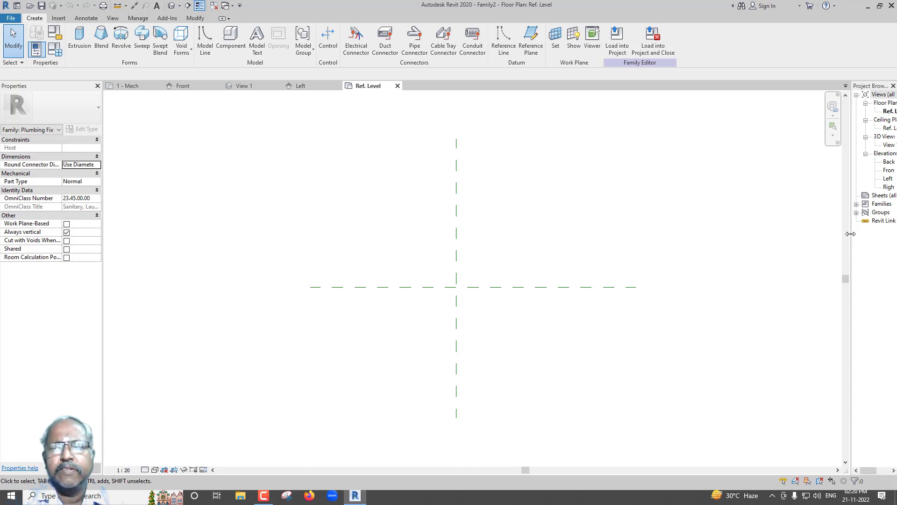
Open the Back elevation and close the Left and Front elevation views
{"action": "left_click_drag", "start_coordinate": [851, 233], "coordinate": [819, 234]}
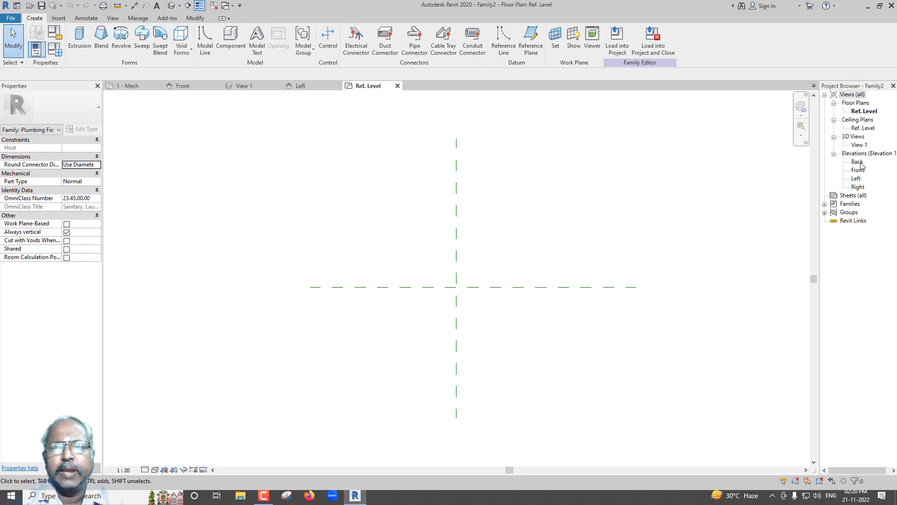
{"action": "double_click", "coordinate": [862, 166]}
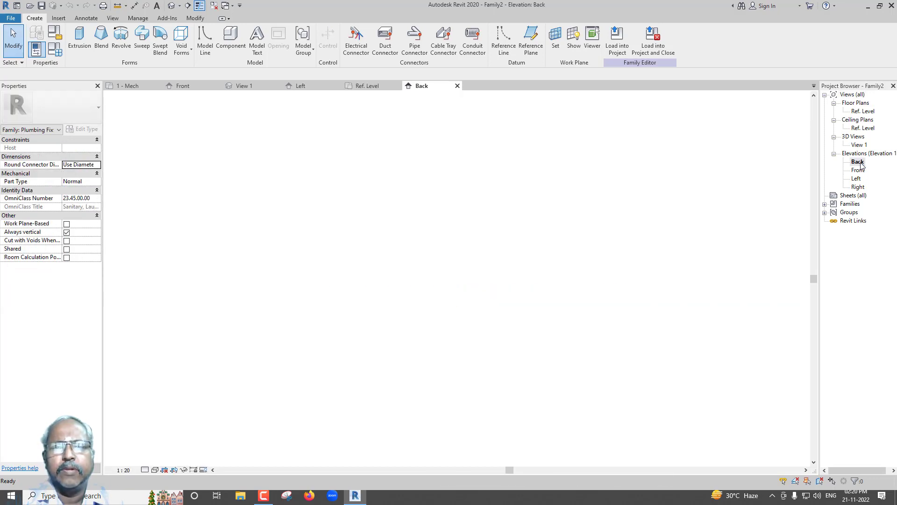
{"action": "left_click", "coordinate": [338, 86]}
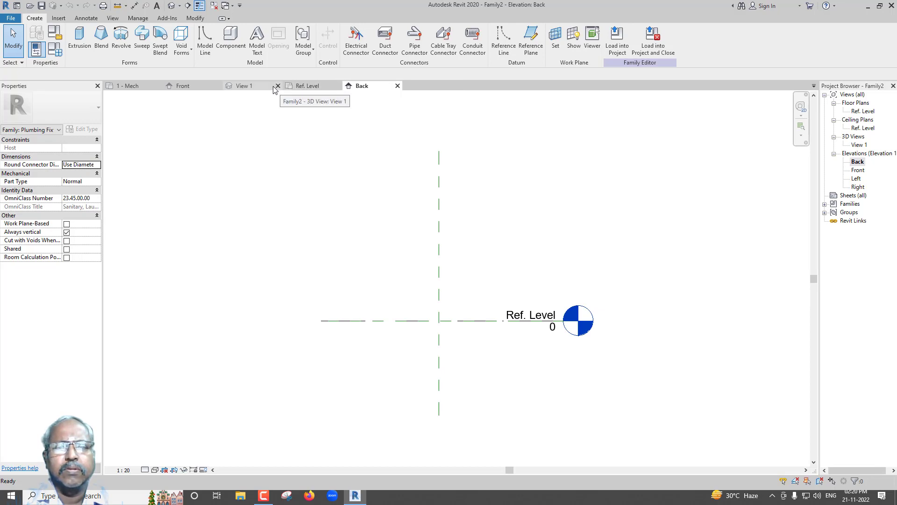
{"action": "left_click", "coordinate": [218, 86]}
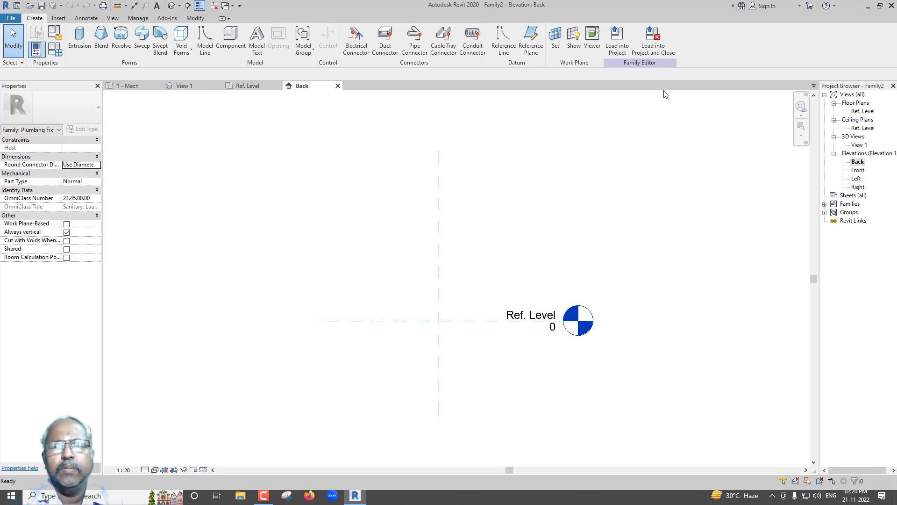
{"action": "left_click", "coordinate": [531, 38]}
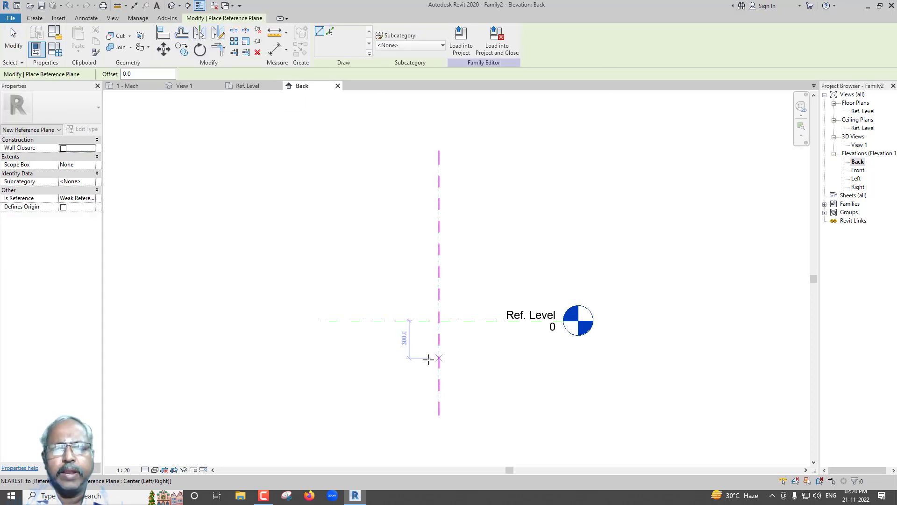
Draw two horizontal reference planes below Ref. Level, one close and one further down
{"action": "left_click", "coordinate": [375, 341]}
{"action": "left_click", "coordinate": [534, 342]}
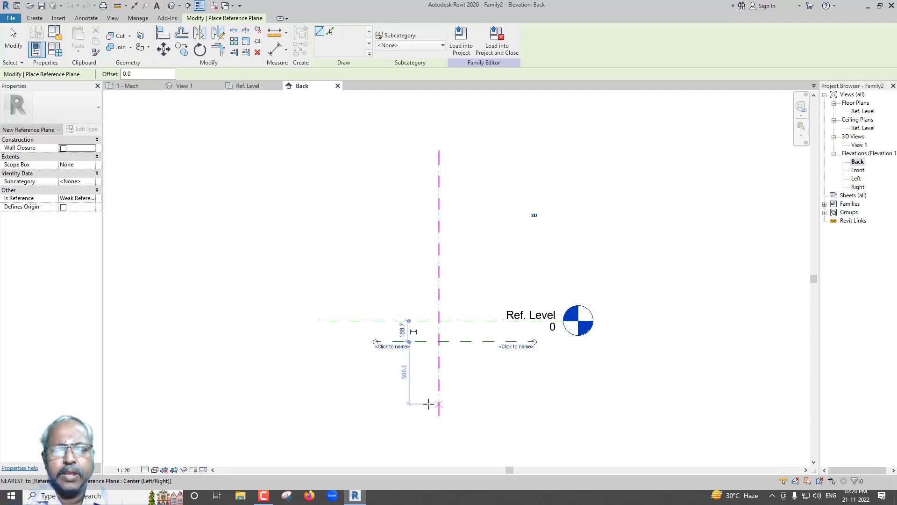
{"action": "left_click", "coordinate": [352, 411]}
{"action": "left_click", "coordinate": [546, 411]}
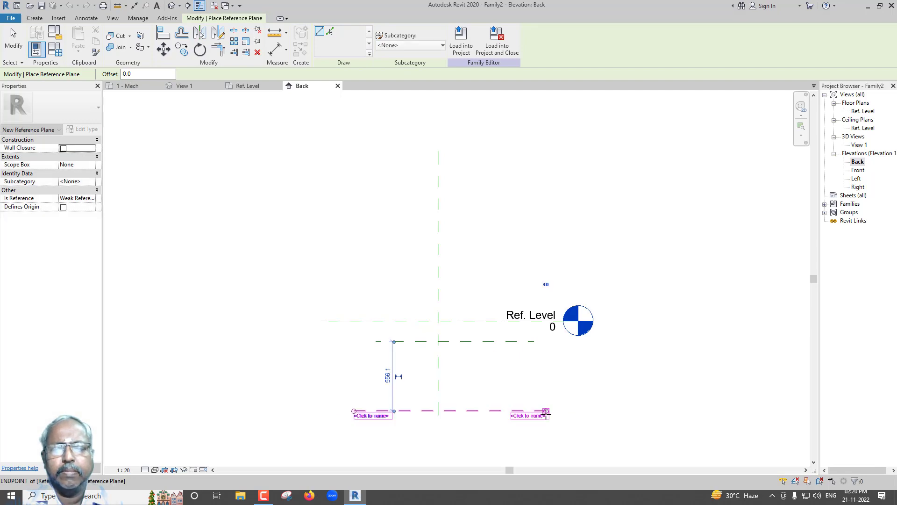
{"action": "key", "text": "Escape"}
{"action": "key", "text": "Escape"}
{"action": "scroll", "coordinate": [543, 382], "scroll_direction": "up", "scroll_amount": 2}
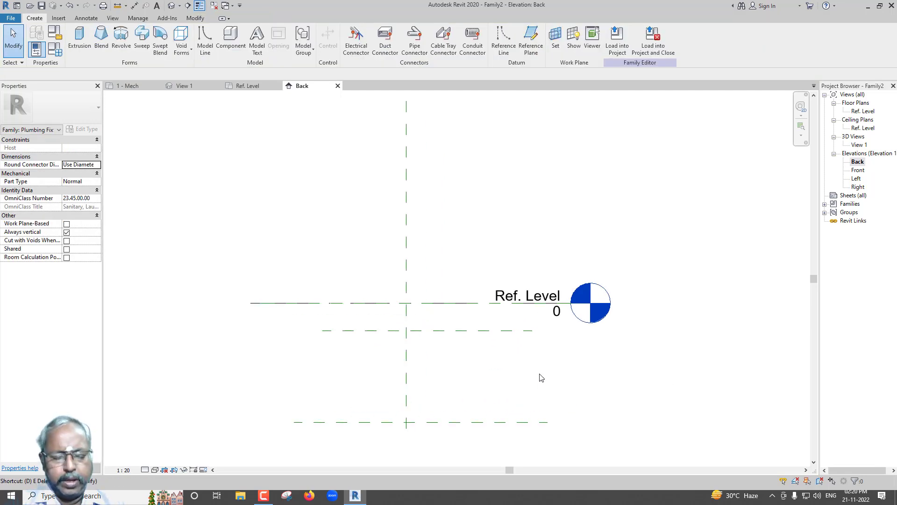
{"action": "key", "text": "d"}
{"action": "key", "text": "i"}
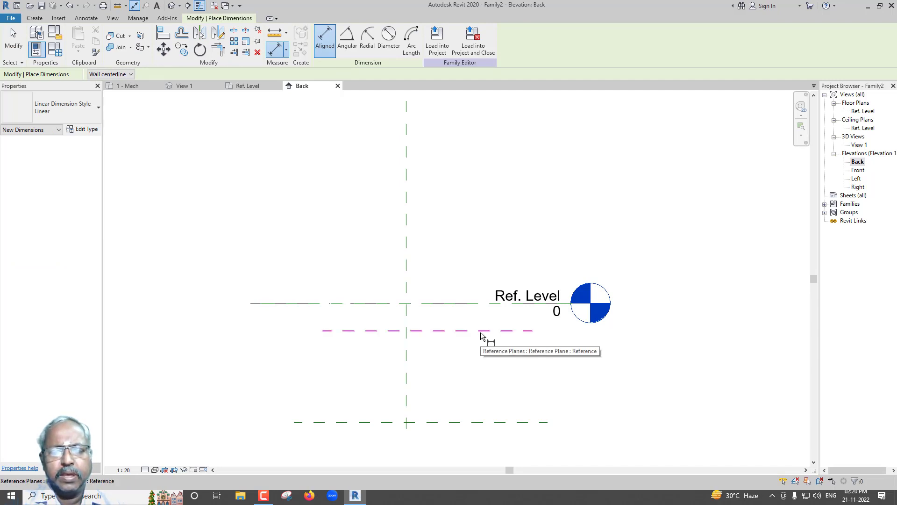
Trial-dimension the upper plane, nudge it down, and delete the resulting 209 dimension
{"action": "left_click", "coordinate": [481, 332]}
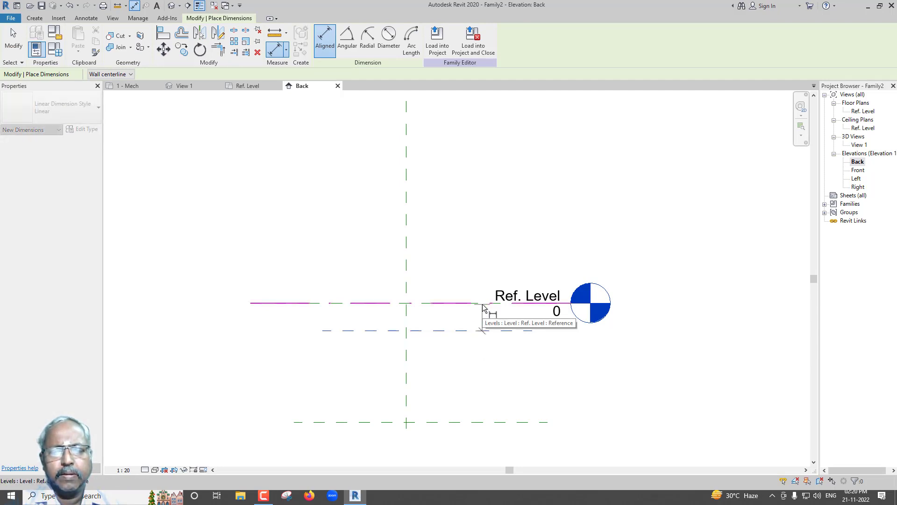
{"action": "left_click", "coordinate": [483, 305]}
{"action": "left_click", "coordinate": [647, 324]}
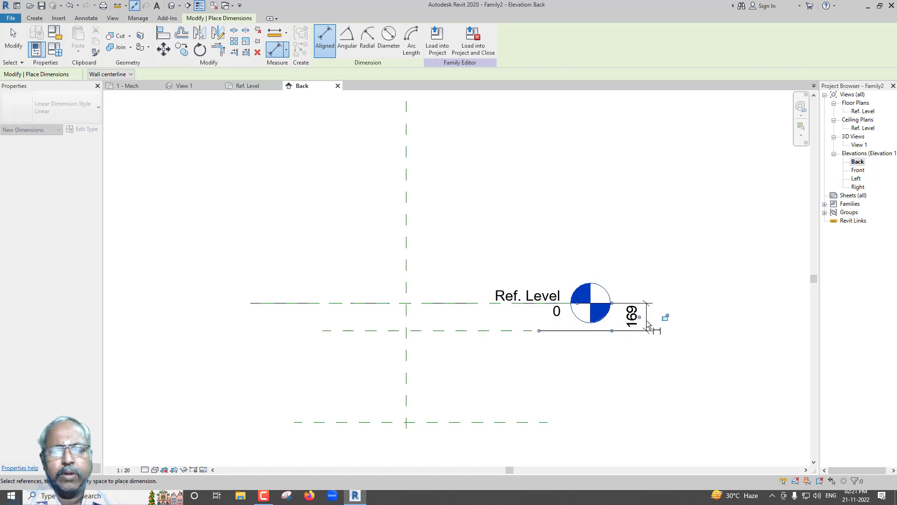
{"action": "key", "text": "Escape"}
{"action": "key", "text": "Escape"}
{"action": "left_click", "coordinate": [520, 335]}
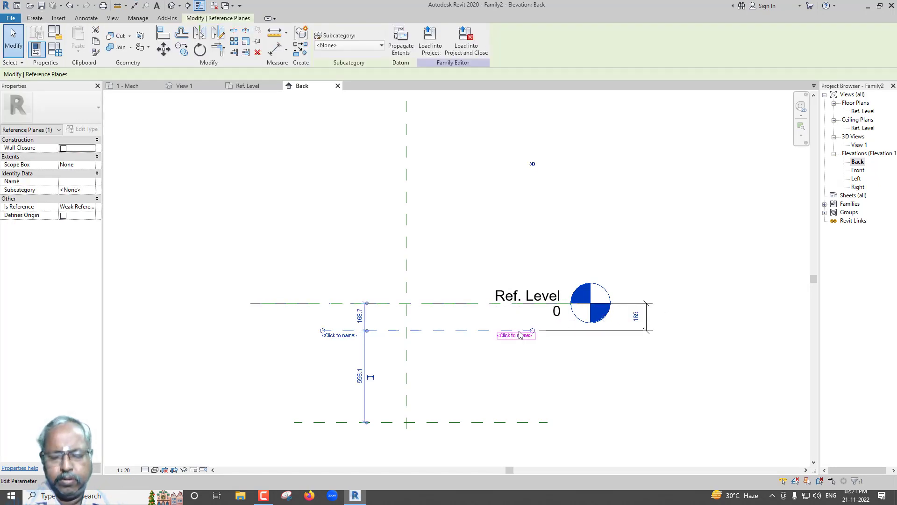
{"action": "key", "text": "Down"}
{"action": "key", "text": "Down"}
{"action": "key", "text": "Down"}
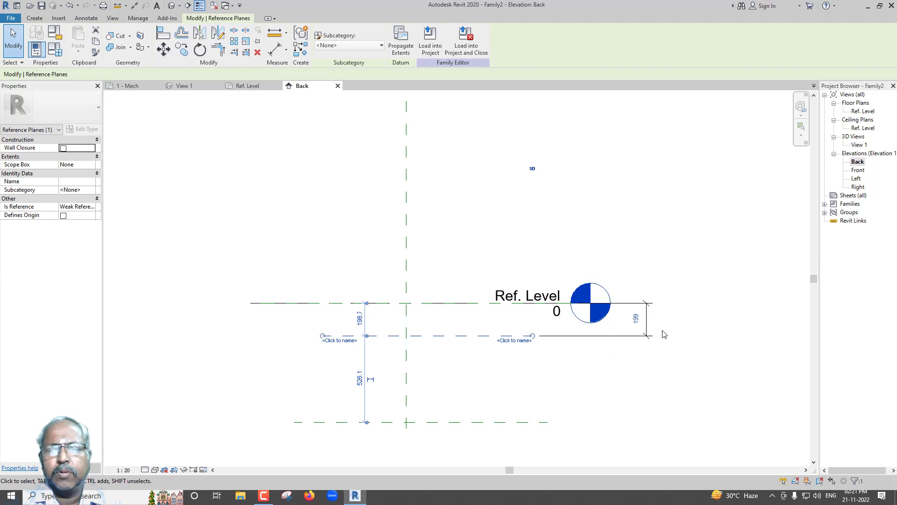
{"action": "key", "text": "Down"}
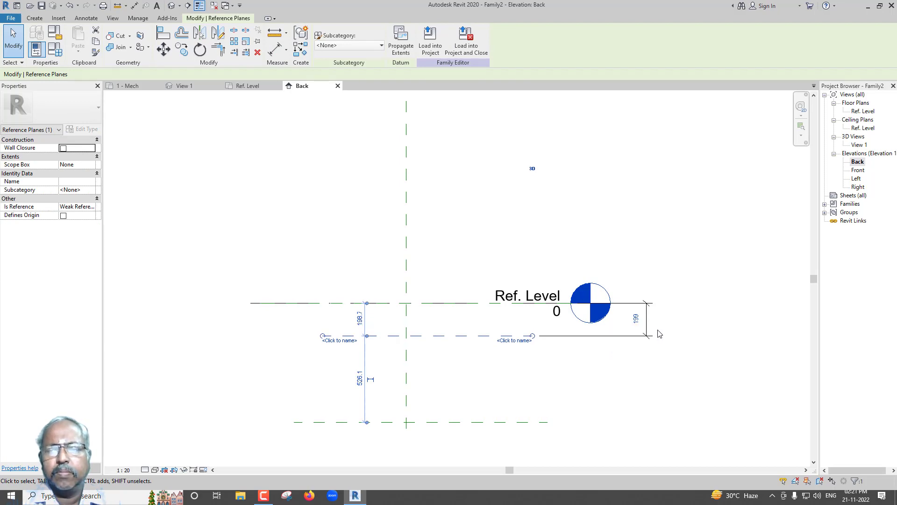
{"action": "left_click", "coordinate": [647, 333]}
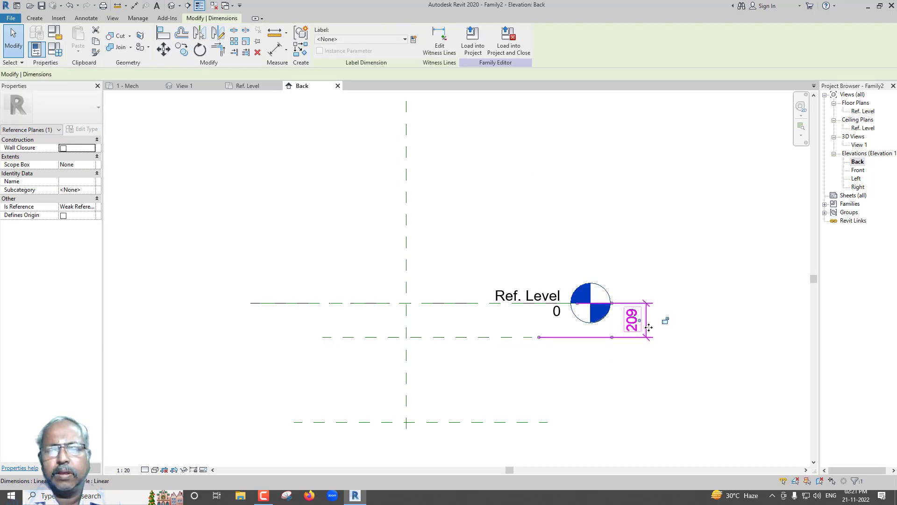
{"action": "left_click", "coordinate": [633, 343]}
{"action": "left_click", "coordinate": [648, 333]}
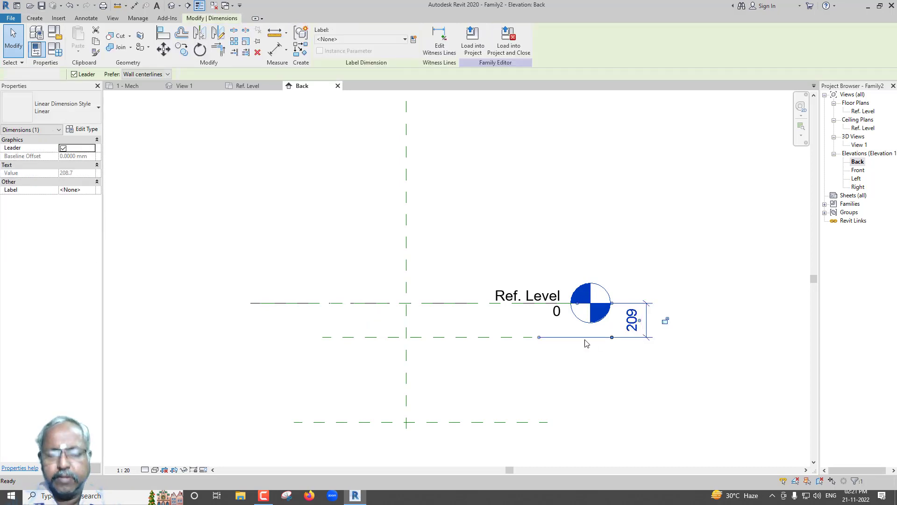
{"action": "key", "text": "Delete"}
Set the upper reference plane's offset to 200 below Ref. Level
{"action": "left_click", "coordinate": [523, 337]}
{"action": "left_click", "coordinate": [361, 321]}
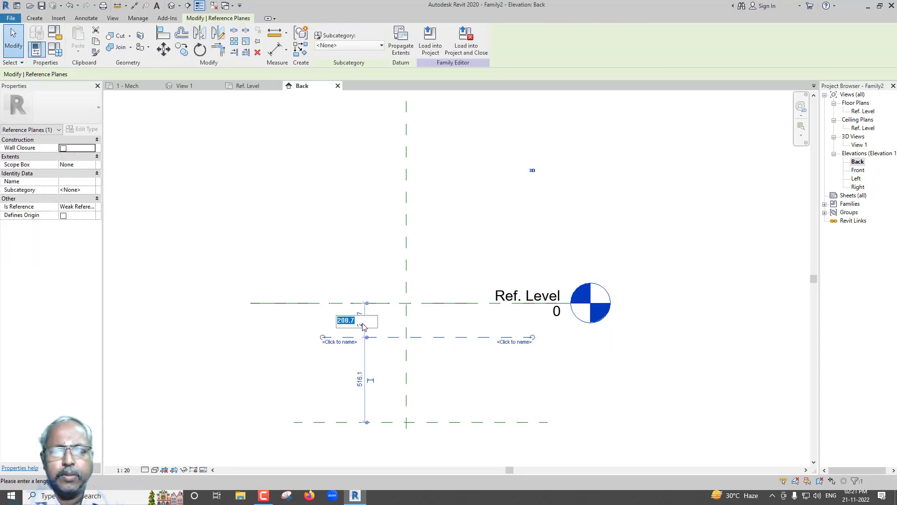
{"action": "type", "text": "200"}
{"action": "key", "text": "Return"}
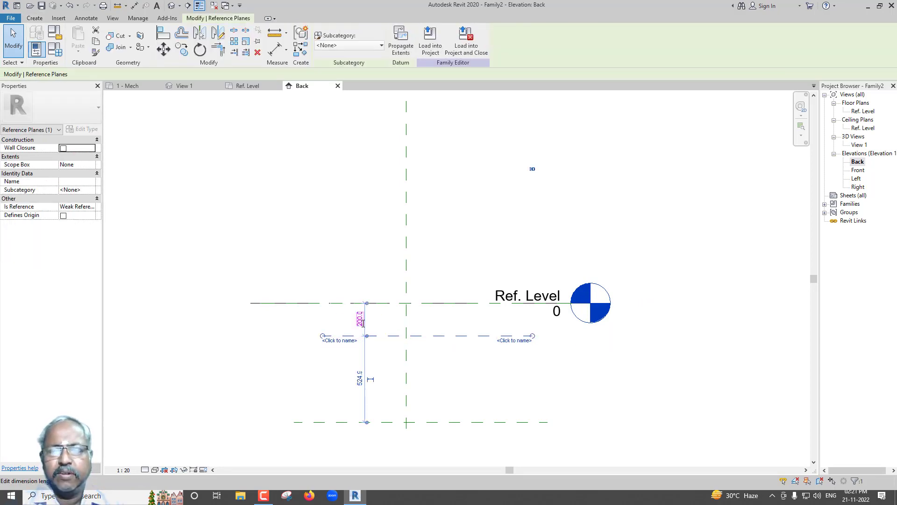
{"action": "key", "text": "Escape"}
Dimension Ref. Level to the upper plane (200) and to the bottom plane (725)
{"action": "key", "text": "d"}
{"action": "key", "text": "i"}
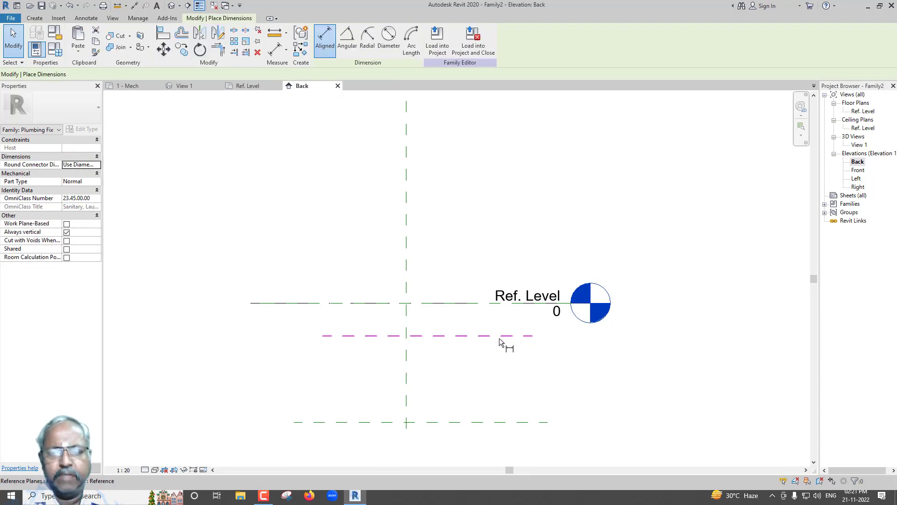
{"action": "left_click", "coordinate": [475, 304]}
{"action": "left_click", "coordinate": [476, 336]}
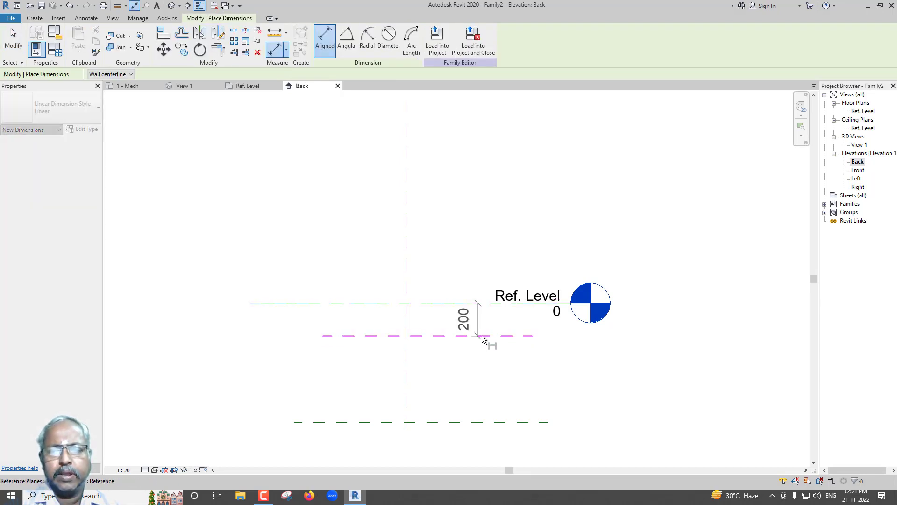
{"action": "left_click", "coordinate": [638, 330]}
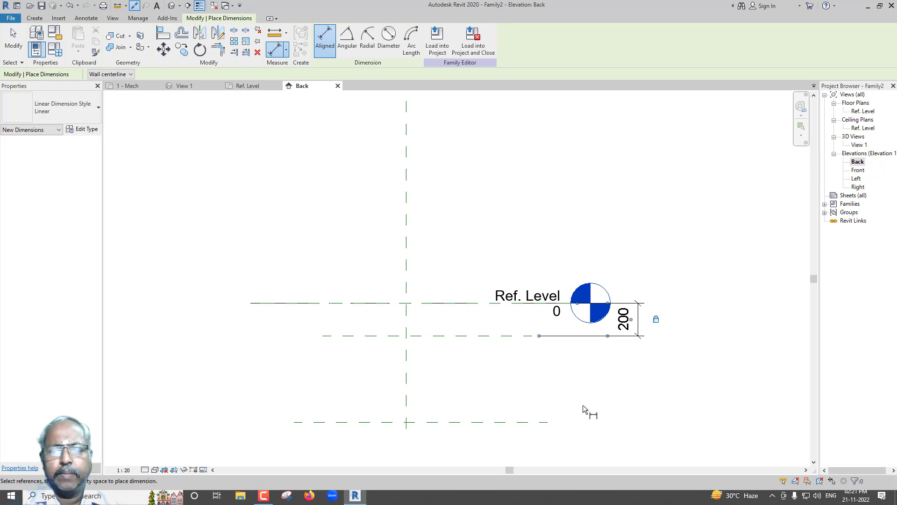
{"action": "left_click", "coordinate": [528, 422]}
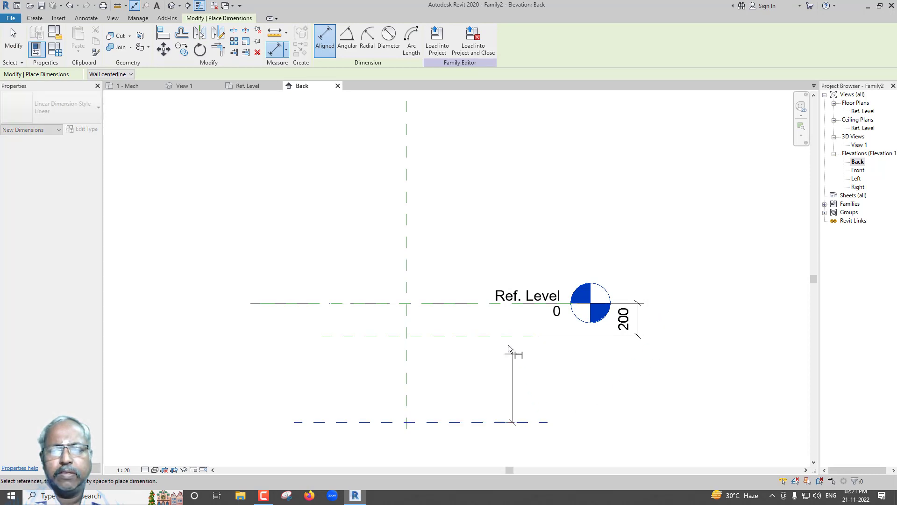
{"action": "left_click", "coordinate": [483, 304]}
{"action": "left_click", "coordinate": [689, 333]}
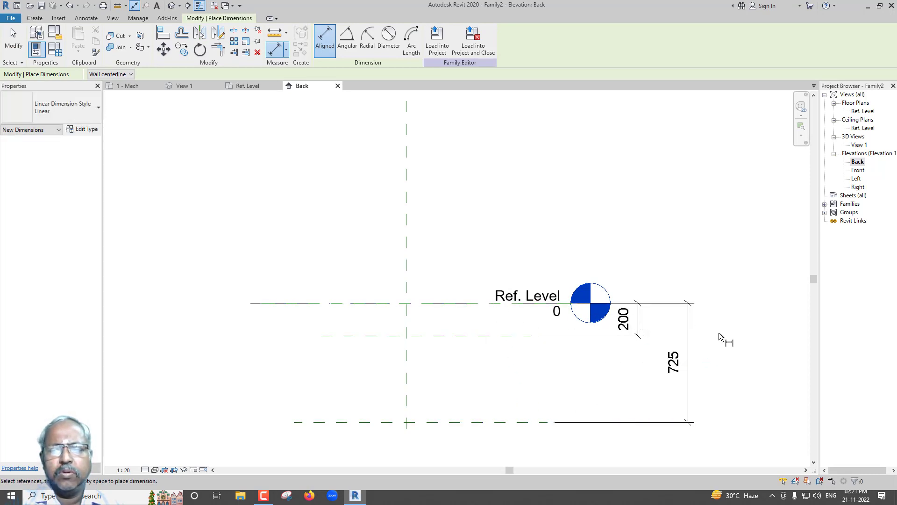
{"action": "key", "text": "Escape"}
{"action": "left_click", "coordinate": [691, 340]}
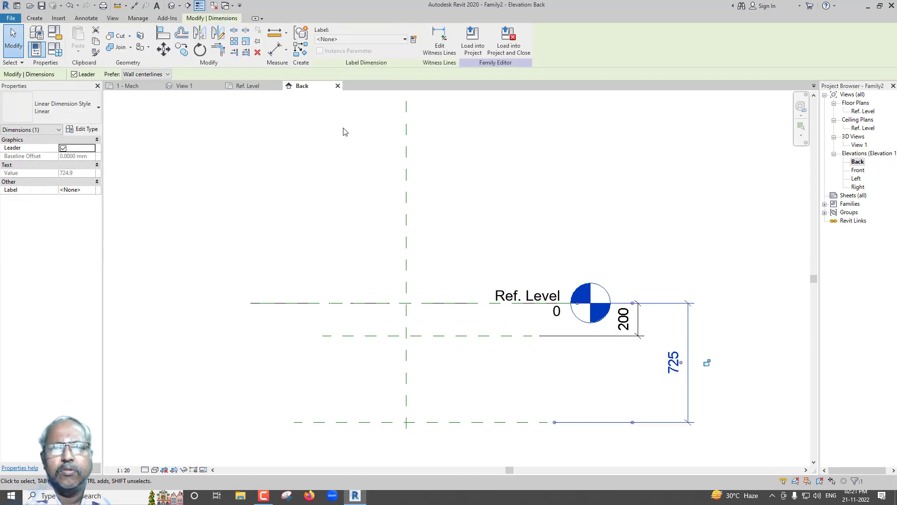
Label the 725 dimension with a new instance parameter named Manhole Depth
{"action": "left_click", "coordinate": [414, 43]}
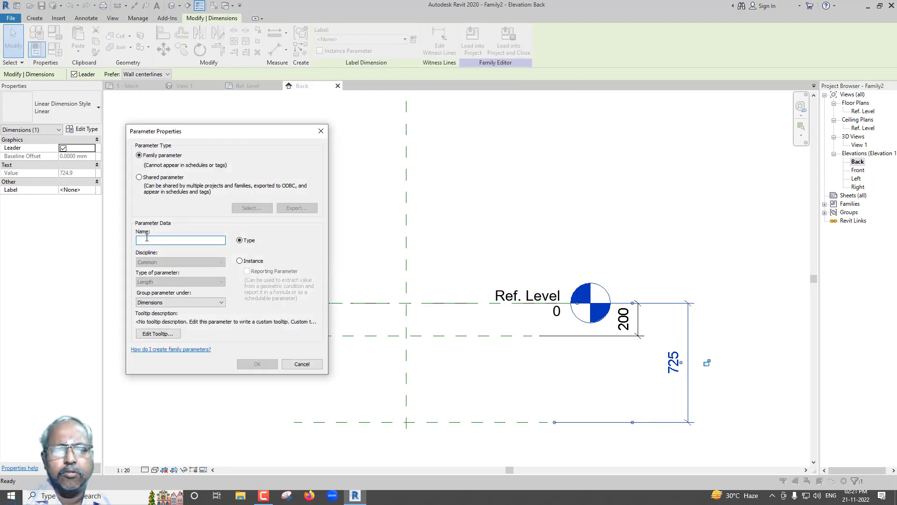
{"action": "type", "text": "mAN"}
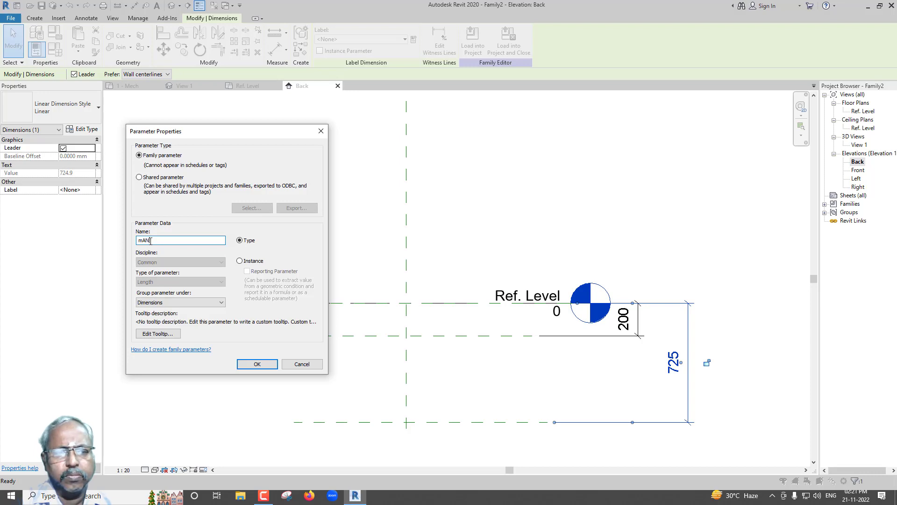
{"action": "key", "text": "BackSpace"}
{"action": "type", "text": "anhole Depth"}
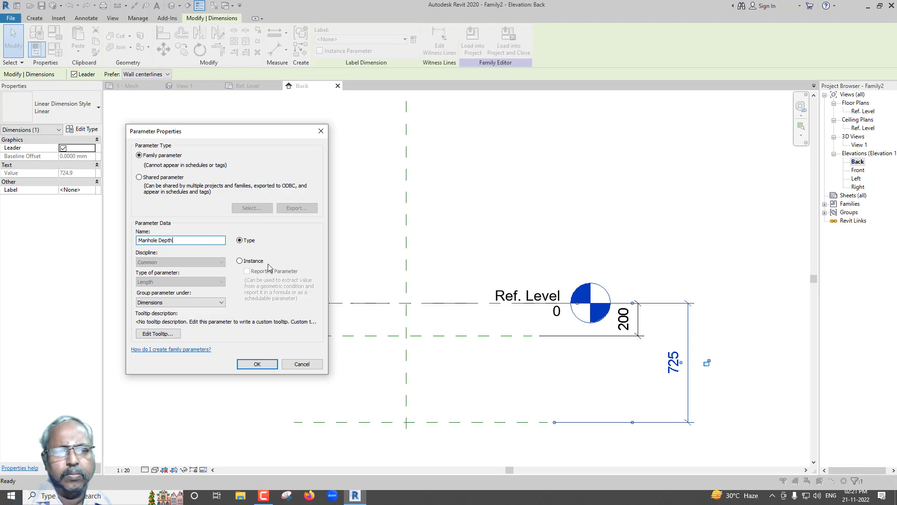
{"action": "left_click", "coordinate": [253, 263]}
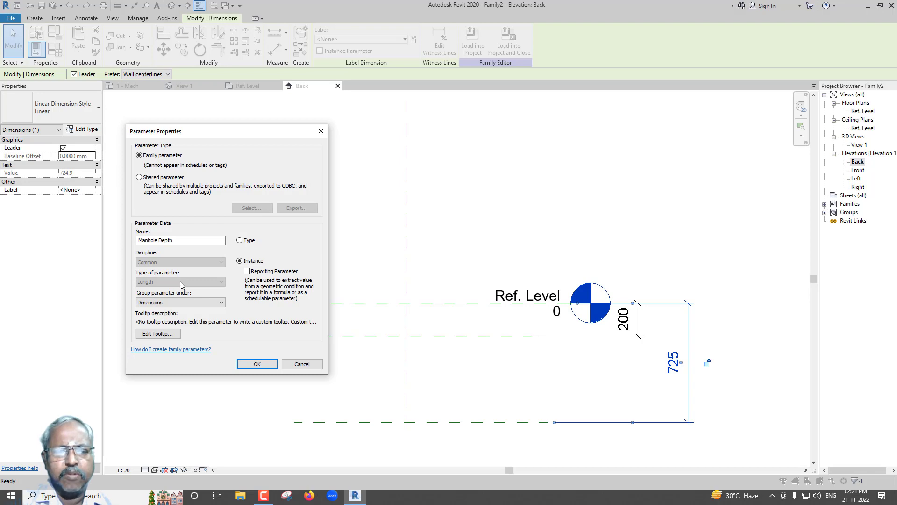
{"action": "left_click", "coordinate": [257, 364]}
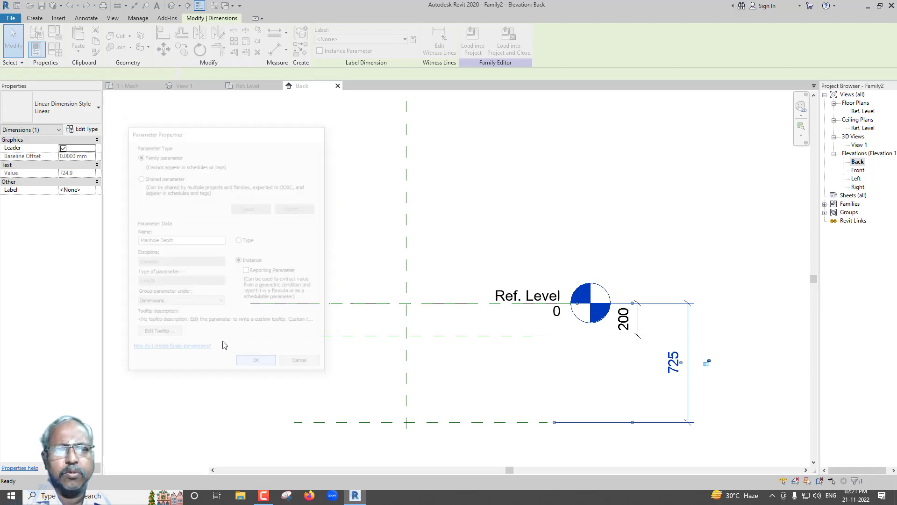
{"action": "left_click", "coordinate": [55, 49]}
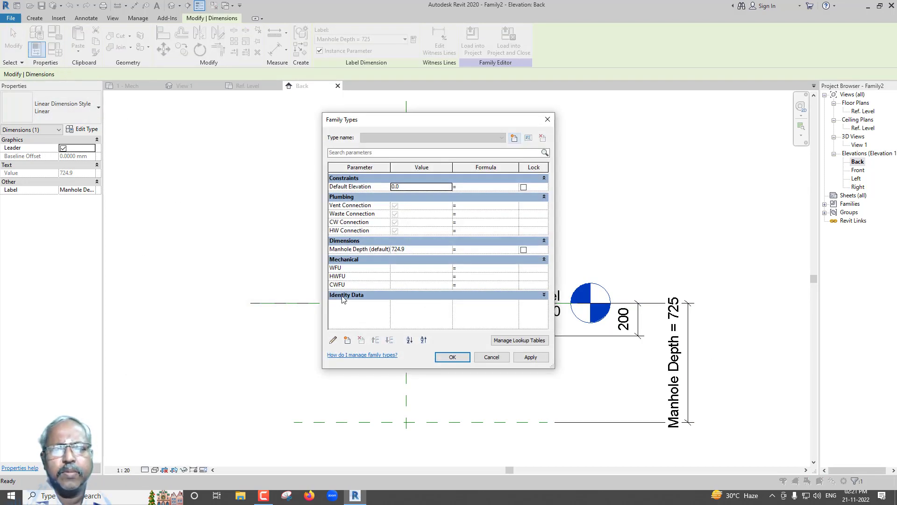
Enter 1500 for Manhole Depth in Family Types and apply it
{"action": "left_click", "coordinate": [418, 250]}
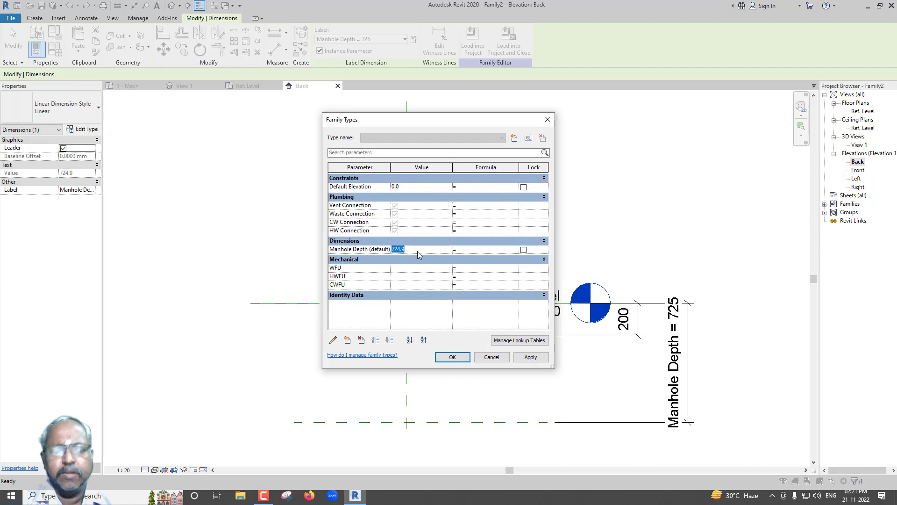
{"action": "type", "text": "1500"}
{"action": "key", "text": "Tab"}
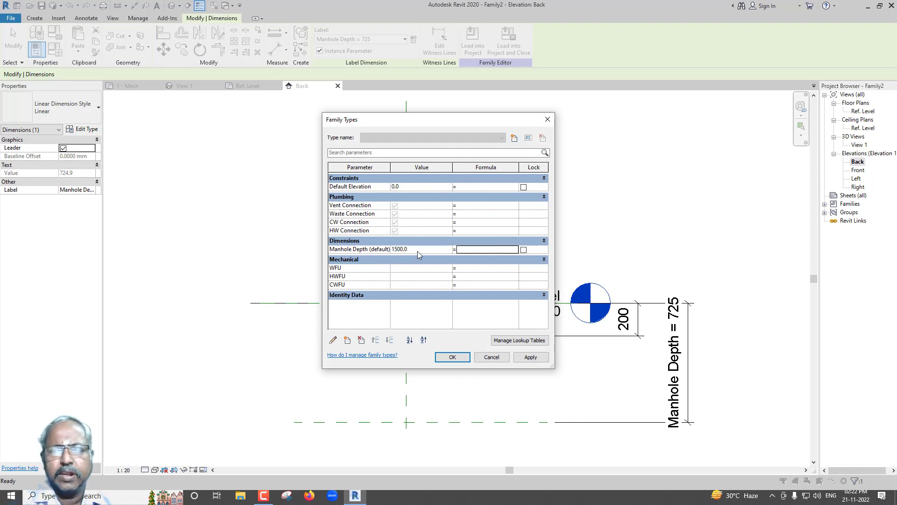
{"action": "left_click", "coordinate": [531, 357]}
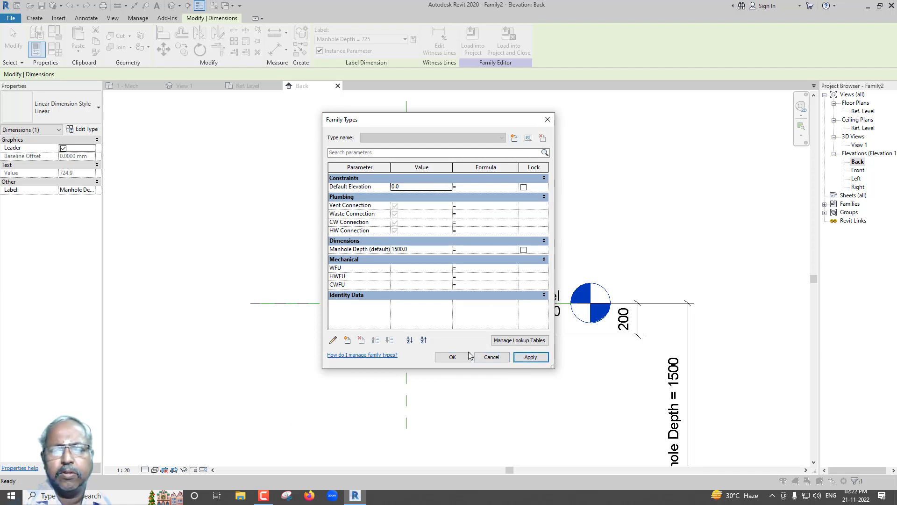
{"action": "left_click", "coordinate": [453, 357]}
{"action": "scroll", "coordinate": [537, 274], "scroll_direction": "down", "scroll_amount": 2}
In the Ref. Level plan, extrude a 500-radius circle centred on the reference plane intersection
{"action": "scroll", "coordinate": [536, 274], "scroll_direction": "down", "scroll_amount": 2}
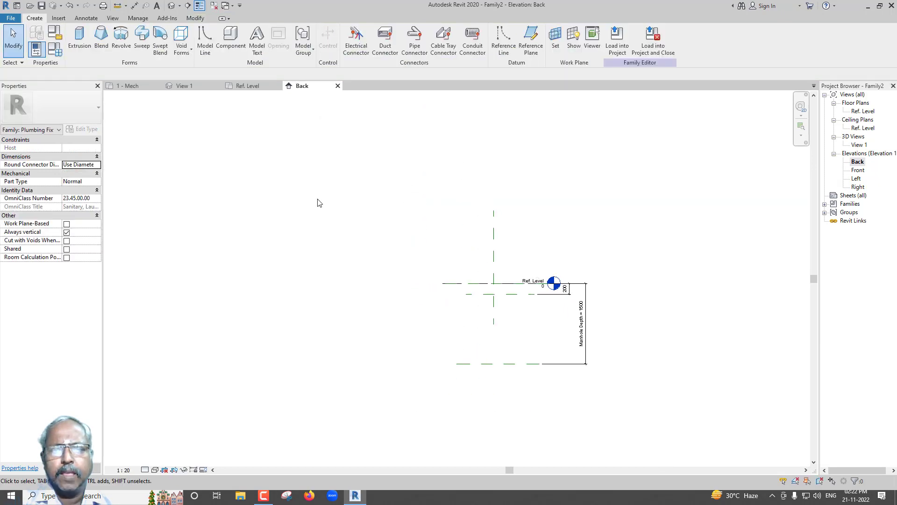
{"action": "left_click", "coordinate": [248, 86]}
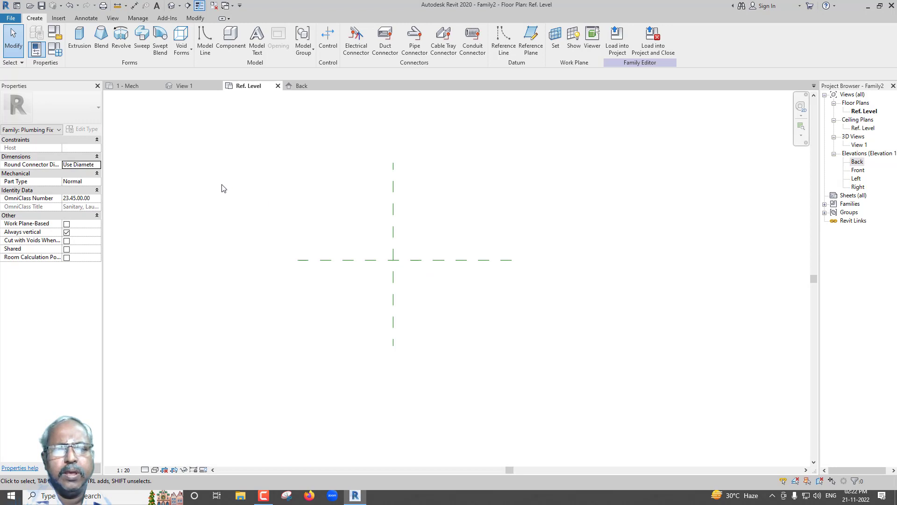
{"action": "left_click", "coordinate": [80, 39]}
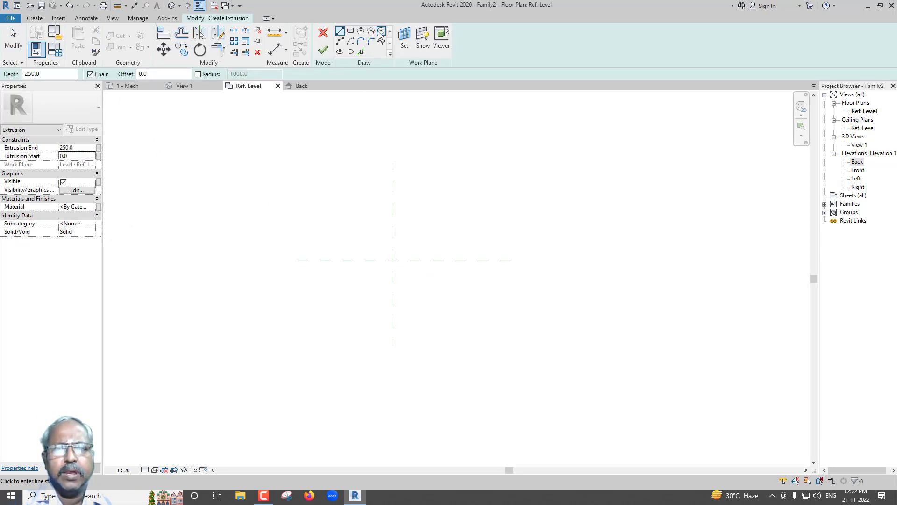
{"action": "left_click", "coordinate": [381, 31]}
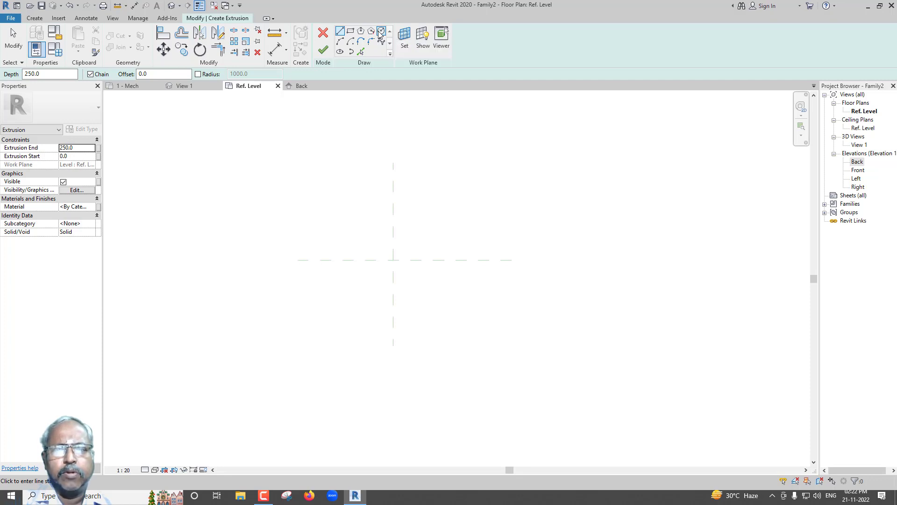
{"action": "left_click", "coordinate": [390, 253]}
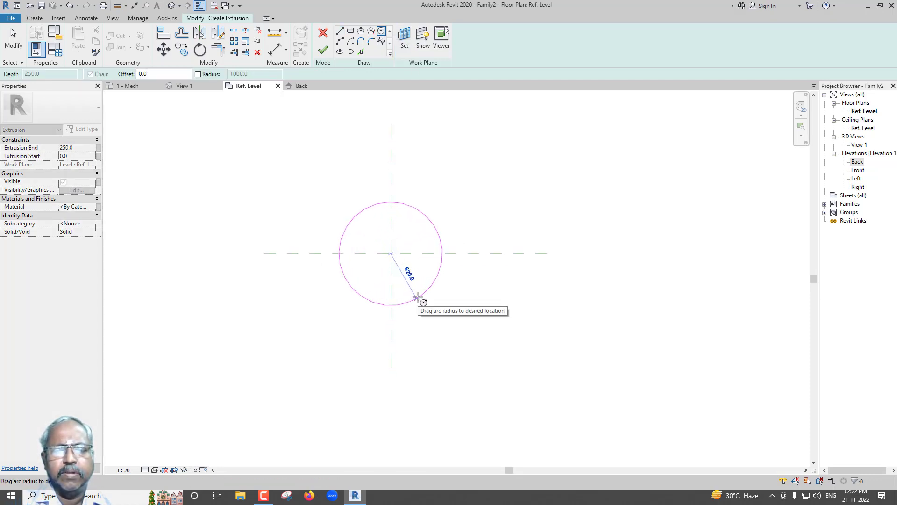
{"action": "left_click", "coordinate": [418, 298]}
{"action": "key", "text": "Escape"}
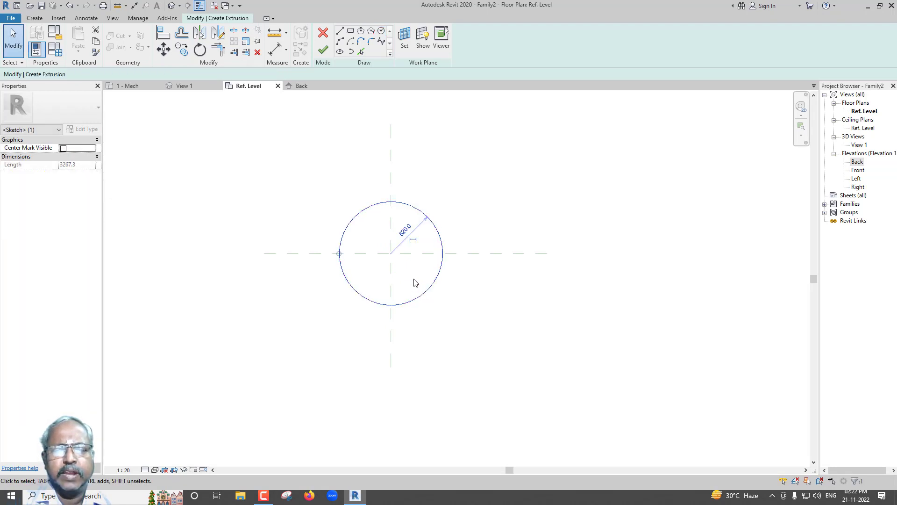
{"action": "left_click", "coordinate": [406, 230]}
{"action": "type", "text": "500"}
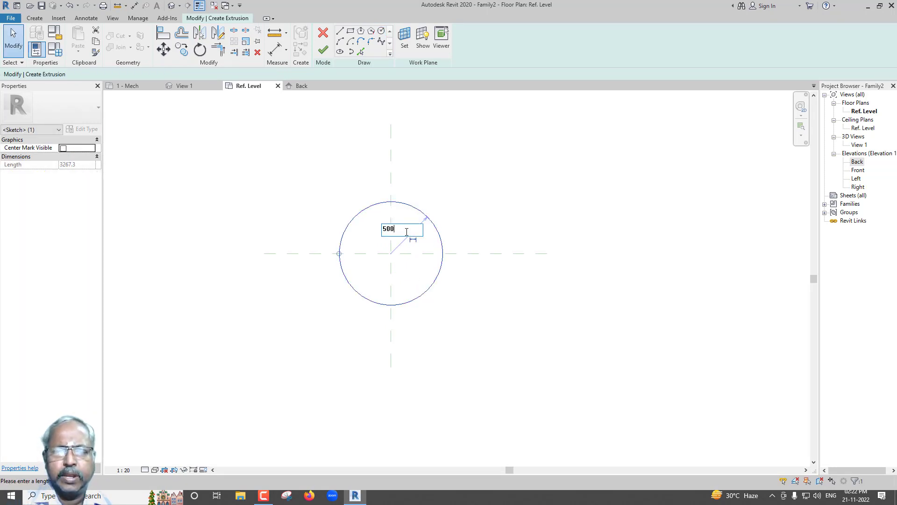
{"action": "key", "text": "Return"}
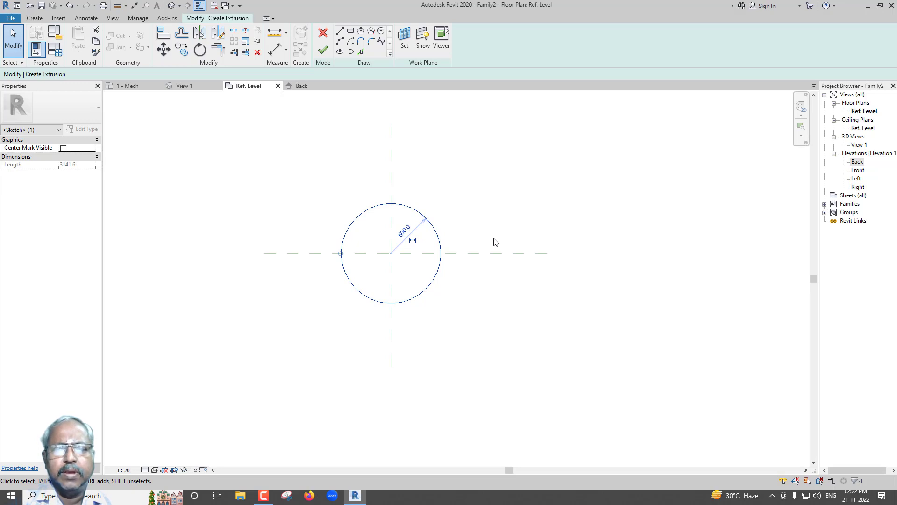
{"action": "key", "text": "Escape"}
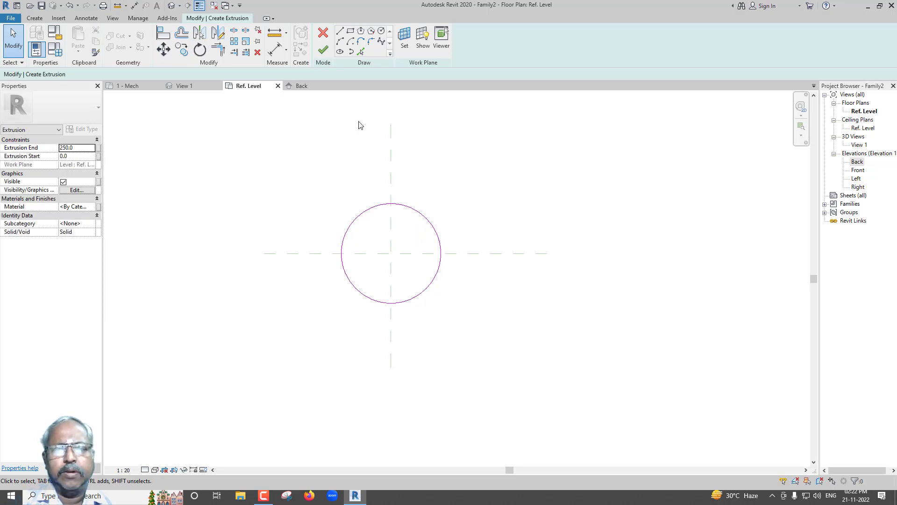
{"action": "left_click", "coordinate": [324, 50]}
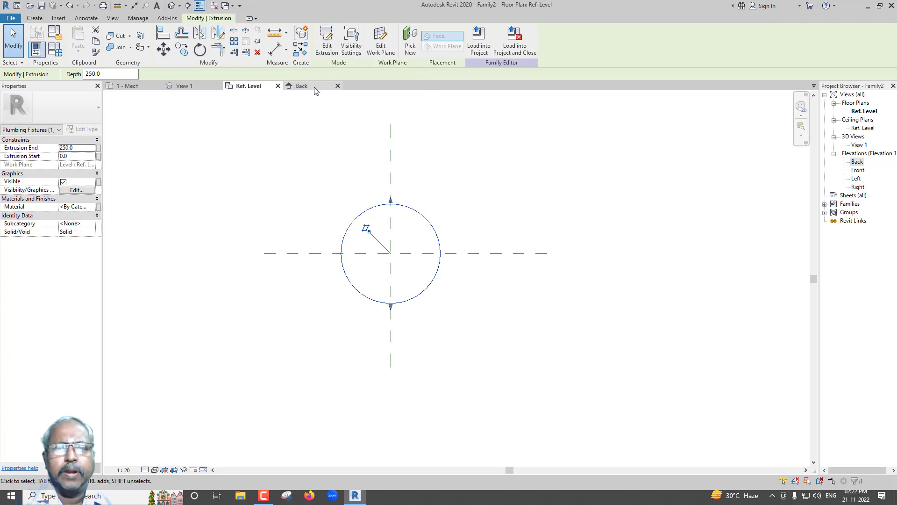
In the Back elevation, align the cylinder bottom to the Manhole Depth plane and top to the 200 plane
{"action": "left_click", "coordinate": [301, 86]}
{"action": "middle_click_drag", "start_coordinate": [505, 315], "coordinate": [482, 316]}
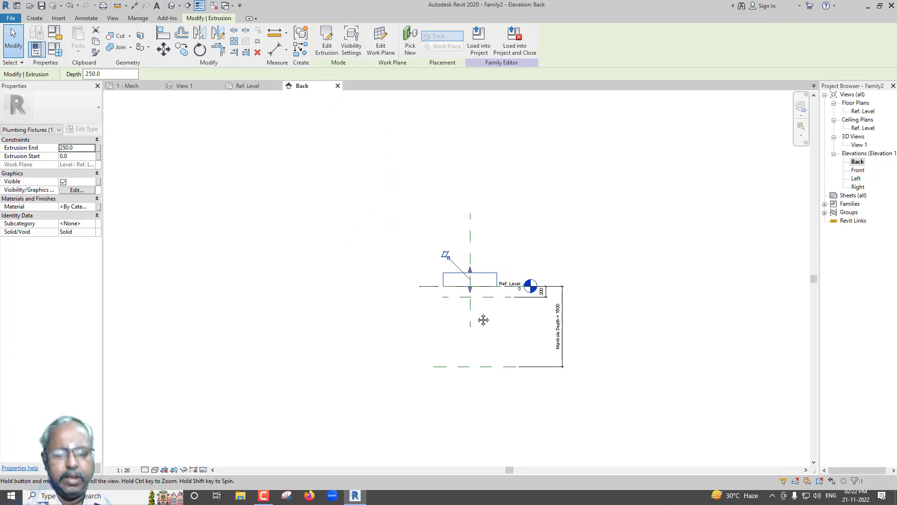
{"action": "key", "text": "a"}
{"action": "key", "text": "l"}
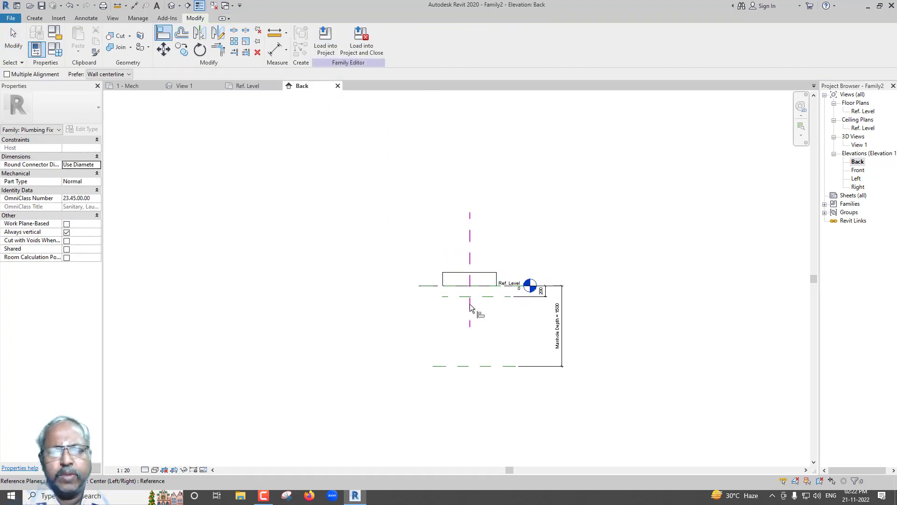
{"action": "left_click", "coordinate": [483, 284]}
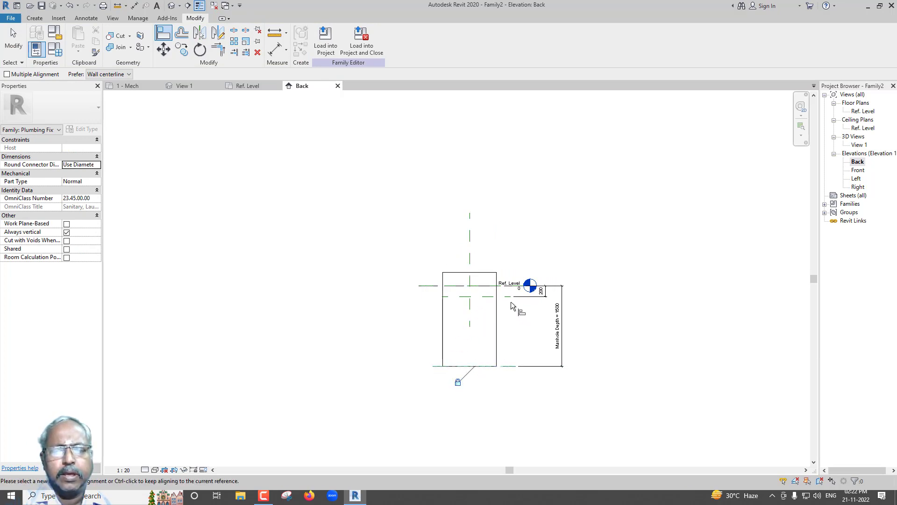
{"action": "left_click", "coordinate": [512, 296]}
{"action": "left_click", "coordinate": [481, 273]}
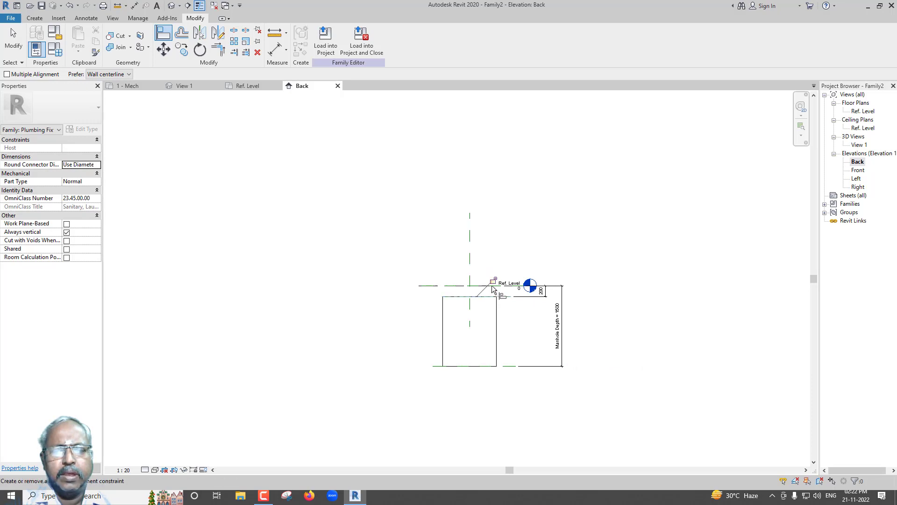
{"action": "scroll", "coordinate": [482, 292], "scroll_direction": "up", "scroll_amount": 1}
{"action": "scroll", "coordinate": [481, 292], "scroll_direction": "up", "scroll_amount": 1}
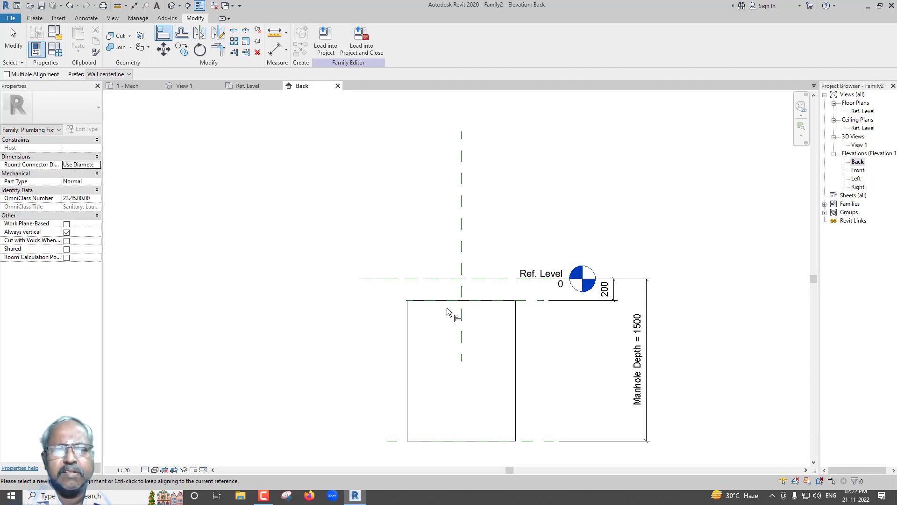
Sketch a 200-radius extrusion circle left of centre in the Ref. Level plan
{"action": "left_click", "coordinate": [256, 86]}
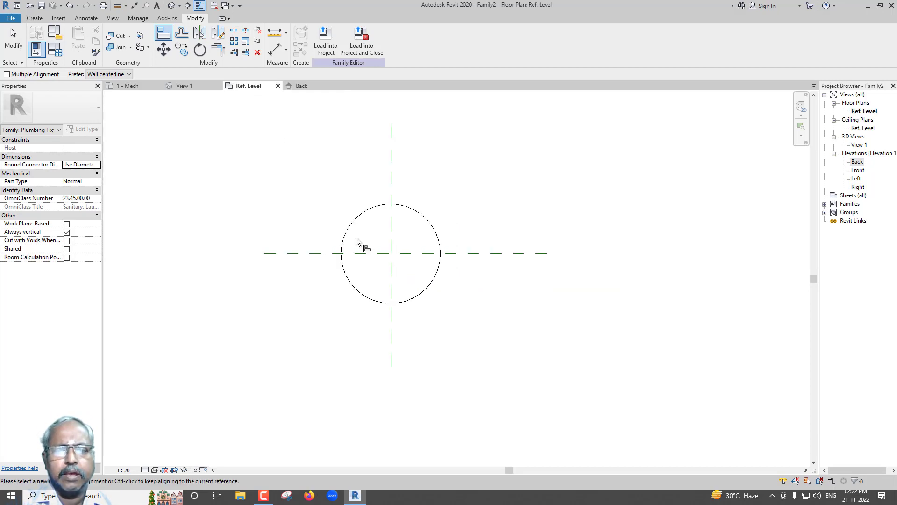
{"action": "key", "text": "Escape"}
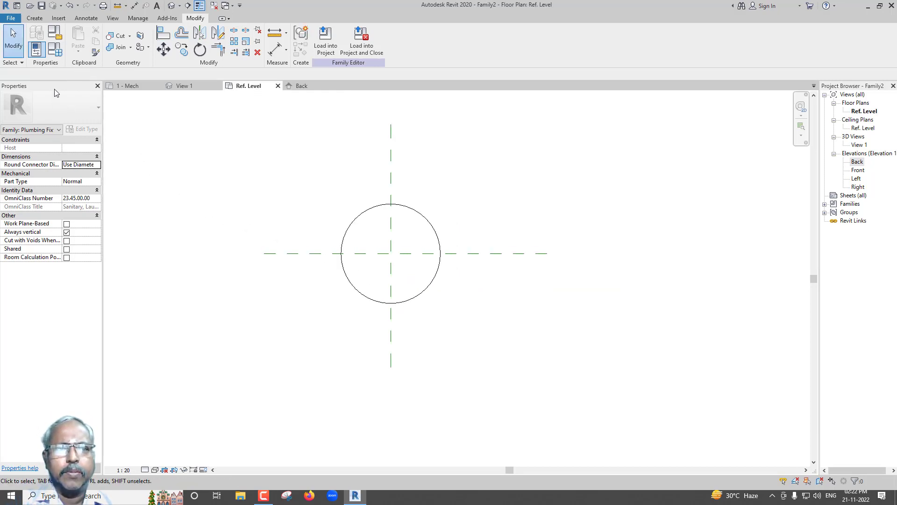
{"action": "left_click", "coordinate": [35, 18]}
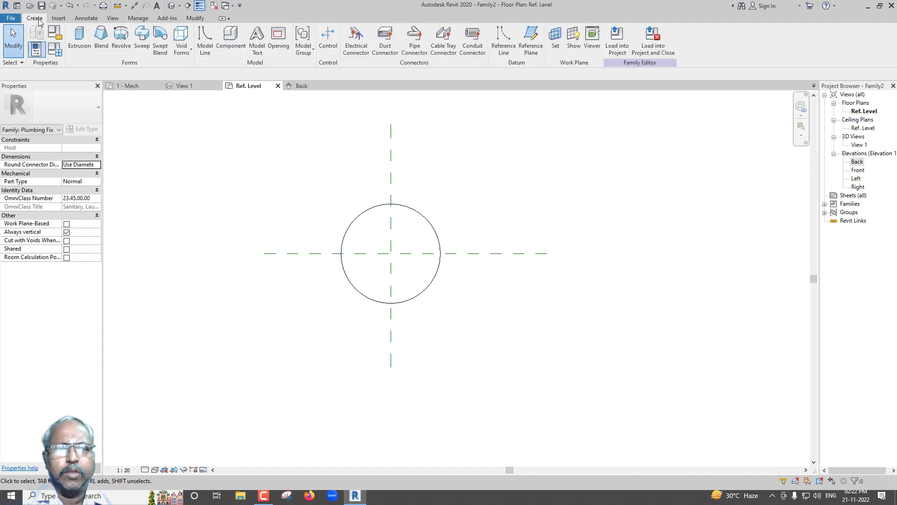
{"action": "left_click", "coordinate": [80, 46]}
{"action": "left_click", "coordinate": [382, 30]}
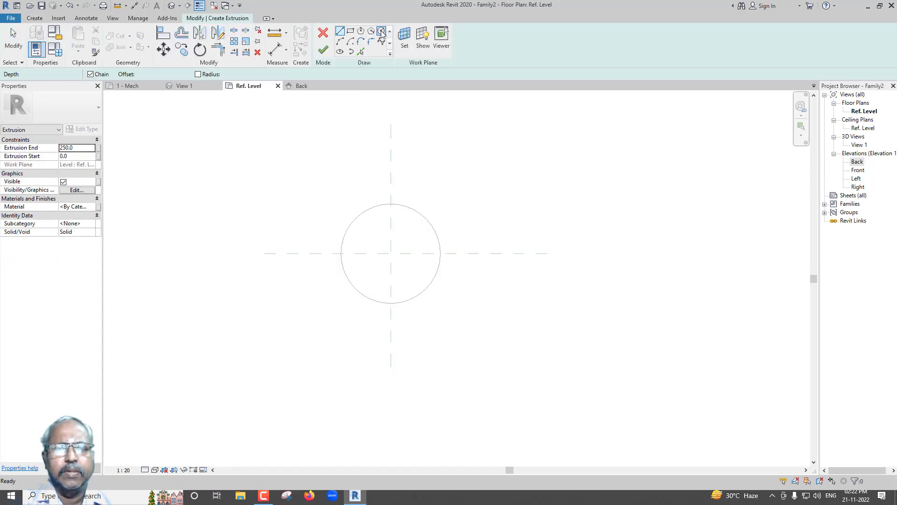
{"action": "scroll", "coordinate": [367, 255], "scroll_direction": "up", "scroll_amount": 1}
{"action": "left_click", "coordinate": [364, 253]}
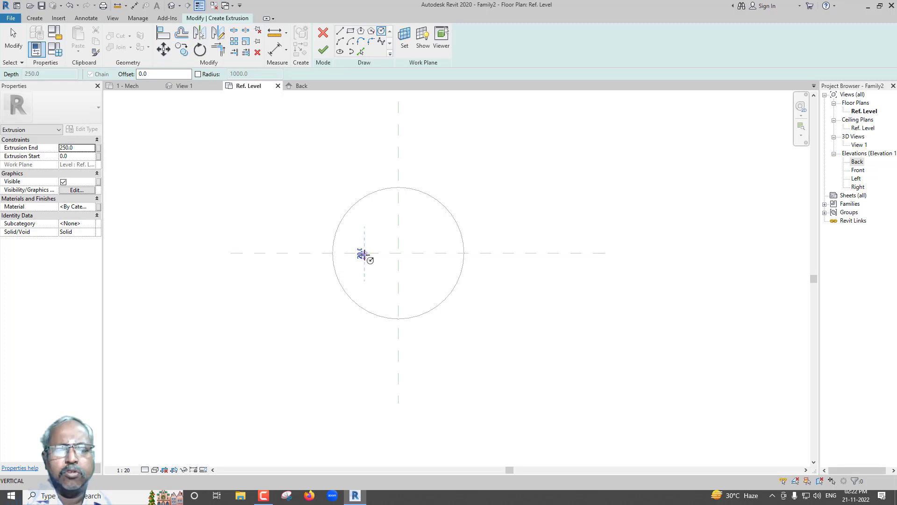
{"action": "left_click", "coordinate": [376, 277]}
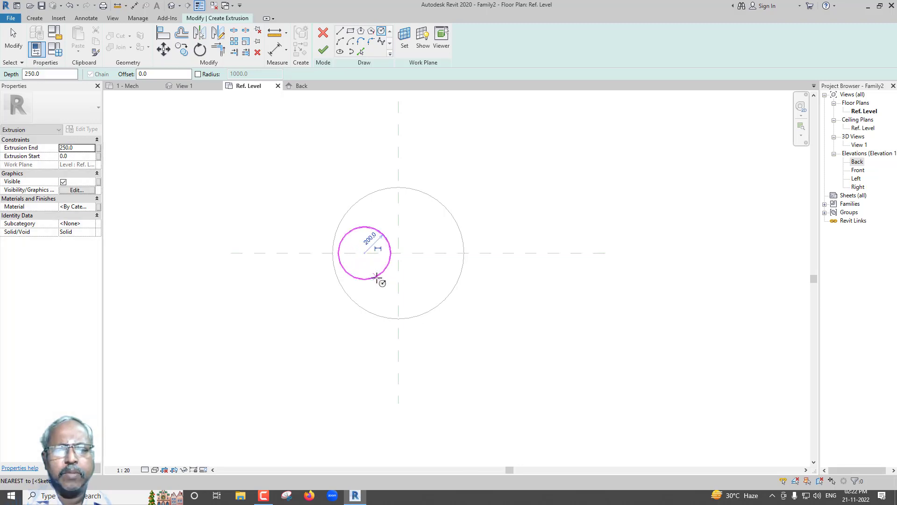
{"action": "key", "text": "Escape"}
{"action": "key", "text": "Escape"}
Nudge the circle right and back left, then finish the neck extrusion
{"action": "scroll", "coordinate": [379, 278], "scroll_direction": "up", "scroll_amount": 1}
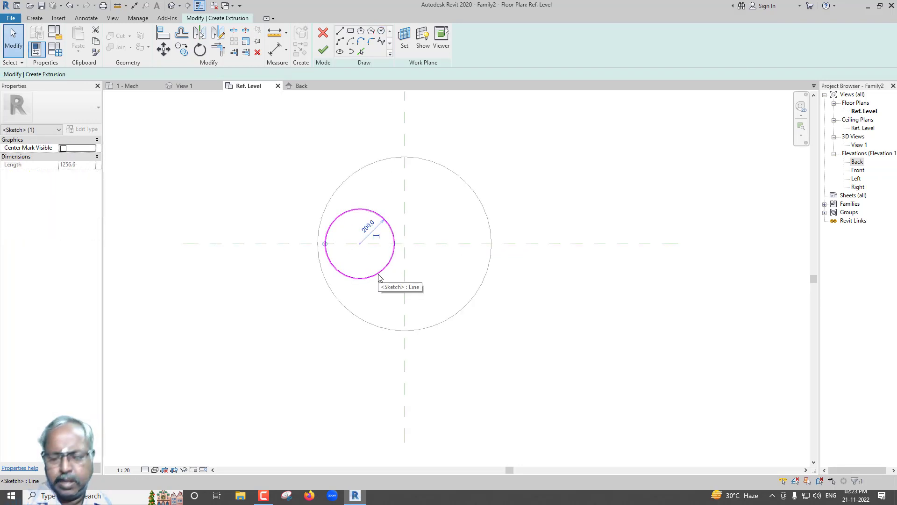
{"action": "key", "text": "Right"}
{"action": "key", "text": "Right"}
{"action": "key", "text": "Escape"}
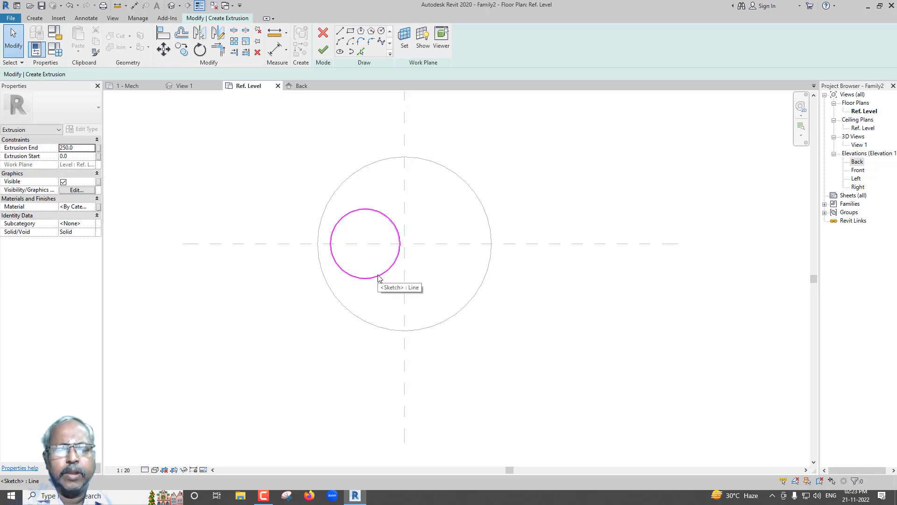
{"action": "left_click", "coordinate": [379, 278]}
{"action": "key", "text": "Left"}
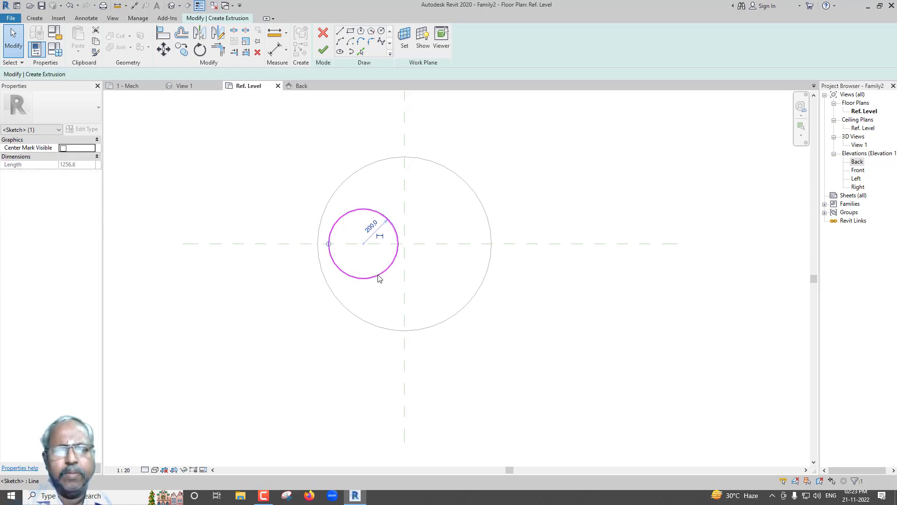
{"action": "left_click", "coordinate": [323, 50]}
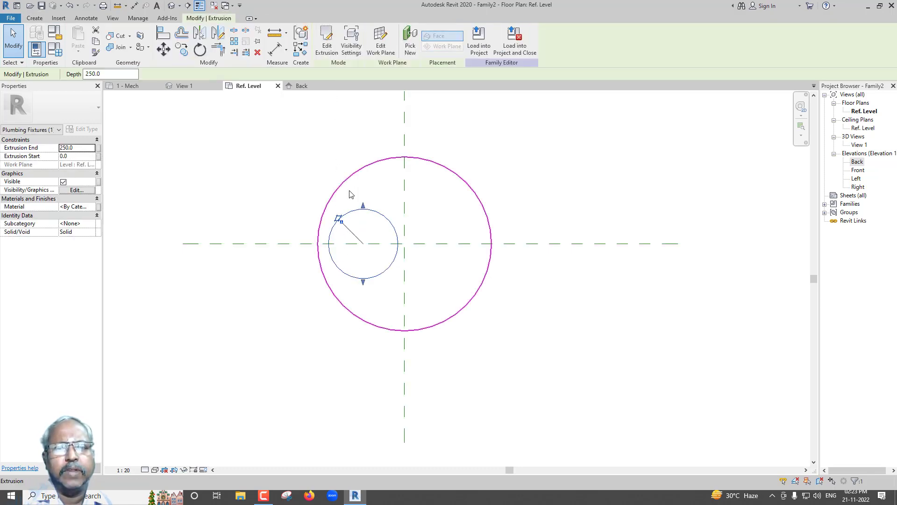
Align the neck's bottom to the body top and its top to Ref. Level, then view in 3D
{"action": "left_click", "coordinate": [301, 86]}
{"action": "key", "text": "a"}
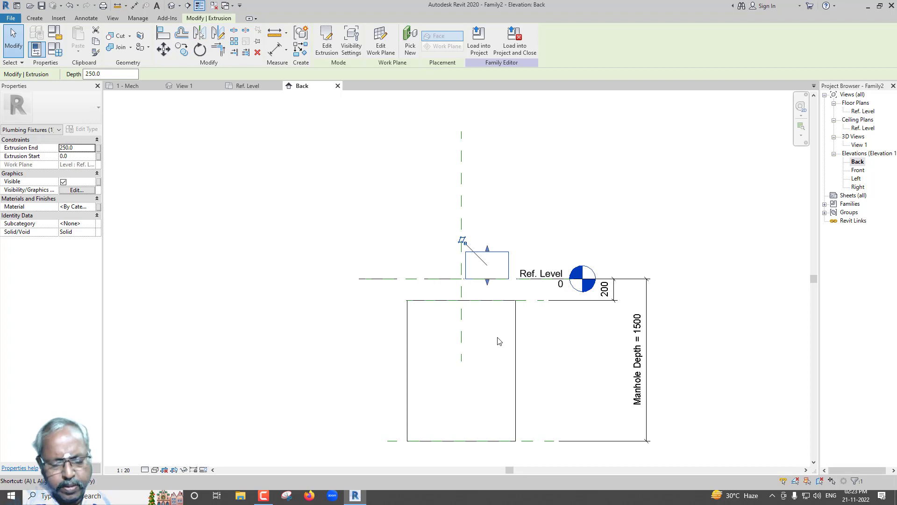
{"action": "key", "text": "l"}
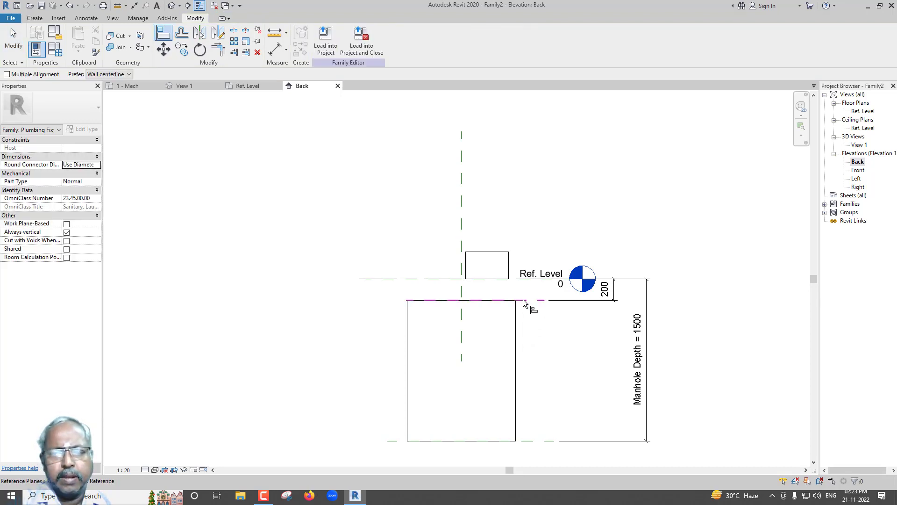
{"action": "left_click", "coordinate": [498, 279]}
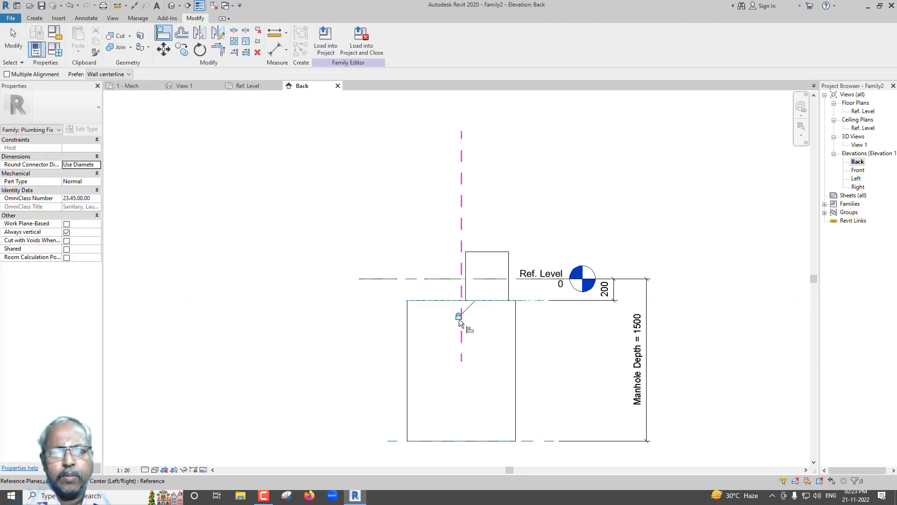
{"action": "left_click", "coordinate": [445, 282]}
{"action": "left_click", "coordinate": [487, 252]}
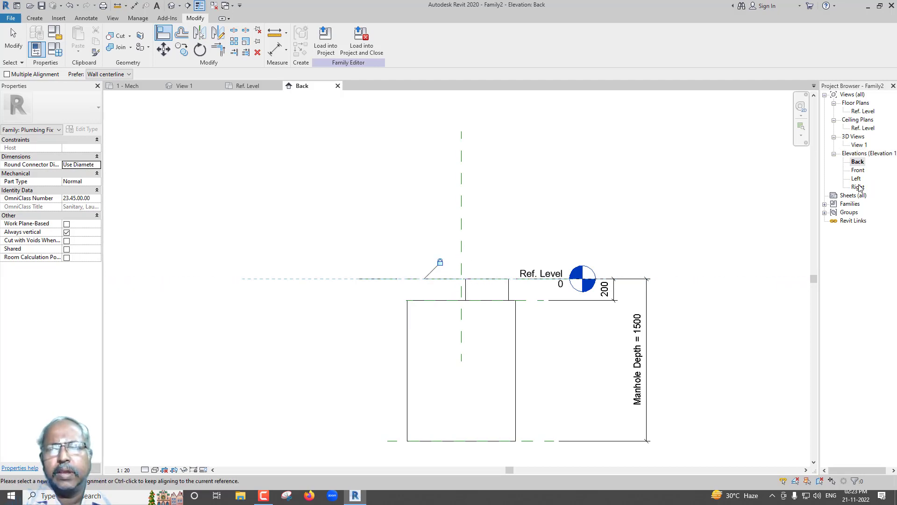
{"action": "left_click", "coordinate": [171, 6]}
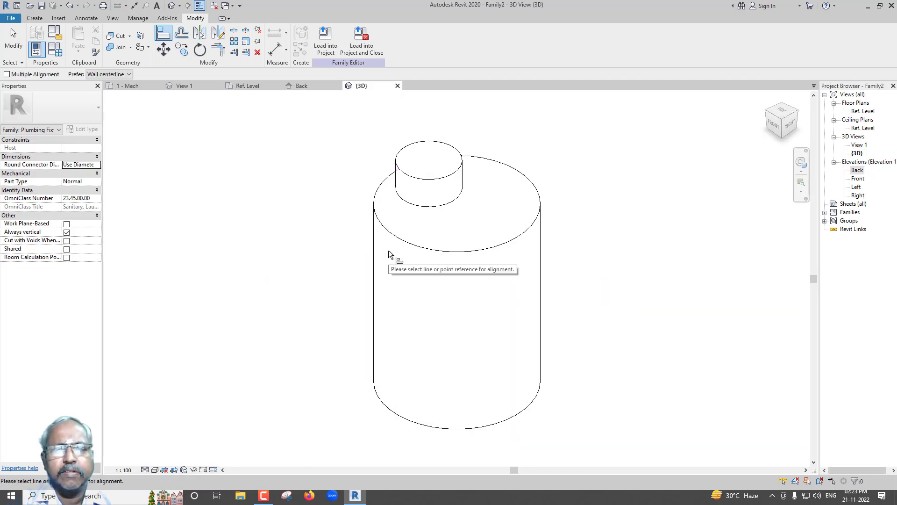
Return from the 3D view to the Ref. Level plan showing the 500-radius body and 200-radius neck
{"action": "middle_click_drag", "start_coordinate": [450, 222], "coordinate": [458, 239]}
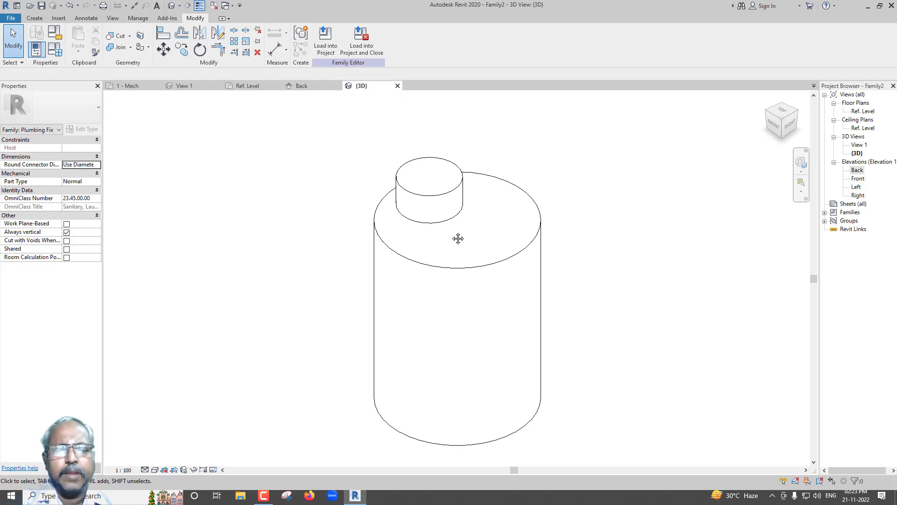
{"action": "left_click", "coordinate": [314, 84]}
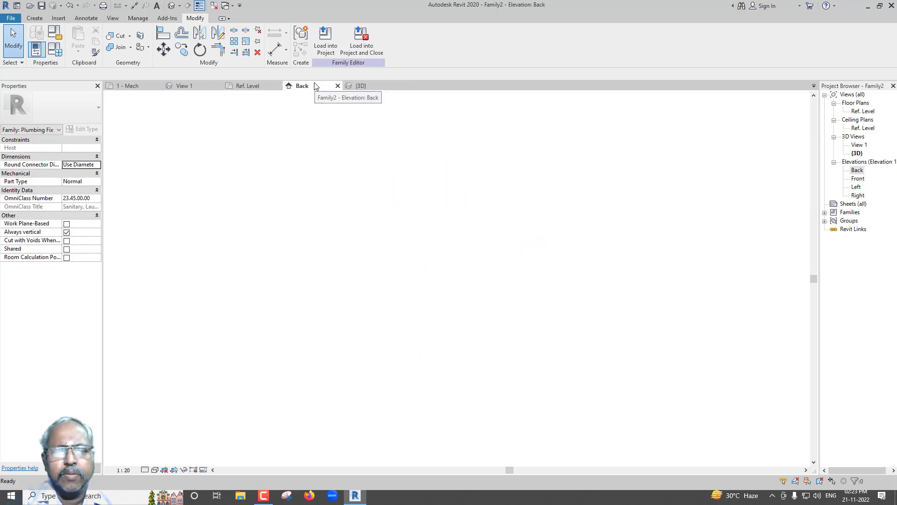
{"action": "left_click", "coordinate": [248, 86]}
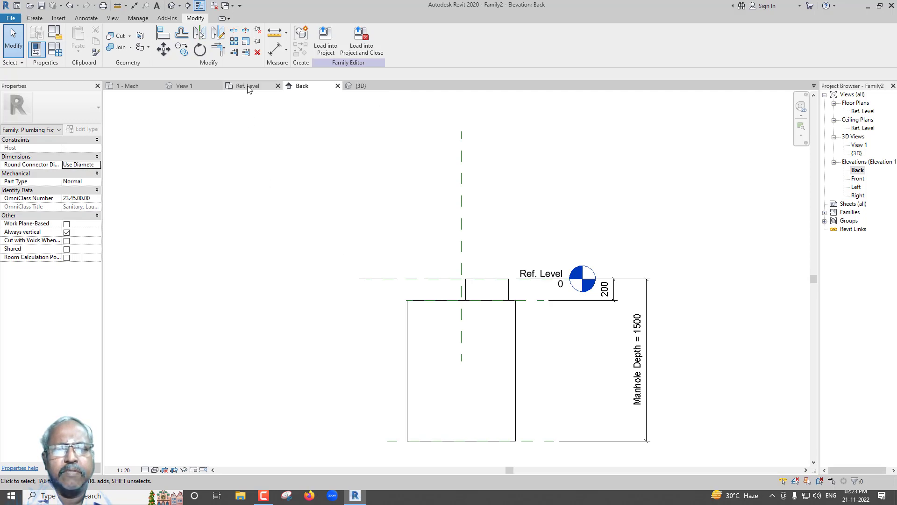
{"action": "middle_click_drag", "start_coordinate": [340, 310], "coordinate": [336, 374]}
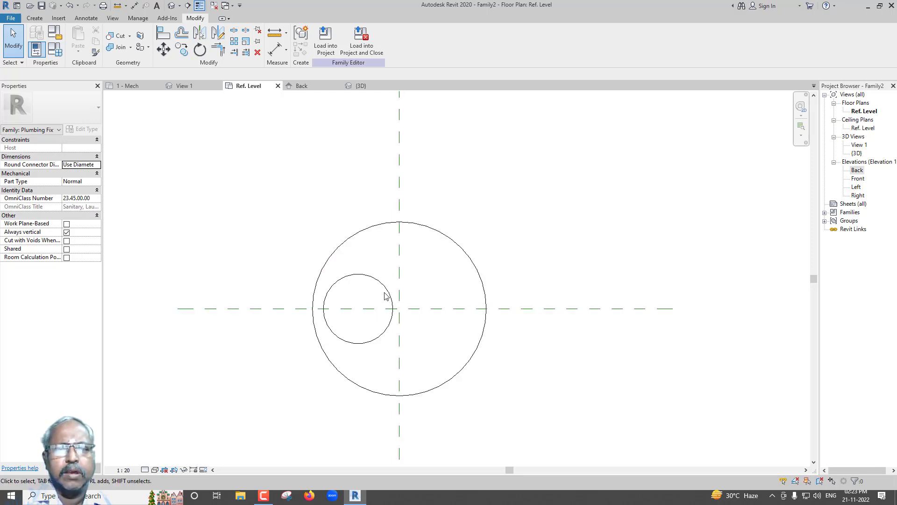
Draw a horizontal reference plane above the neck circle
{"action": "left_click", "coordinate": [35, 17]}
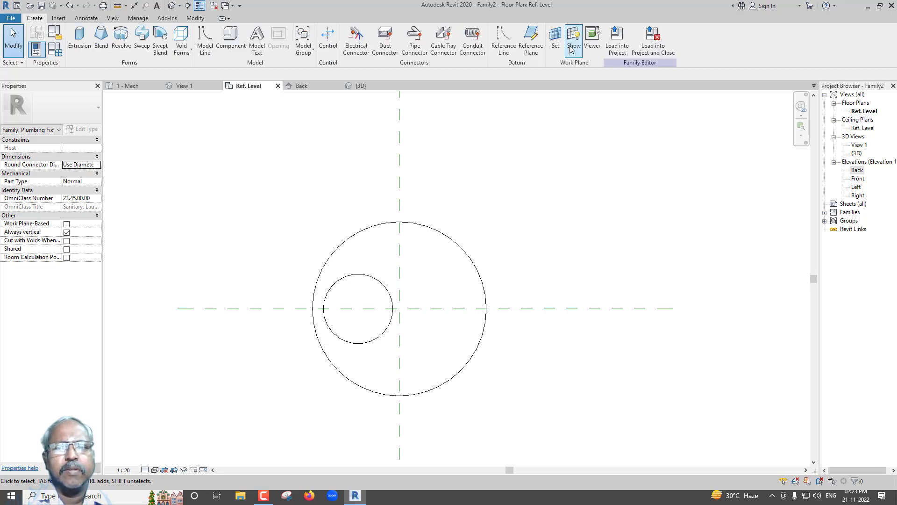
{"action": "left_click", "coordinate": [532, 45]}
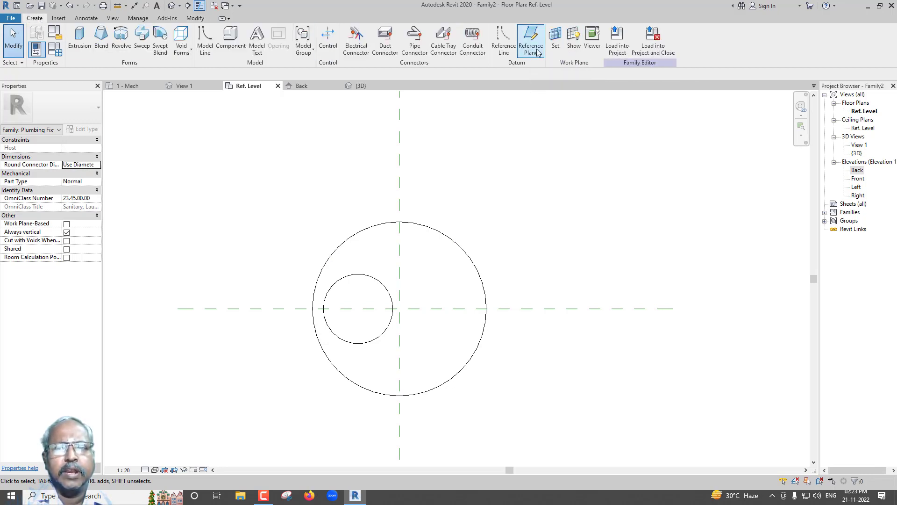
{"action": "scroll", "coordinate": [409, 250], "scroll_direction": "up", "scroll_amount": 1}
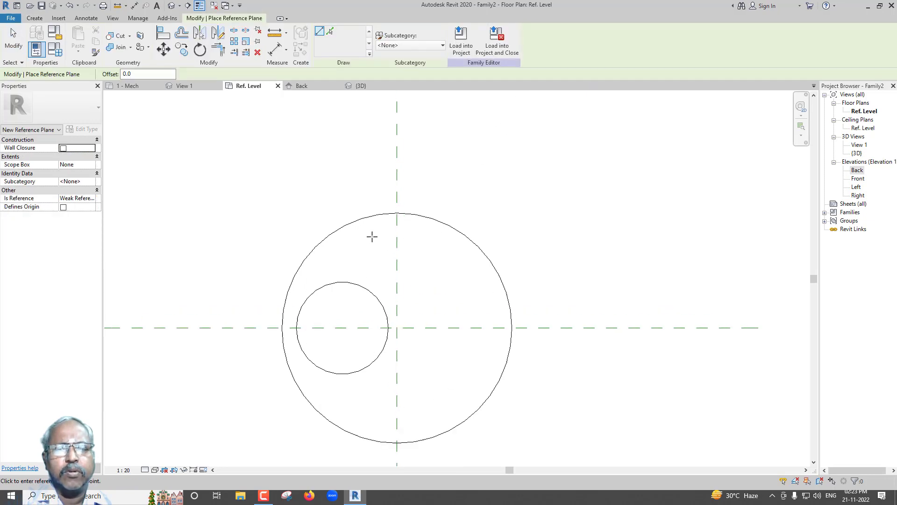
{"action": "left_click", "coordinate": [317, 226]}
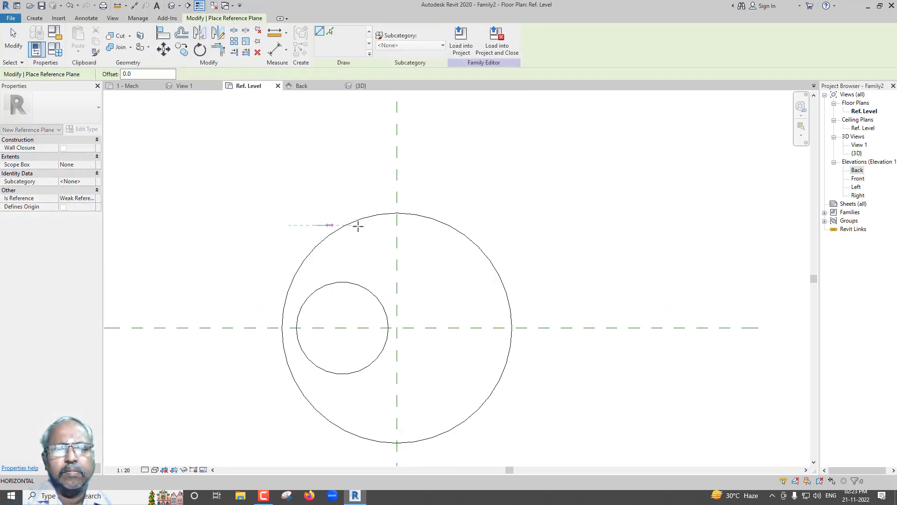
{"action": "left_click", "coordinate": [509, 227]}
{"action": "key", "text": "Escape"}
Place the new reference plane 490 from the neck centre and begin a new extrusion
{"action": "scroll", "coordinate": [512, 229], "scroll_direction": "up", "scroll_amount": 1}
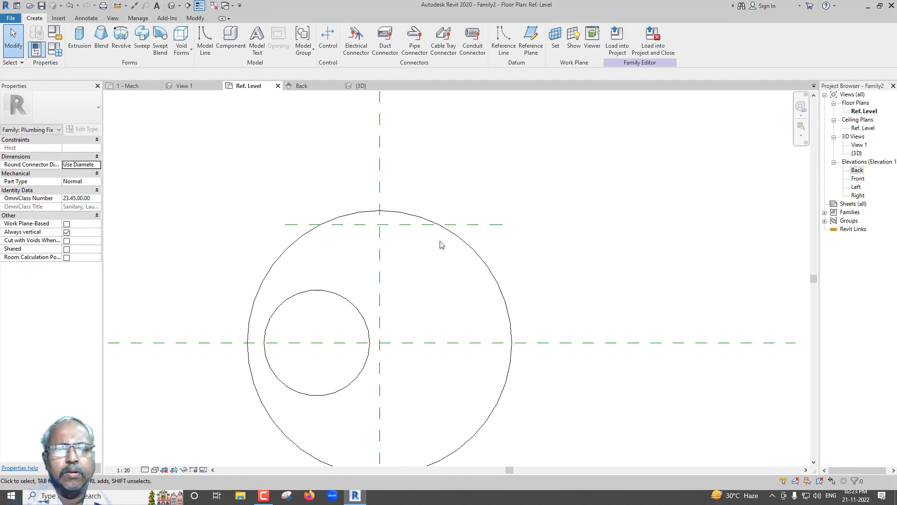
{"action": "left_click", "coordinate": [409, 229]}
{"action": "scroll", "coordinate": [410, 234], "scroll_direction": "up", "scroll_amount": 1}
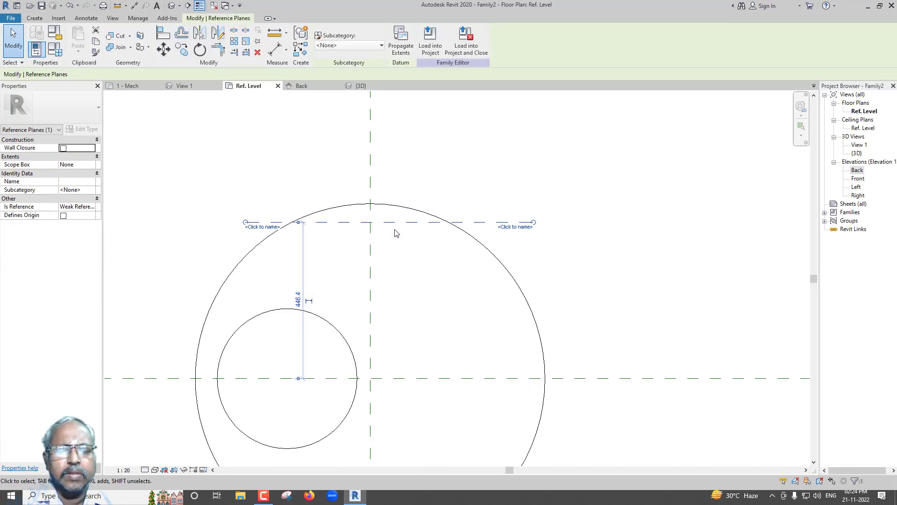
{"action": "left_click", "coordinate": [298, 298]}
{"action": "type", "text": "49"}
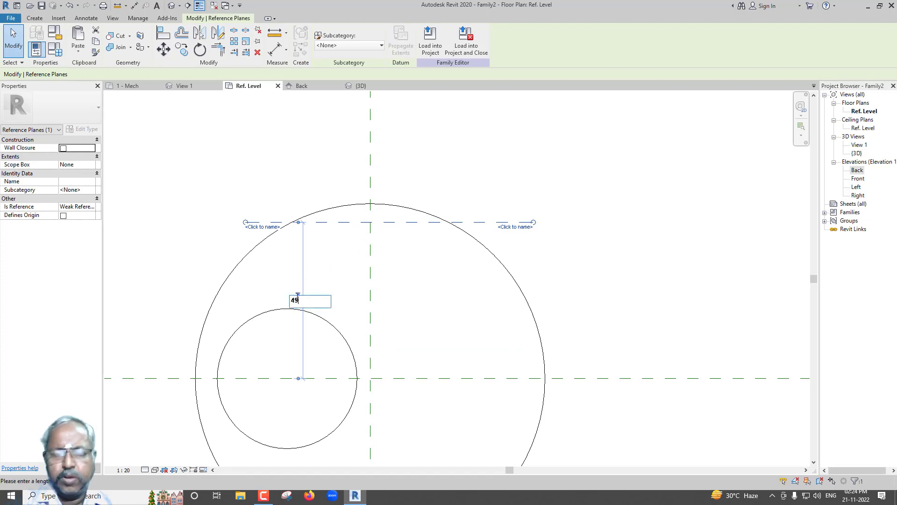
{"action": "type", "text": "0"}
{"action": "key", "text": "Return"}
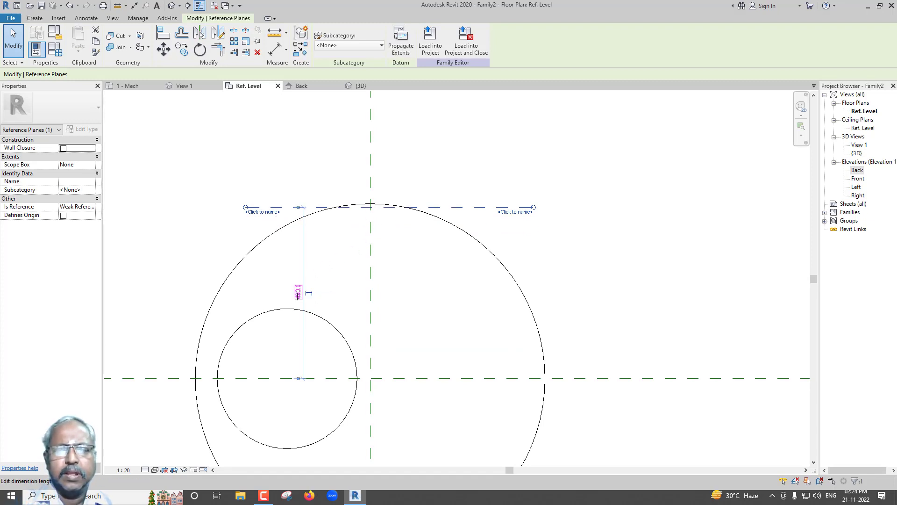
{"action": "left_click", "coordinate": [386, 244]}
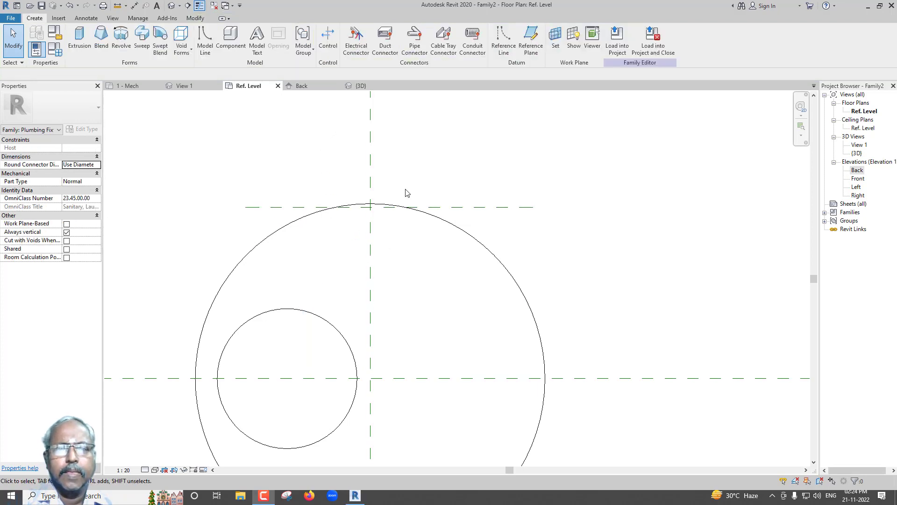
{"action": "left_click", "coordinate": [85, 45]}
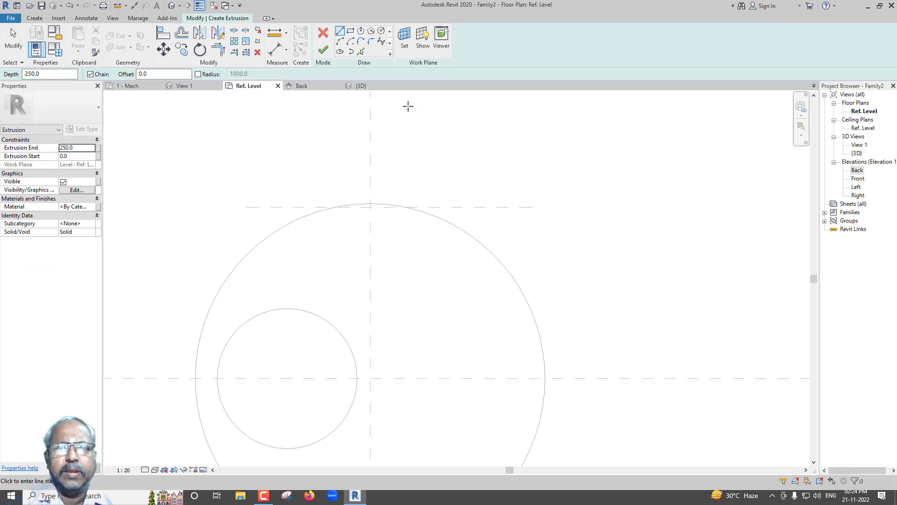
Make the top reference plane the extrusion's work plane and sketch in the Back elevation
{"action": "left_click", "coordinate": [406, 46]}
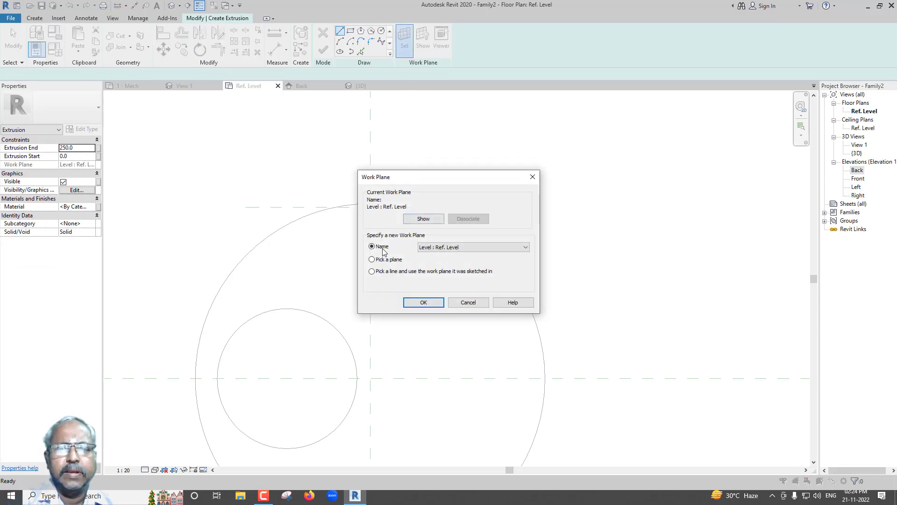
{"action": "left_click", "coordinate": [380, 261]}
{"action": "left_click", "coordinate": [423, 302]}
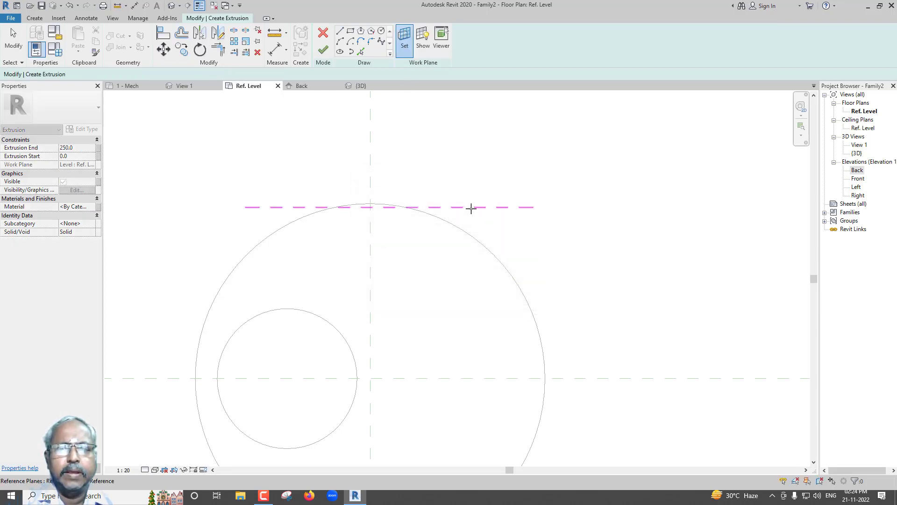
{"action": "left_click", "coordinate": [469, 207]}
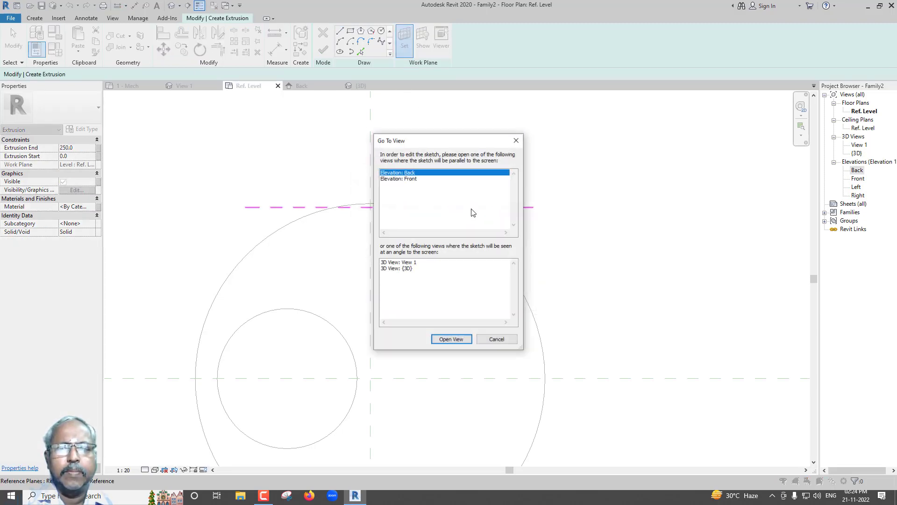
{"action": "left_click", "coordinate": [452, 340]}
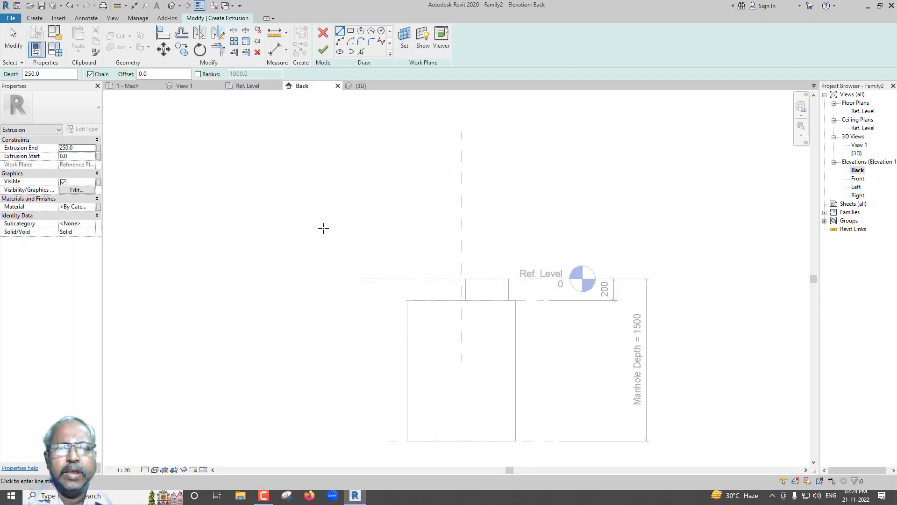
Sketch a circle centred on the vertical centre line near the bottom of the manhole body
{"action": "left_click", "coordinate": [381, 30]}
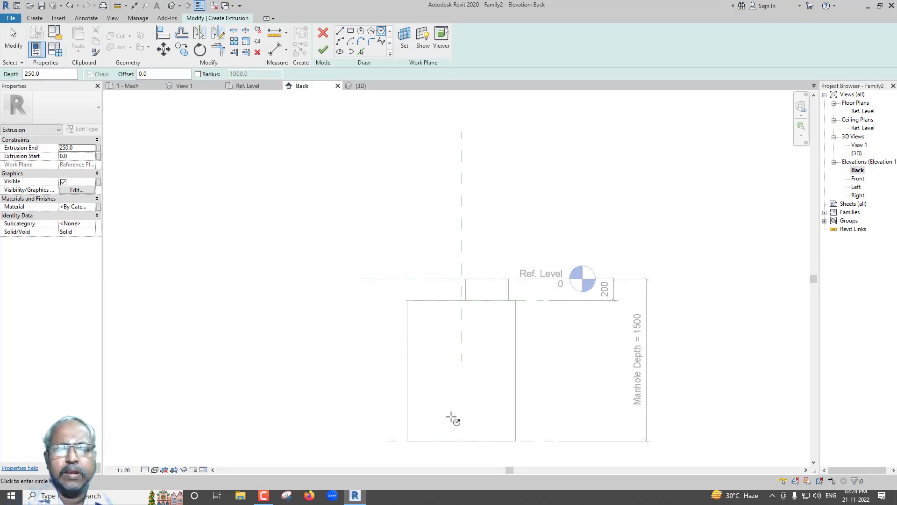
{"action": "middle_click_drag", "start_coordinate": [458, 419], "coordinate": [406, 348]}
{"action": "scroll", "coordinate": [420, 350], "scroll_direction": "up", "scroll_amount": 1}
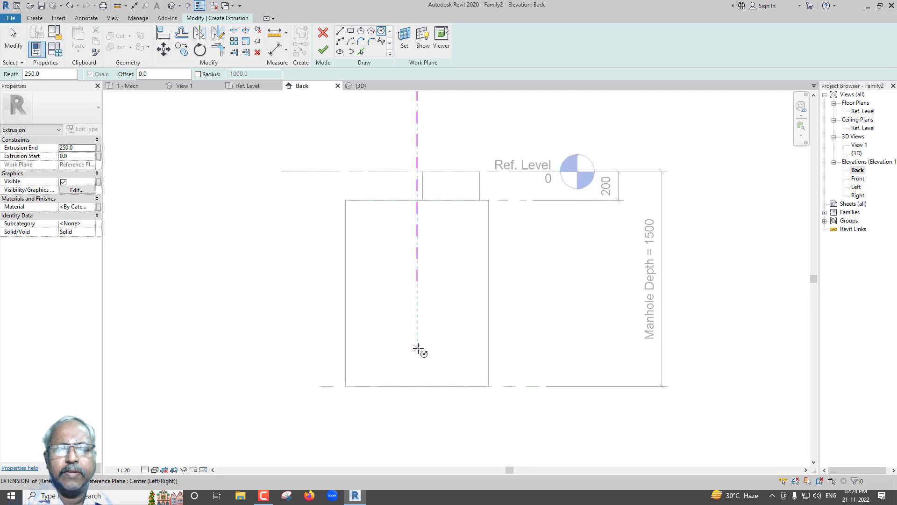
{"action": "left_click", "coordinate": [416, 350]}
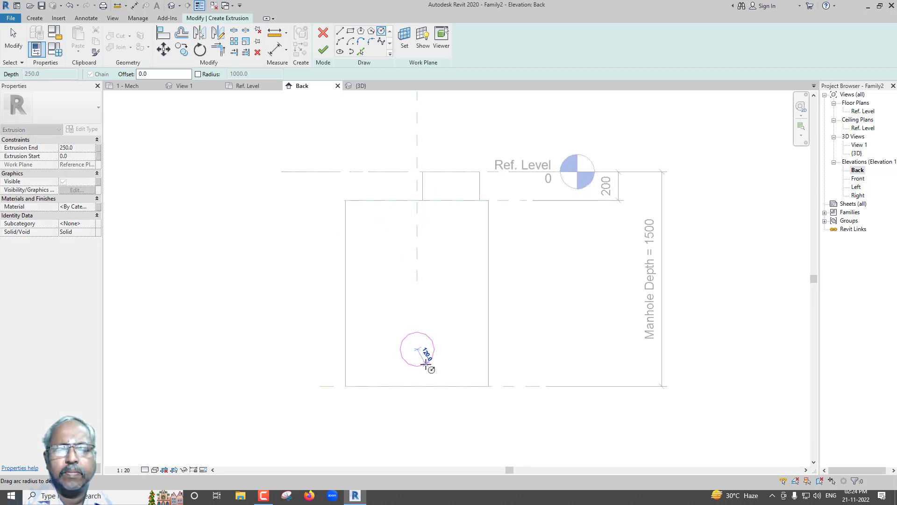
{"action": "left_click", "coordinate": [426, 363]}
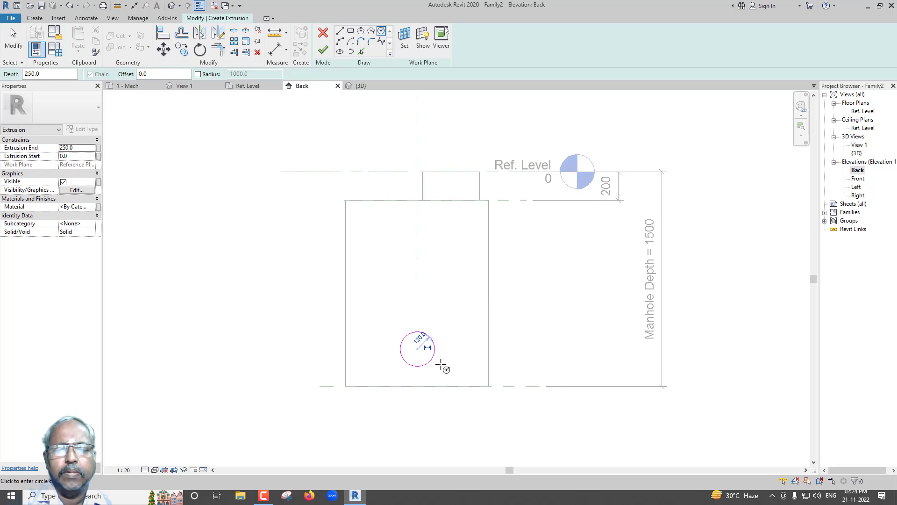
{"action": "scroll", "coordinate": [442, 365], "scroll_direction": "up", "scroll_amount": 1}
{"action": "key", "text": "Escape"}
{"action": "key", "text": "Escape"}
Set the sketched circle's radius to 100 and check its size
{"action": "left_click", "coordinate": [431, 361]}
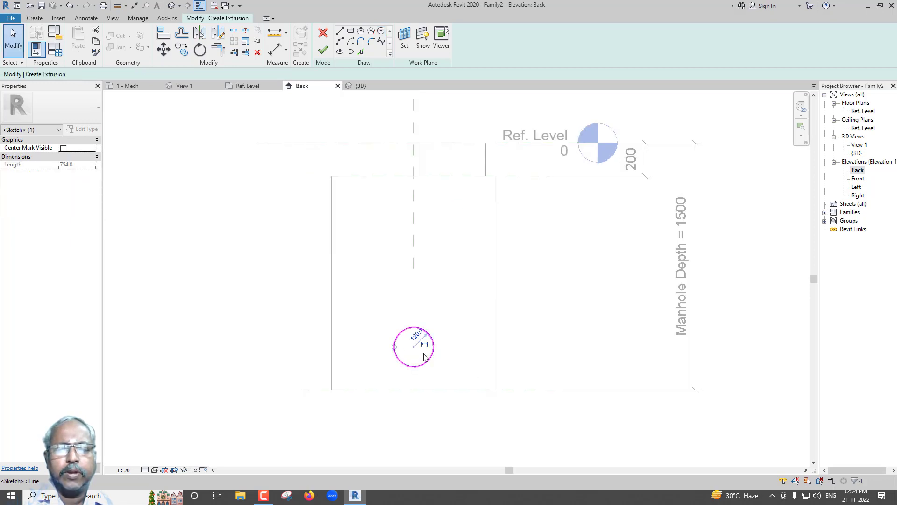
{"action": "left_click", "coordinate": [417, 336]}
{"action": "type", "text": "100"}
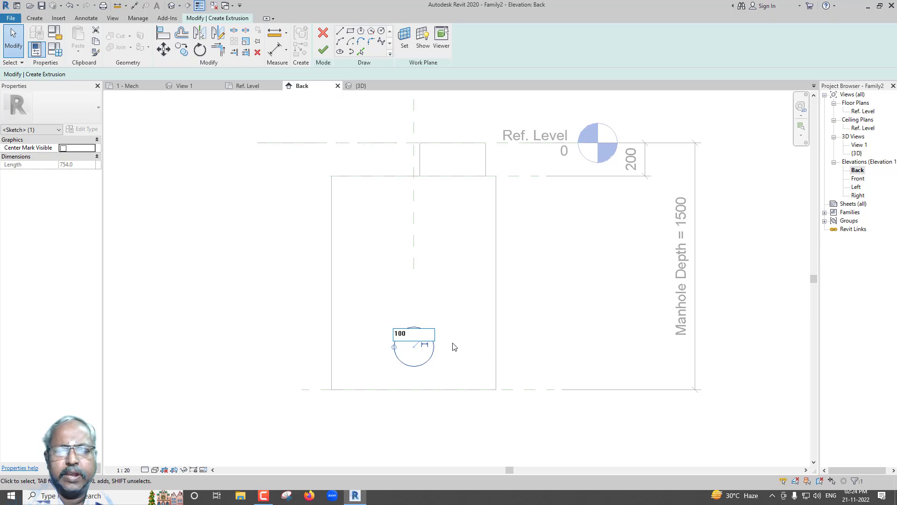
{"action": "key", "text": "Return"}
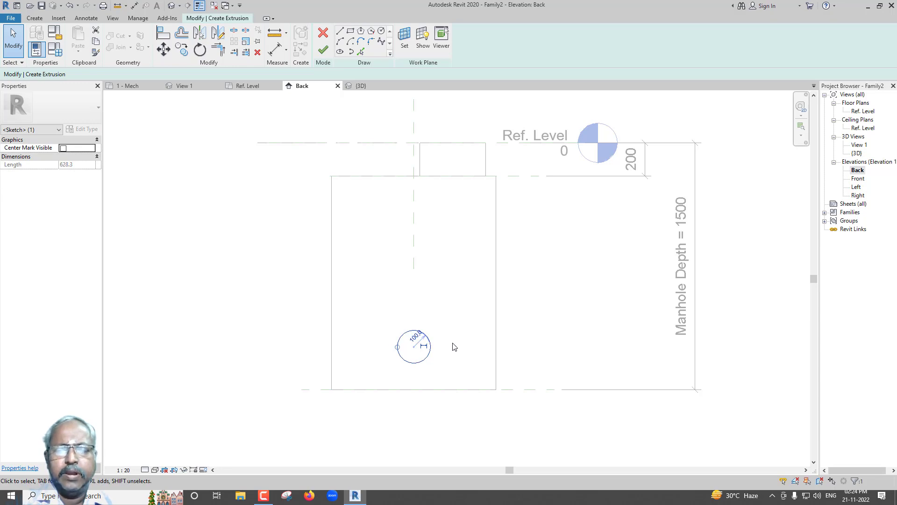
{"action": "key", "text": "Escape"}
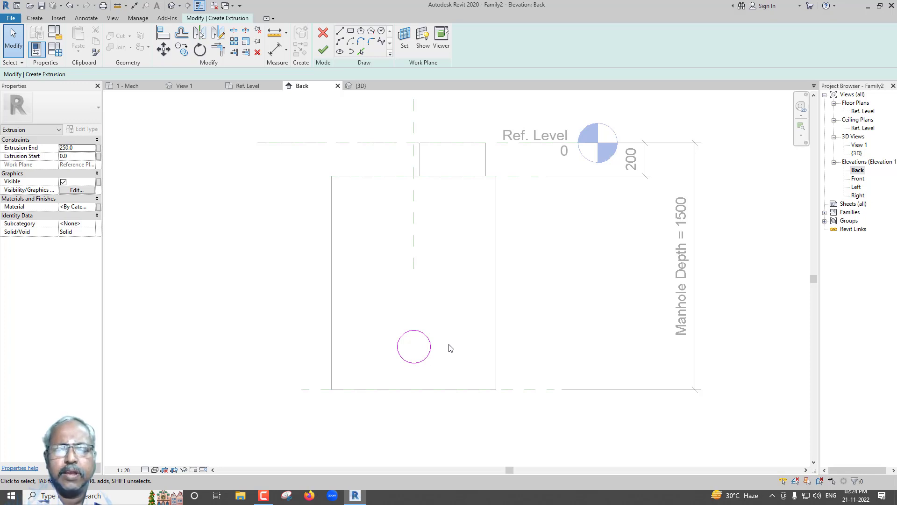
{"action": "left_click", "coordinate": [430, 351]}
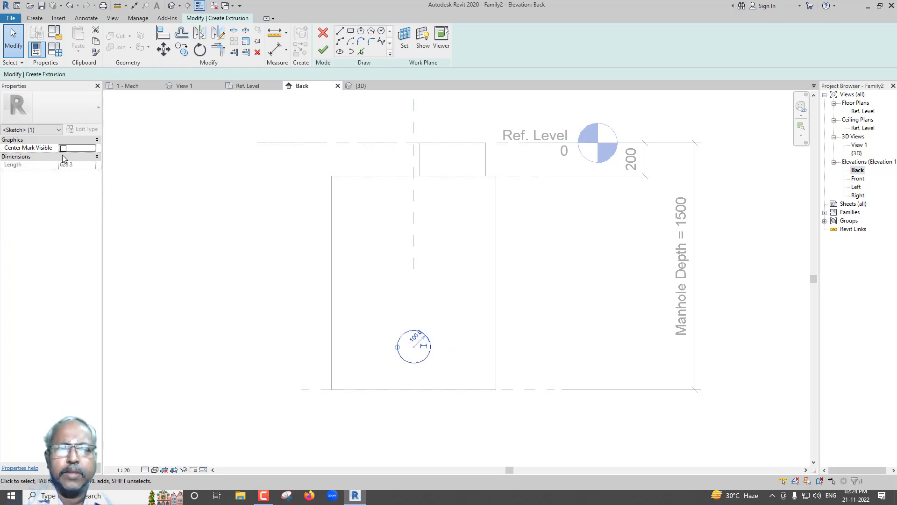
{"action": "left_click", "coordinate": [491, 249]}
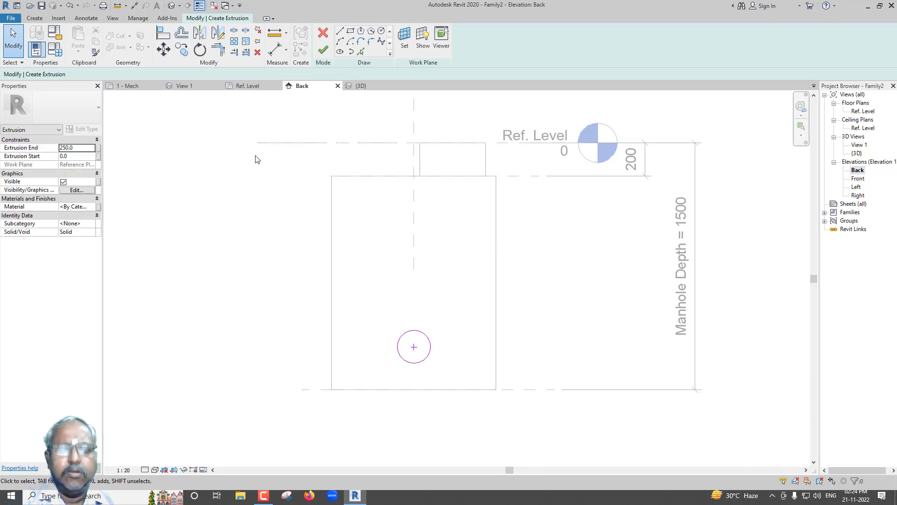
Place a first diameter dimension on the sketched circle
{"action": "key", "text": "d"}
{"action": "key", "text": "i"}
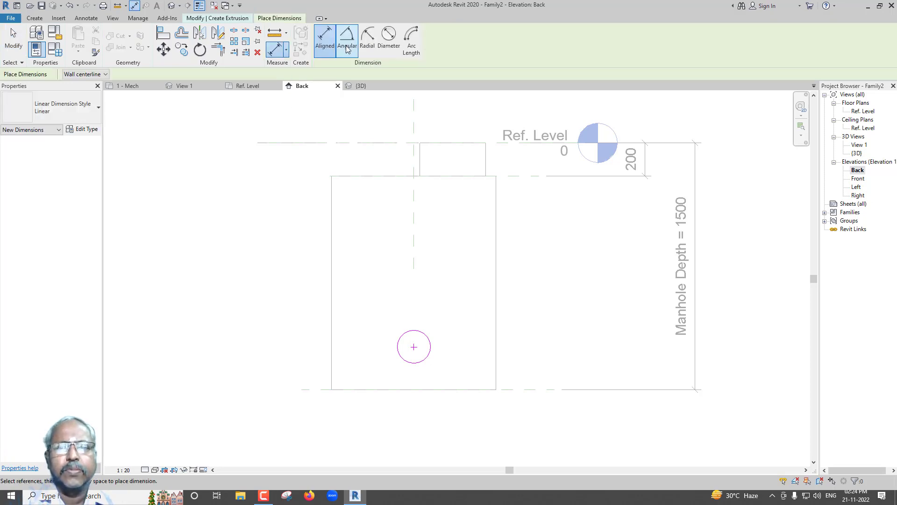
{"action": "left_click", "coordinate": [389, 37]}
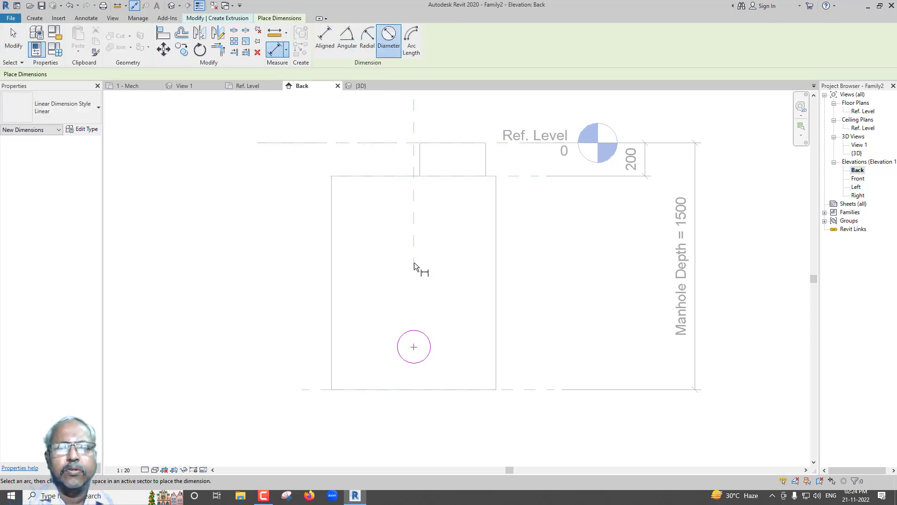
{"action": "left_click", "coordinate": [425, 342]}
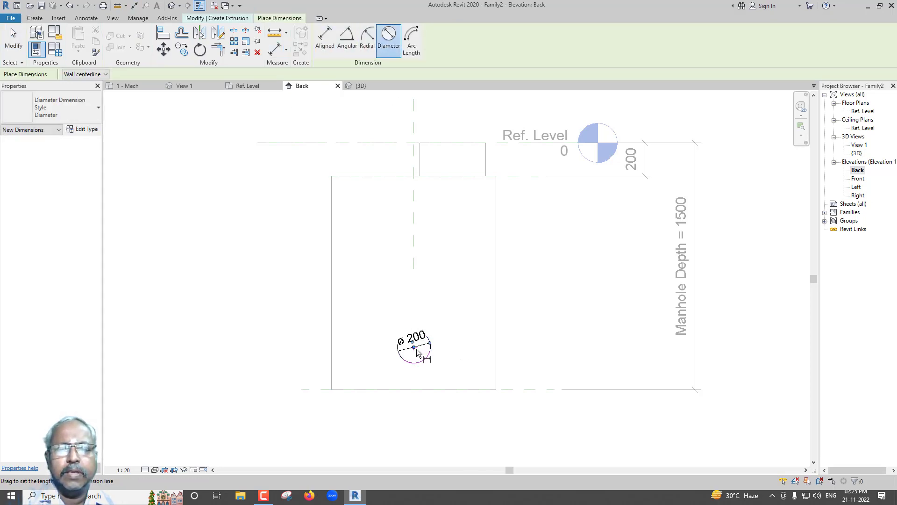
{"action": "scroll", "coordinate": [417, 351], "scroll_direction": "up", "scroll_amount": 2}
{"action": "scroll", "coordinate": [418, 348], "scroll_direction": "up", "scroll_amount": 1}
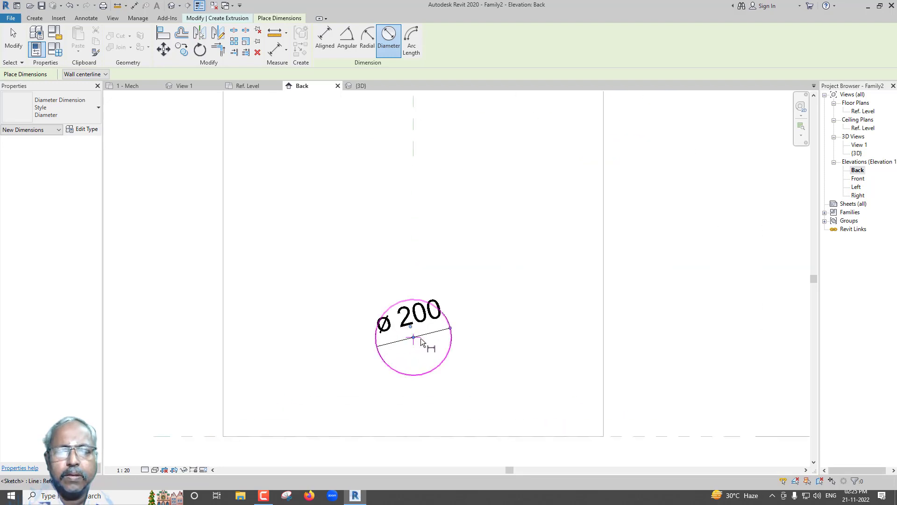
{"action": "scroll", "coordinate": [423, 343], "scroll_direction": "down", "scroll_amount": 2}
{"action": "scroll", "coordinate": [446, 337], "scroll_direction": "down", "scroll_amount": 2}
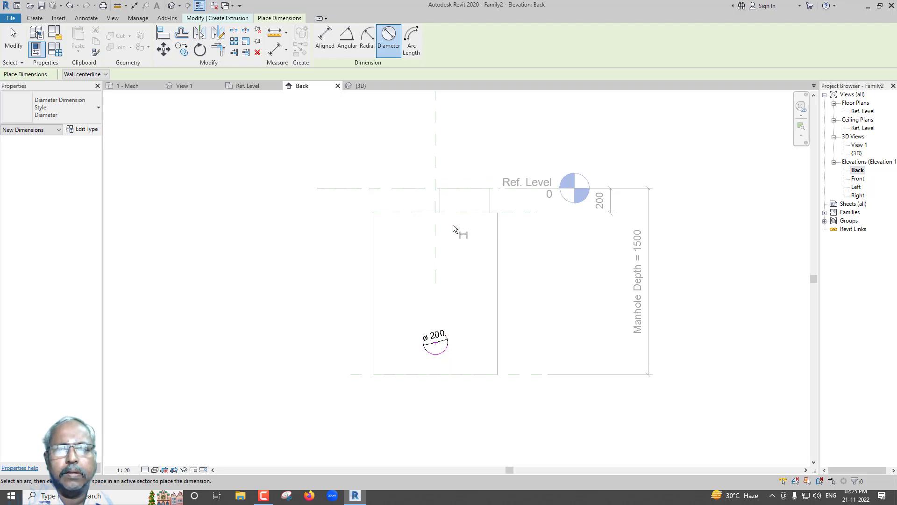
{"action": "key", "text": "Escape"}
{"action": "key", "text": "Escape"}
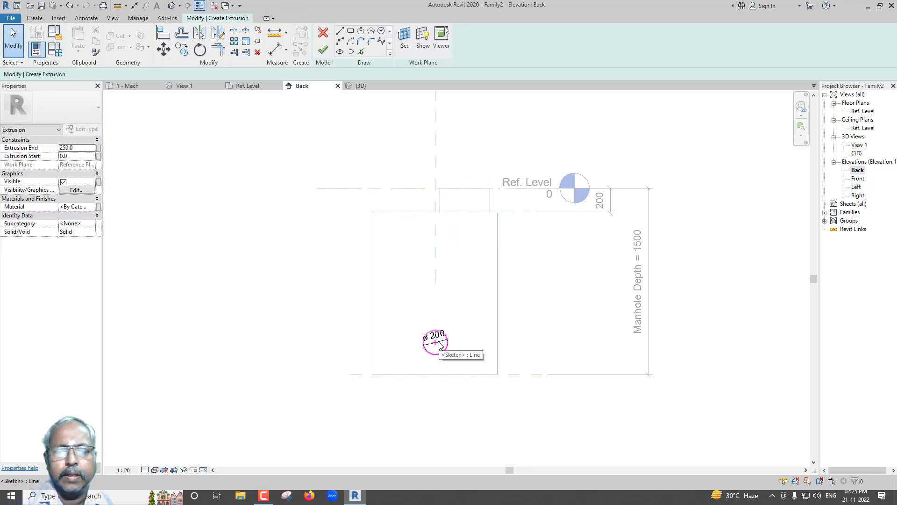
Restore the accidentally deleted circle and remove the first diameter dimension
{"action": "left_click", "coordinate": [440, 345]}
{"action": "key", "text": "Delete"}
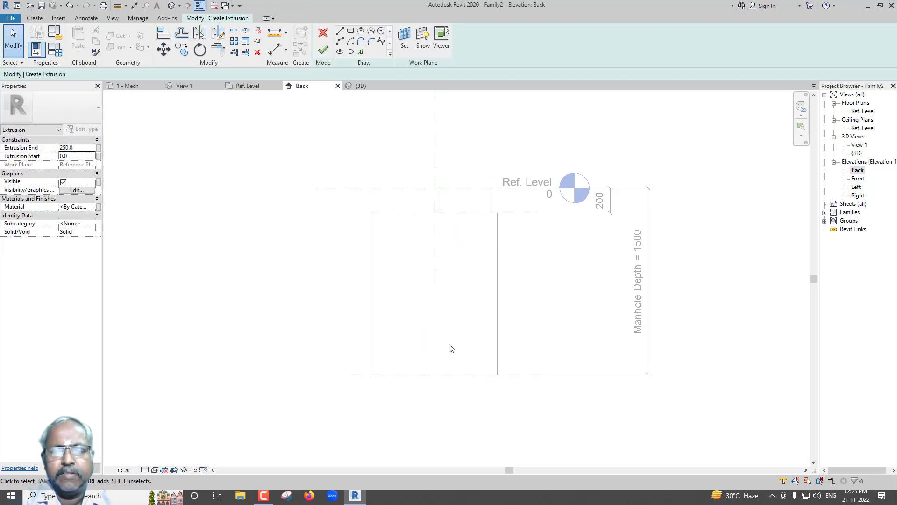
{"action": "key", "text": "ctrl+z"}
{"action": "scroll", "coordinate": [449, 346], "scroll_direction": "up", "scroll_amount": 5}
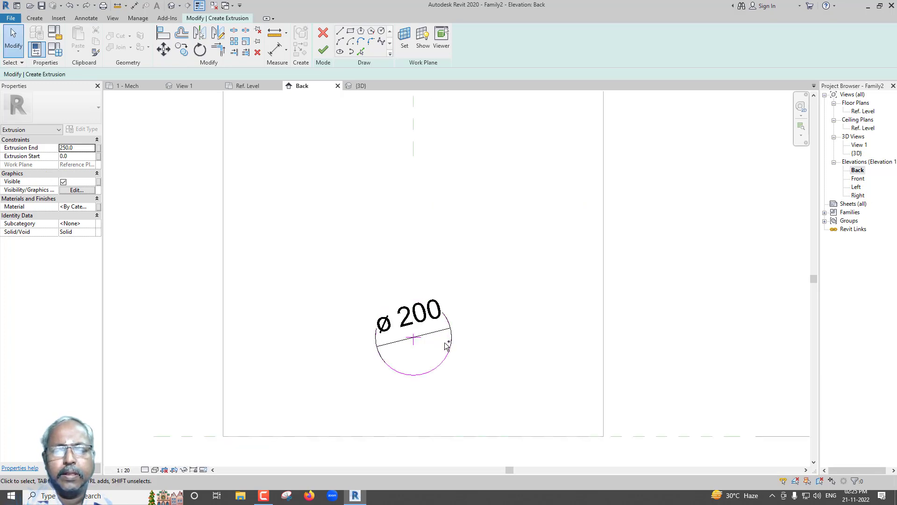
{"action": "left_click", "coordinate": [430, 335]}
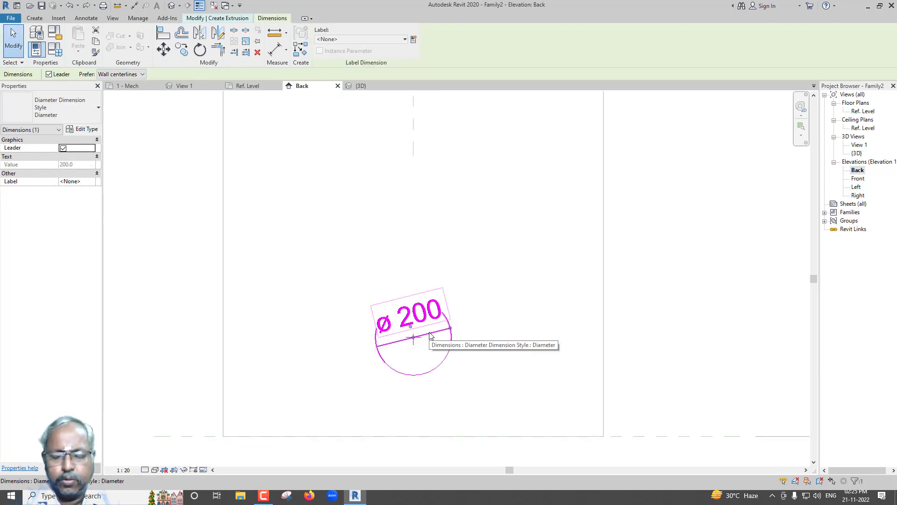
{"action": "key", "text": "Delete"}
{"action": "scroll", "coordinate": [430, 335], "scroll_direction": "down", "scroll_amount": 2}
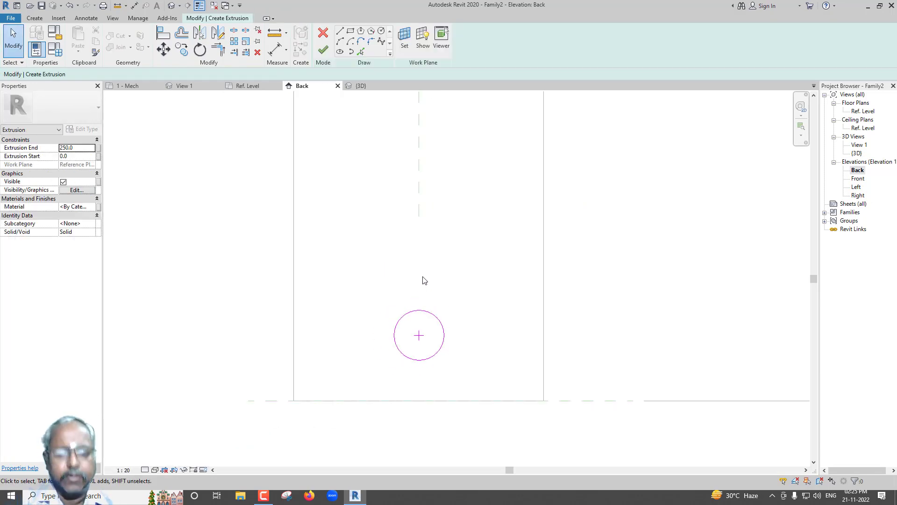
Add a 1240 aligned dimension from Ref. Level to the circle centre
{"action": "key", "text": "d"}
{"action": "key", "text": "i"}
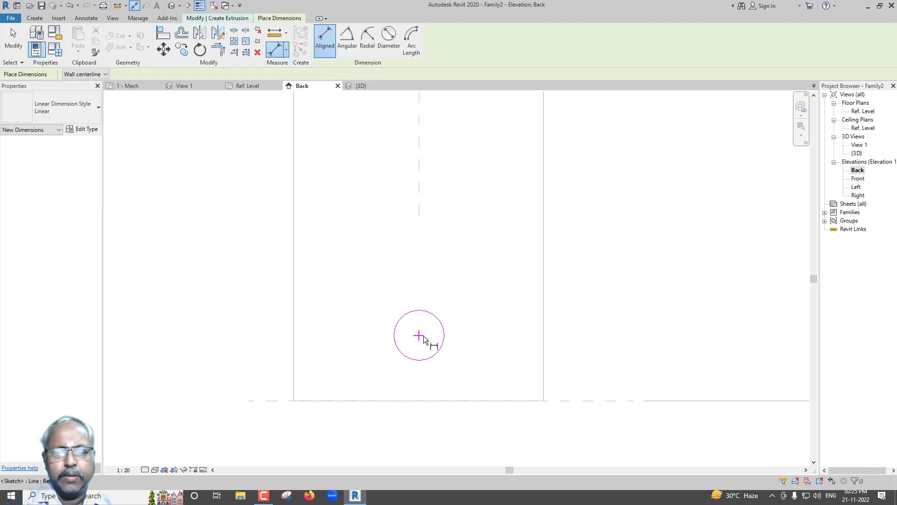
{"action": "scroll", "coordinate": [447, 368], "scroll_direction": "down", "scroll_amount": 2}
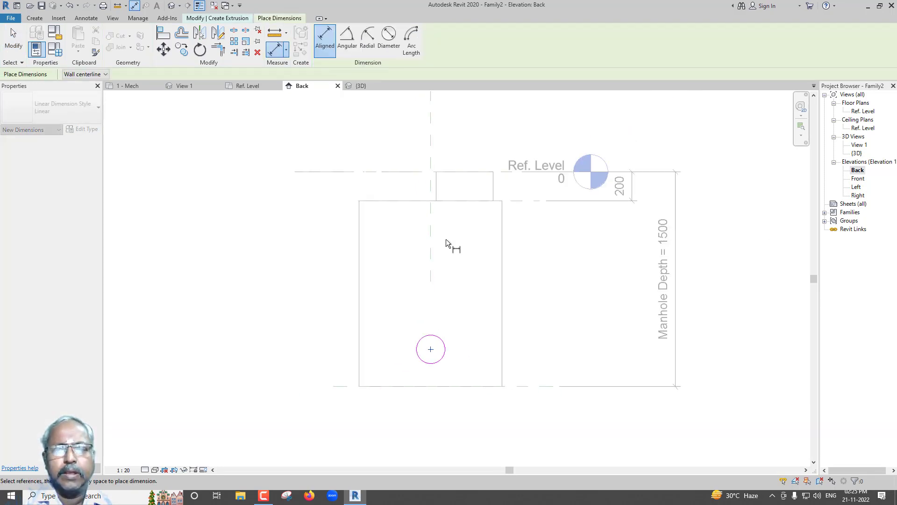
{"action": "left_click", "coordinate": [416, 172]}
{"action": "left_click", "coordinate": [559, 249]}
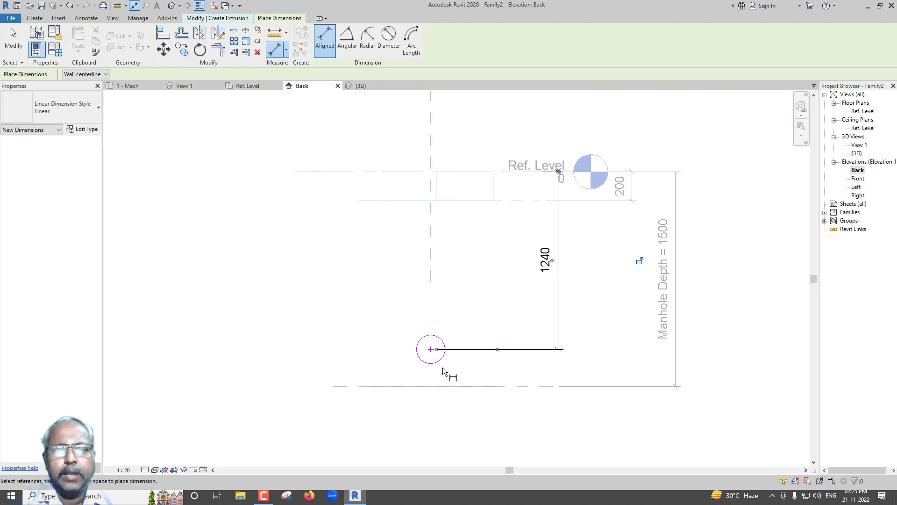
{"action": "scroll", "coordinate": [442, 366], "scroll_direction": "up", "scroll_amount": 1}
Add a ø 200 diameter dimension to the circle
{"action": "left_click", "coordinate": [394, 55]}
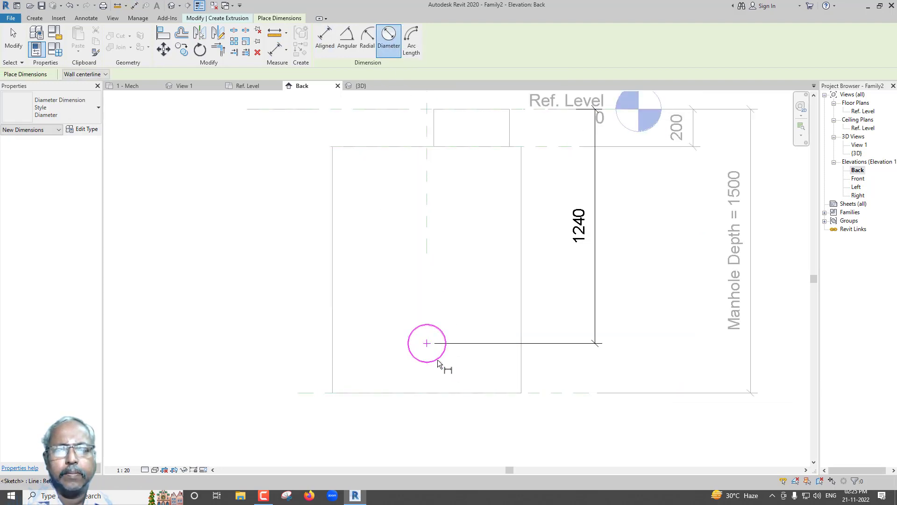
{"action": "left_click", "coordinate": [438, 363]}
{"action": "left_click", "coordinate": [466, 363]}
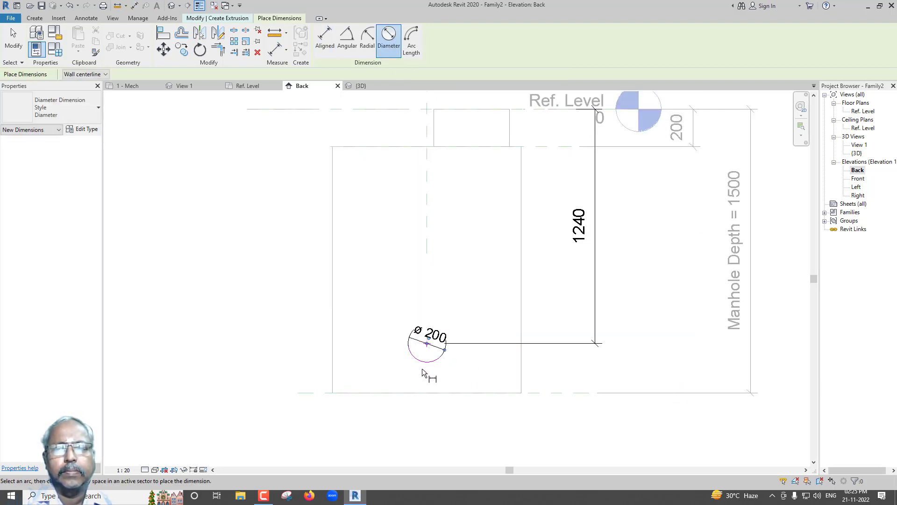
{"action": "key", "text": "Escape"}
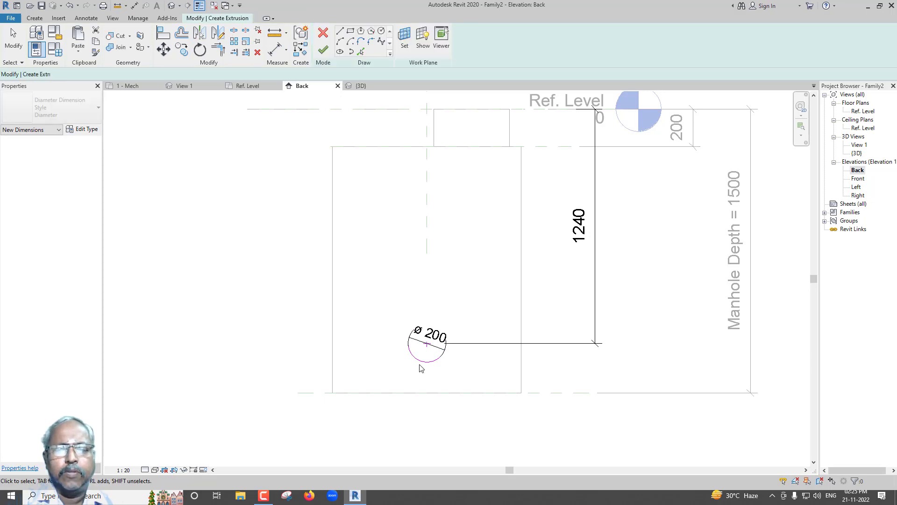
{"action": "scroll", "coordinate": [418, 364], "scroll_direction": "up", "scroll_amount": 1}
Label the ø 200 diameter with the new instance parameter Manhole Inlet Pipe Size
{"action": "left_click", "coordinate": [445, 344]}
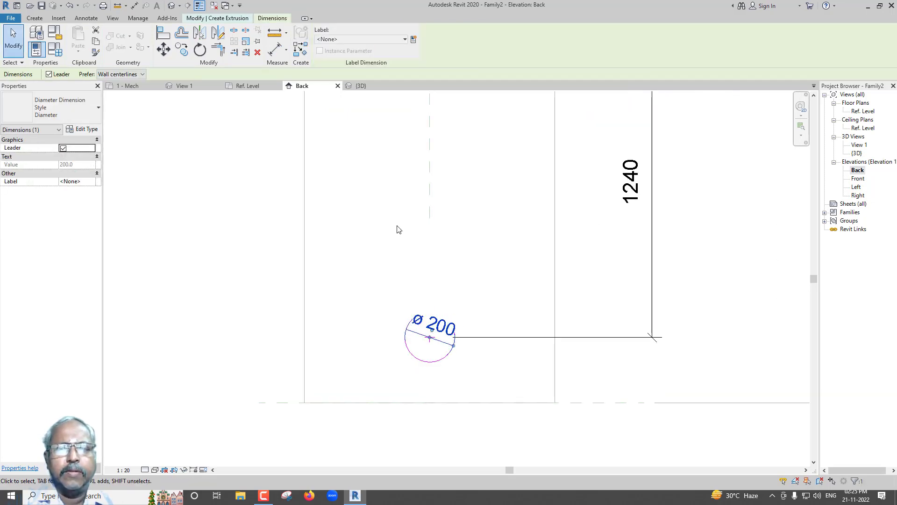
{"action": "left_click", "coordinate": [413, 41]}
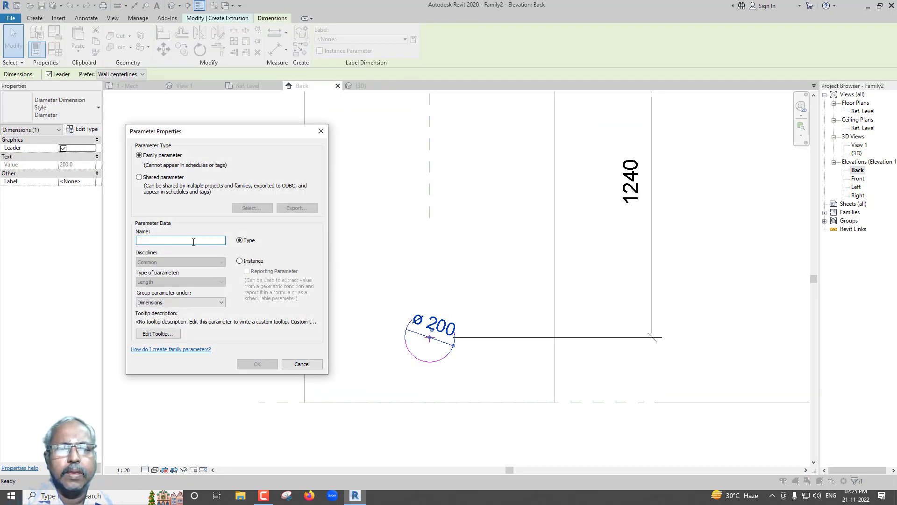
{"action": "type", "text": "Drainage Inlet Pipe Size"}
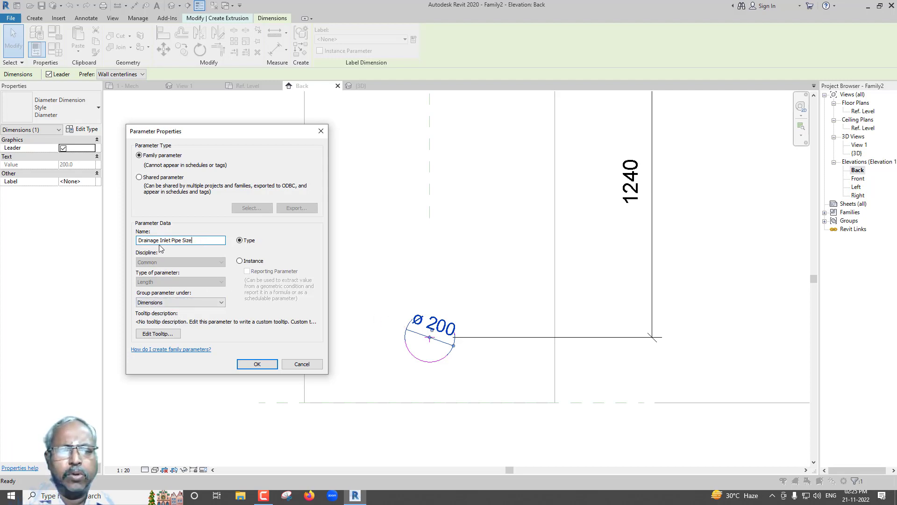
{"action": "left_click_drag", "start_coordinate": [160, 241], "coordinate": [131, 247]}
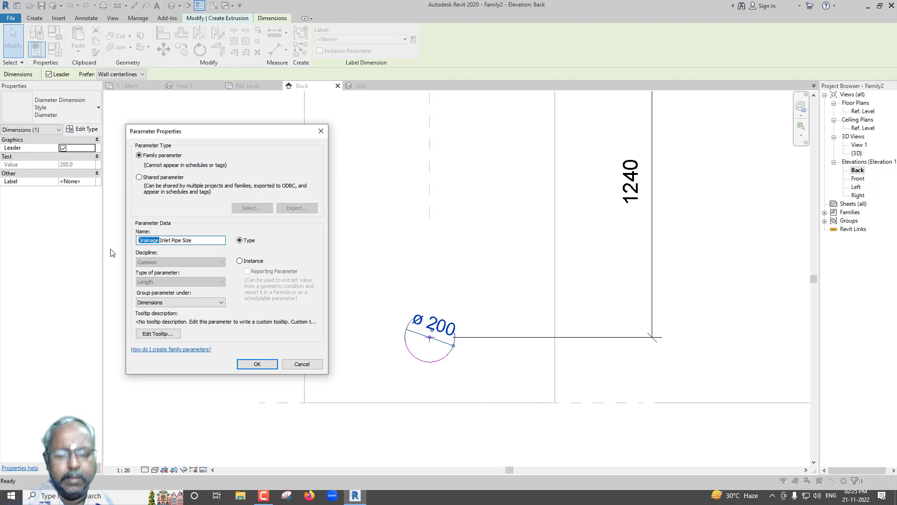
{"action": "type", "text": "Manh"}
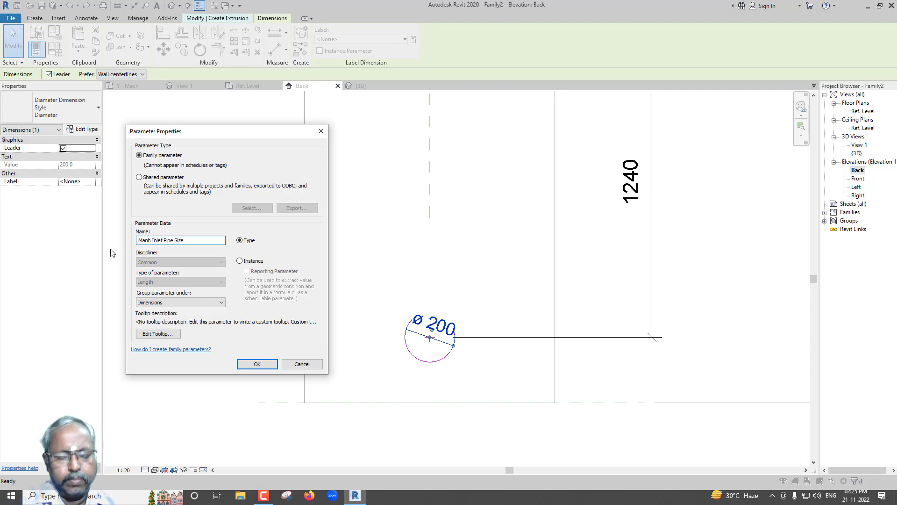
{"action": "type", "text": "ole"}
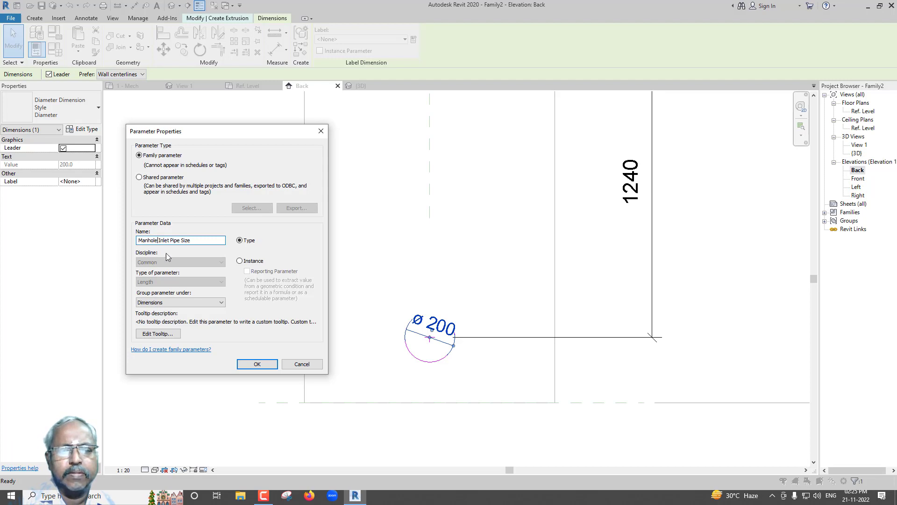
{"action": "left_click", "coordinate": [240, 261]}
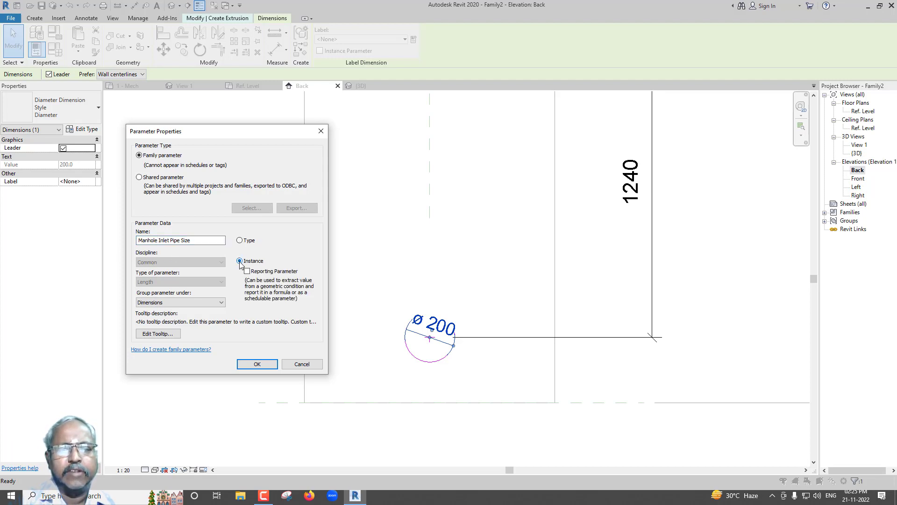
{"action": "left_click", "coordinate": [258, 364]}
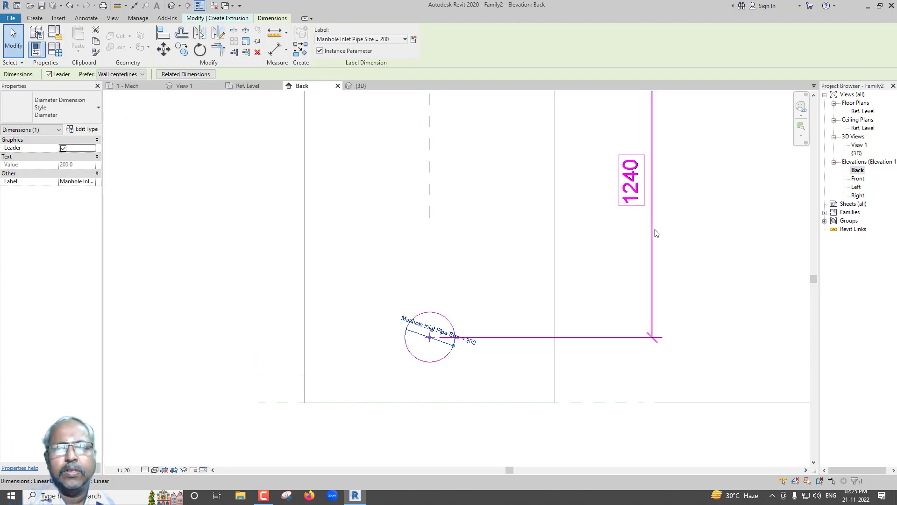
Label the 1240 dimension with the new instance parameter Manhole Inlet Pipe Depth
{"action": "left_click", "coordinate": [656, 234]}
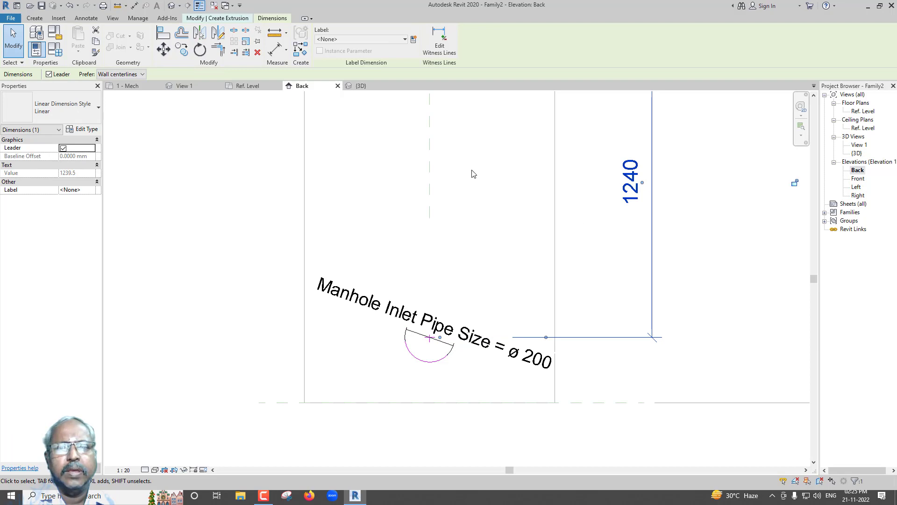
{"action": "left_click", "coordinate": [384, 39]}
{"action": "left_click", "coordinate": [411, 54]}
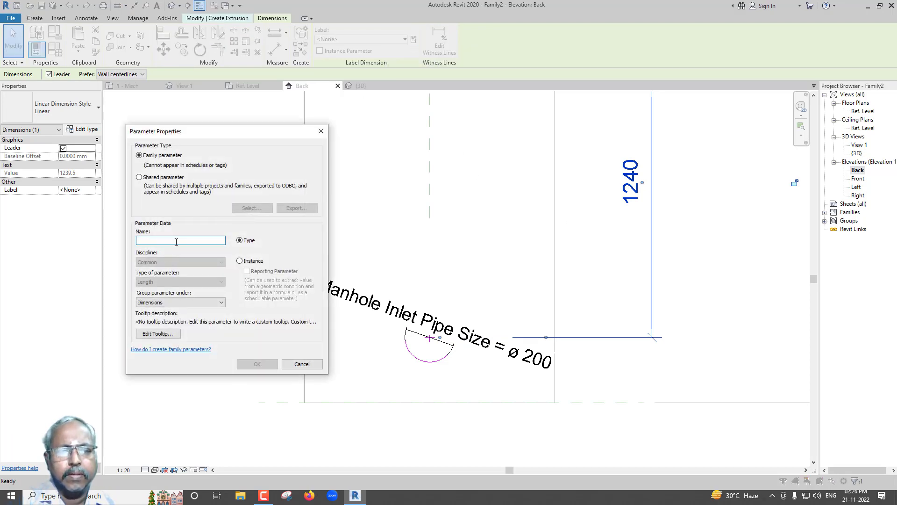
{"action": "type", "text": "Manhole Inlet Pipe Depth"}
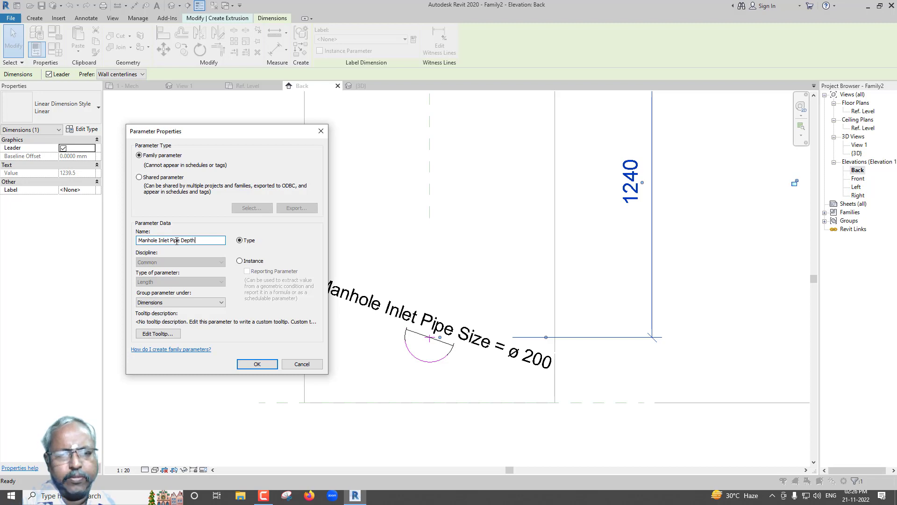
{"action": "left_click", "coordinate": [239, 260]}
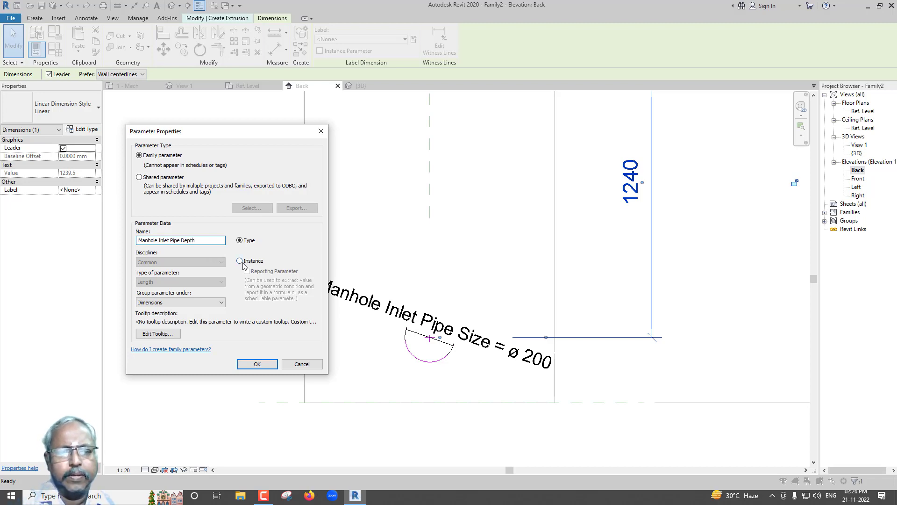
{"action": "left_click", "coordinate": [257, 364]}
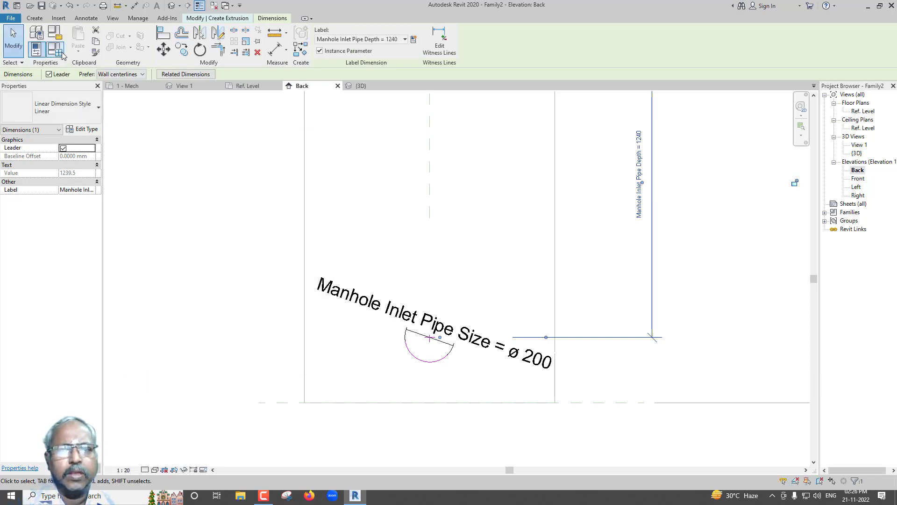
{"action": "left_click", "coordinate": [55, 32]}
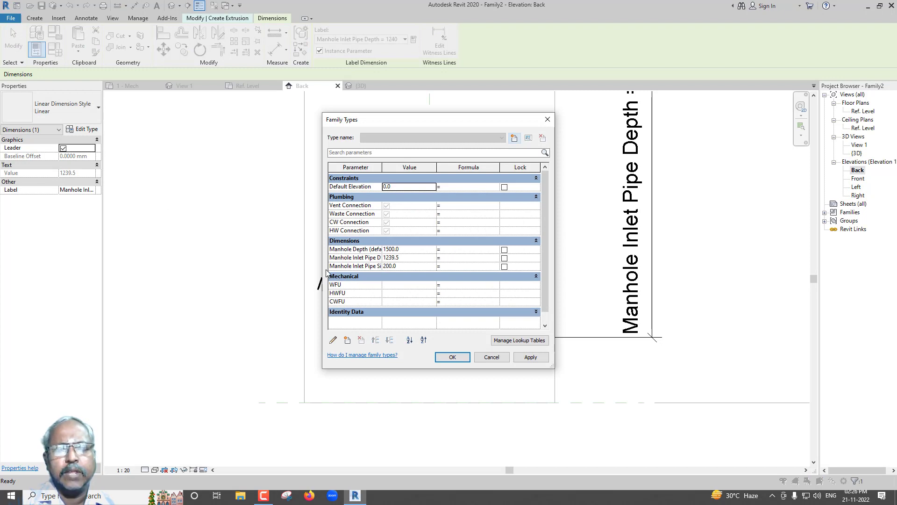
Change Manhole Inlet Pipe Depth from 1239.5 to 1000 in Family Types and apply it
{"action": "left_click", "coordinate": [404, 259]}
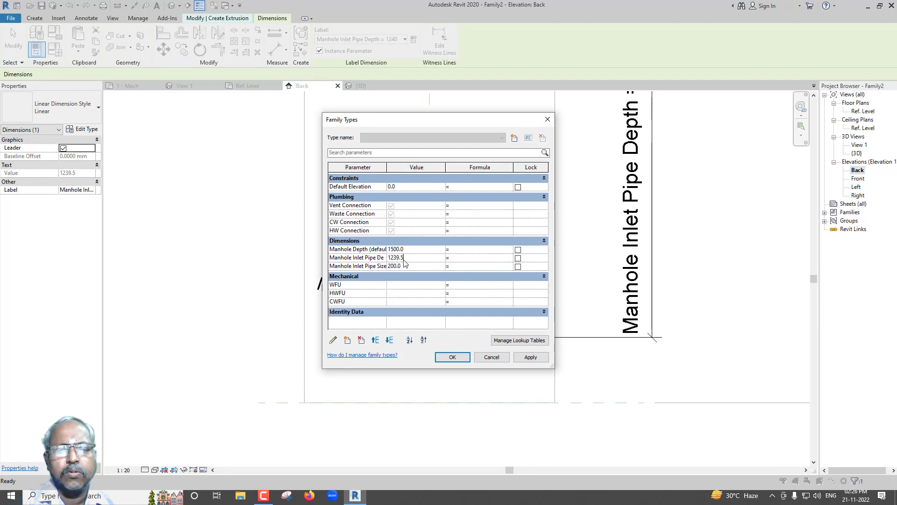
{"action": "left_click_drag", "start_coordinate": [404, 259], "coordinate": [326, 263]}
{"action": "type", "text": "1000"}
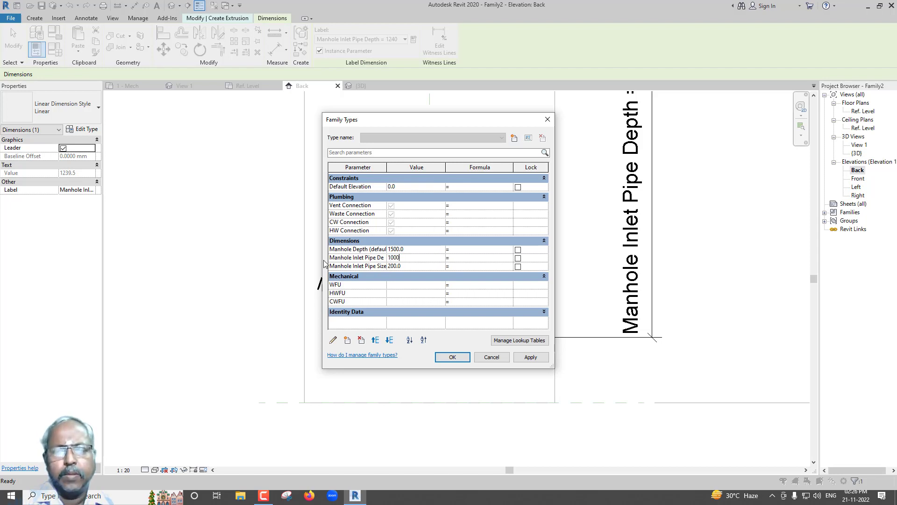
{"action": "left_click", "coordinate": [538, 358]}
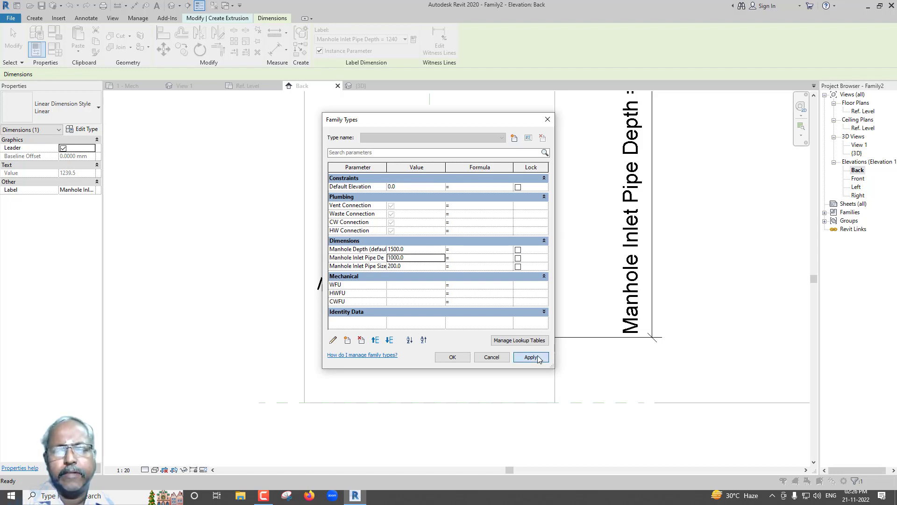
{"action": "left_click", "coordinate": [467, 358]}
Finish the inlet pipe extrusion sketch
{"action": "scroll", "coordinate": [427, 325], "scroll_direction": "down", "scroll_amount": 2}
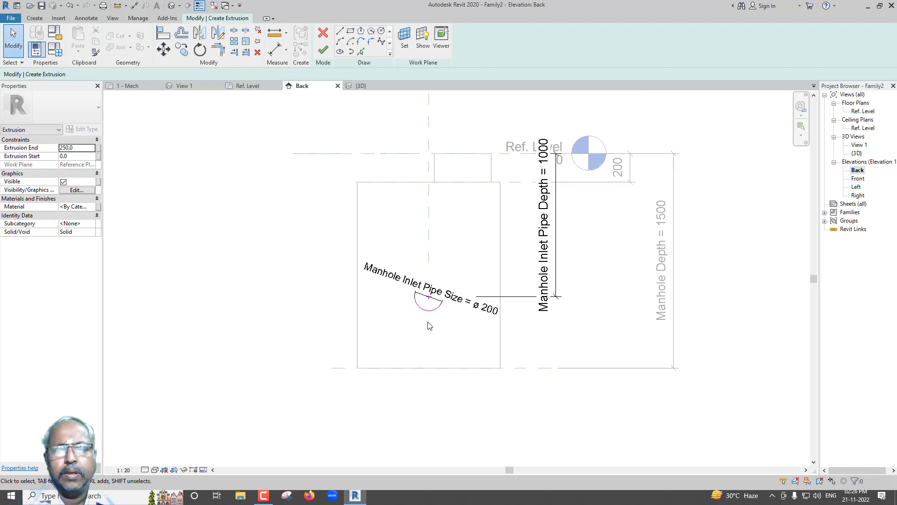
{"action": "scroll", "coordinate": [452, 307], "scroll_direction": "up", "scroll_amount": 1}
{"action": "scroll", "coordinate": [452, 307], "scroll_direction": "up", "scroll_amount": 1}
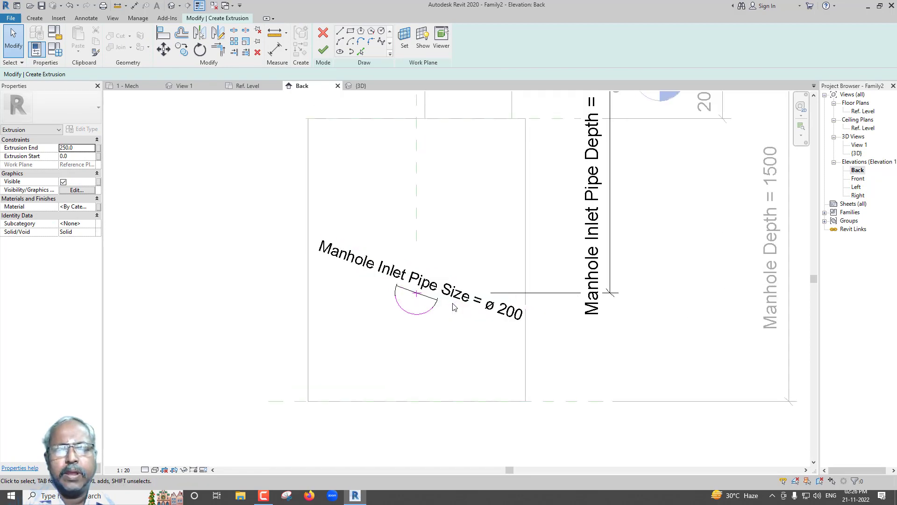
{"action": "left_click", "coordinate": [323, 50]}
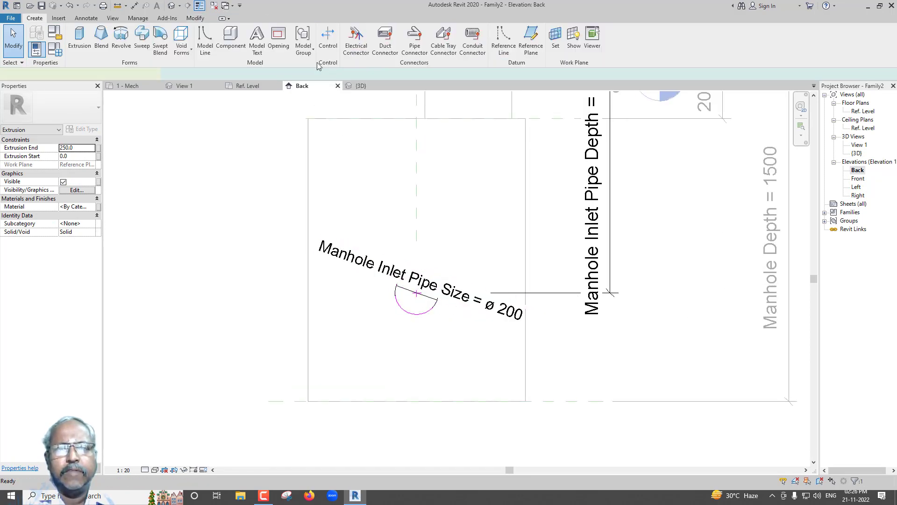
In the 3D view, set the inlet extrusion to start at -10 and end at 0
{"action": "left_click", "coordinate": [361, 86]}
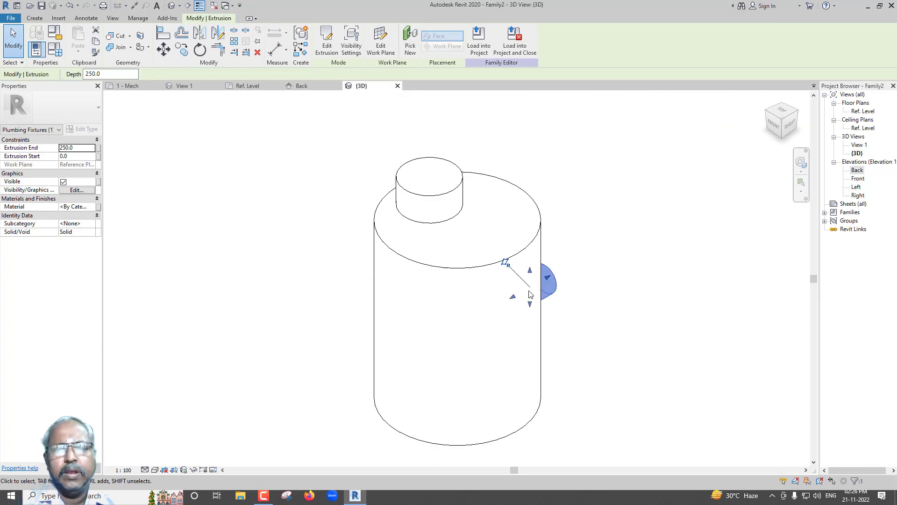
{"action": "mouse_move", "coordinate": [531, 296]}
{"action": "middle_mouse_down", "text": "shift"}
{"action": "mouse_move", "coordinate": [528, 326]}
{"action": "mouse_move", "coordinate": [450, 326]}
{"action": "mouse_move", "coordinate": [353, 308]}
{"action": "middle_mouse_up", "text": "shift"}
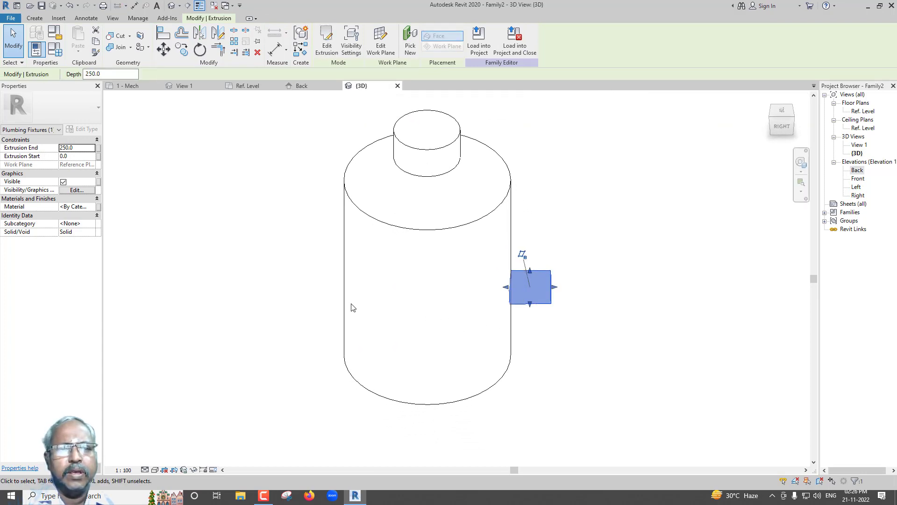
{"action": "left_click", "coordinate": [81, 157]}
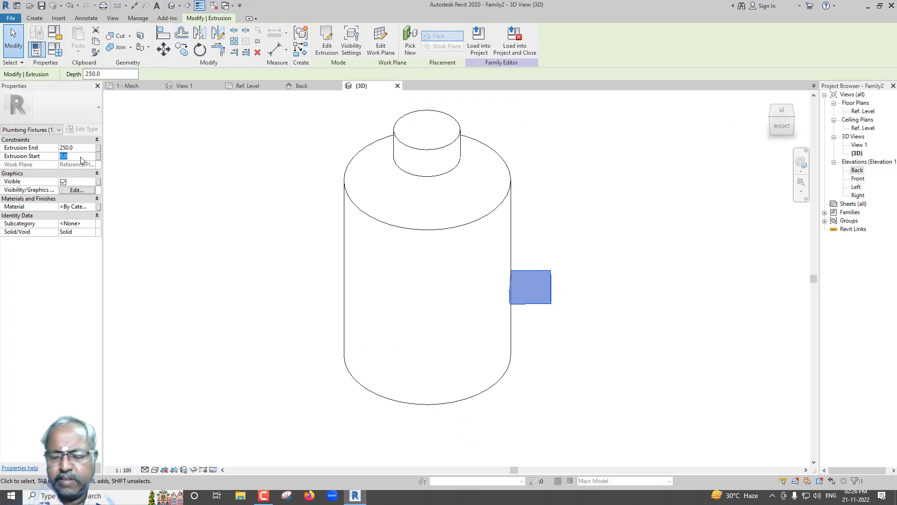
{"action": "type", "text": "-10"}
{"action": "left_click", "coordinate": [81, 150]}
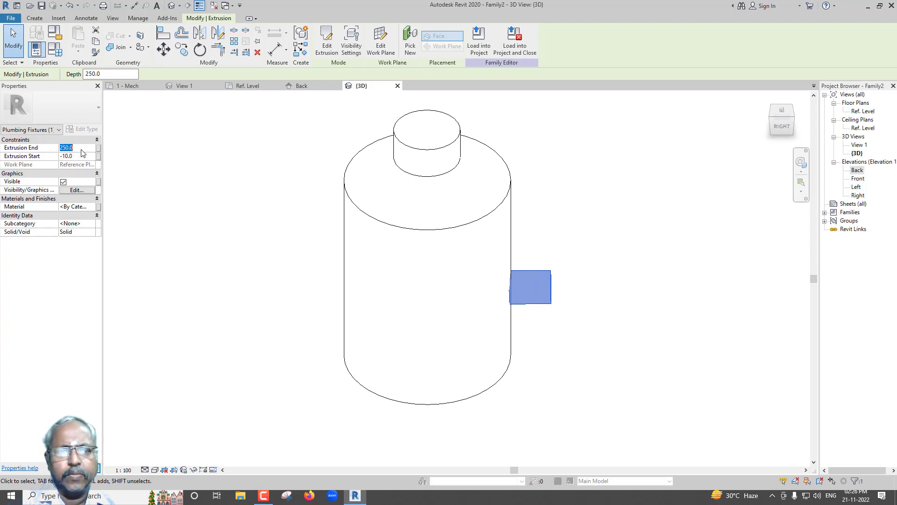
{"action": "type", "text": "0"}
{"action": "scroll", "coordinate": [465, 313], "scroll_direction": "up", "scroll_amount": 2}
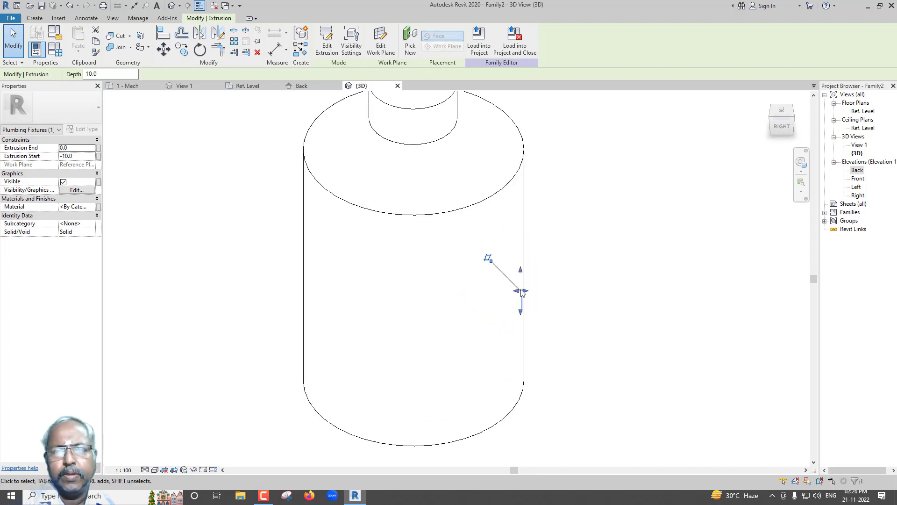
{"action": "mouse_move", "coordinate": [491, 300]}
{"action": "middle_mouse_down", "text": "shift"}
{"action": "mouse_move", "coordinate": [501, 302]}
{"action": "mouse_move", "coordinate": [451, 311]}
{"action": "middle_mouse_up", "text": "shift"}
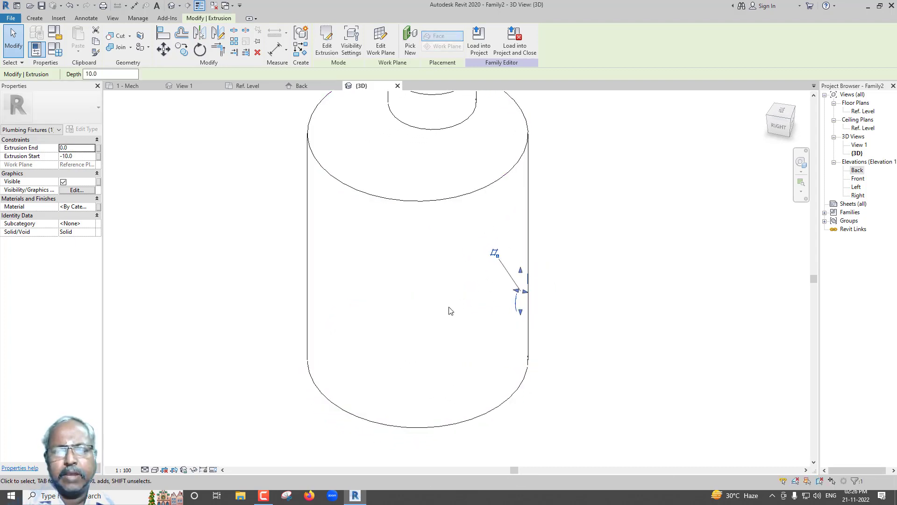
Display the model in wireframe, inspect it, and return to the Ref. Level plan
{"action": "left_click", "coordinate": [155, 470]}
{"action": "left_click", "coordinate": [180, 410]}
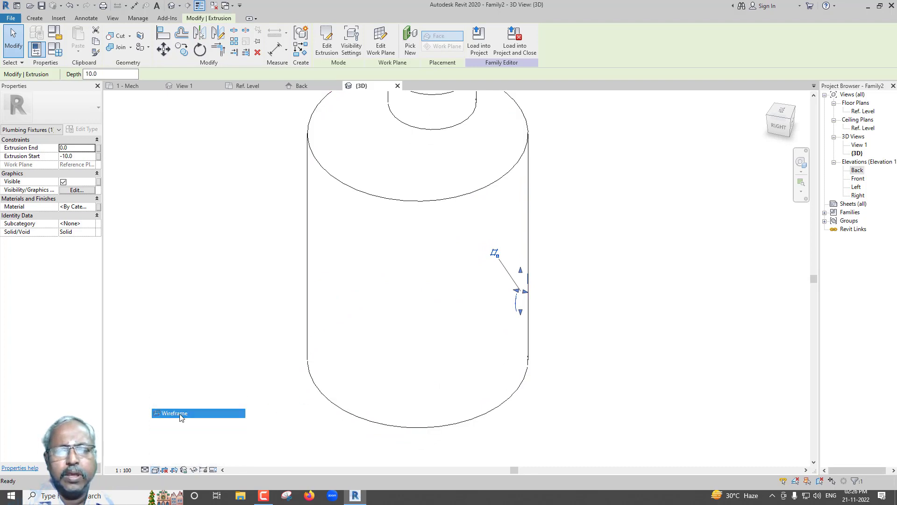
{"action": "scroll", "coordinate": [515, 300], "scroll_direction": "up", "scroll_amount": 1}
{"action": "scroll", "coordinate": [519, 290], "scroll_direction": "up", "scroll_amount": 2}
{"action": "scroll", "coordinate": [524, 280], "scroll_direction": "up", "scroll_amount": 2}
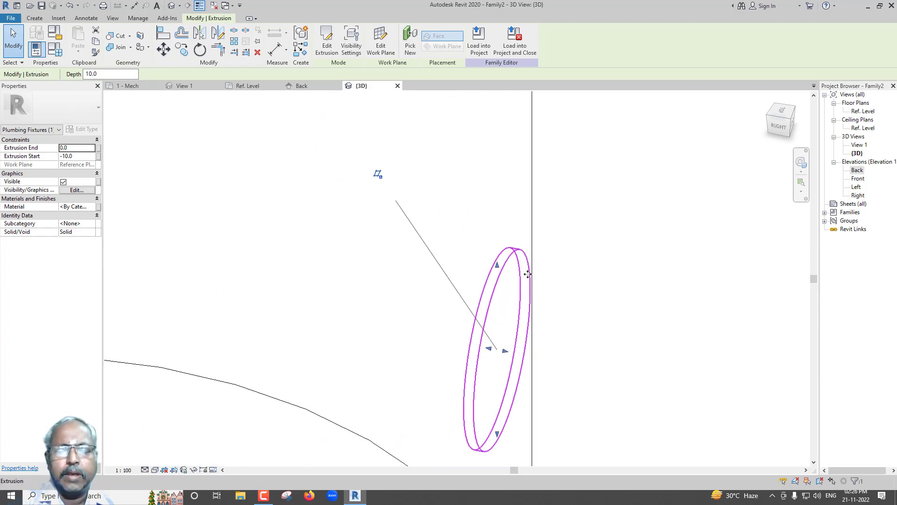
{"action": "scroll", "coordinate": [528, 274], "scroll_direction": "up", "scroll_amount": 1}
{"action": "scroll", "coordinate": [528, 274], "scroll_direction": "down", "scroll_amount": 4}
{"action": "scroll", "coordinate": [528, 274], "scroll_direction": "down", "scroll_amount": 2}
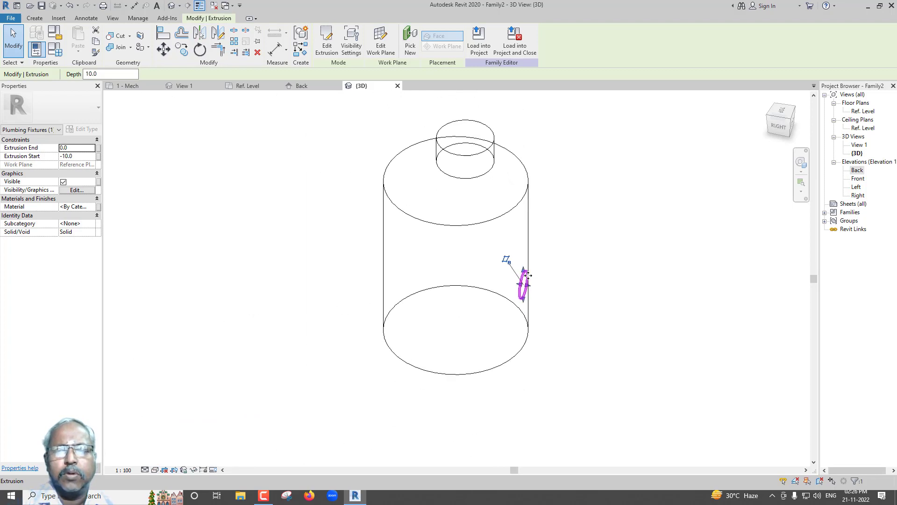
{"action": "scroll", "coordinate": [528, 276], "scroll_direction": "up", "scroll_amount": 2}
{"action": "scroll", "coordinate": [527, 275], "scroll_direction": "down", "scroll_amount": 3}
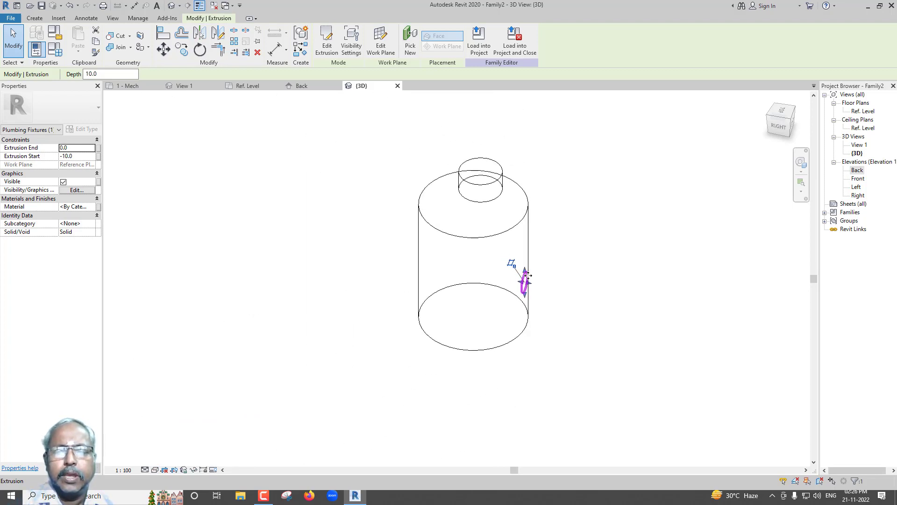
{"action": "scroll", "coordinate": [525, 278], "scroll_direction": "down", "scroll_amount": 2}
{"action": "scroll", "coordinate": [526, 278], "scroll_direction": "up", "scroll_amount": 1}
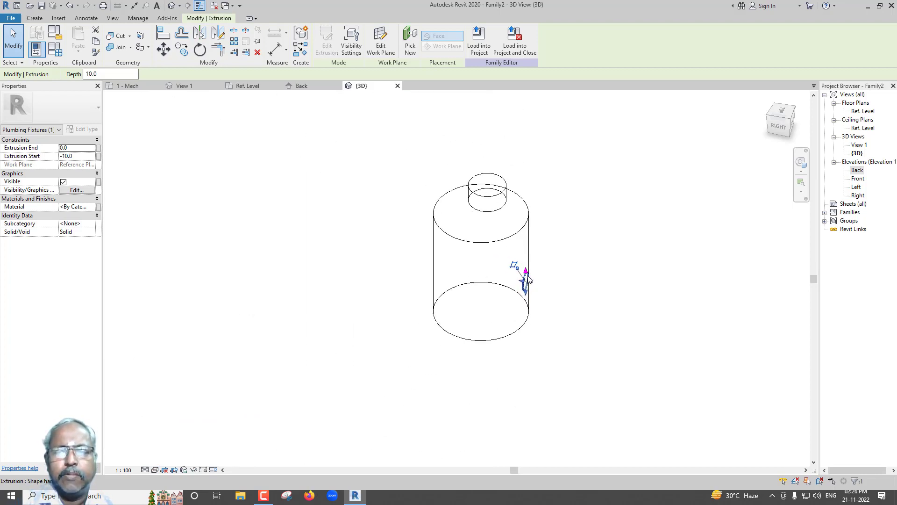
{"action": "scroll", "coordinate": [526, 278], "scroll_direction": "up", "scroll_amount": 2}
{"action": "scroll", "coordinate": [526, 278], "scroll_direction": "up", "scroll_amount": 2}
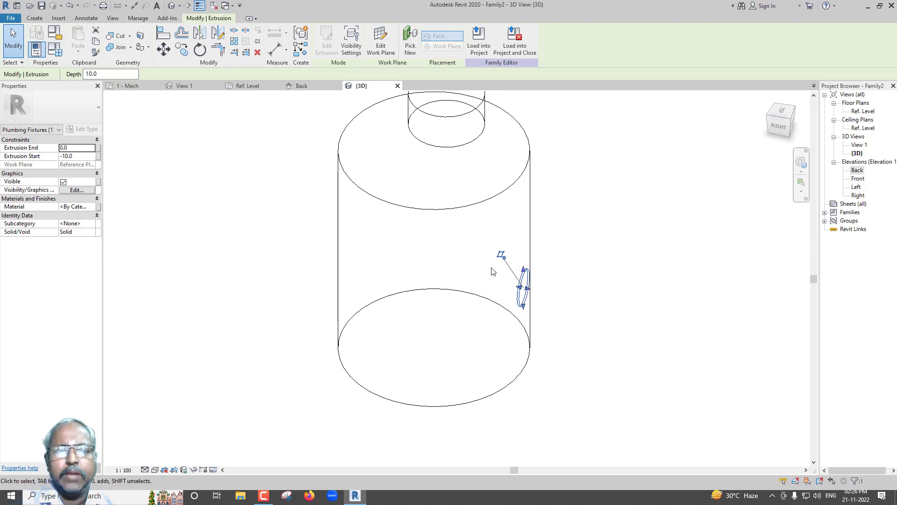
{"action": "left_click", "coordinate": [247, 86]}
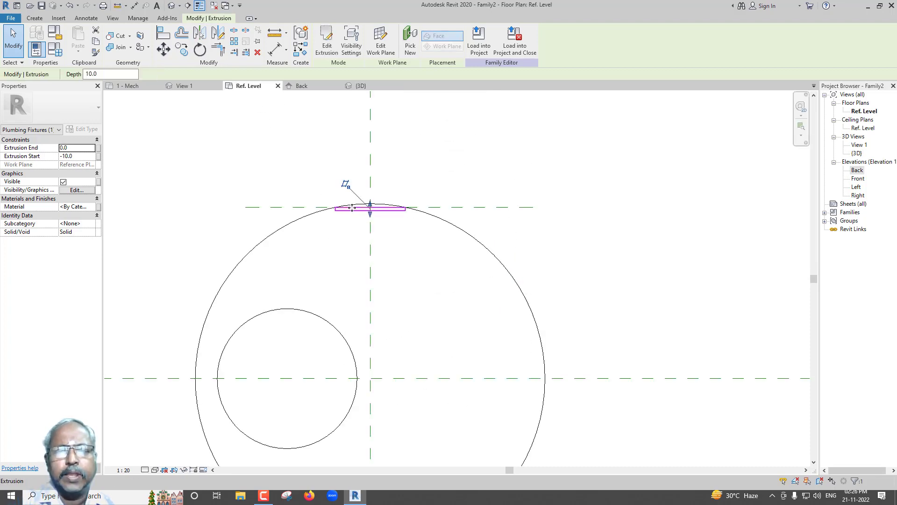
Draw a horizontal reference plane below the manhole circle
{"action": "scroll", "coordinate": [359, 206], "scroll_direction": "up", "scroll_amount": 2}
{"action": "scroll", "coordinate": [378, 200], "scroll_direction": "down", "scroll_amount": 3}
{"action": "scroll", "coordinate": [378, 200], "scroll_direction": "down", "scroll_amount": 2}
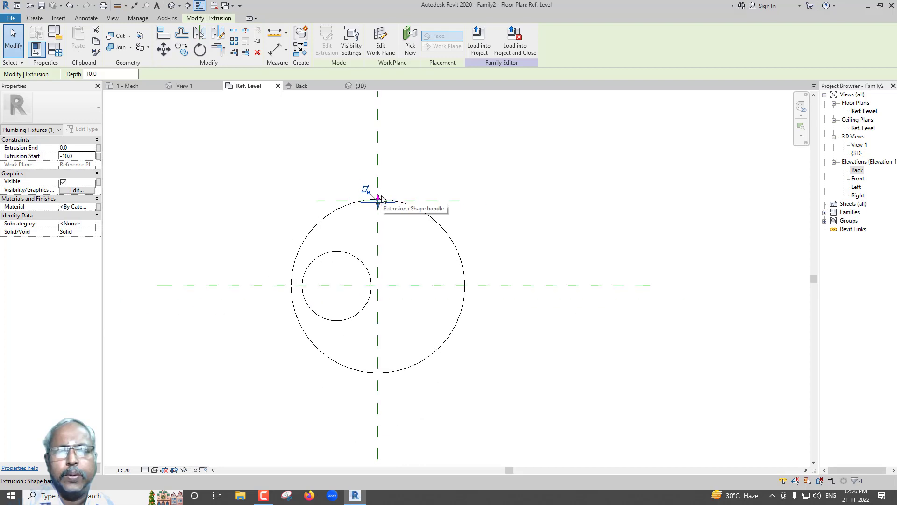
{"action": "scroll", "coordinate": [378, 200], "scroll_direction": "down", "scroll_amount": 1}
{"action": "key", "text": "Escape"}
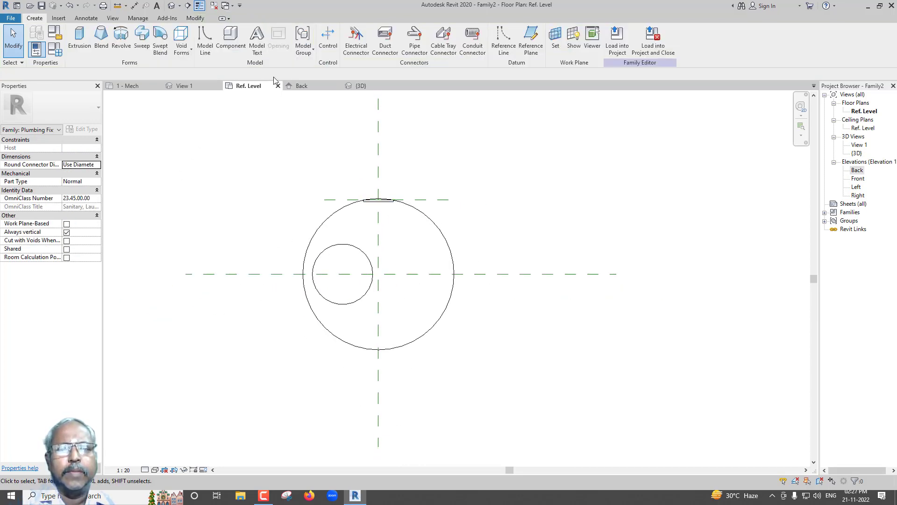
{"action": "left_click", "coordinate": [531, 40]}
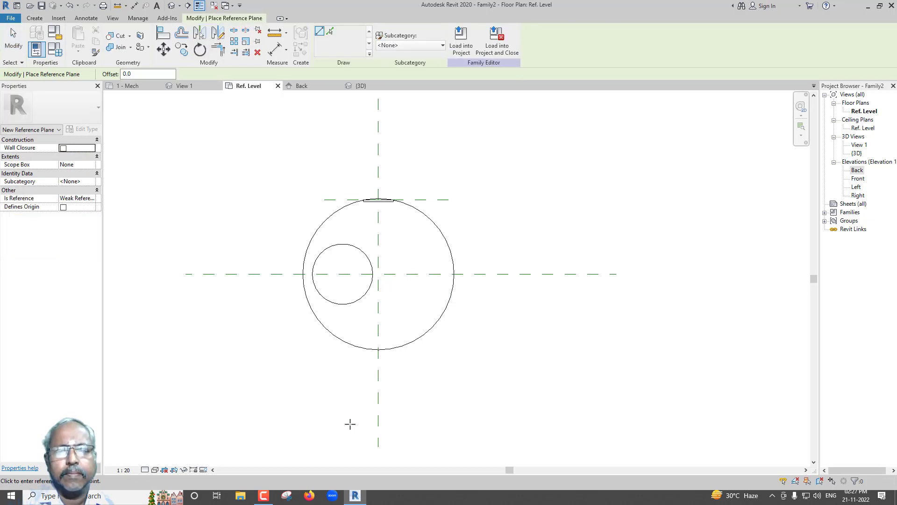
{"action": "scroll", "coordinate": [346, 407], "scroll_direction": "up", "scroll_amount": 1}
{"action": "left_click", "coordinate": [326, 336]}
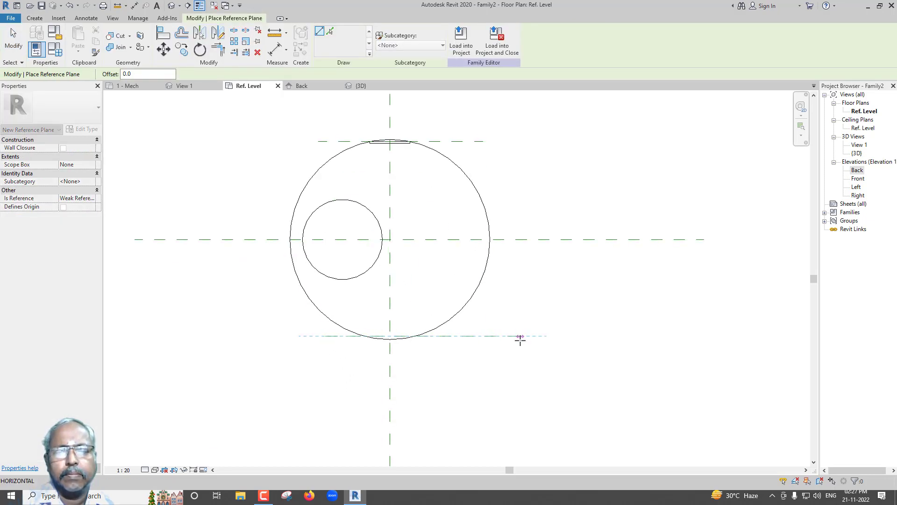
{"action": "left_click", "coordinate": [520, 340]}
{"action": "key", "text": "Escape"}
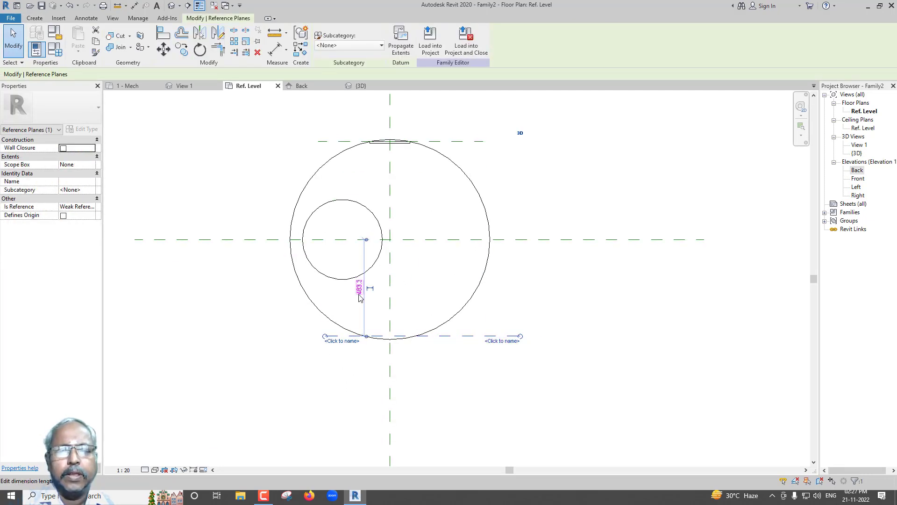
Set the new reference plane 490 from the centre plane
{"action": "left_click", "coordinate": [359, 292]}
{"action": "type", "text": "490"}
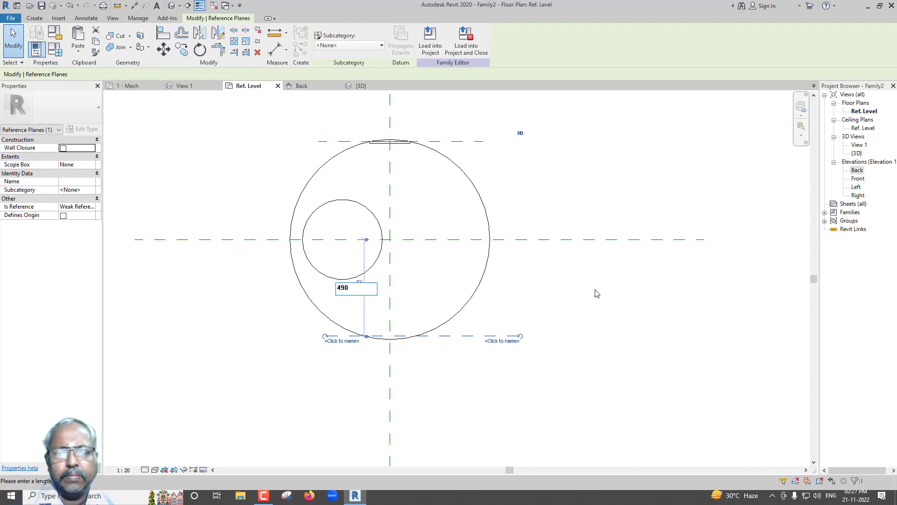
{"action": "key", "text": "Return"}
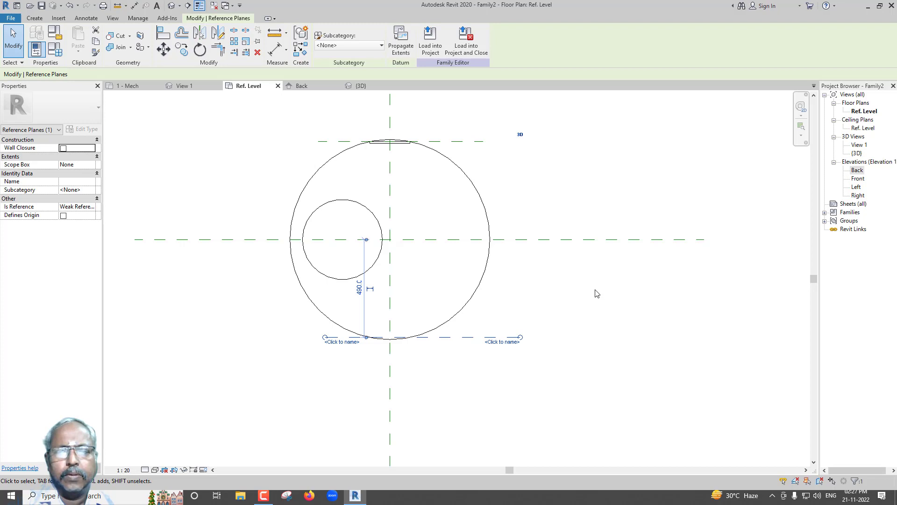
{"action": "left_click", "coordinate": [595, 293]}
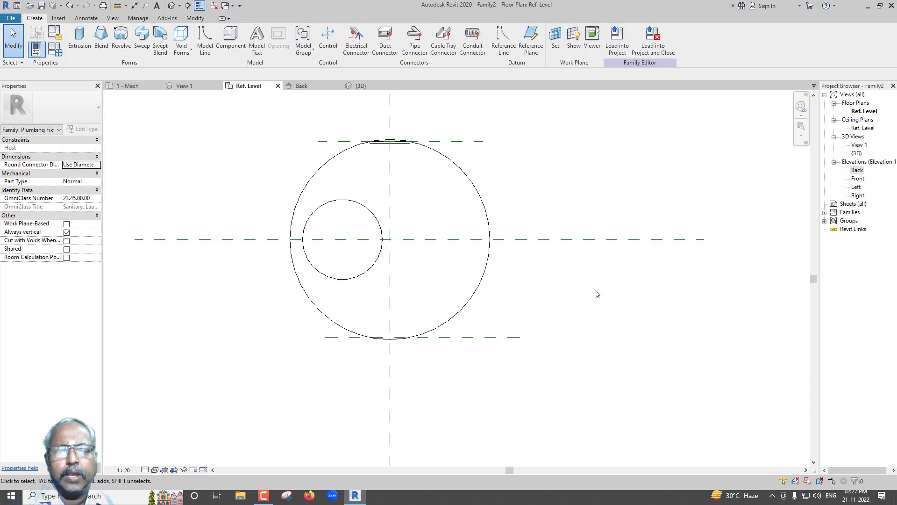
Start a new extrusion on the bottom reference plane, sketching in the Back elevation
{"action": "left_click", "coordinate": [78, 37]}
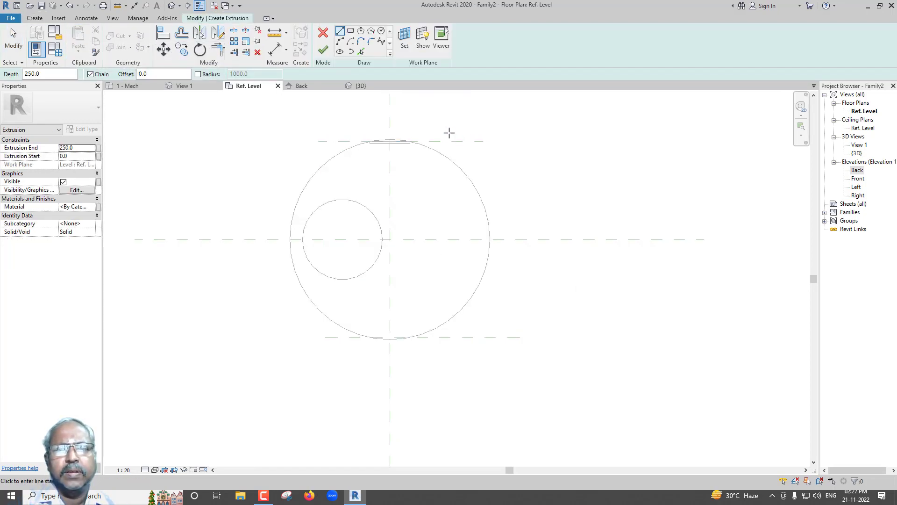
{"action": "left_click", "coordinate": [404, 48]}
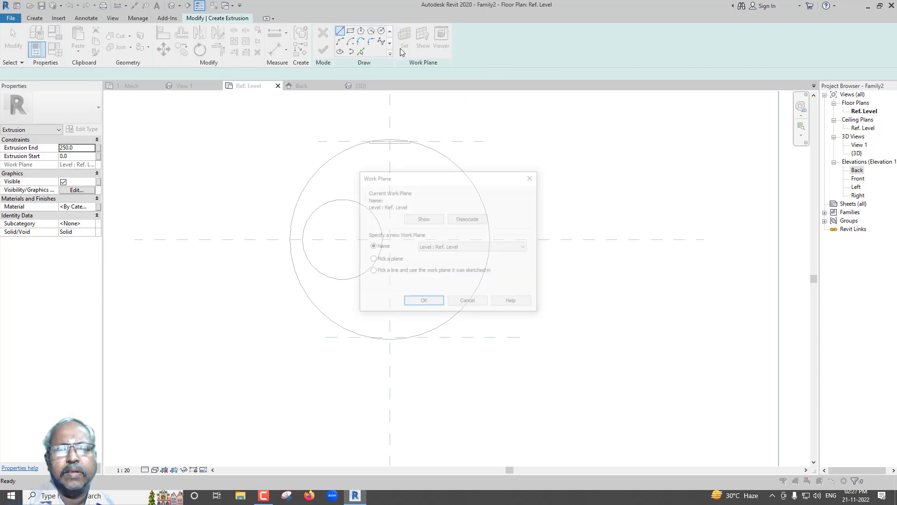
{"action": "left_click", "coordinate": [424, 302]}
{"action": "left_click", "coordinate": [460, 336]}
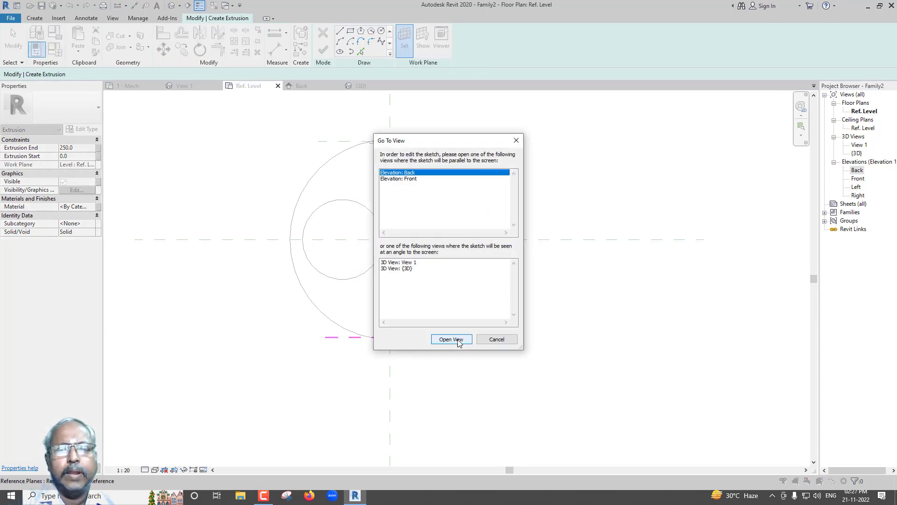
{"action": "left_click", "coordinate": [451, 340]}
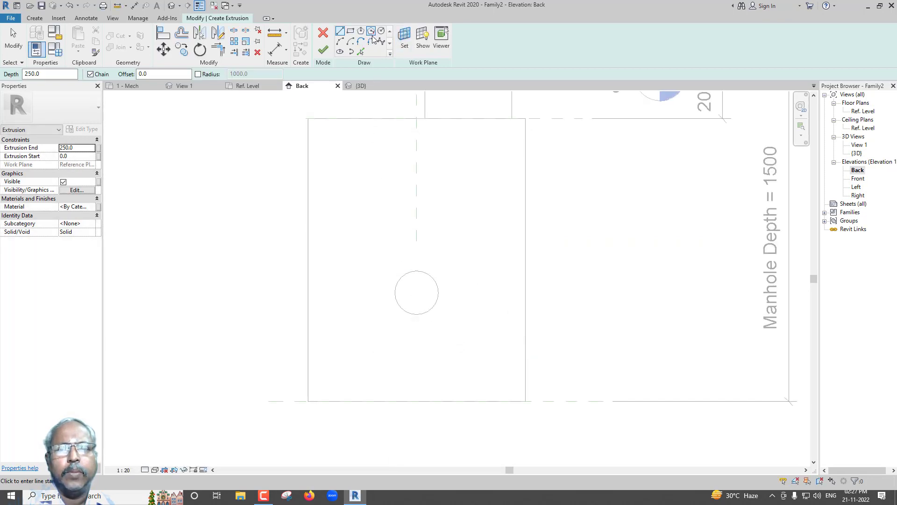
Sketch a radius-100 circle centred on the vertical centre plane
{"action": "left_click", "coordinate": [381, 31]}
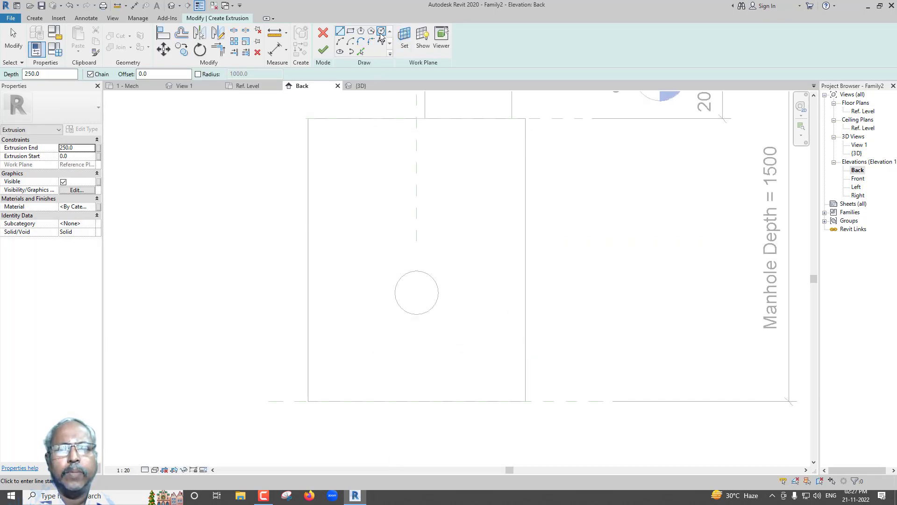
{"action": "left_click", "coordinate": [417, 304]}
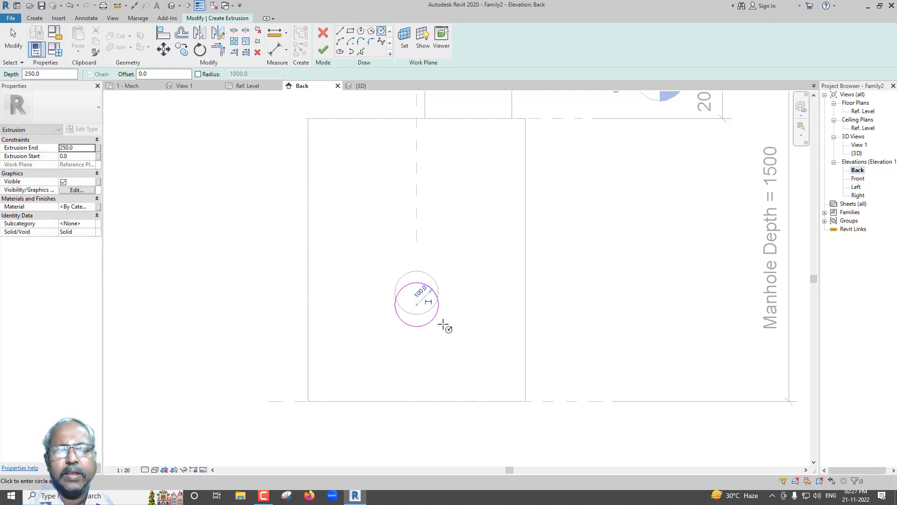
{"action": "left_click", "coordinate": [443, 324]}
{"action": "key", "text": "Escape"}
{"action": "key", "text": "Escape"}
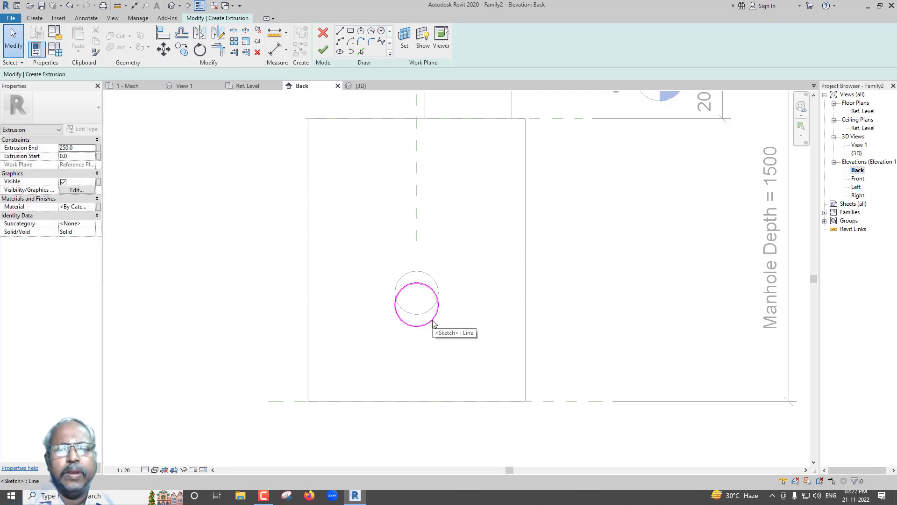
{"action": "left_click", "coordinate": [433, 323]}
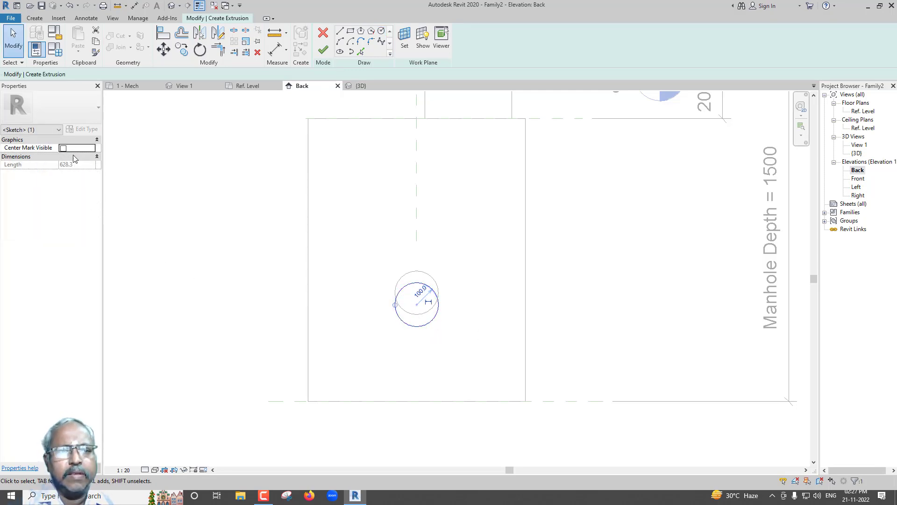
{"action": "left_click", "coordinate": [511, 265]}
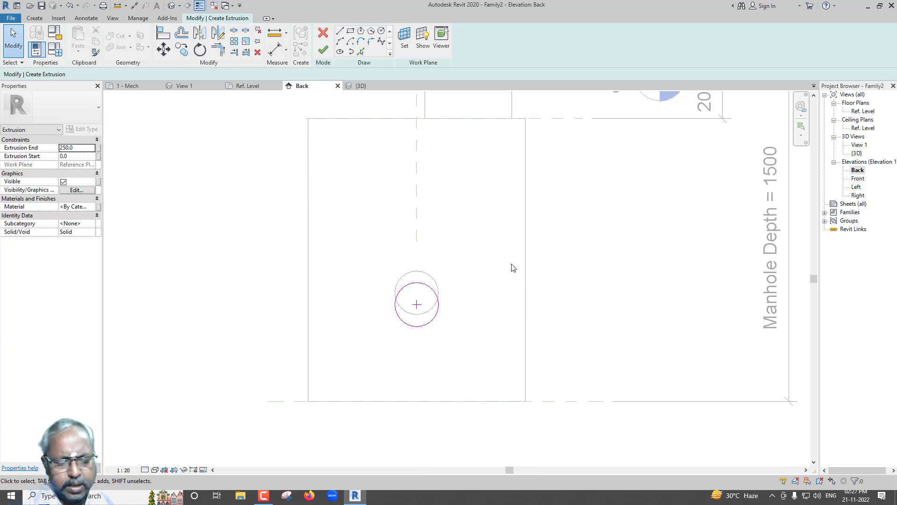
Add a 1056 aligned dimension from Ref. Level to the inlet circle's centre
{"action": "key", "text": "i"}
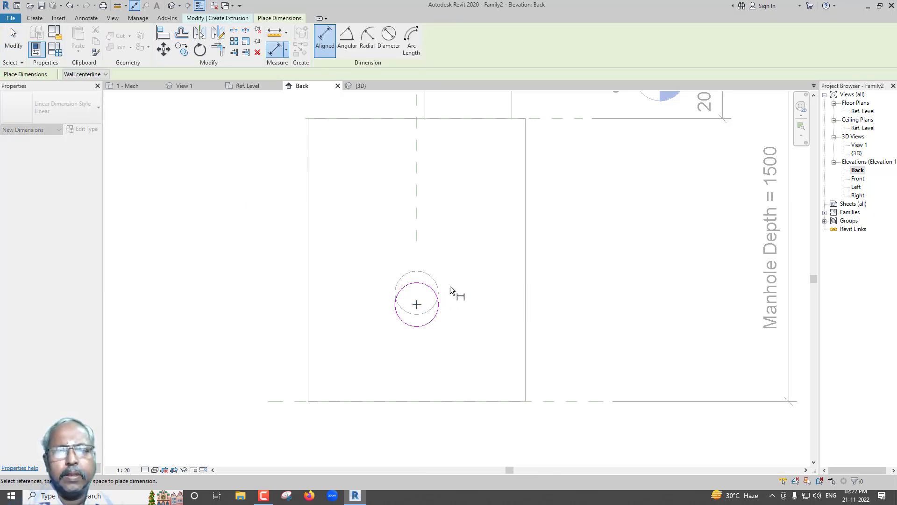
{"action": "scroll", "coordinate": [454, 303], "scroll_direction": "down", "scroll_amount": 2}
{"action": "left_click", "coordinate": [418, 155]}
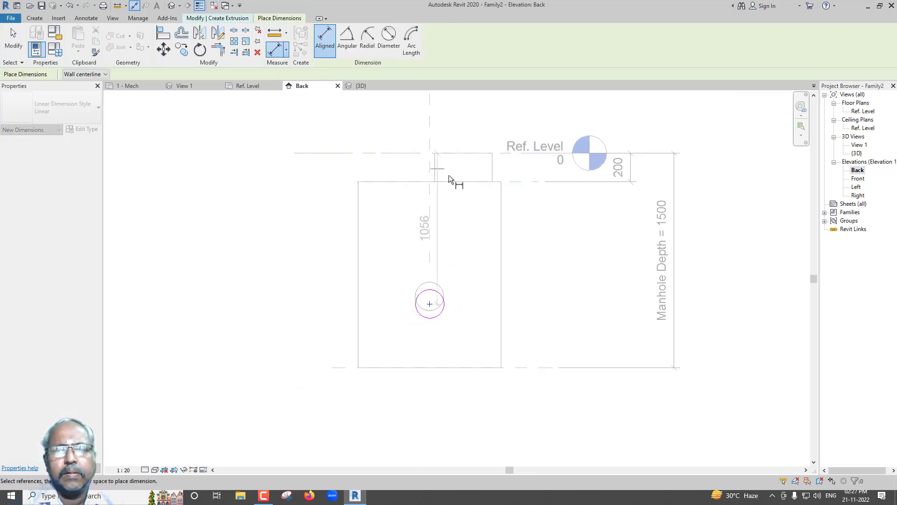
{"action": "left_click", "coordinate": [582, 237]}
{"action": "scroll", "coordinate": [469, 352], "scroll_direction": "up", "scroll_amount": 2}
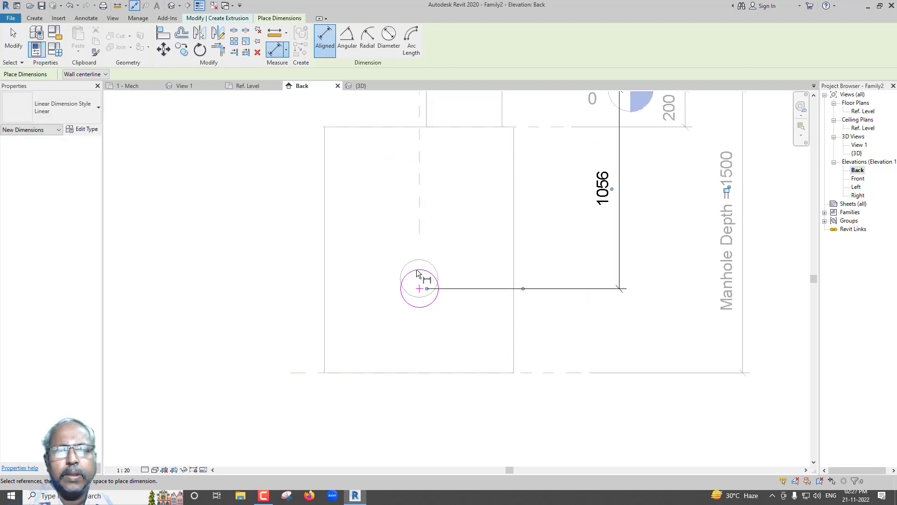
Add a ø 200 diameter dimension to the inlet circle and select it
{"action": "left_click", "coordinate": [389, 35]}
{"action": "left_click", "coordinate": [432, 301]}
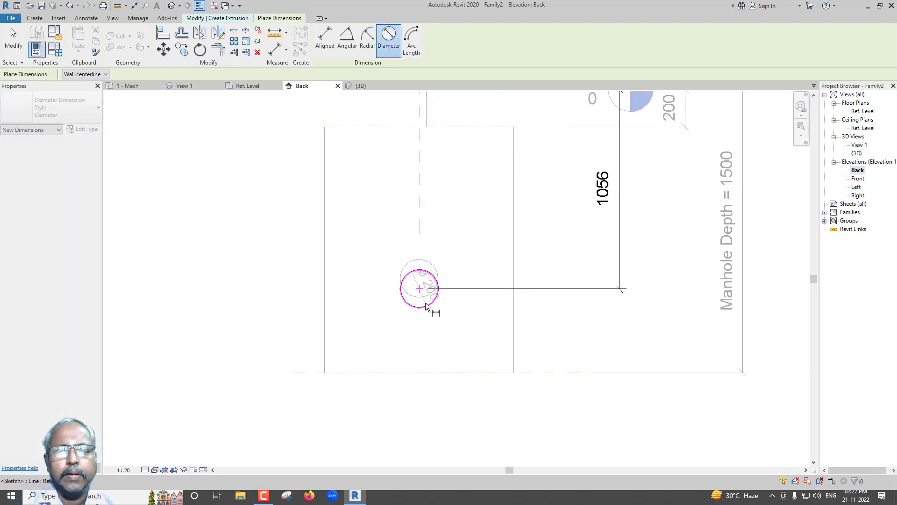
{"action": "left_click", "coordinate": [442, 307]}
{"action": "key", "text": "Escape"}
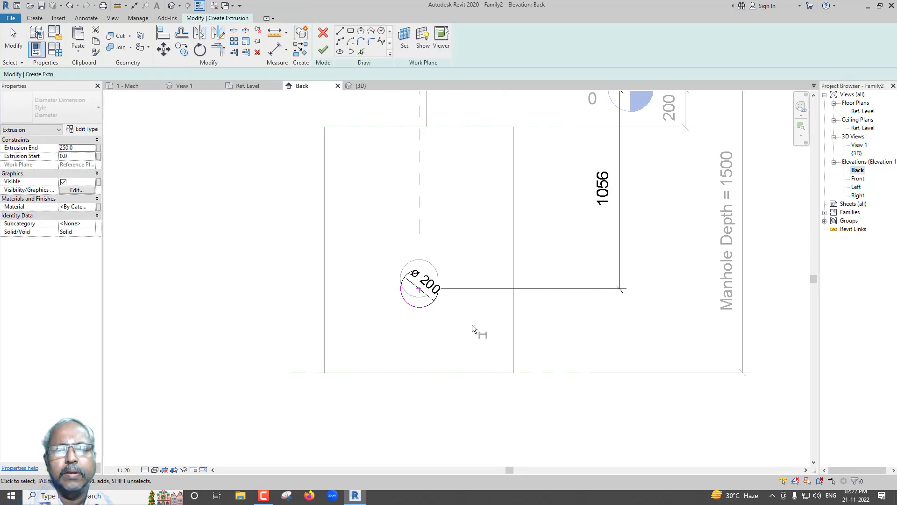
{"action": "left_click", "coordinate": [430, 296]}
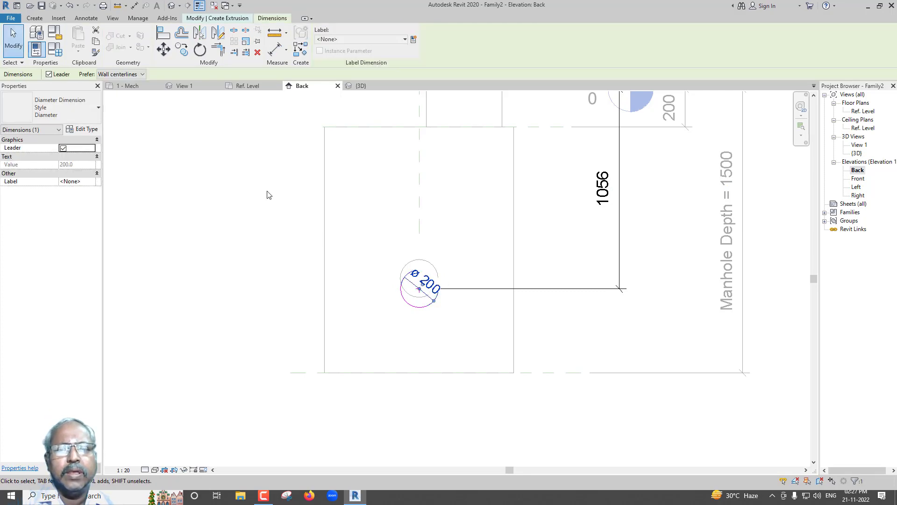
In Family Types, create the instance parameter Manhole Outlet Pipe Size
{"action": "left_click", "coordinate": [55, 50]}
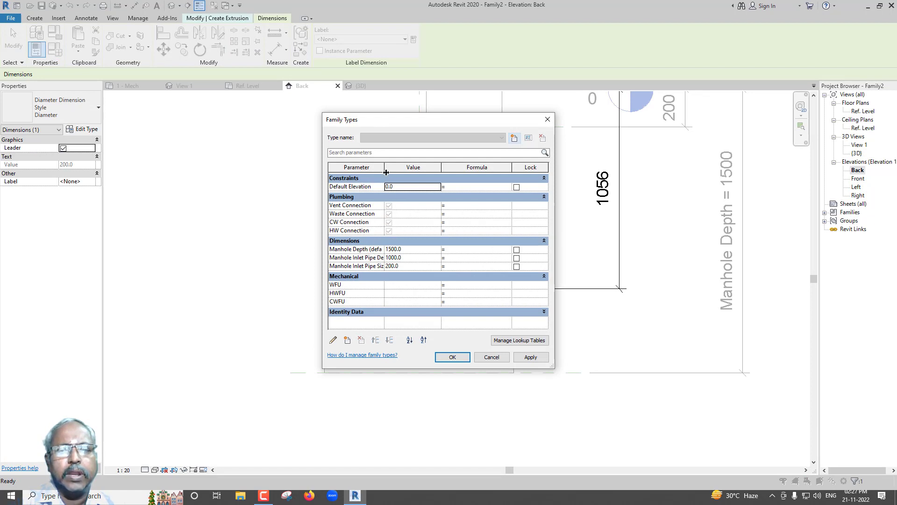
{"action": "left_click_drag", "start_coordinate": [386, 169], "coordinate": [420, 169]}
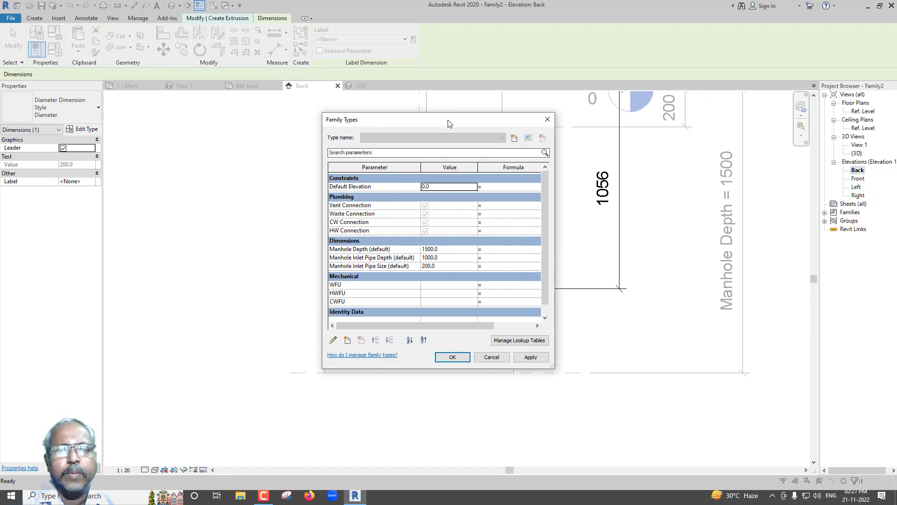
{"action": "left_click_drag", "start_coordinate": [448, 122], "coordinate": [632, 130]}
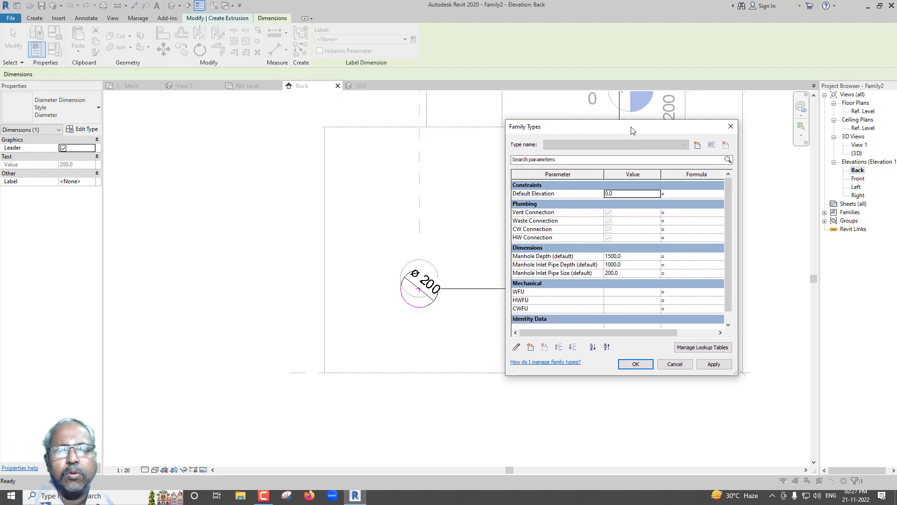
{"action": "left_click", "coordinate": [531, 349]}
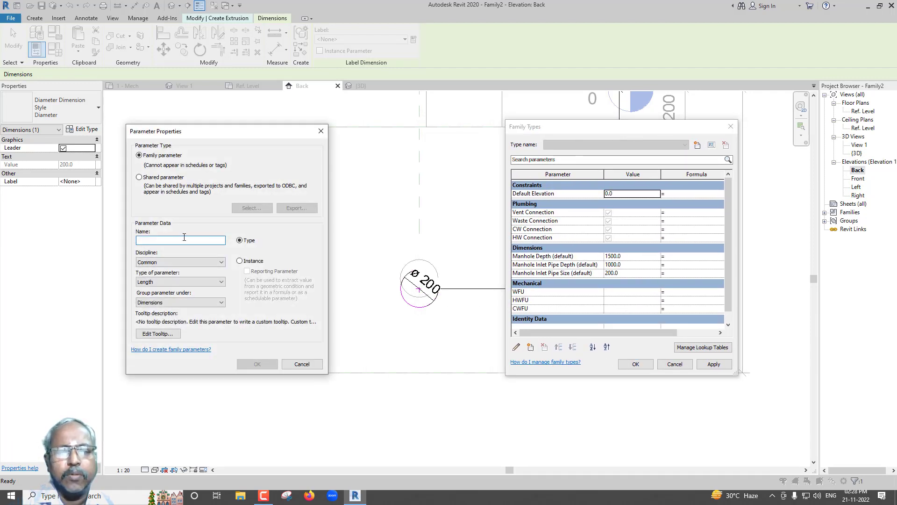
{"action": "type", "text": "Manho"}
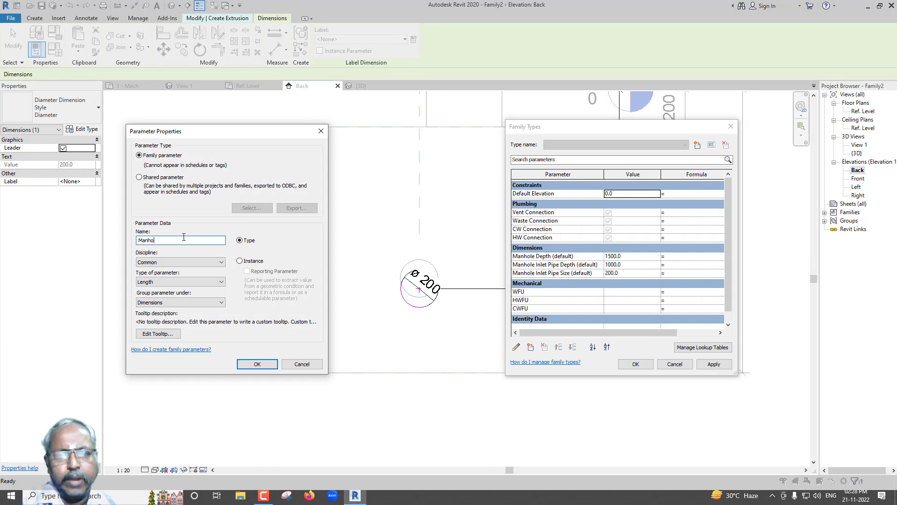
{"action": "type", "text": "l"}
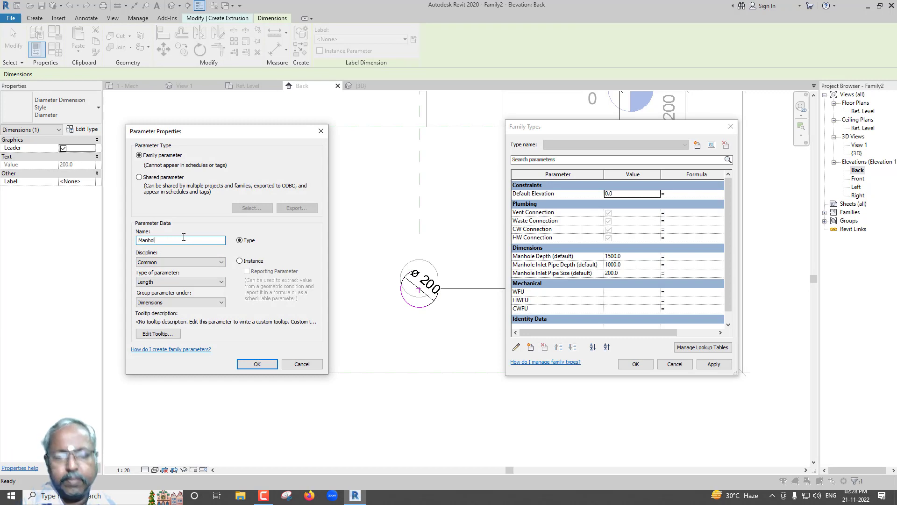
{"action": "type", "text": "e Outlet Pipe Size"}
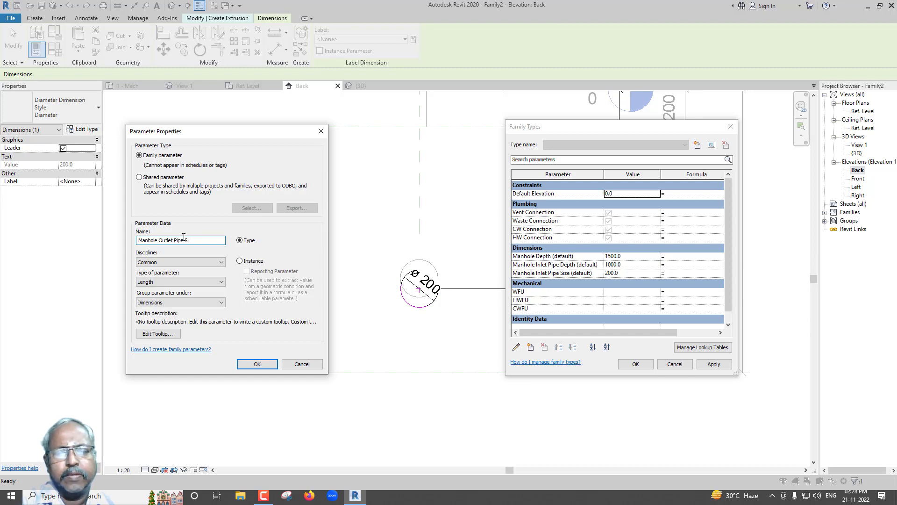
{"action": "left_click", "coordinate": [241, 260]}
{"action": "left_click", "coordinate": [259, 364]}
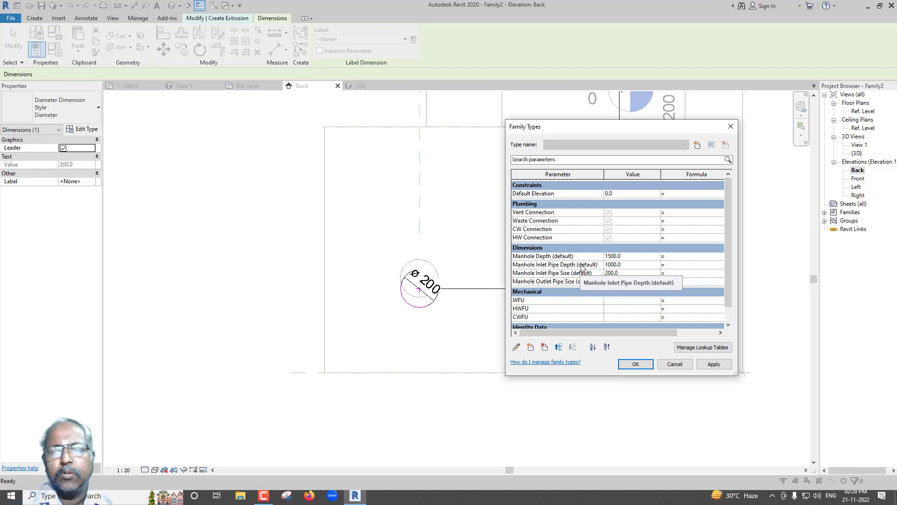
Create the instance parameter Manhole Outlet Pipe Depth
{"action": "left_click", "coordinate": [530, 347]}
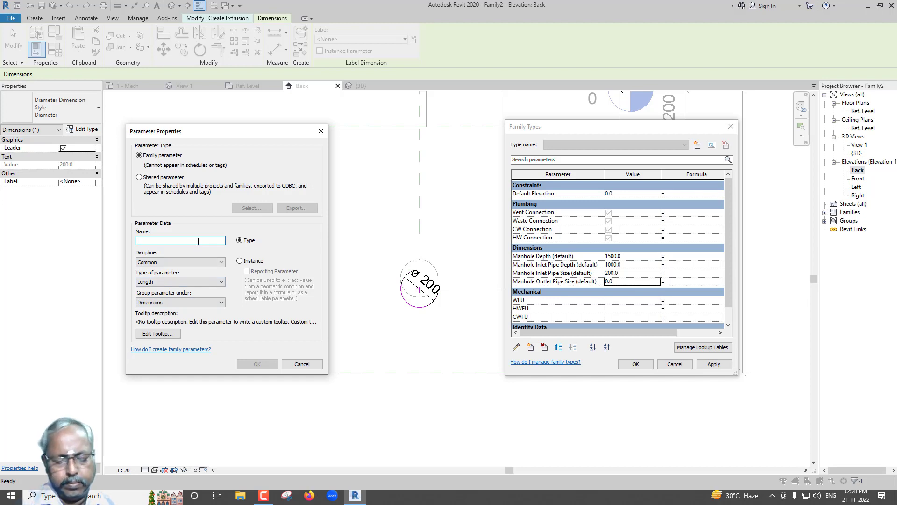
{"action": "type", "text": "Manhole"}
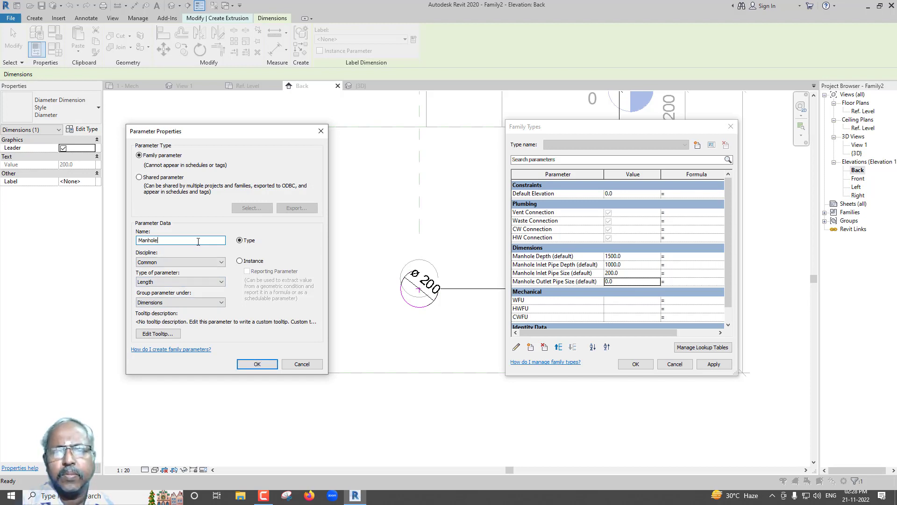
{"action": "type", "text": " Outlet "}
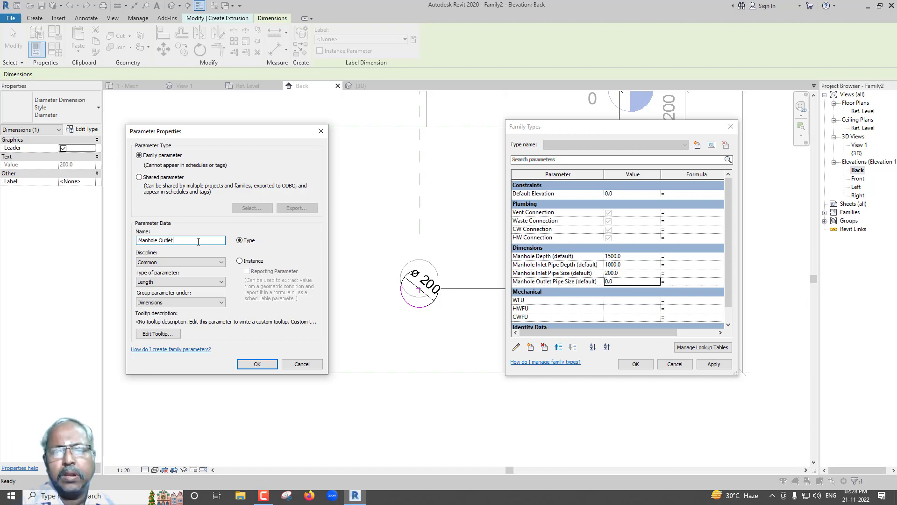
{"action": "type", "text": "Pipe Depth"}
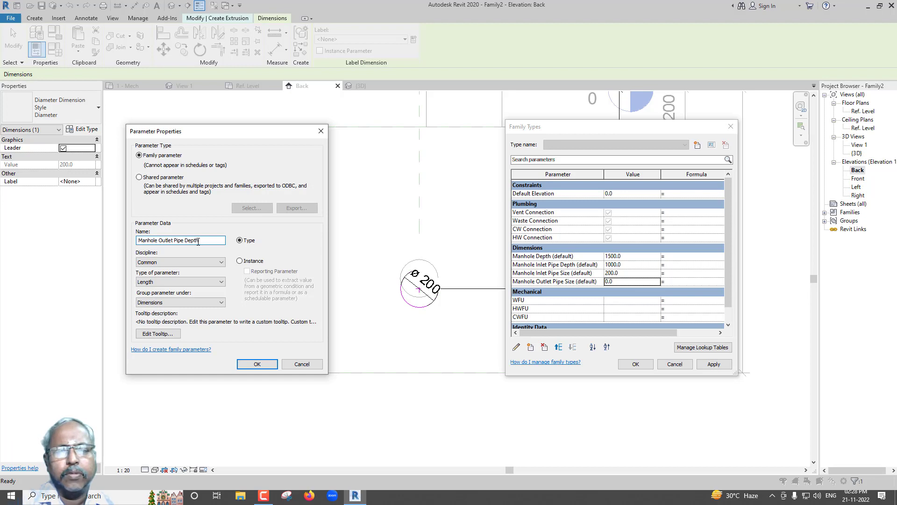
{"action": "left_click", "coordinate": [239, 260]}
{"action": "left_click", "coordinate": [260, 364]}
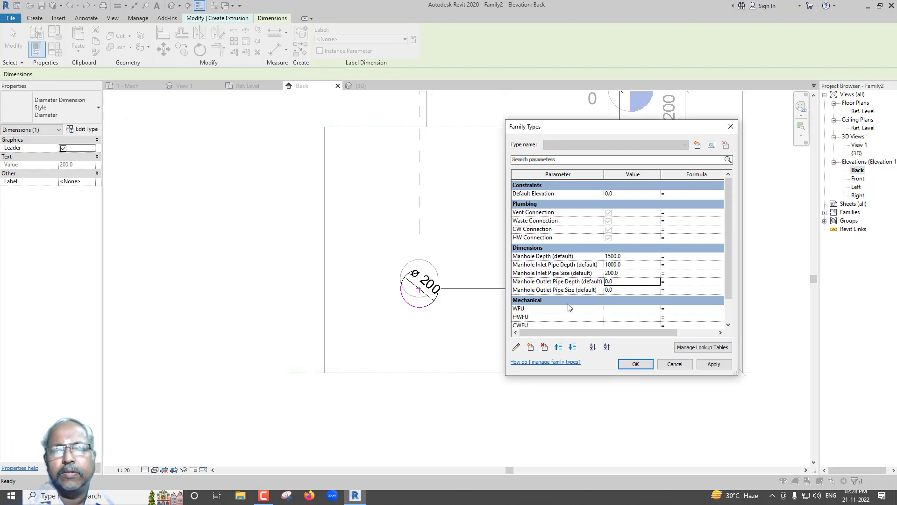
Set Manhole Outlet Pipe Size to 200
{"action": "left_click", "coordinate": [621, 283]}
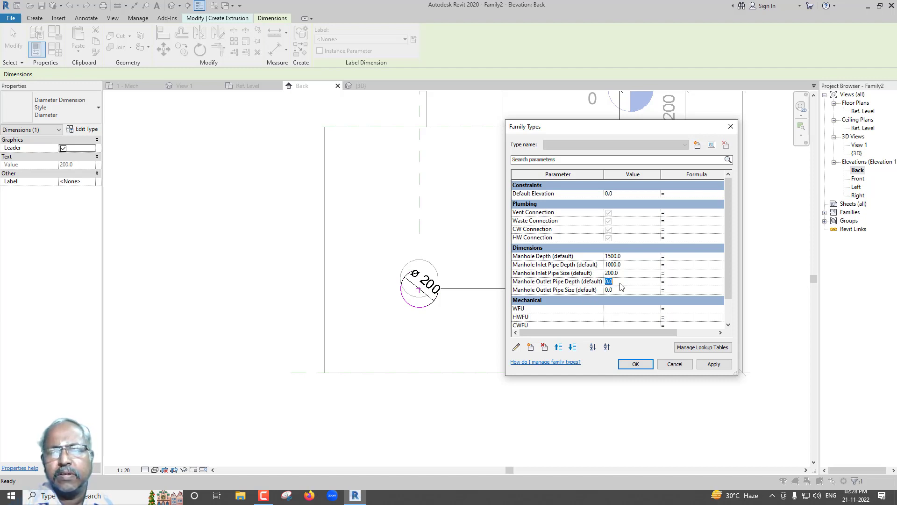
{"action": "left_click", "coordinate": [615, 290]}
{"action": "key", "text": "BackSpace"}
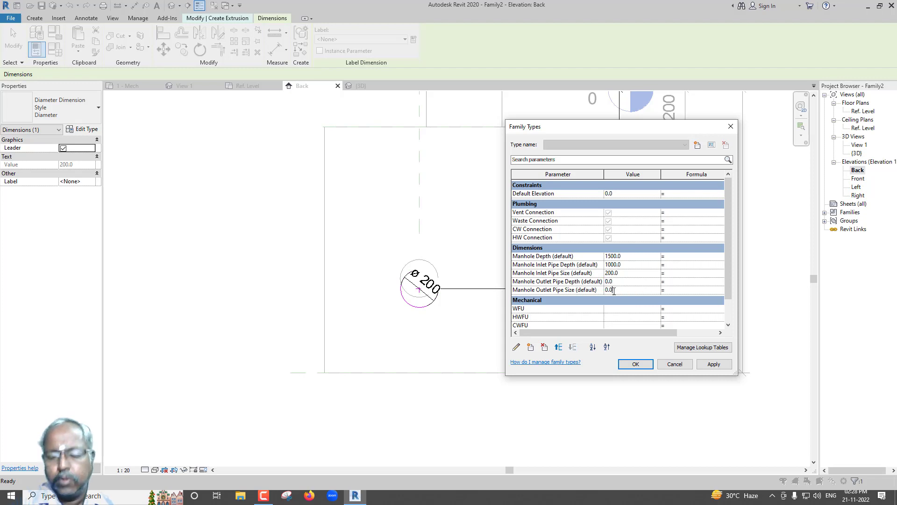
{"action": "type", "text": "20"}
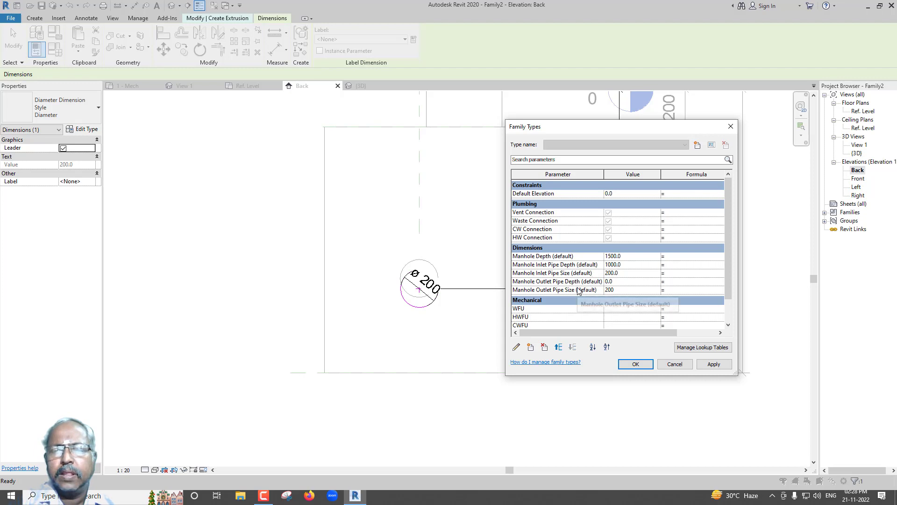
{"action": "left_click", "coordinate": [580, 265]}
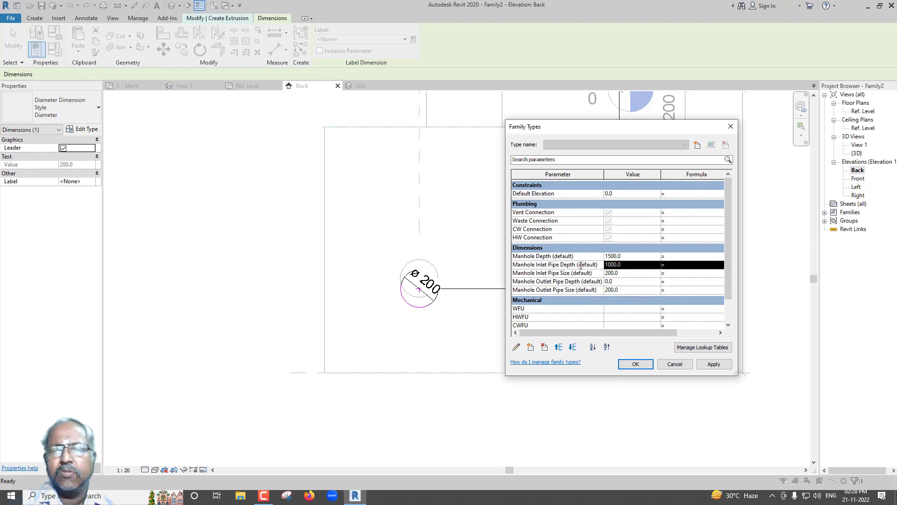
Give Manhole Outlet Pipe Depth the formula Manhole Inlet Pipe Depth+100, making it 1100
{"action": "left_click_drag", "start_coordinate": [574, 265], "coordinate": [512, 266]}
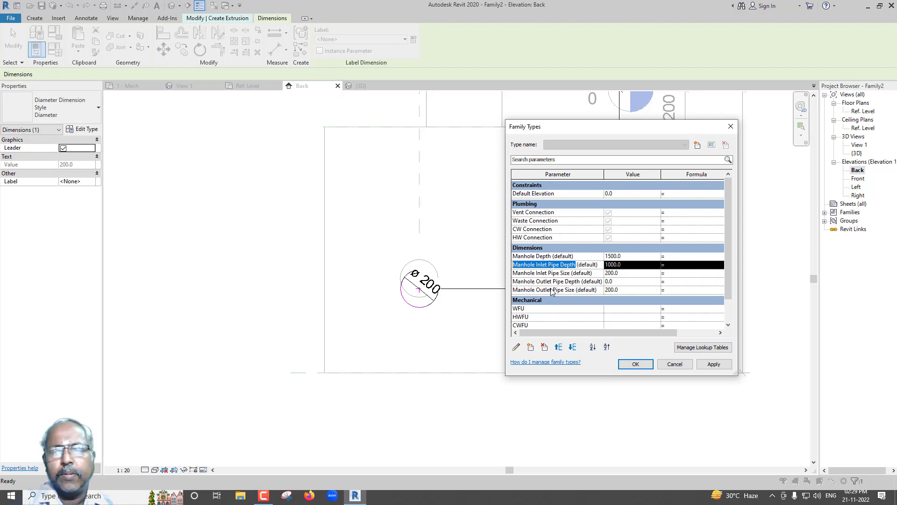
{"action": "left_click", "coordinate": [664, 283]}
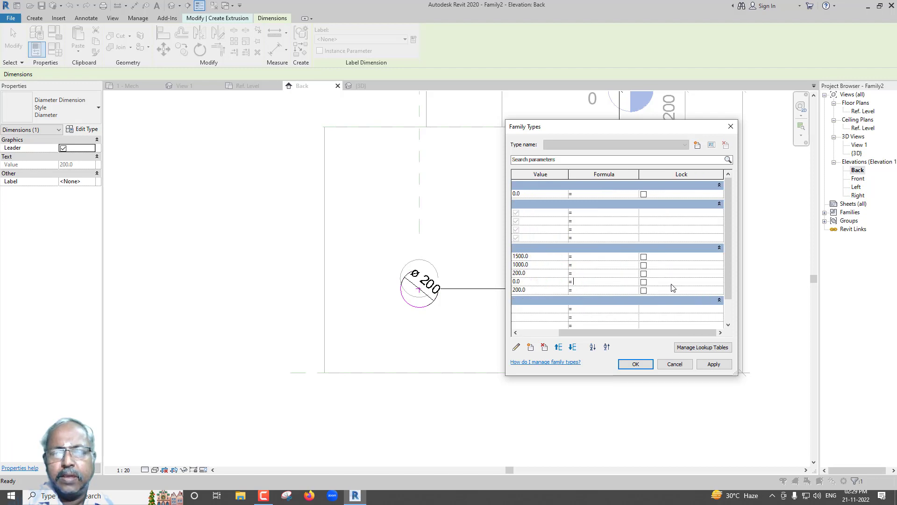
{"action": "type", "text": "Manhole Inlet Pipe Depth"}
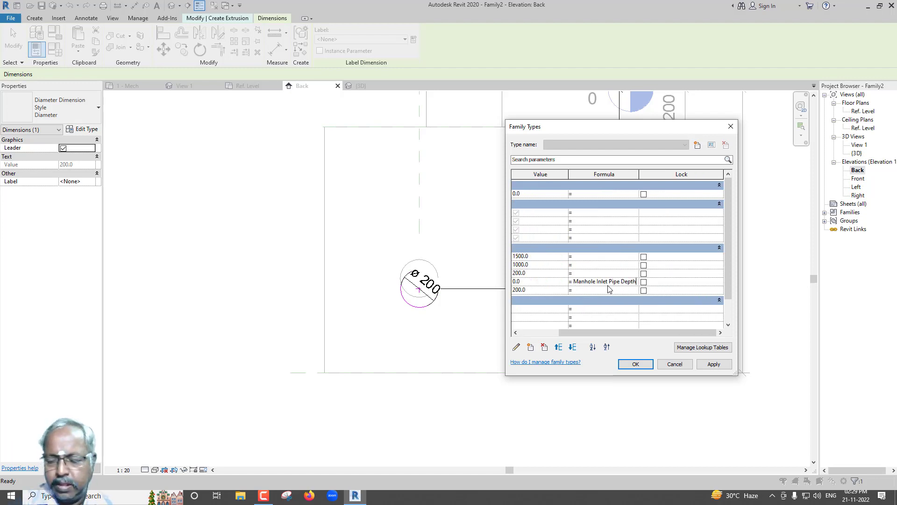
{"action": "type", "text": "+100"}
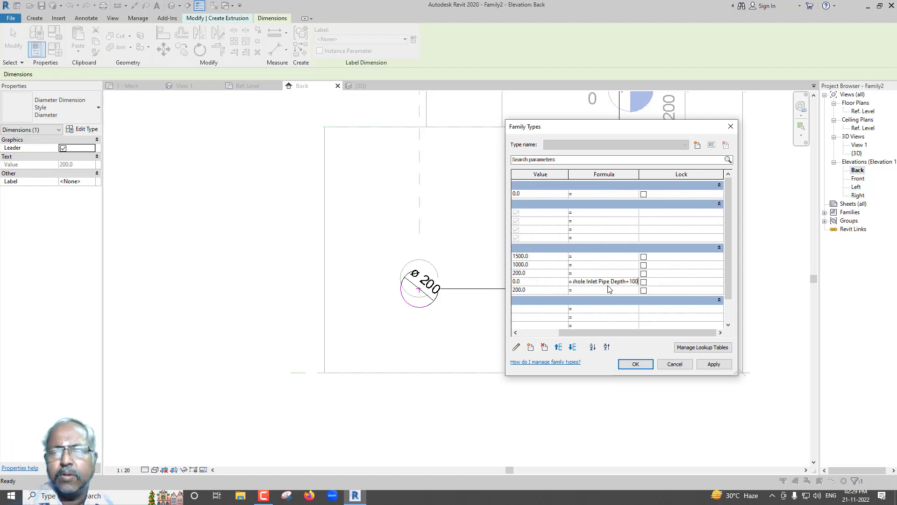
{"action": "left_click", "coordinate": [714, 364]}
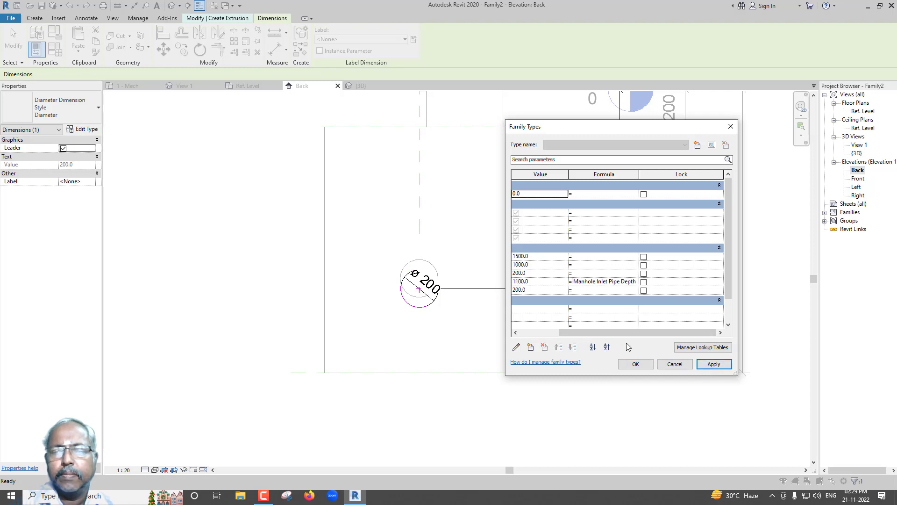
{"action": "left_click_drag", "start_coordinate": [563, 336], "coordinate": [520, 337]}
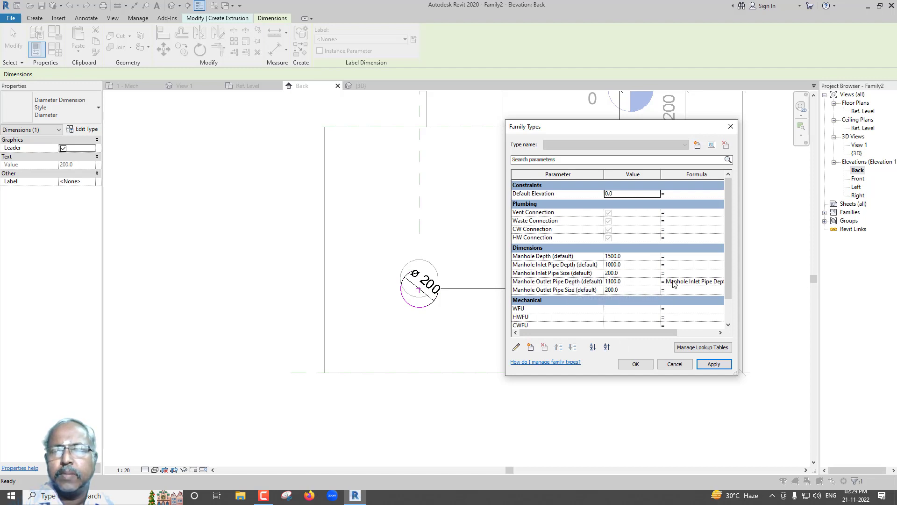
Label the 1056 dimension Manhole Outlet Pipe Depth and the ø200 dimension Manhole Outlet Pipe Size
{"action": "left_click", "coordinate": [633, 364]}
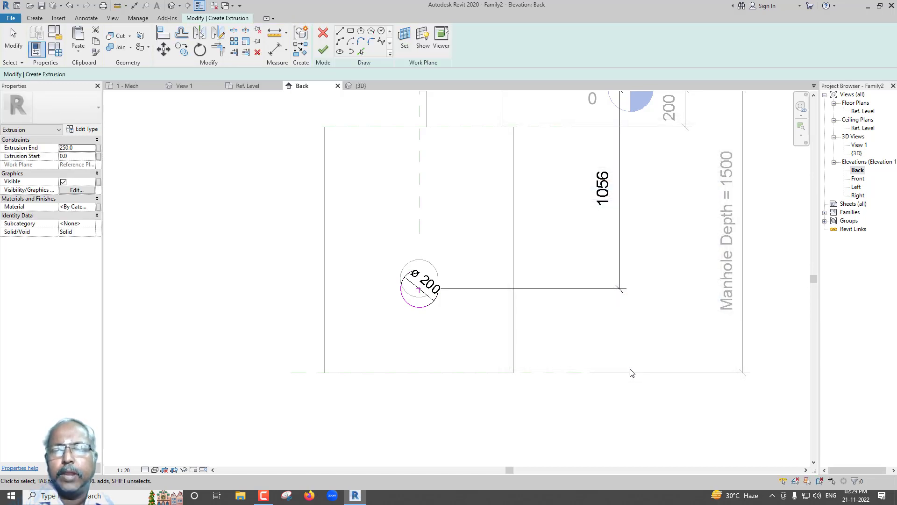
{"action": "left_click", "coordinate": [618, 257]}
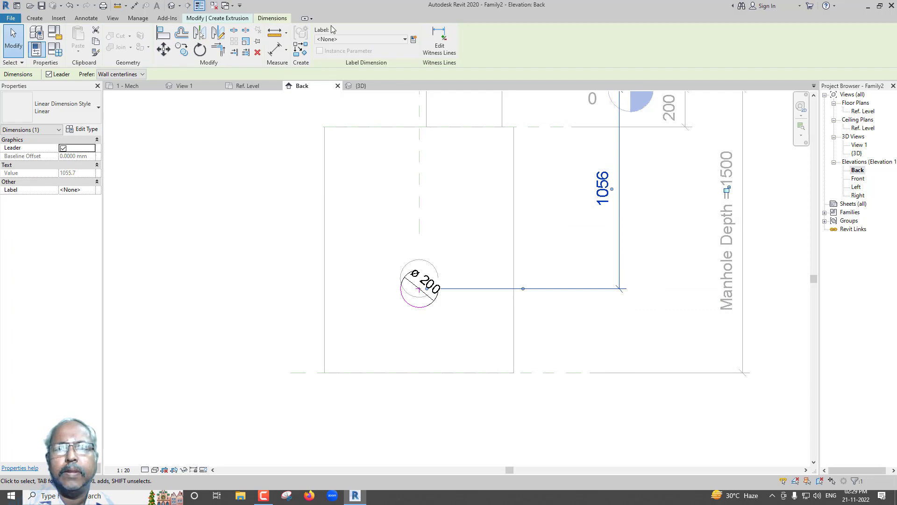
{"action": "left_click", "coordinate": [342, 39]}
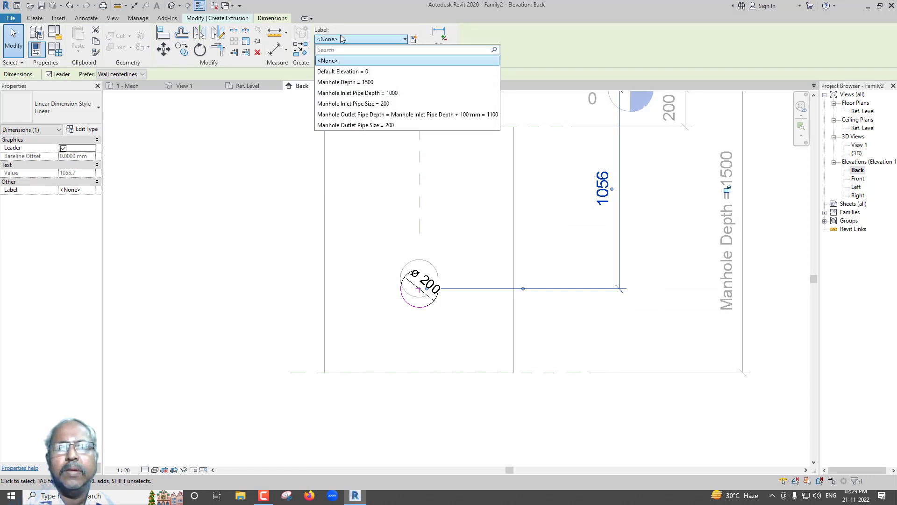
{"action": "left_click", "coordinate": [104, 121]}
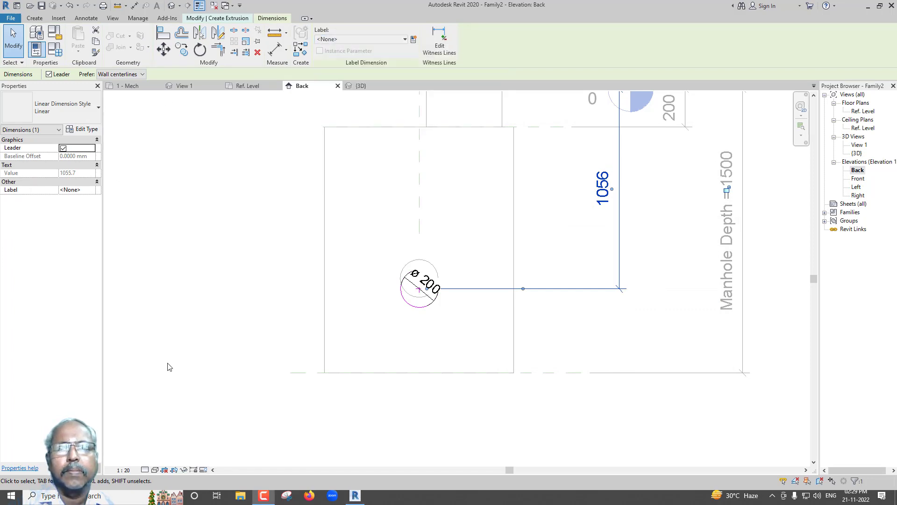
{"action": "left_click", "coordinate": [367, 40]}
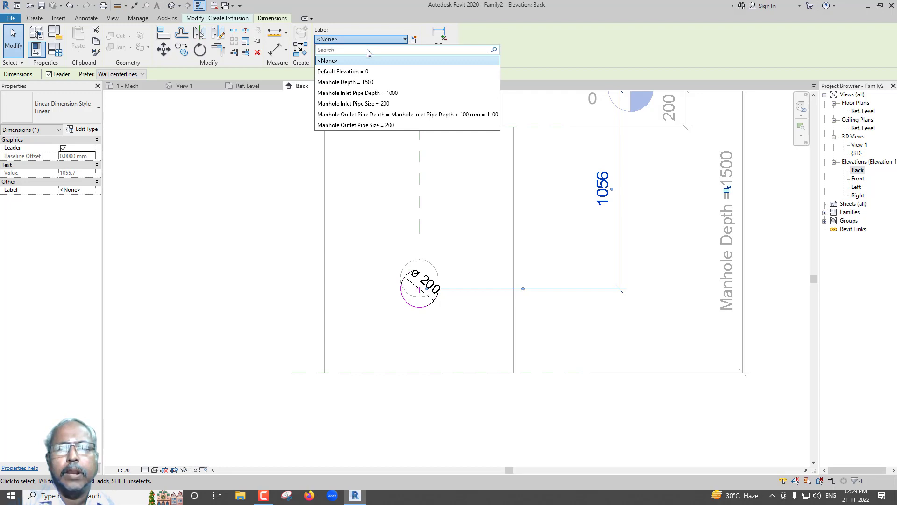
{"action": "left_click", "coordinate": [397, 126]}
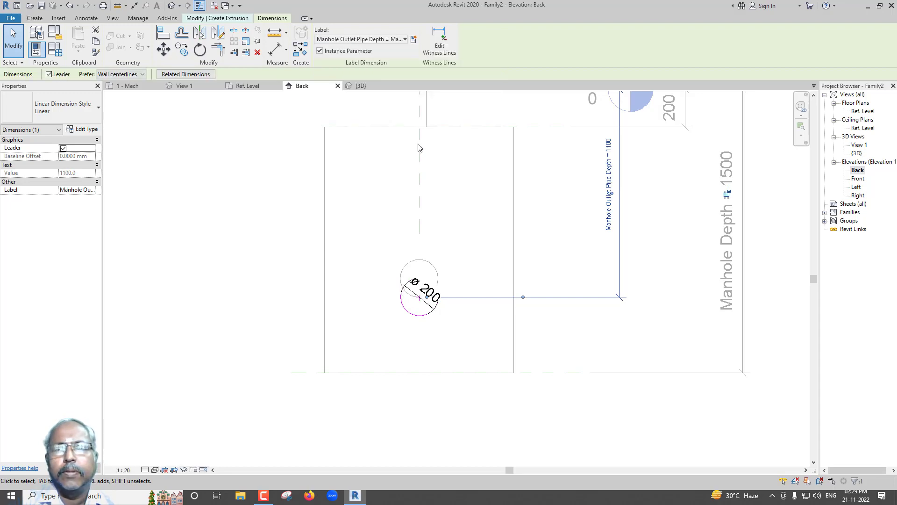
{"action": "left_click", "coordinate": [431, 312]}
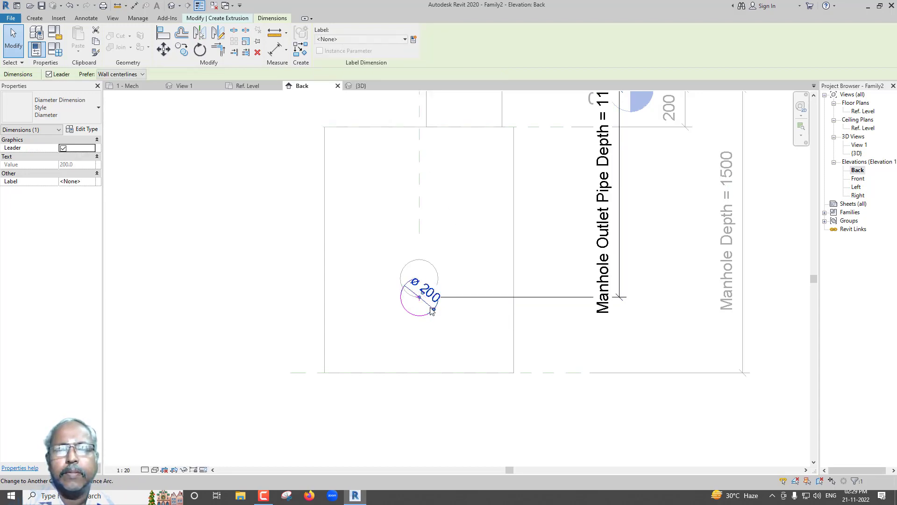
{"action": "left_click", "coordinate": [383, 40]}
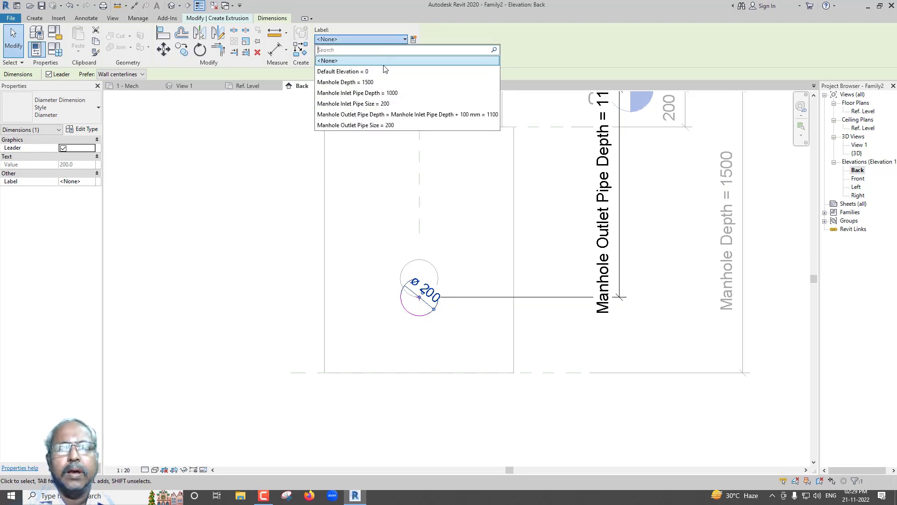
{"action": "left_click", "coordinate": [374, 126]}
{"action": "left_click", "coordinate": [491, 217]}
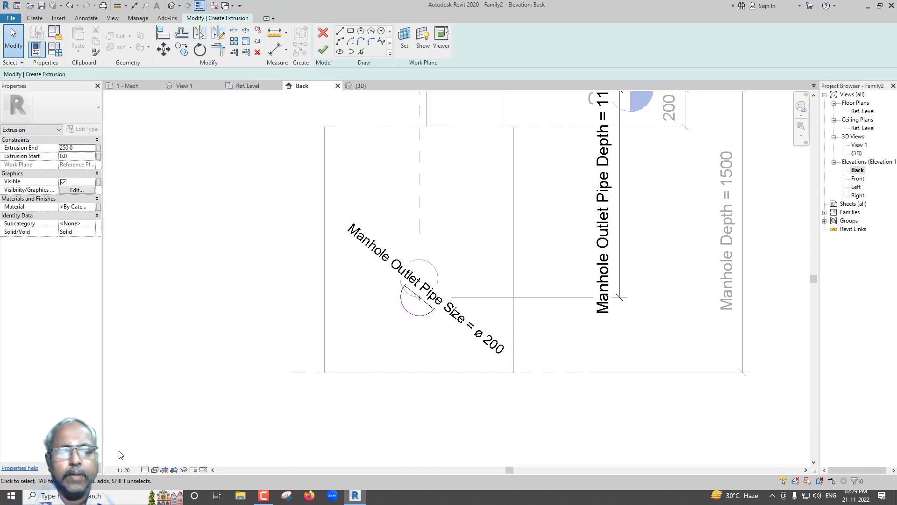
Set the view scale to 1:10
{"action": "left_click", "coordinate": [123, 470]}
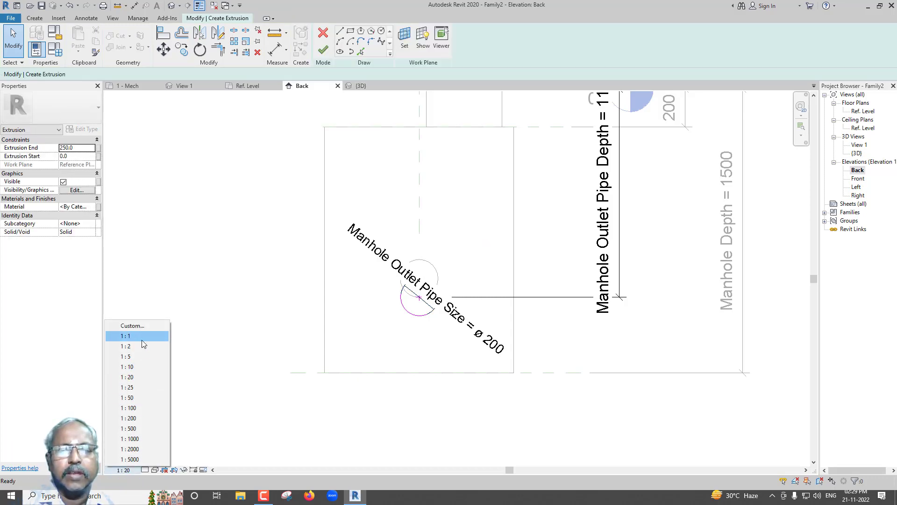
{"action": "left_click", "coordinate": [142, 340]}
{"action": "left_click", "coordinate": [133, 469]}
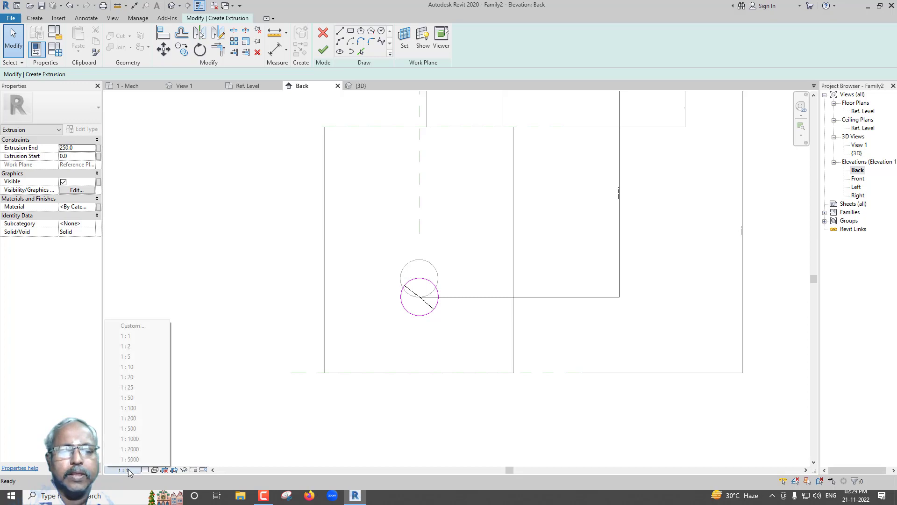
{"action": "left_click", "coordinate": [135, 367]}
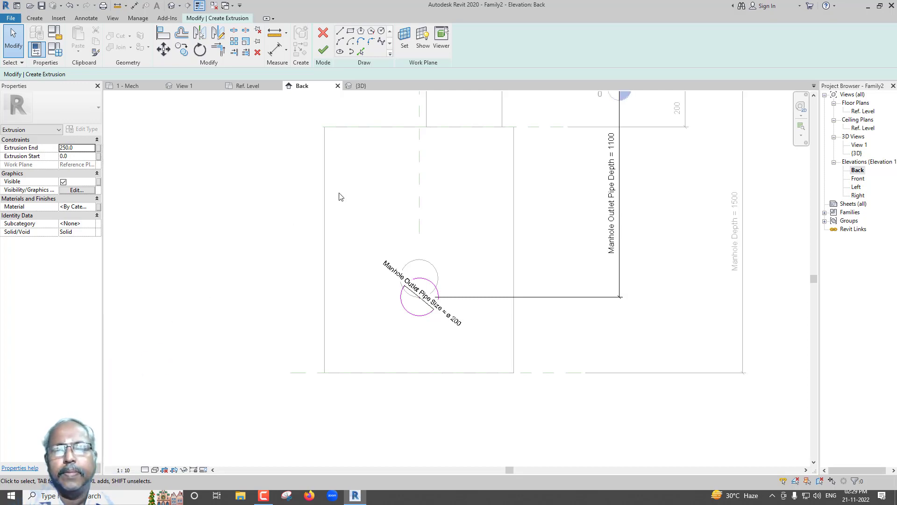
Finish the outlet extrusion sketch and begin editing its start and end in the Ref. Level plan
{"action": "left_click", "coordinate": [323, 50]}
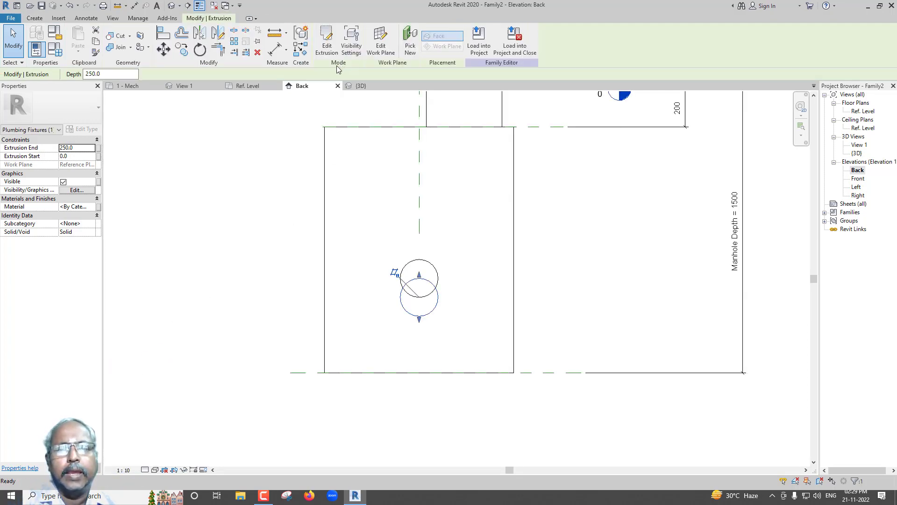
{"action": "left_click", "coordinate": [246, 86]}
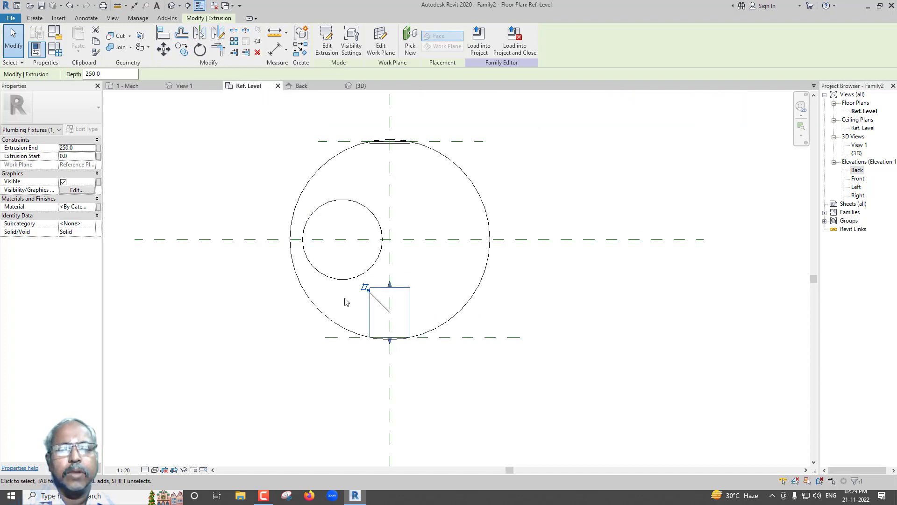
{"action": "left_click", "coordinate": [80, 157]}
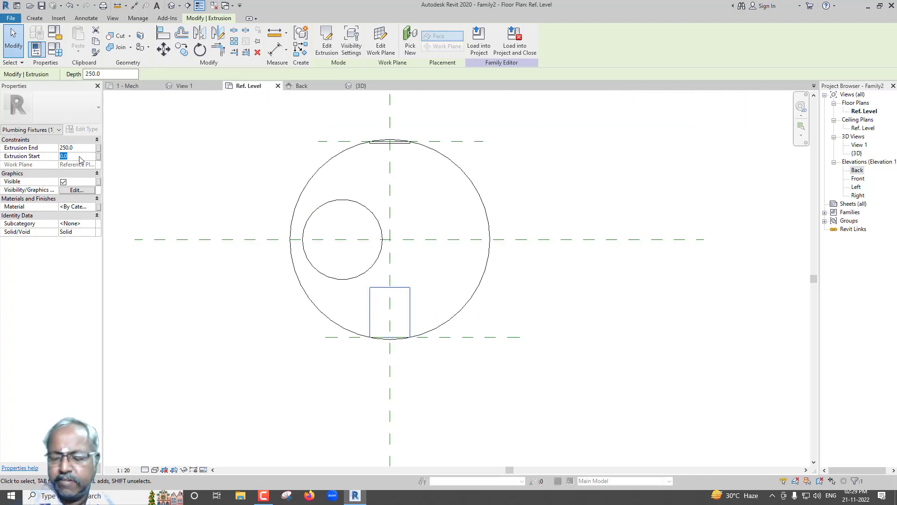
{"action": "type", "text": "-10"}
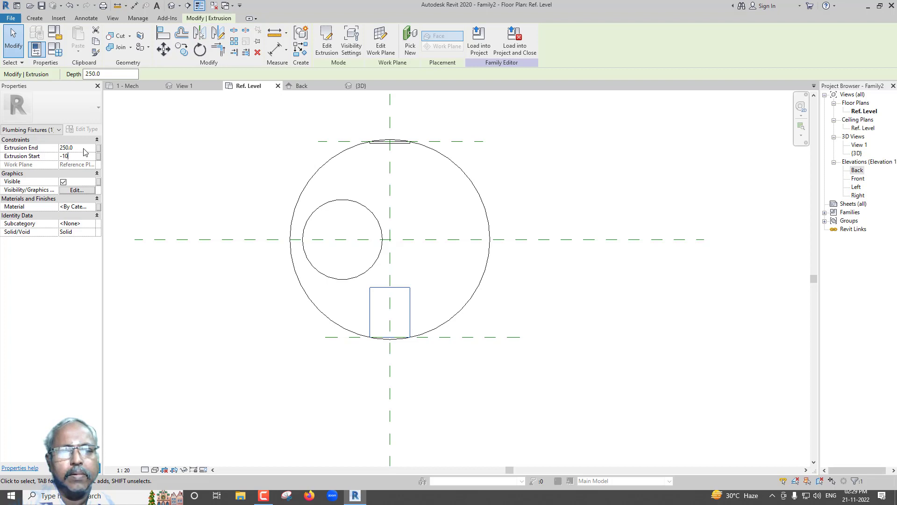
{"action": "left_click", "coordinate": [83, 148]}
{"action": "type", "text": "0"}
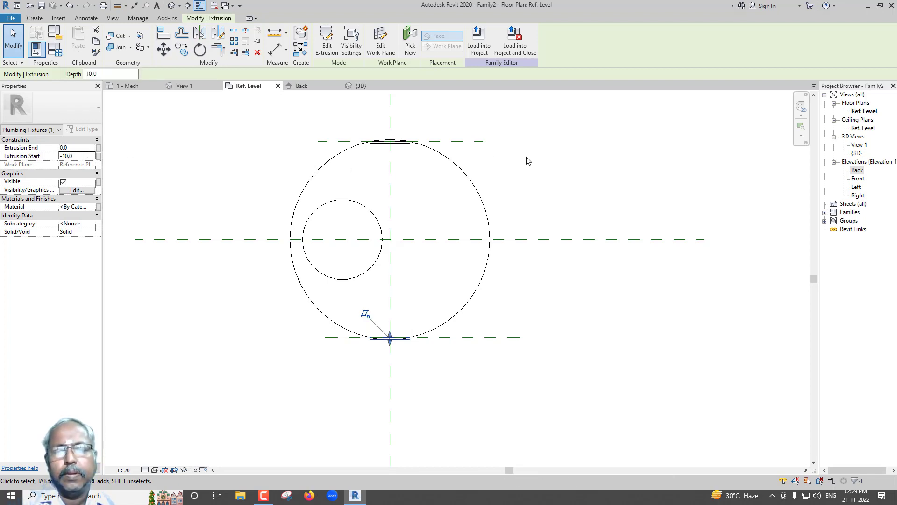
{"action": "scroll", "coordinate": [422, 210], "scroll_direction": "down", "scroll_amount": 2}
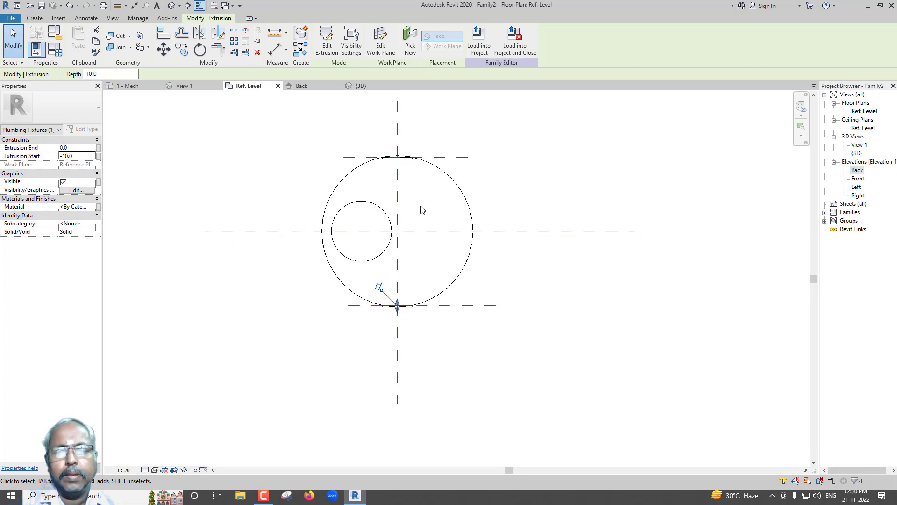
{"action": "scroll", "coordinate": [393, 331], "scroll_direction": "up", "scroll_amount": 3}
{"action": "scroll", "coordinate": [401, 301], "scroll_direction": "up", "scroll_amount": 2}
{"action": "scroll", "coordinate": [405, 305], "scroll_direction": "up", "scroll_amount": 1}
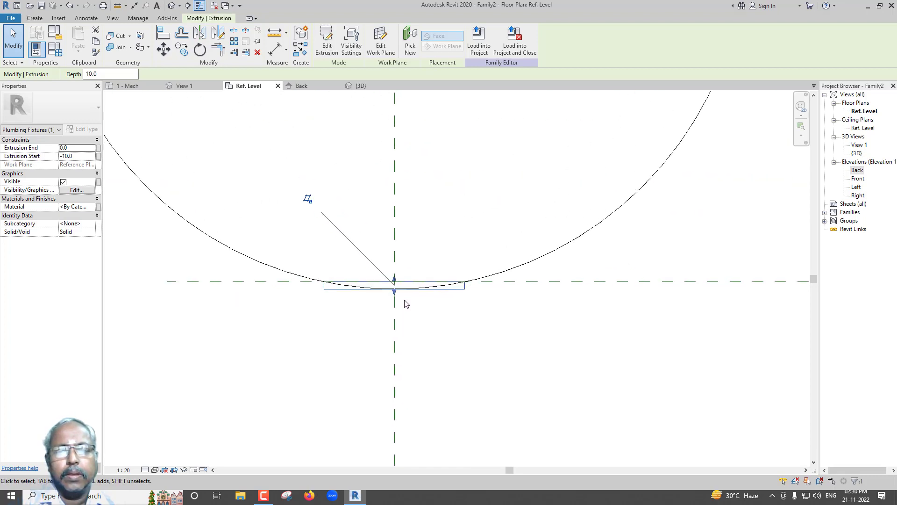
{"action": "scroll", "coordinate": [372, 257], "scroll_direction": "down", "scroll_amount": 1}
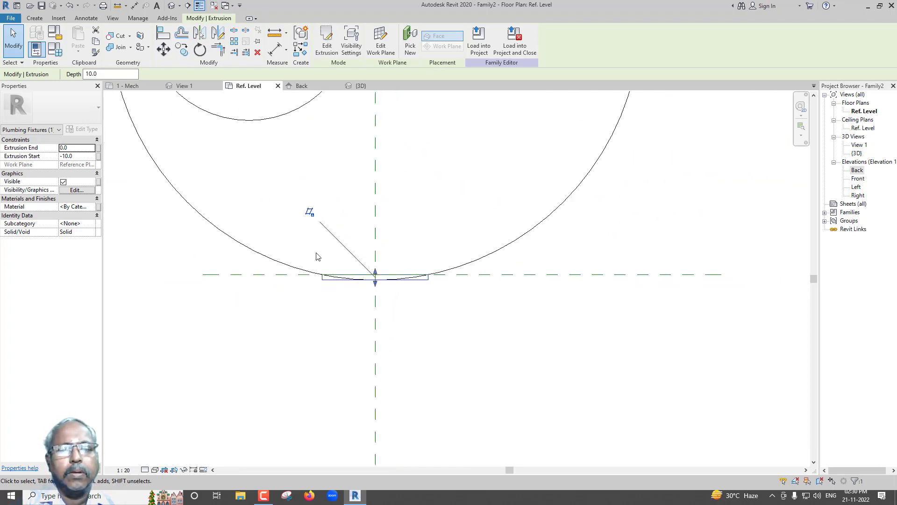
{"action": "scroll", "coordinate": [361, 260], "scroll_direction": "down", "scroll_amount": 2}
{"action": "scroll", "coordinate": [316, 256], "scroll_direction": "down", "scroll_amount": 2}
{"action": "scroll", "coordinate": [317, 256], "scroll_direction": "down", "scroll_amount": 2}
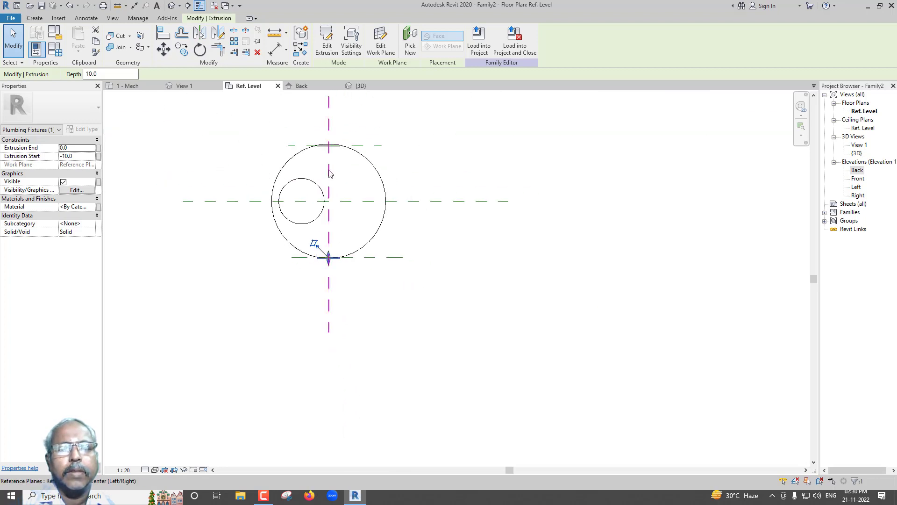
{"action": "scroll", "coordinate": [315, 244], "scroll_direction": "up", "scroll_amount": 3}
{"action": "scroll", "coordinate": [301, 367], "scroll_direction": "up", "scroll_amount": 1}
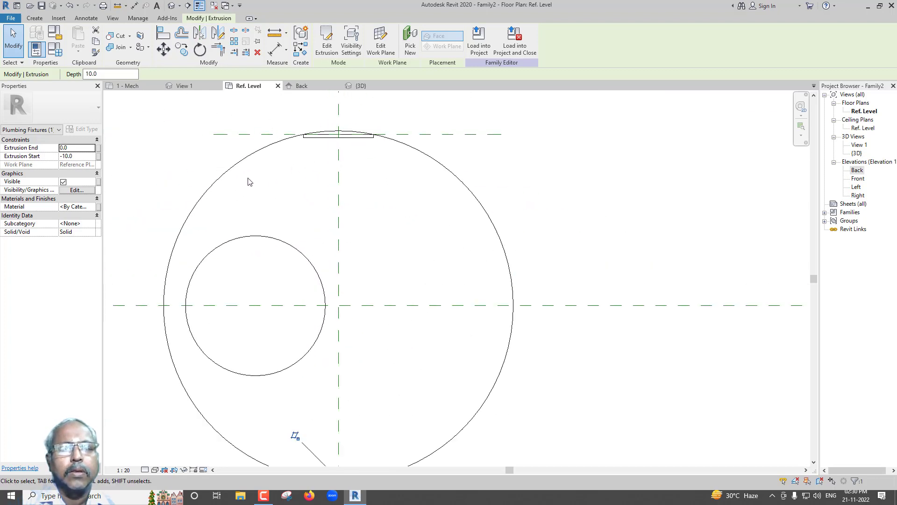
Set Extrusion Start to 0.0 and Extrusion End to 10.0, then deselect the extrusion
{"action": "left_click", "coordinate": [80, 148]}
{"action": "scroll", "coordinate": [207, 169], "scroll_direction": "down", "scroll_amount": 2}
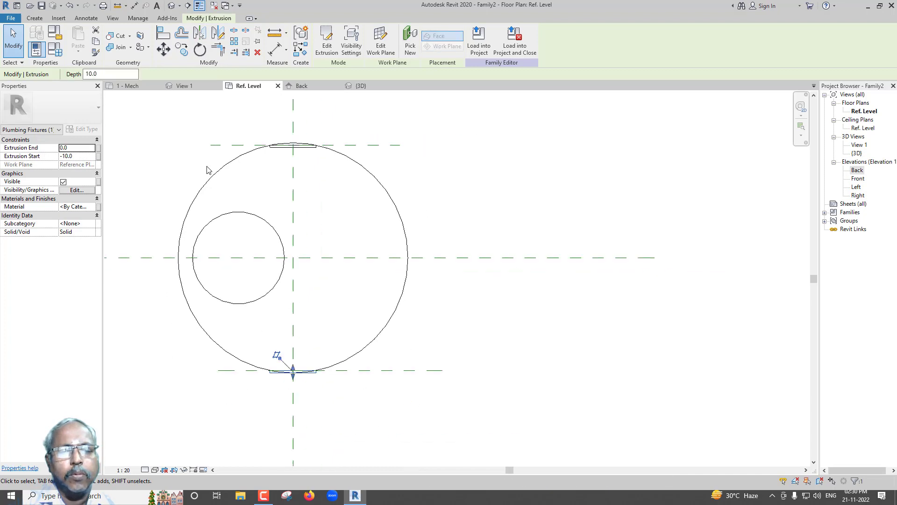
{"action": "key", "text": "Tab"}
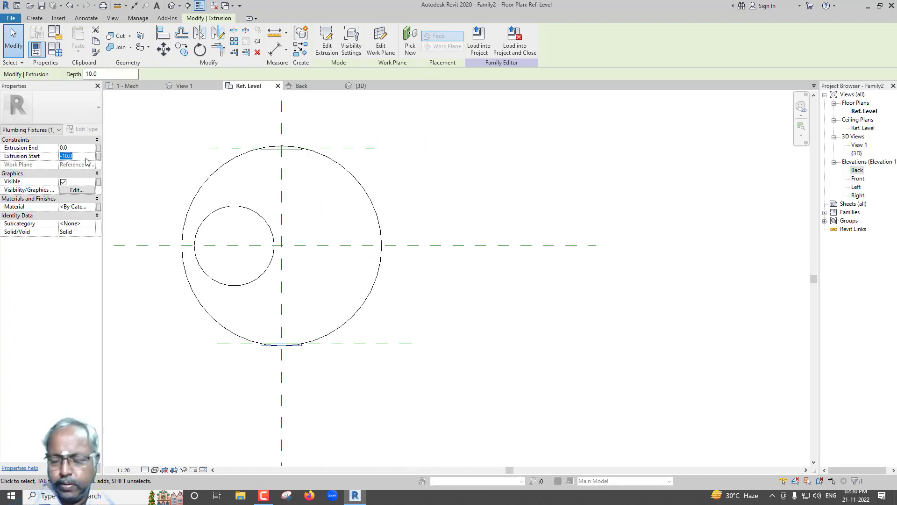
{"action": "type", "text": "0"}
{"action": "left_click", "coordinate": [82, 148]}
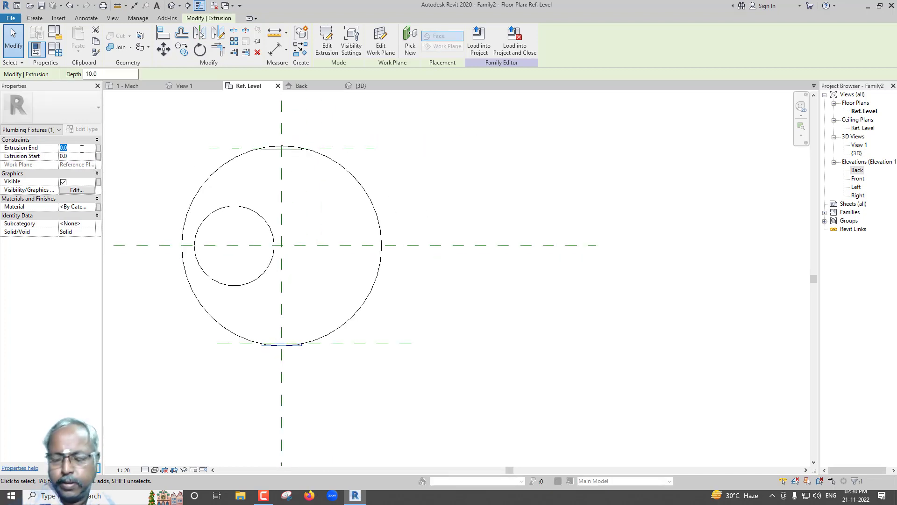
{"action": "type", "text": "10"}
{"action": "scroll", "coordinate": [257, 316], "scroll_direction": "down", "scroll_amount": 3}
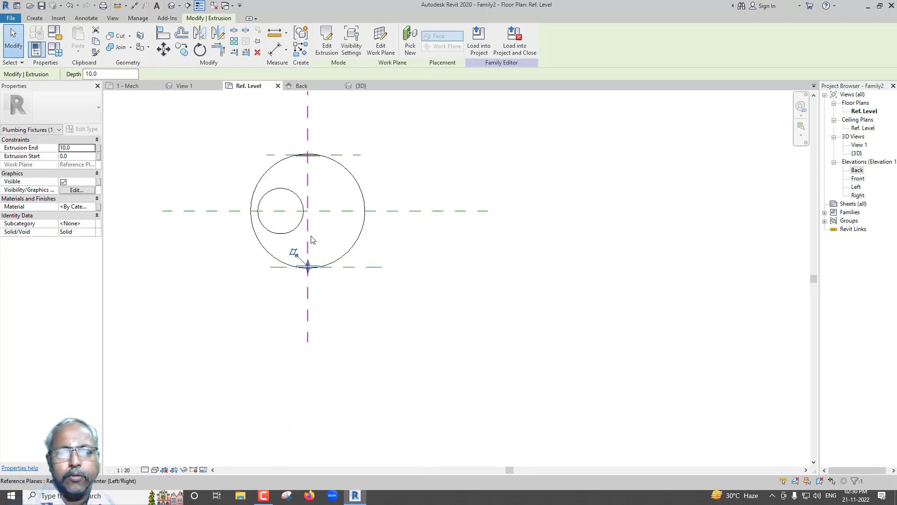
{"action": "scroll", "coordinate": [298, 297], "scroll_direction": "up", "scroll_amount": 2}
{"action": "scroll", "coordinate": [297, 297], "scroll_direction": "up", "scroll_amount": 2}
{"action": "scroll", "coordinate": [304, 271], "scroll_direction": "up", "scroll_amount": 2}
{"action": "scroll", "coordinate": [307, 267], "scroll_direction": "up", "scroll_amount": 1}
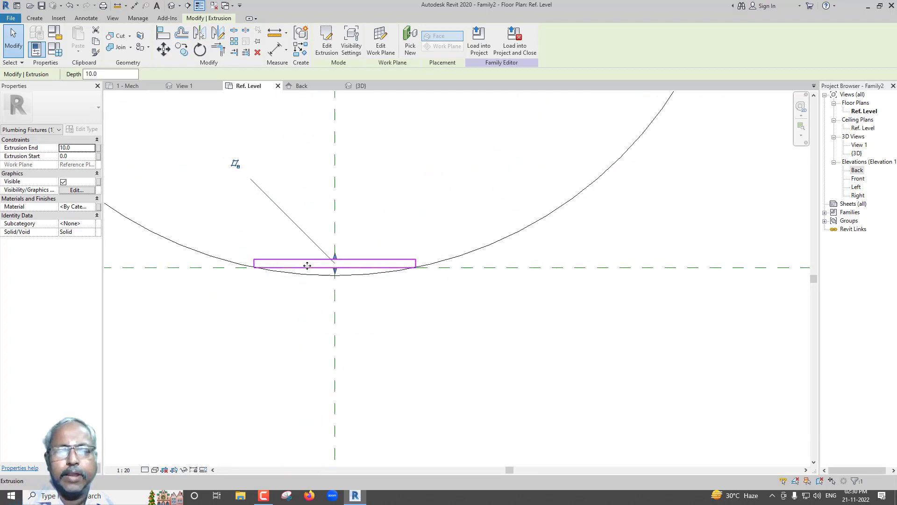
{"action": "scroll", "coordinate": [307, 265], "scroll_direction": "up", "scroll_amount": 1}
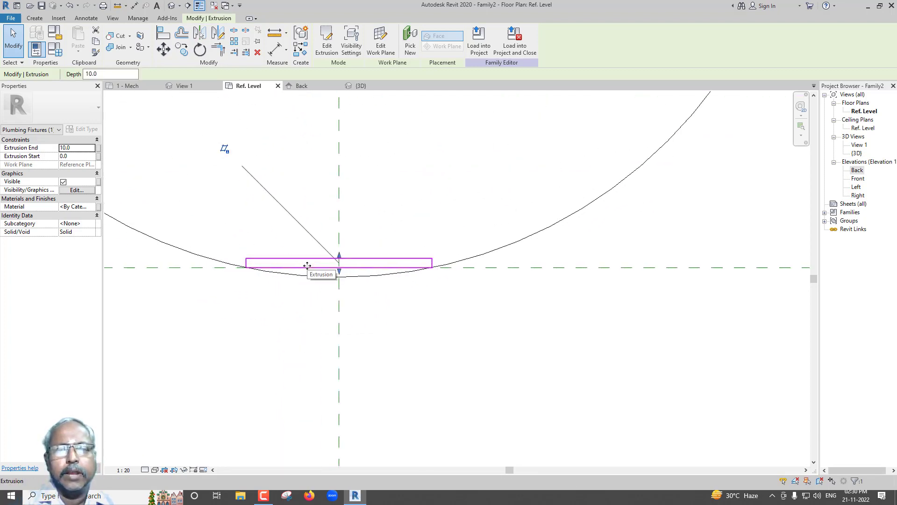
{"action": "key", "text": "Escape"}
{"action": "scroll", "coordinate": [308, 265], "scroll_direction": "down", "scroll_amount": 2}
{"action": "scroll", "coordinate": [307, 266], "scroll_direction": "down", "scroll_amount": 2}
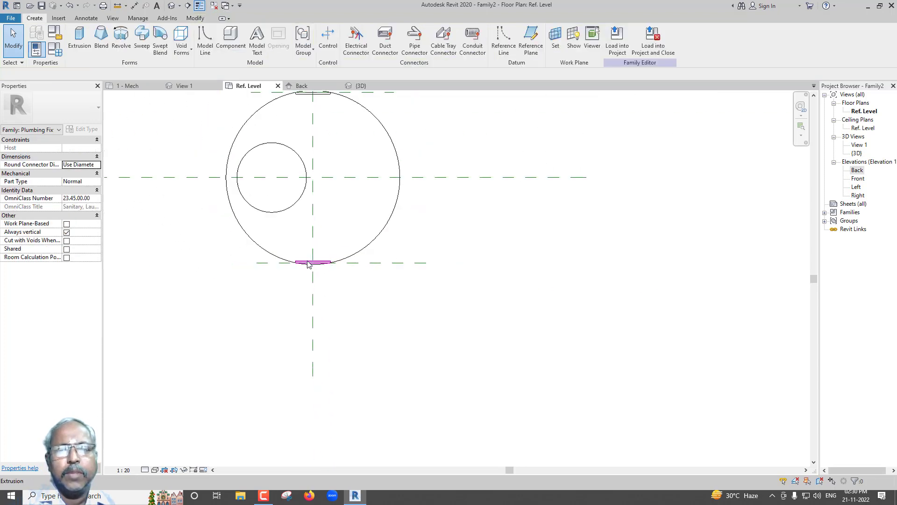
{"action": "scroll", "coordinate": [308, 265], "scroll_direction": "down", "scroll_amount": 2}
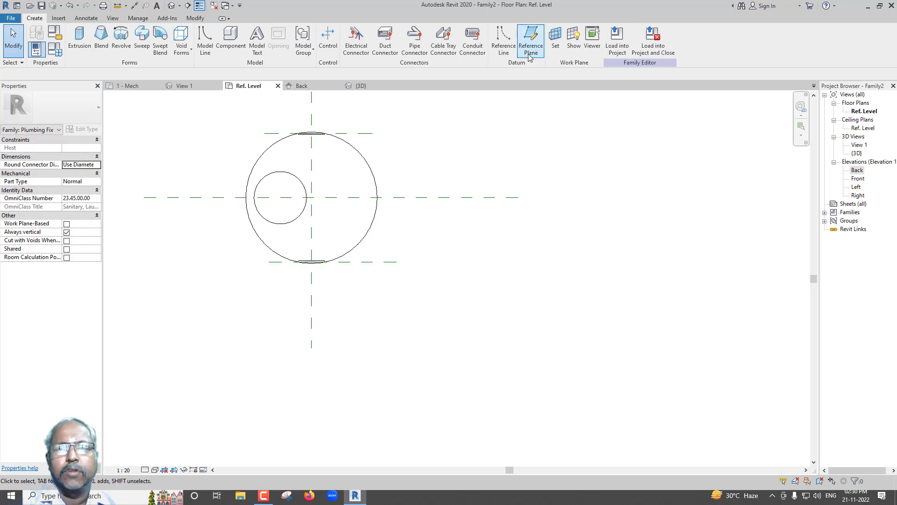
Add a vertical reference plane offset 490 from the centre
{"action": "left_click", "coordinate": [531, 38]}
{"action": "scroll", "coordinate": [374, 187], "scroll_direction": "up", "scroll_amount": 1}
{"action": "left_click", "coordinate": [383, 162]}
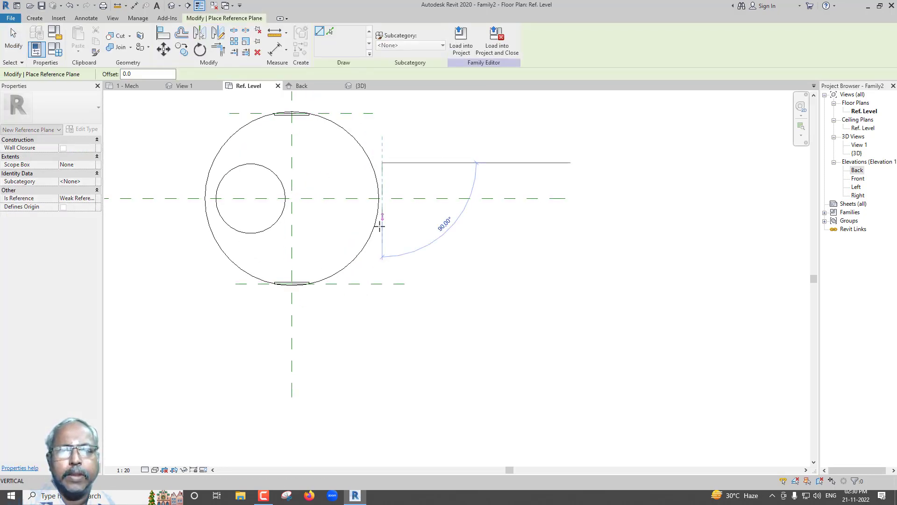
{"action": "left_click", "coordinate": [381, 247]}
{"action": "key", "text": "Escape"}
{"action": "key", "text": "Escape"}
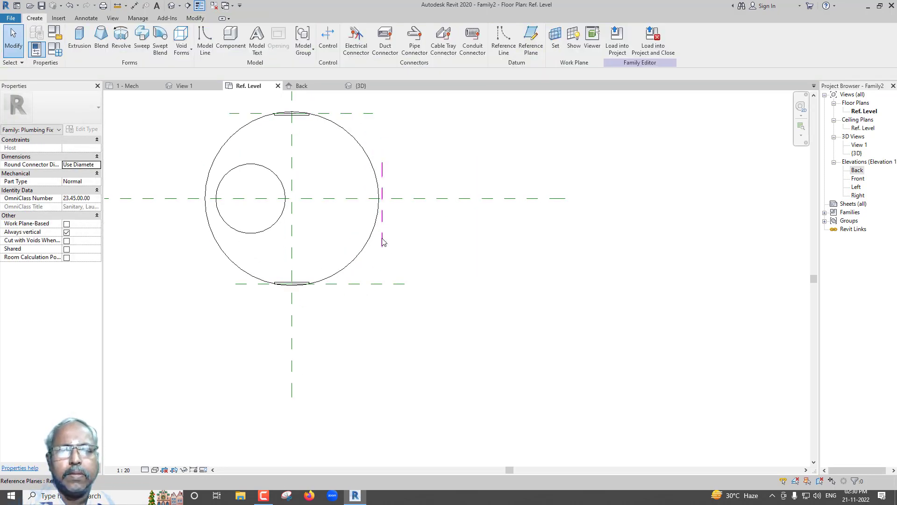
{"action": "left_click", "coordinate": [382, 229]}
{"action": "left_click", "coordinate": [343, 179]}
{"action": "type", "text": "490"}
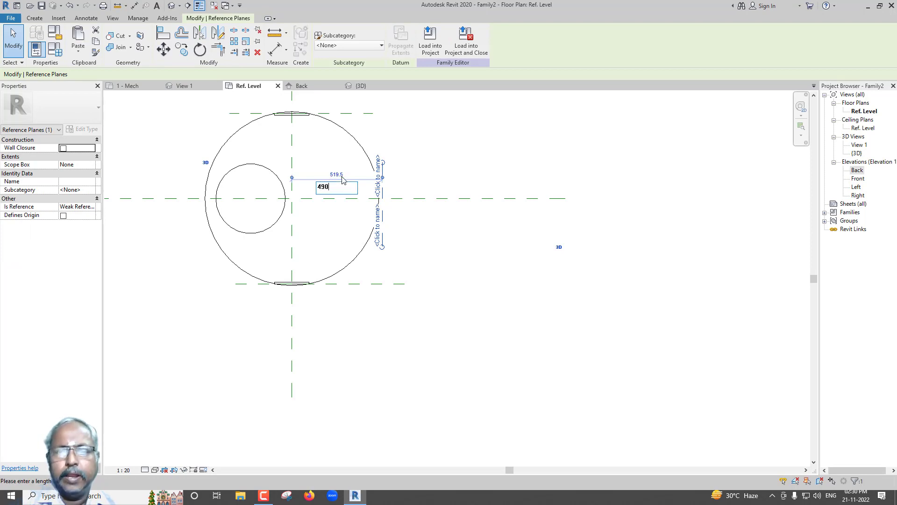
{"action": "key", "text": "Return"}
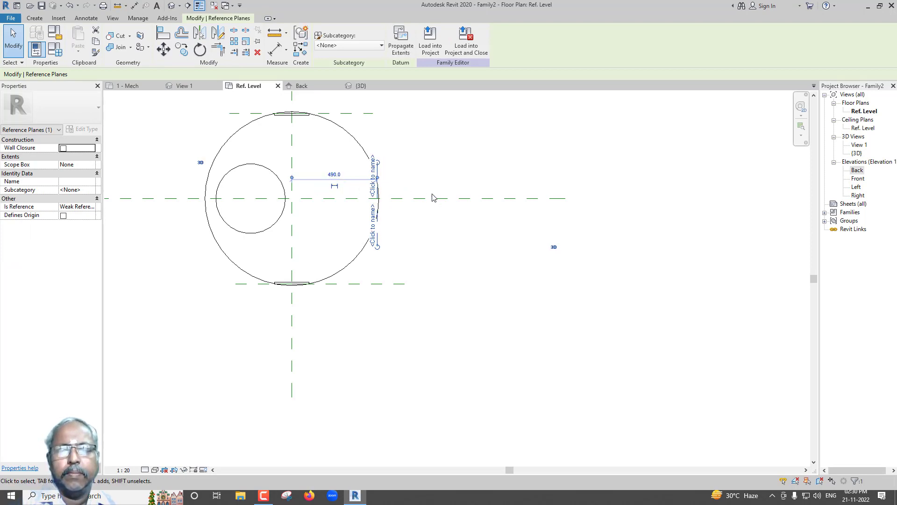
{"action": "key", "text": "Escape"}
{"action": "scroll", "coordinate": [418, 197], "scroll_direction": "up", "scroll_amount": 2}
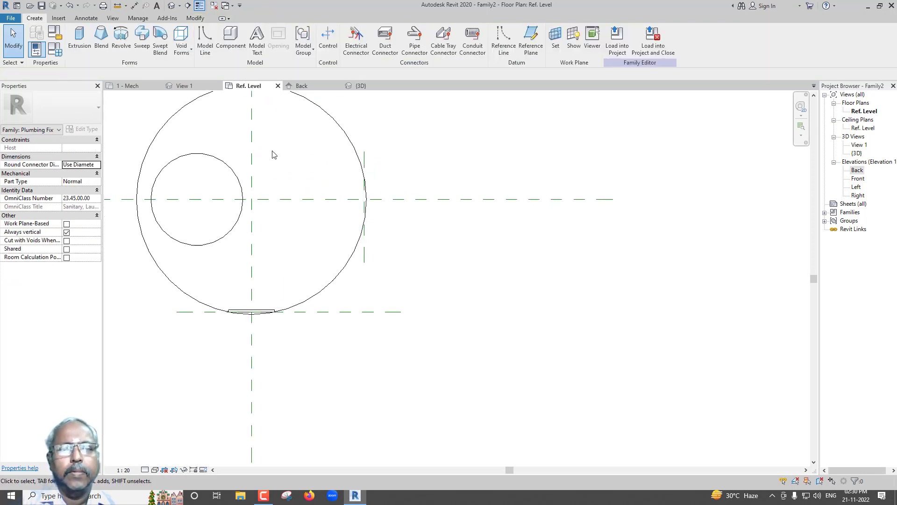
Start a new extrusion on the new reference plane, sketching in the Left elevation
{"action": "left_click", "coordinate": [79, 38]}
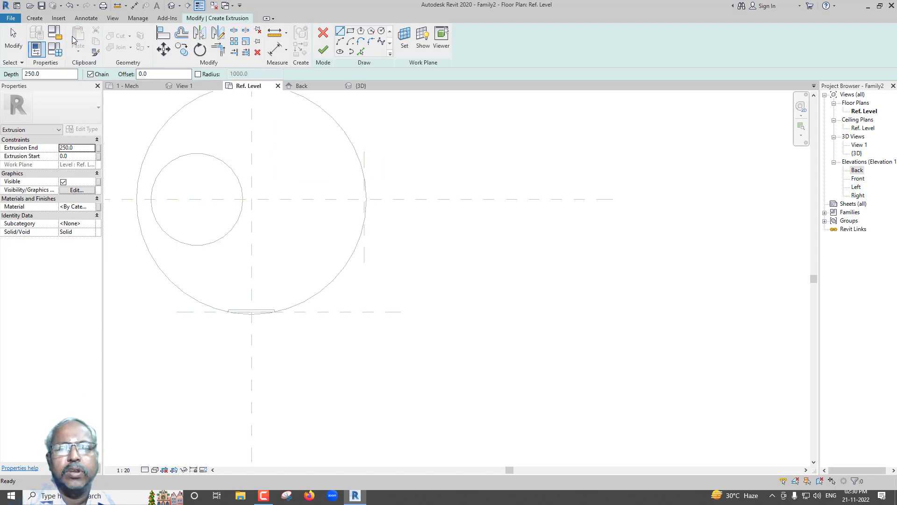
{"action": "left_click", "coordinate": [405, 40]}
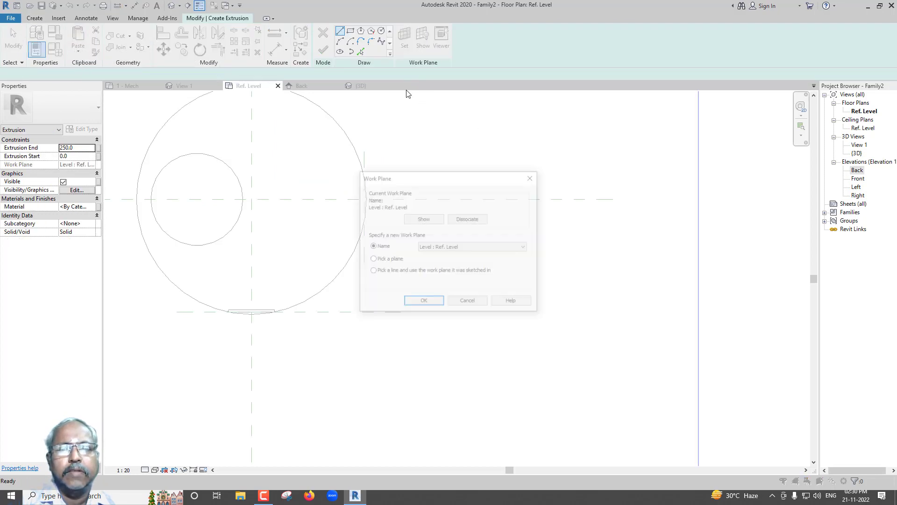
{"action": "left_click", "coordinate": [417, 299]}
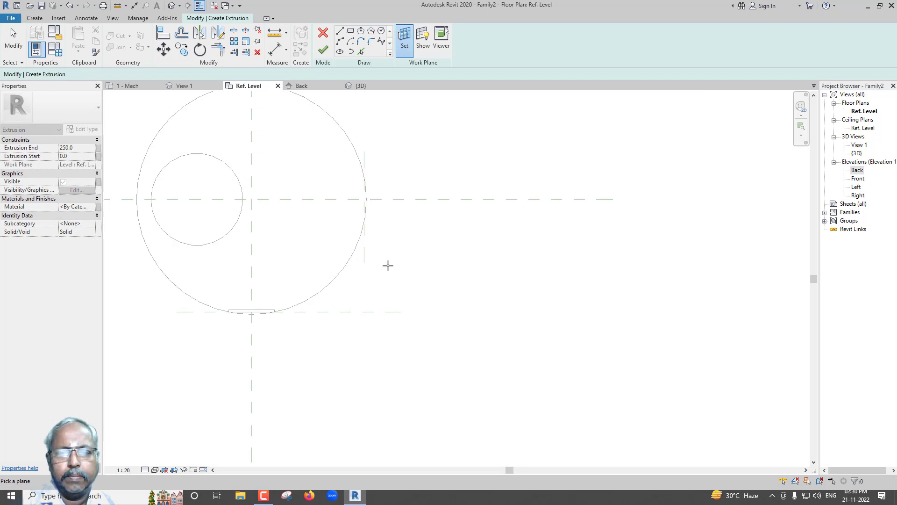
{"action": "left_click", "coordinate": [367, 252]}
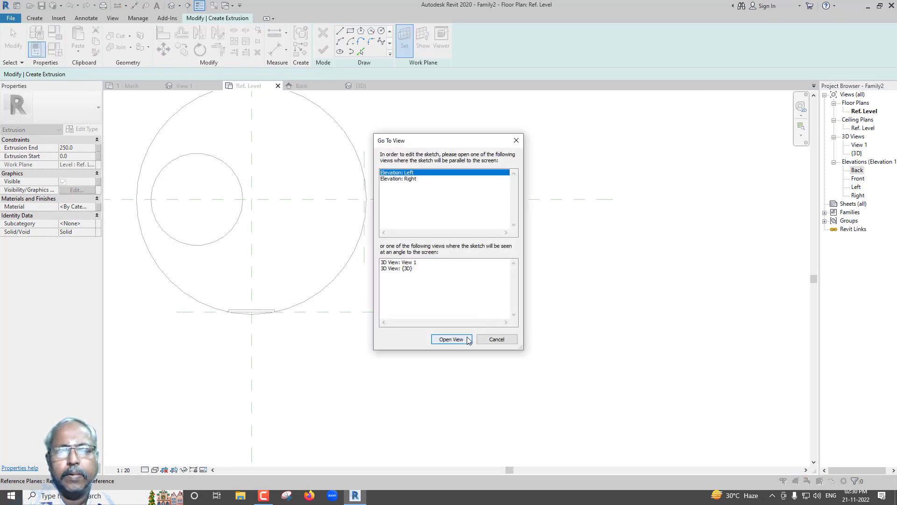
{"action": "left_click", "coordinate": [451, 339]}
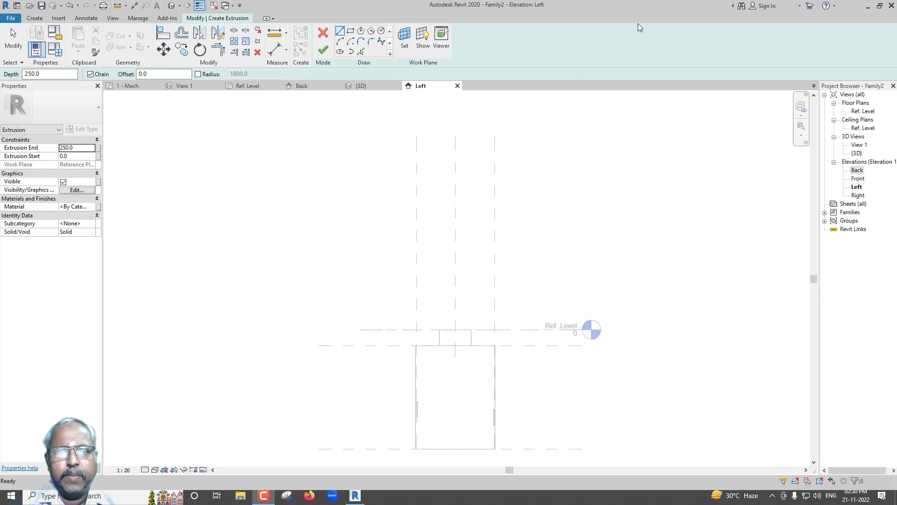
Sketch a radius 160.0 circle on the centre plane and make its centre mark visible
{"action": "left_click", "coordinate": [381, 31]}
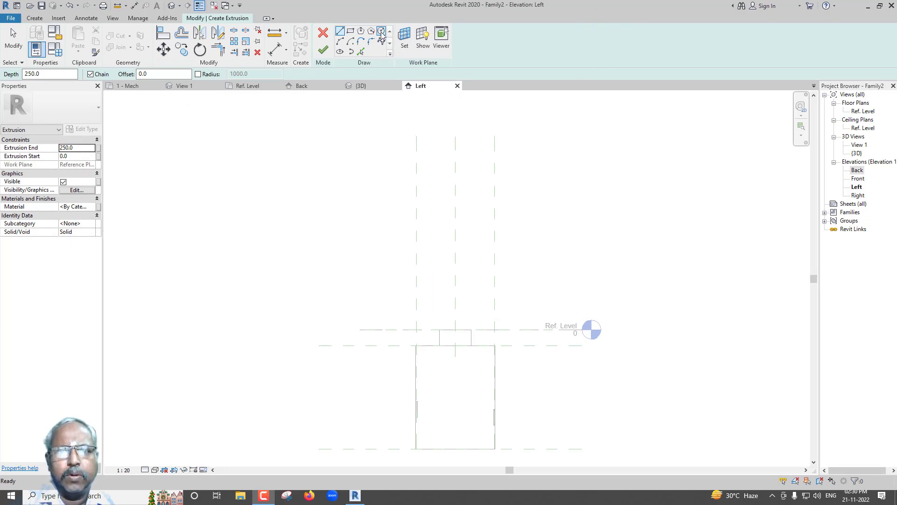
{"action": "left_click", "coordinate": [456, 390]}
{"action": "left_click", "coordinate": [456, 402]}
{"action": "key", "text": "Escape"}
{"action": "key", "text": "Escape"}
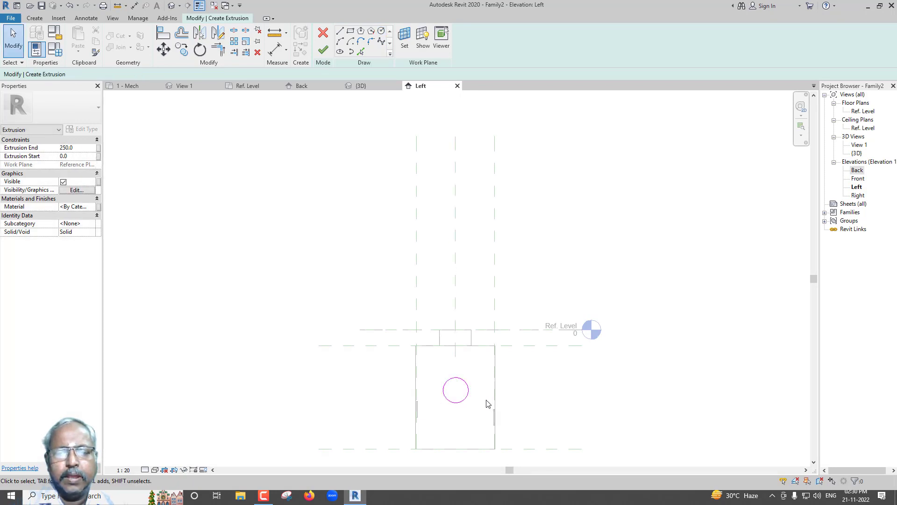
{"action": "scroll", "coordinate": [486, 401], "scroll_direction": "up", "scroll_amount": 3}
{"action": "left_click", "coordinate": [445, 398]}
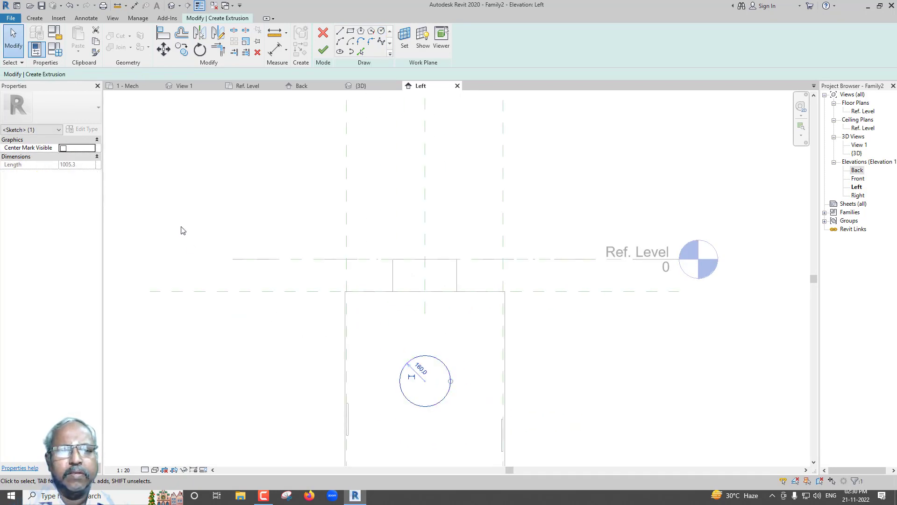
{"action": "left_click", "coordinate": [63, 149]}
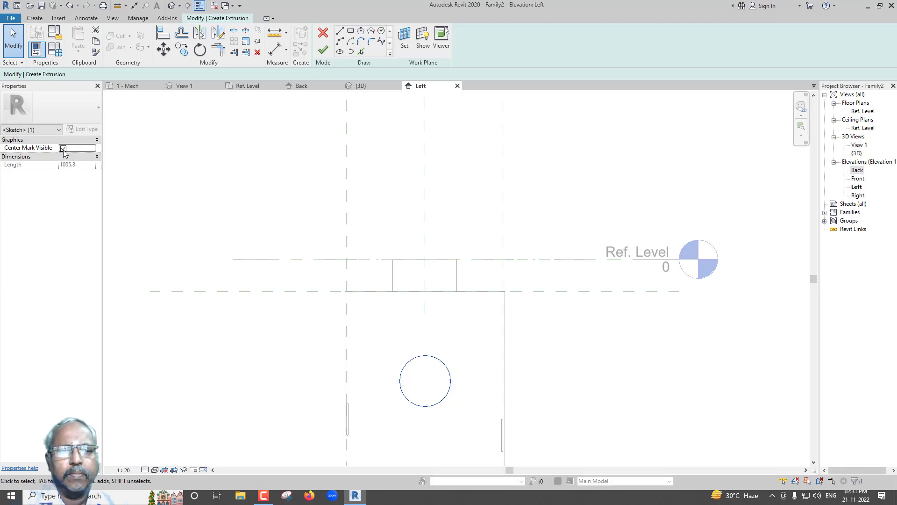
{"action": "left_click", "coordinate": [482, 342]}
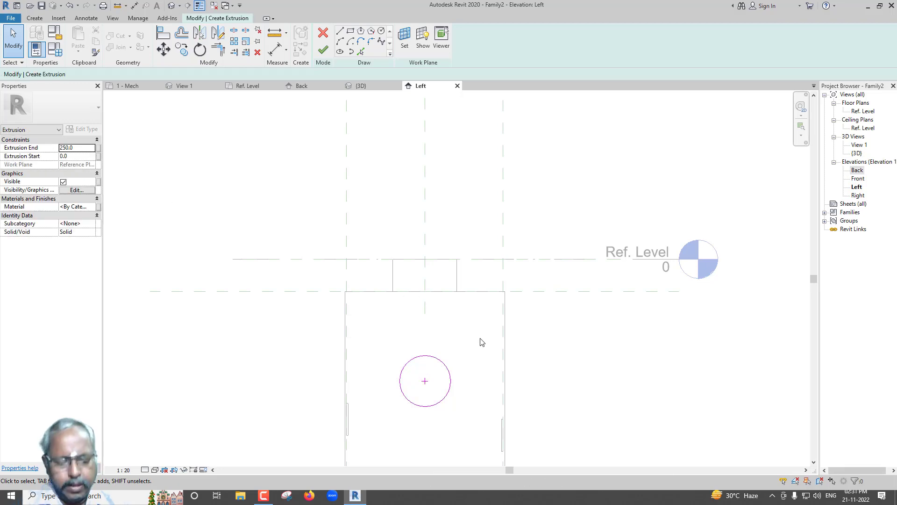
Add a 762 aligned dimension from Ref. Level to the circle centre
{"action": "key", "text": "d"}
{"action": "key", "text": "i"}
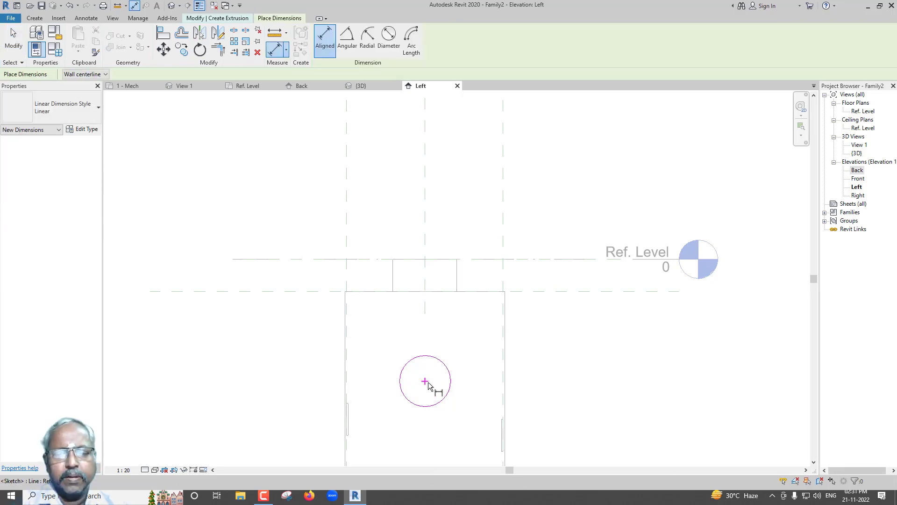
{"action": "left_click", "coordinate": [426, 382]}
{"action": "left_click", "coordinate": [473, 265]}
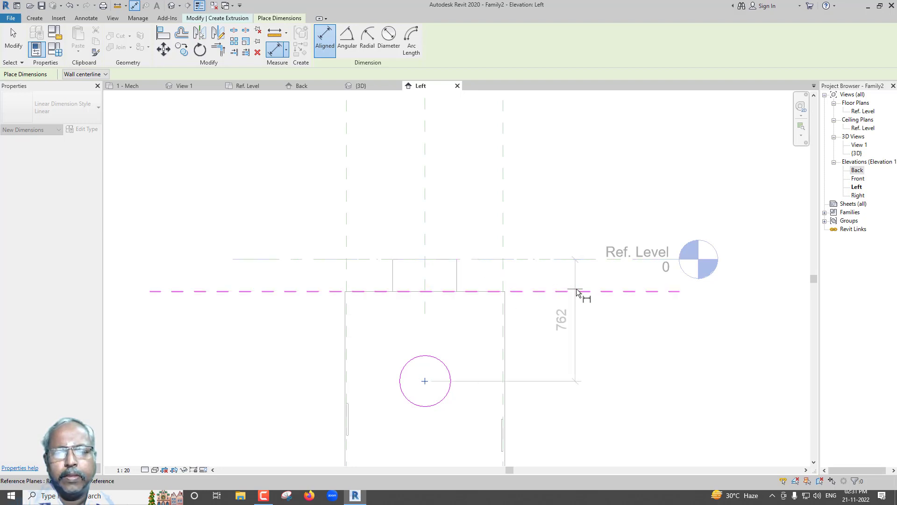
{"action": "left_click", "coordinate": [580, 292]}
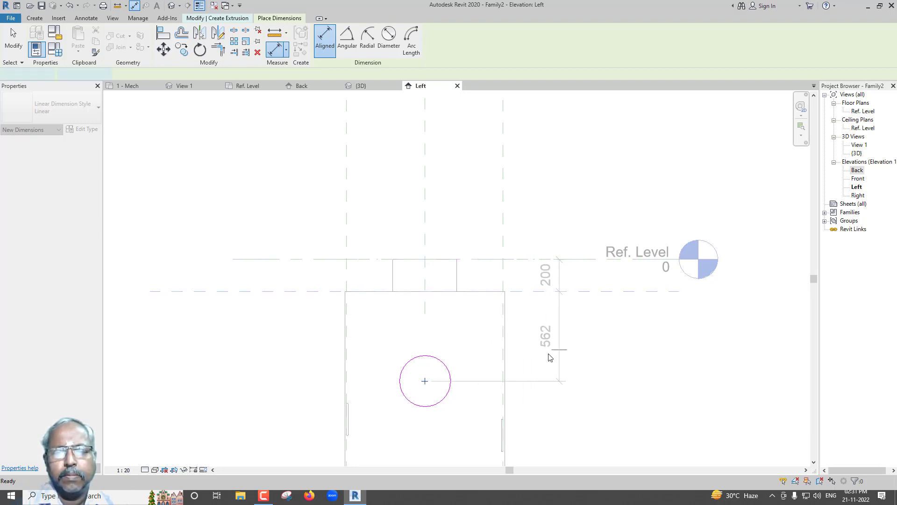
{"action": "key", "text": "Escape"}
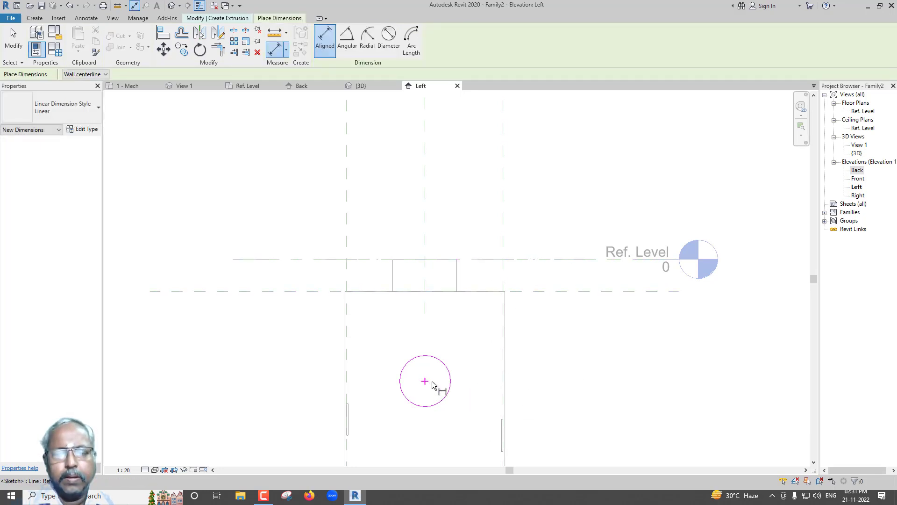
{"action": "left_click", "coordinate": [427, 381]}
{"action": "left_click", "coordinate": [482, 265]}
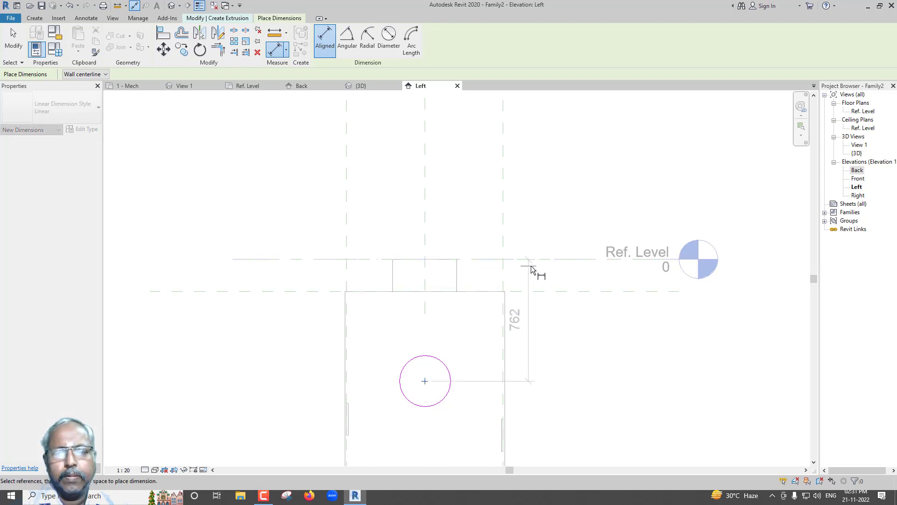
{"action": "left_click", "coordinate": [555, 275]}
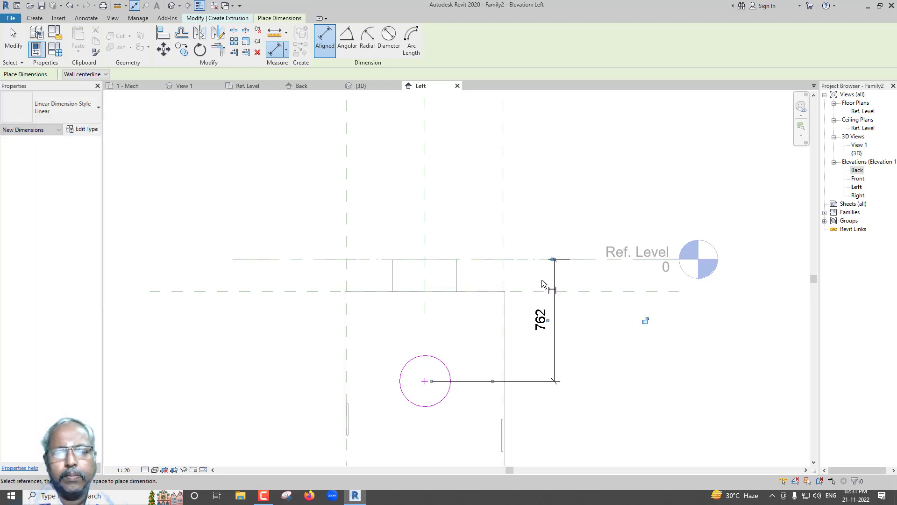
Add a ø320 diameter dimension to the circle
{"action": "left_click", "coordinate": [389, 40]}
{"action": "key", "text": "Escape"}
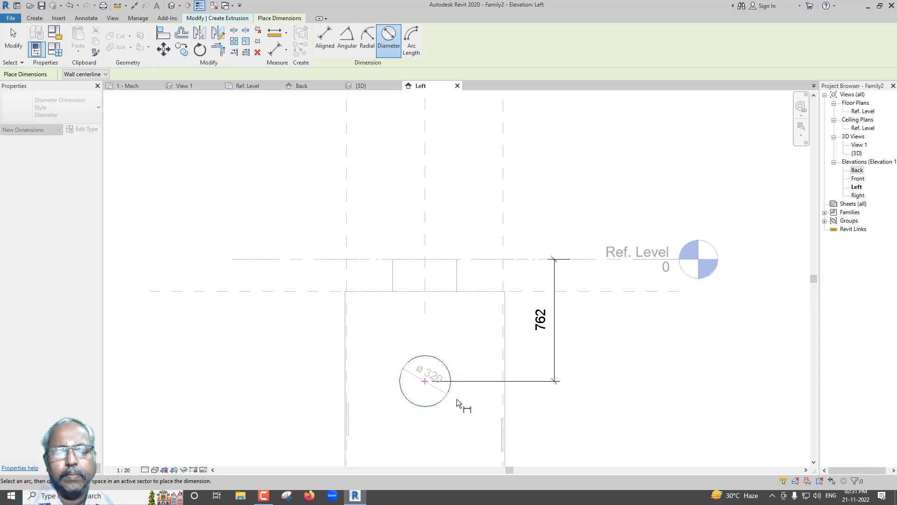
{"action": "key", "text": "Escape"}
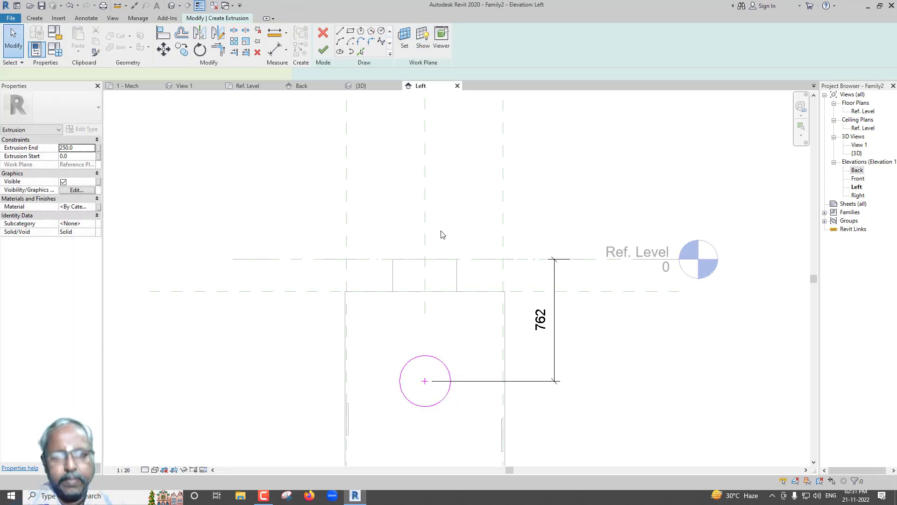
{"action": "key", "text": "d"}
{"action": "key", "text": "i"}
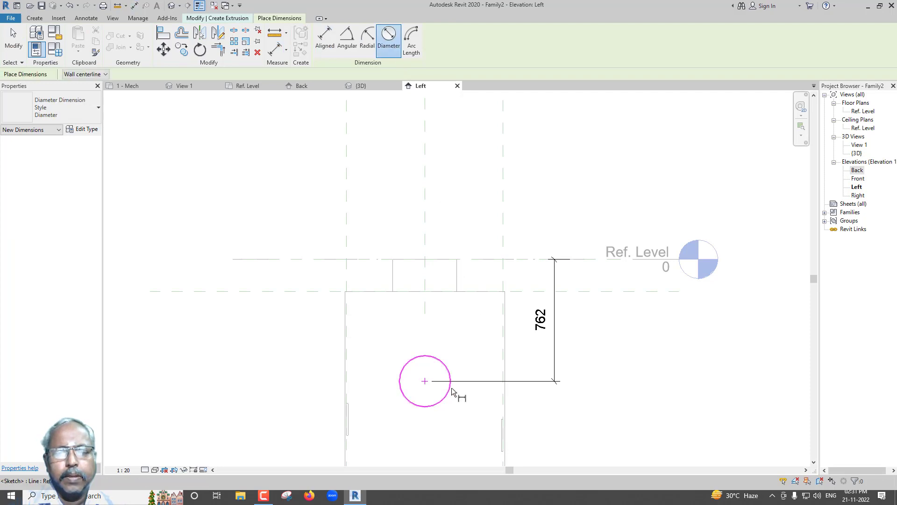
{"action": "left_click", "coordinate": [449, 391]}
{"action": "left_click", "coordinate": [456, 409]}
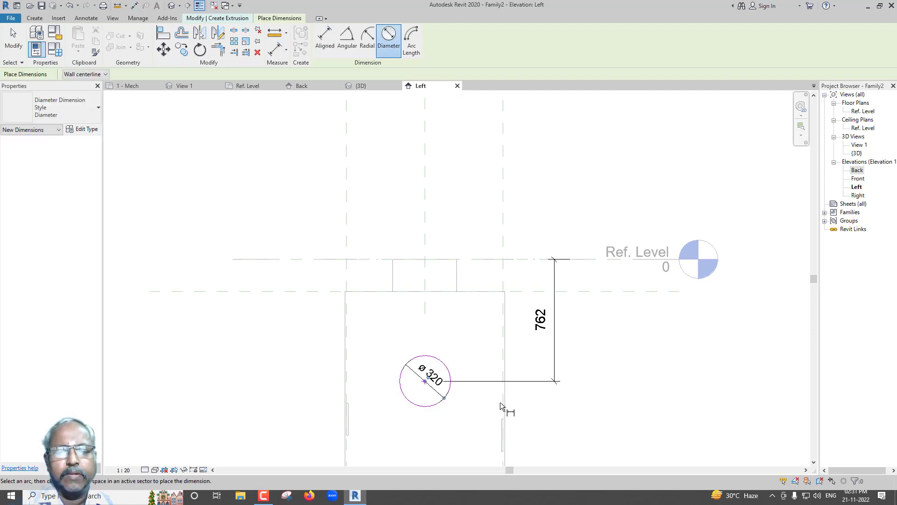
{"action": "key", "text": "Escape"}
{"action": "key", "text": "Escape"}
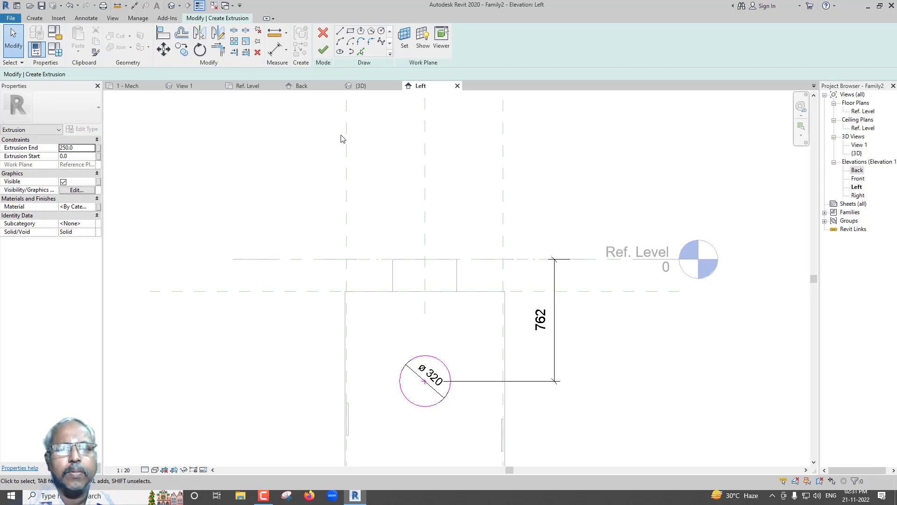
With the ø320 dimension selected, create the instance parameter Drainage Inlet Pipe Size
{"action": "left_click", "coordinate": [429, 390]}
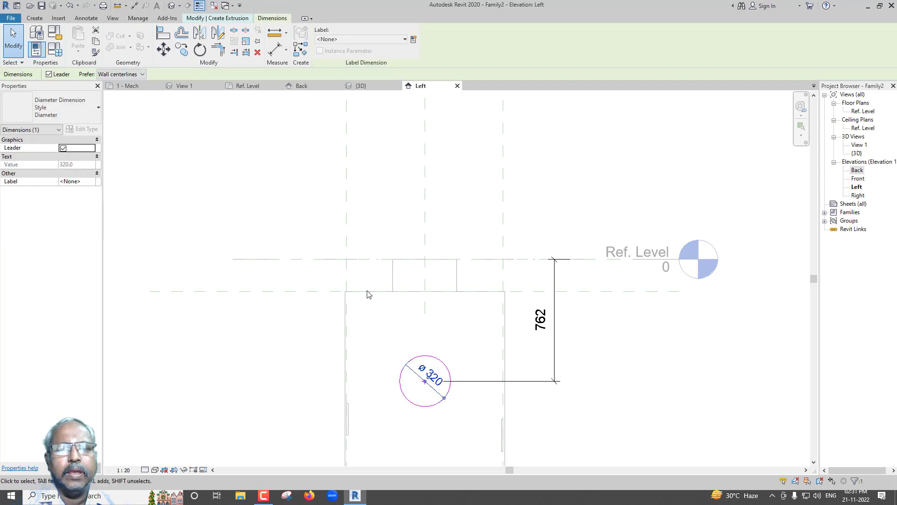
{"action": "left_click", "coordinate": [54, 49]}
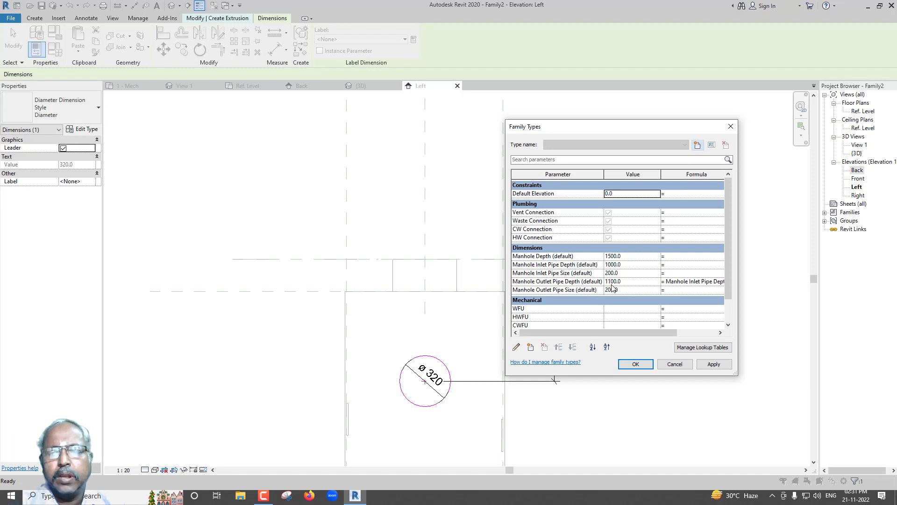
{"action": "left_click", "coordinate": [531, 347]}
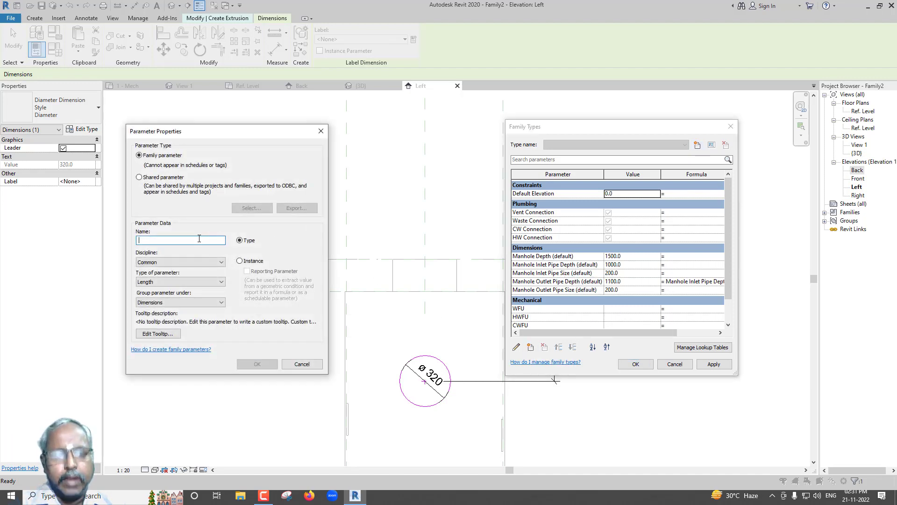
{"action": "type", "text": "Drainage Inlet Pipe Size"}
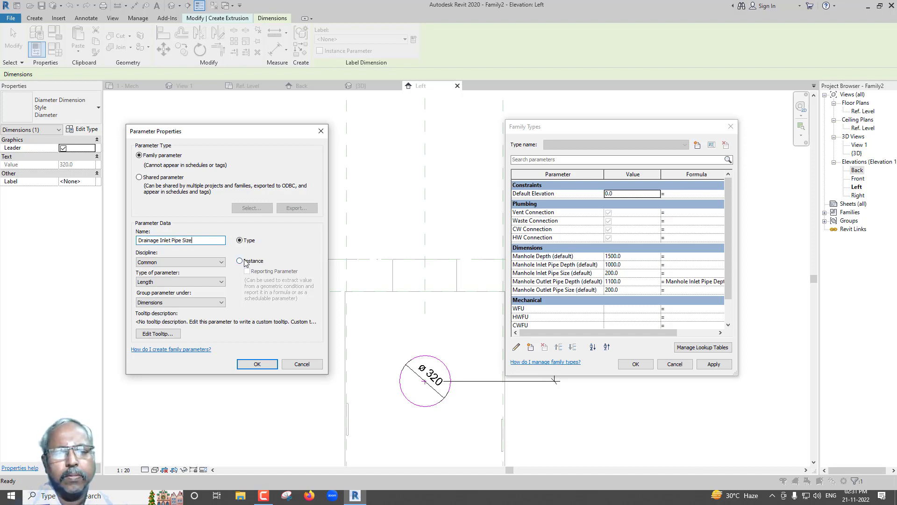
{"action": "left_click", "coordinate": [240, 261]}
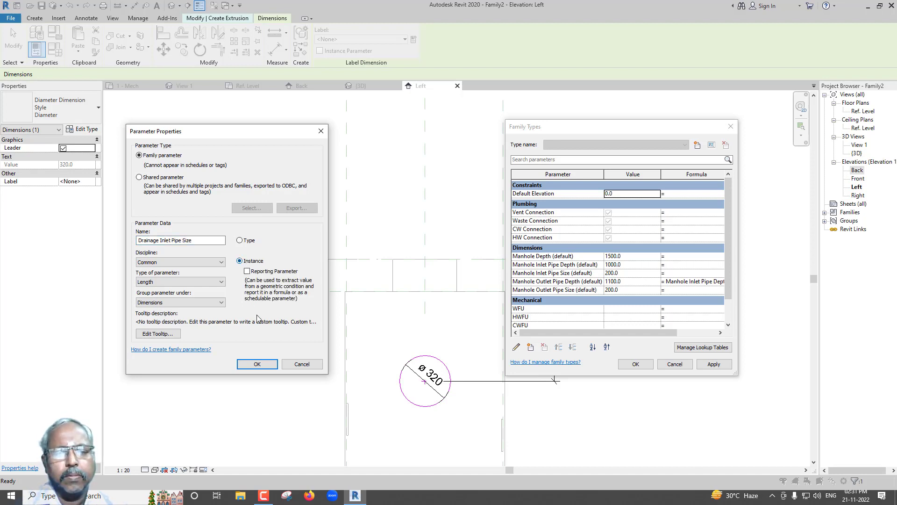
{"action": "left_click", "coordinate": [259, 363]}
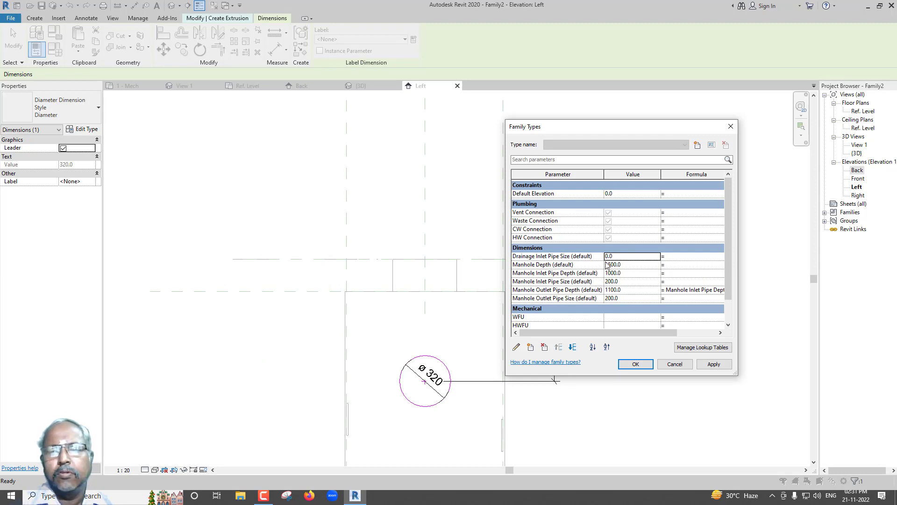
Set Drainage Inlet Pipe Size to 100 and begin naming another new parameter
{"action": "left_click", "coordinate": [621, 256]}
{"action": "type", "text": "100"}
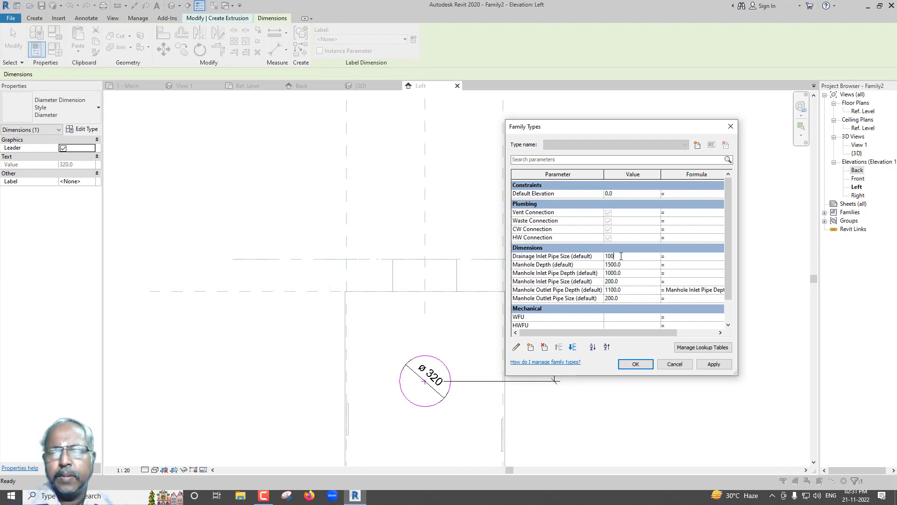
{"action": "key", "text": "Tab"}
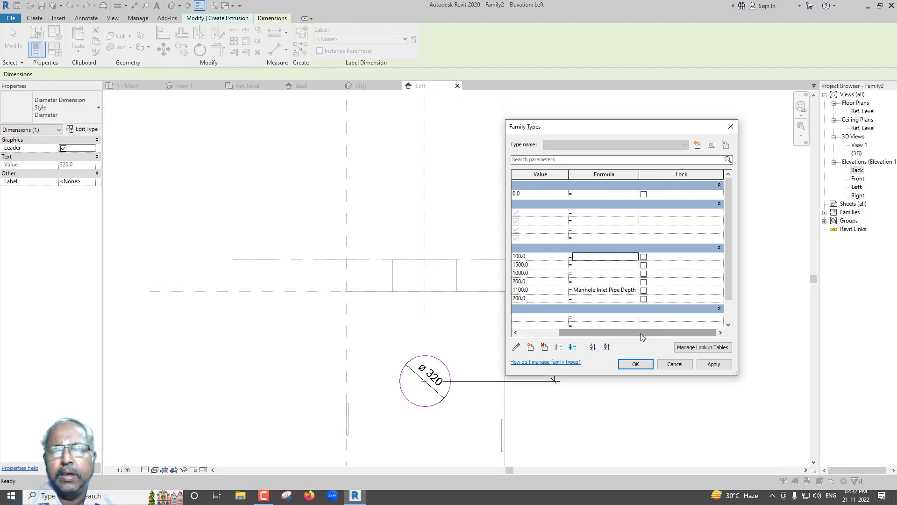
{"action": "left_click_drag", "start_coordinate": [650, 332], "coordinate": [542, 332]}
{"action": "left_click", "coordinate": [531, 347]}
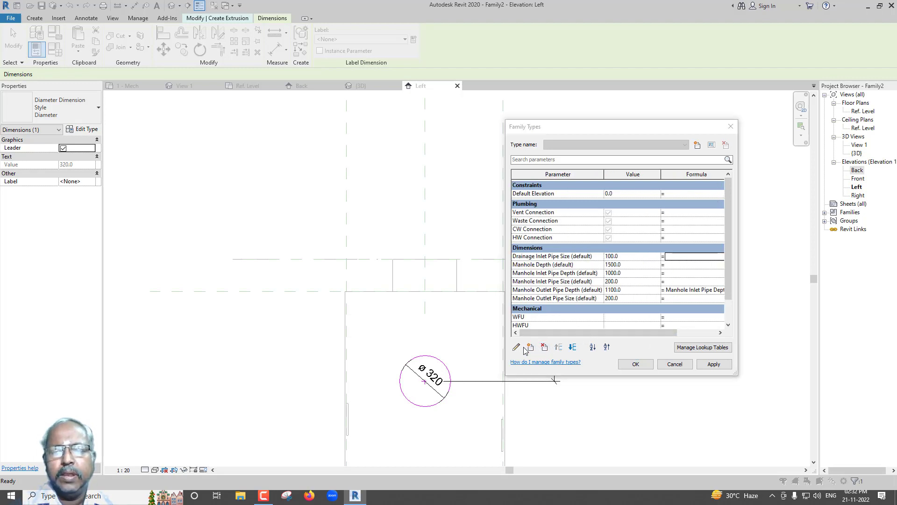
{"action": "type", "text": "Drainage Inlet Pipe Depth"}
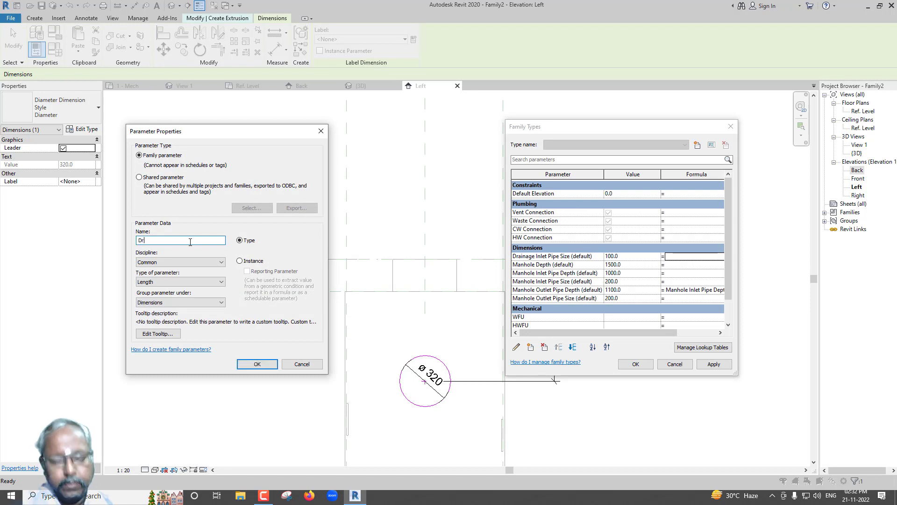
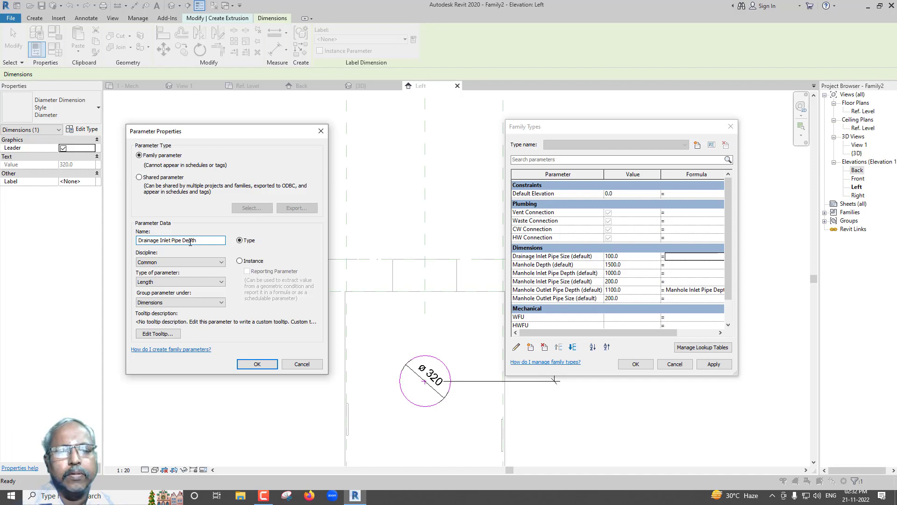
Create Drainage Inlet Pipe Depth as an instance parameter with a value of 600
{"action": "left_click", "coordinate": [241, 261]}
{"action": "left_click", "coordinate": [258, 365]}
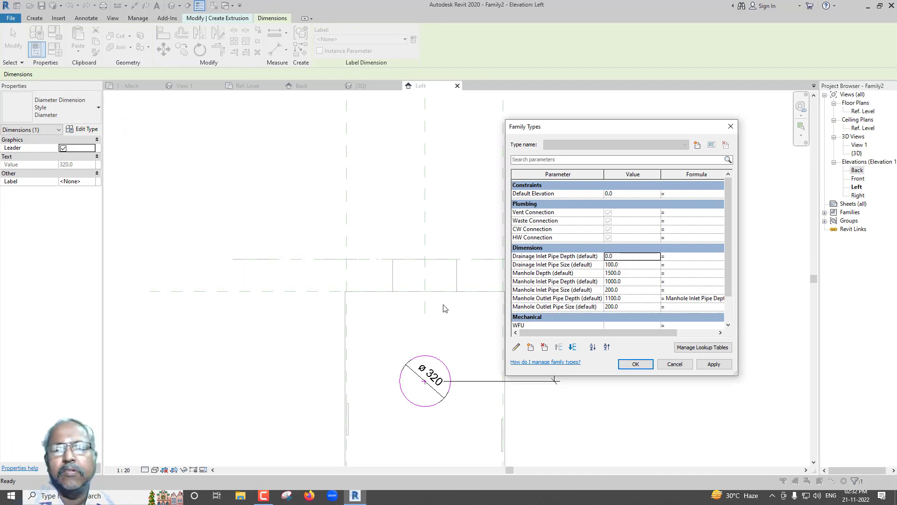
{"action": "left_click", "coordinate": [625, 256]}
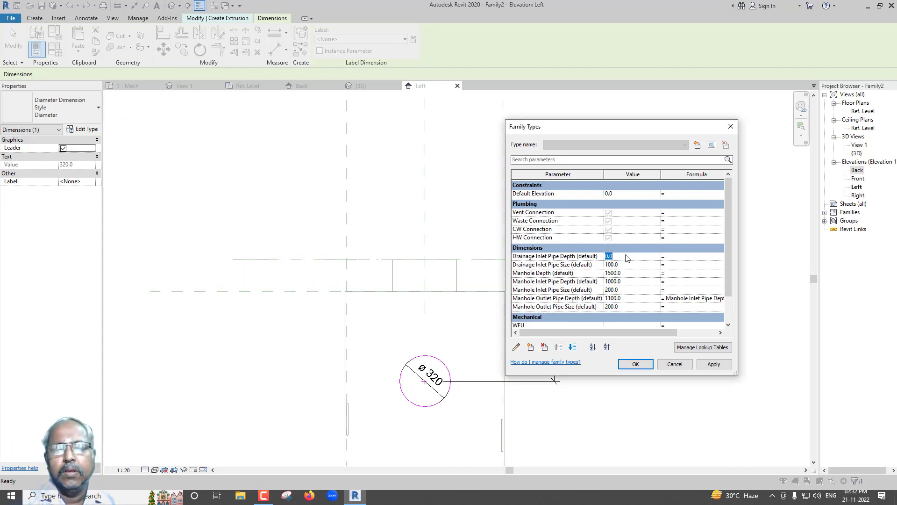
{"action": "type", "text": "600"}
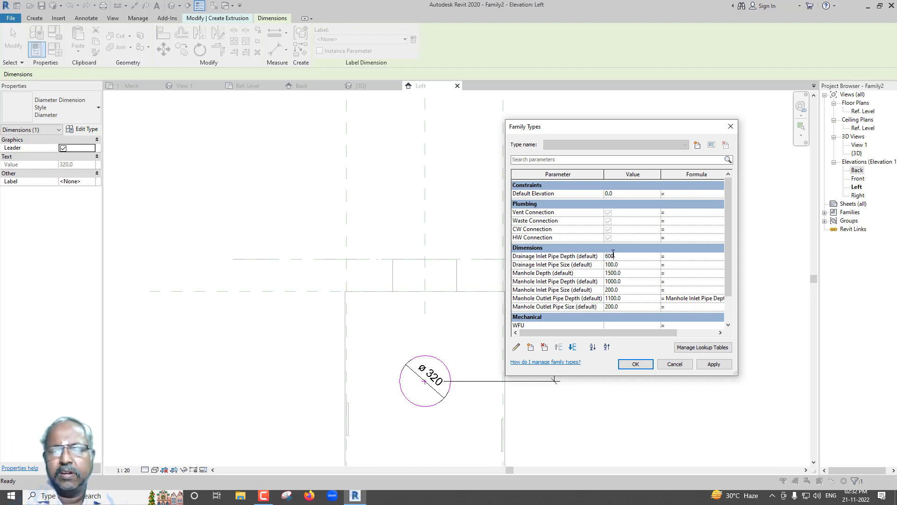
{"action": "left_click", "coordinate": [636, 364]}
Label the depth and diameter dimensions with Drainage Inlet Pipe Depth and Size, then finish the extrusion
{"action": "left_click", "coordinate": [558, 362]}
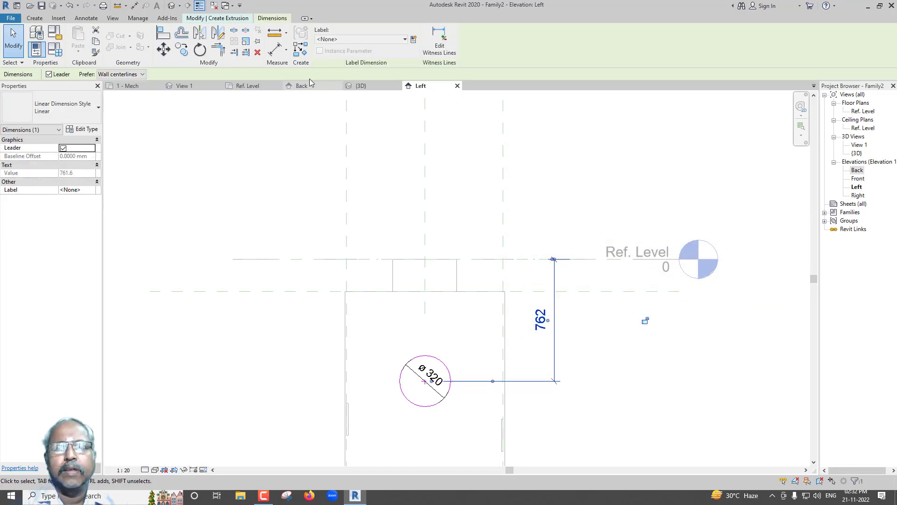
{"action": "left_click", "coordinate": [367, 40]}
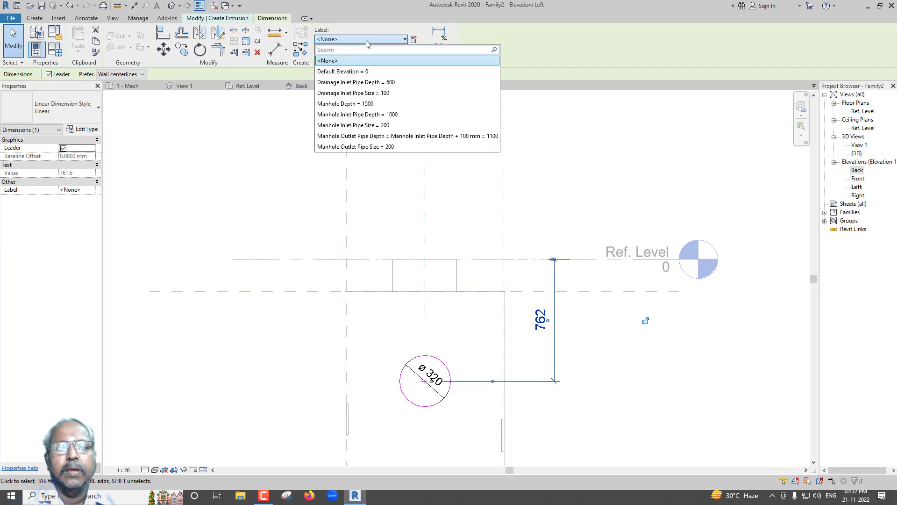
{"action": "key", "text": "Down"}
{"action": "key", "text": "Down"}
{"action": "key", "text": "Return"}
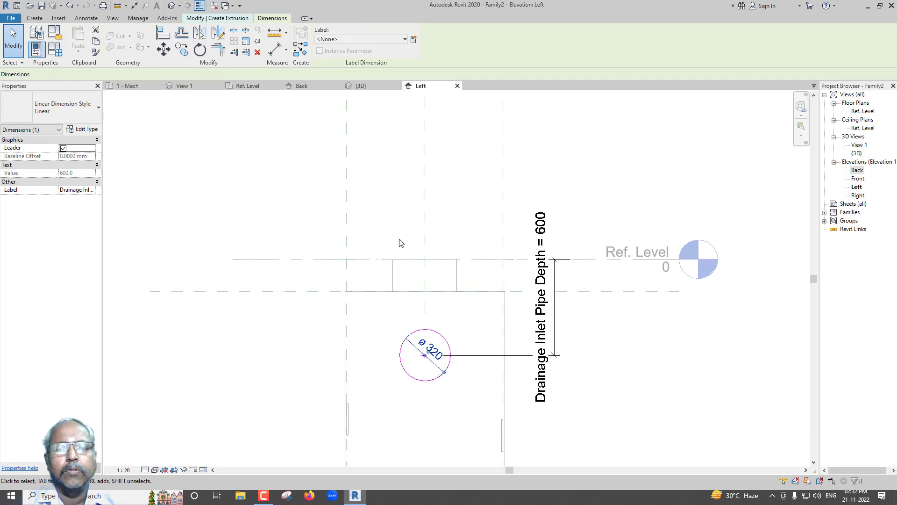
{"action": "left_click", "coordinate": [393, 40]}
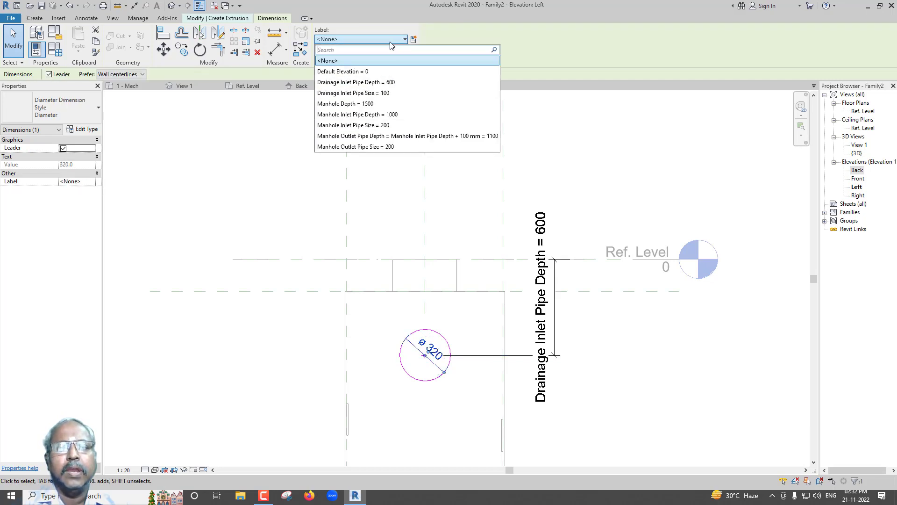
{"action": "left_click", "coordinate": [378, 94]}
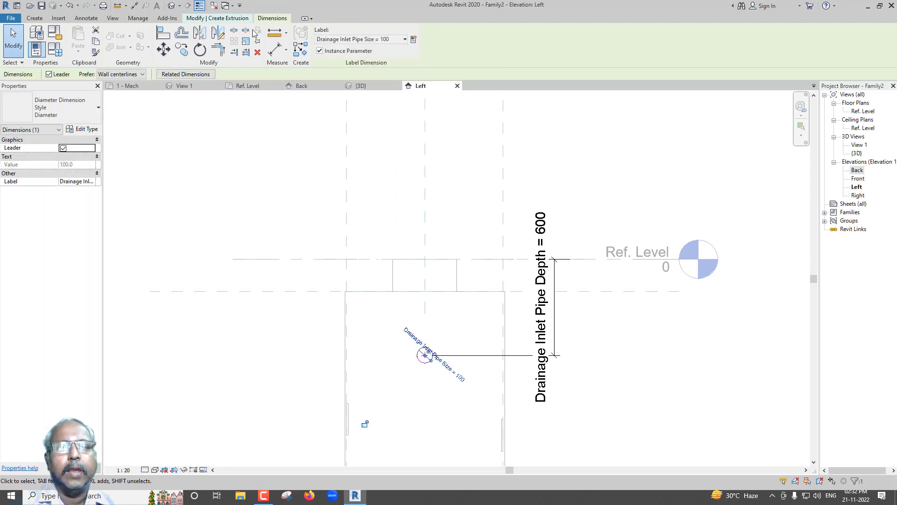
{"action": "left_click", "coordinate": [224, 18]}
{"action": "left_click", "coordinate": [322, 50]}
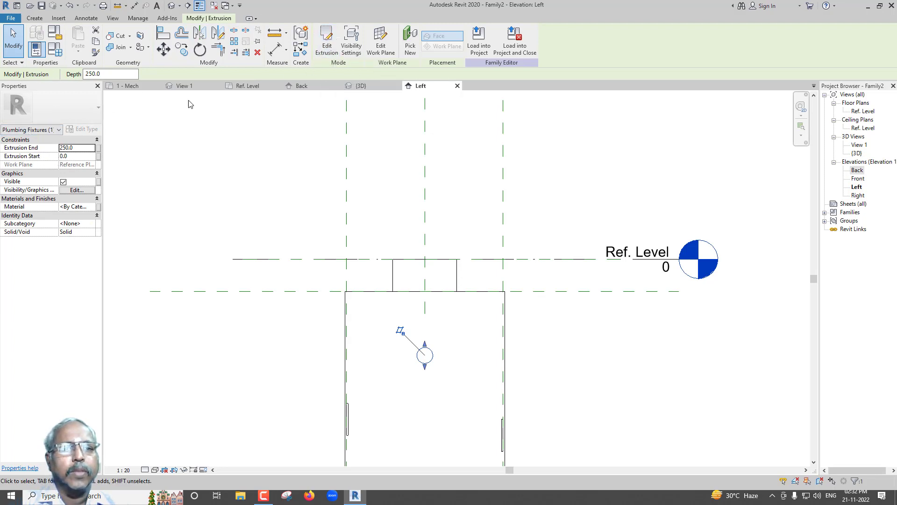
In the Ref. Level plan, set the side extrusion's Extrusion Start to -10 and End to 0
{"action": "left_click", "coordinate": [248, 86]}
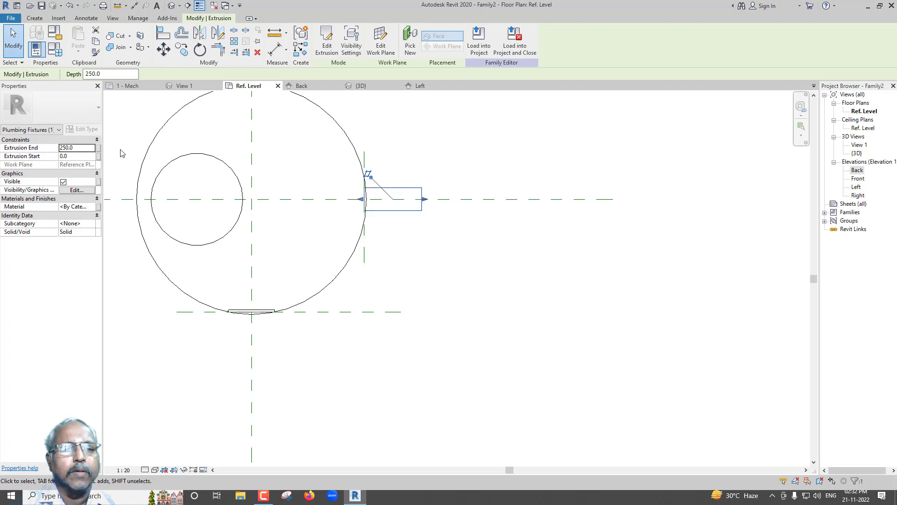
{"action": "key", "text": "Tab"}
{"action": "type", "text": "-10"}
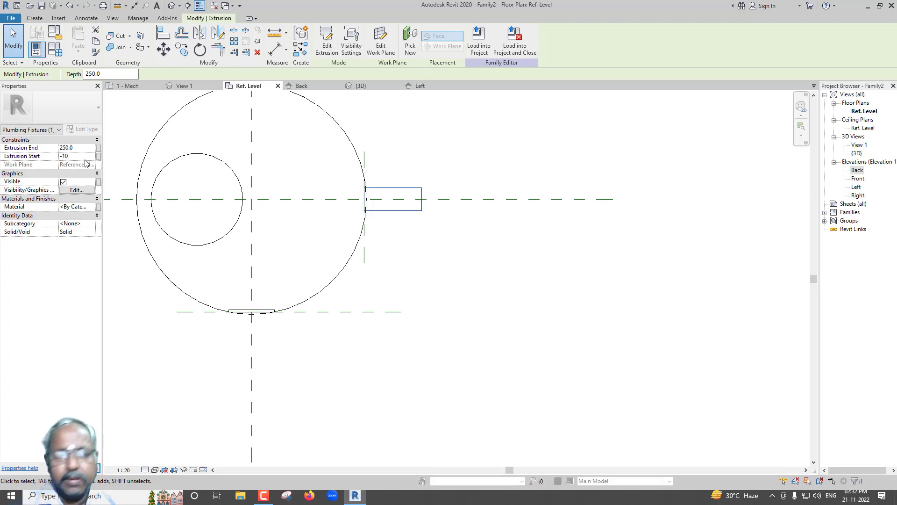
{"action": "left_click", "coordinate": [89, 148]}
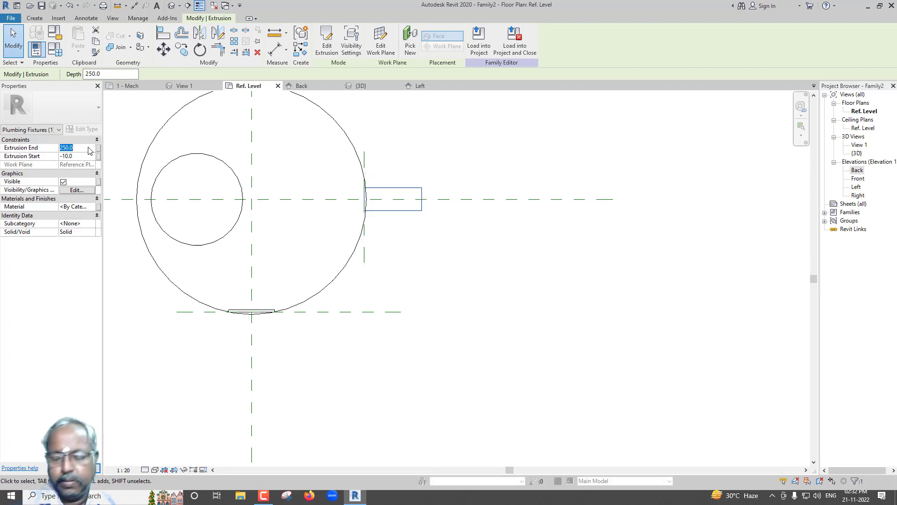
{"action": "type", "text": "0"}
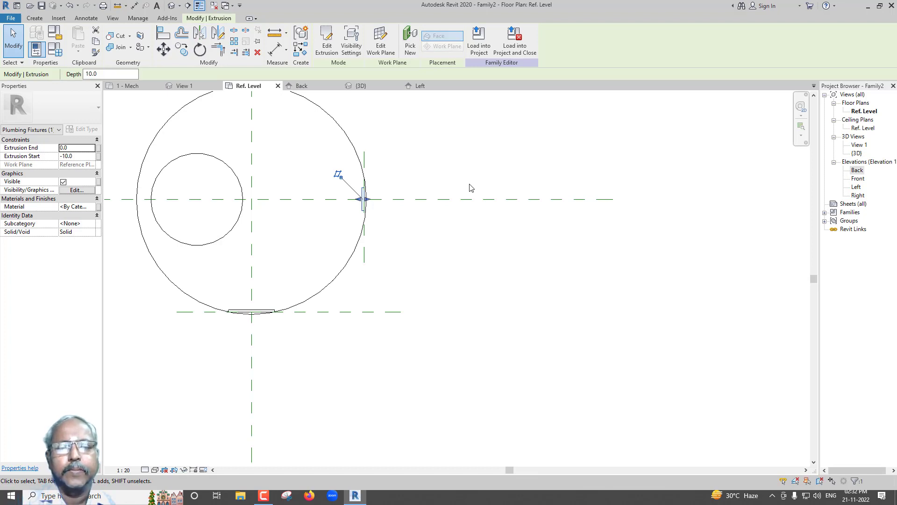
{"action": "left_click", "coordinate": [471, 187]}
{"action": "scroll", "coordinate": [470, 187], "scroll_direction": "down", "scroll_amount": 1}
{"action": "scroll", "coordinate": [470, 187], "scroll_direction": "down", "scroll_amount": 1}
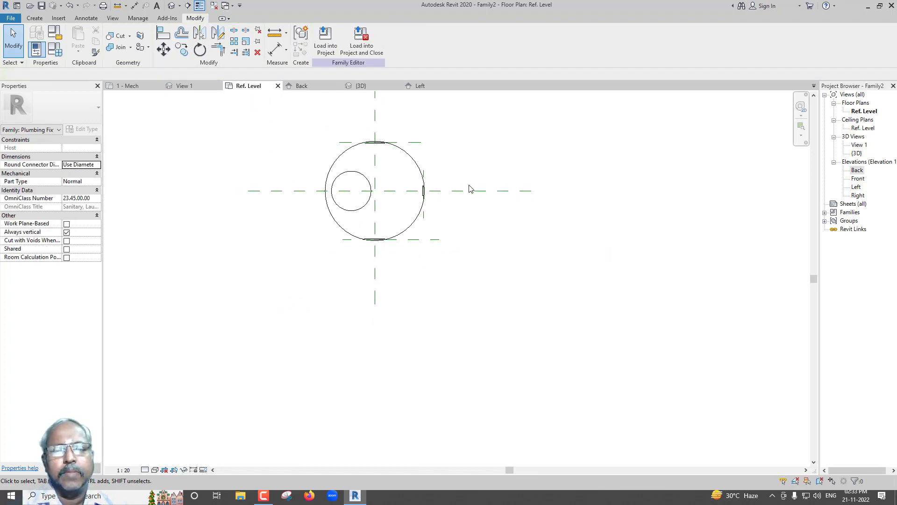
Save the family as Manhole.rfa
{"action": "key", "text": "ctrl+s"}
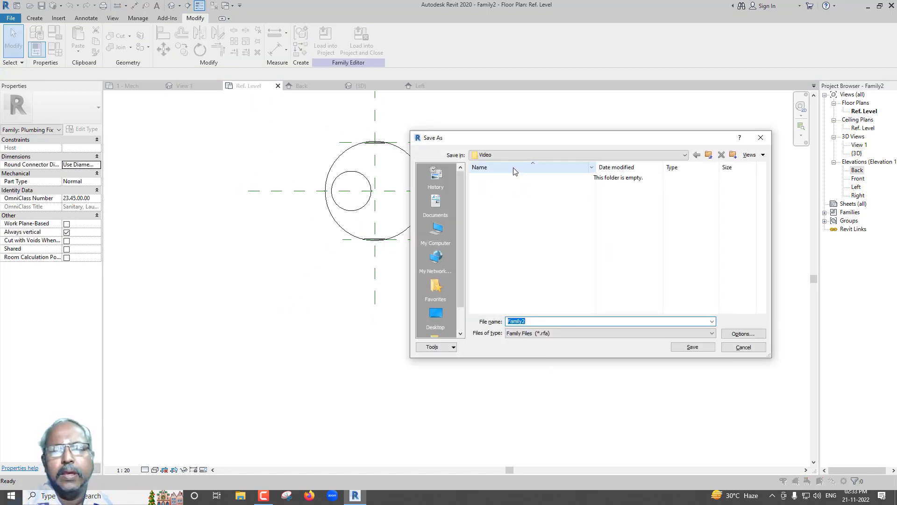
{"action": "left_click", "coordinate": [741, 334]}
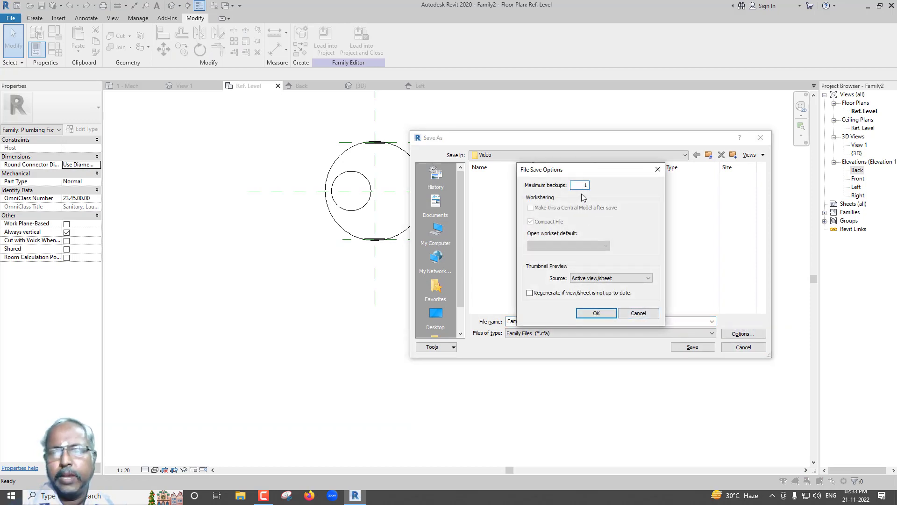
{"action": "left_click", "coordinate": [595, 313]}
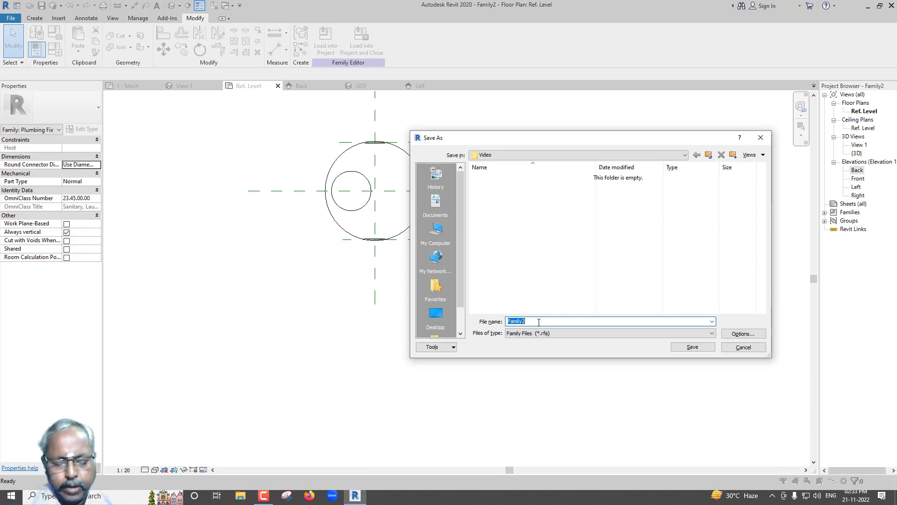
{"action": "type", "text": "Manhole"}
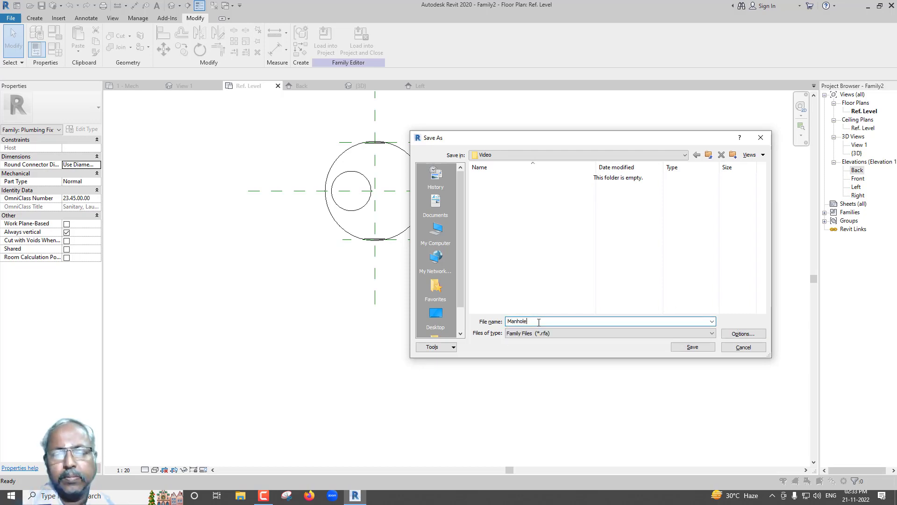
{"action": "left_click", "coordinate": [699, 350]}
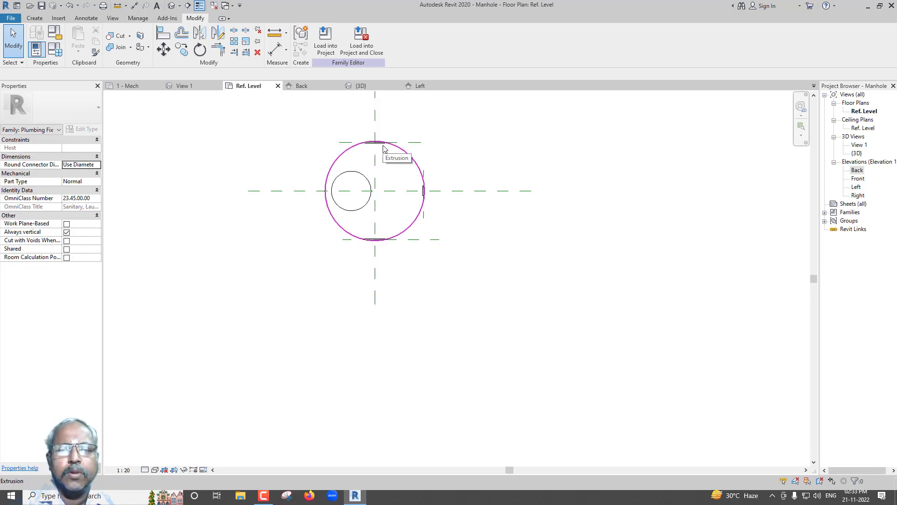
Open the 3D view and orbit the manhole to inspect its openings
{"action": "left_click", "coordinate": [363, 86]}
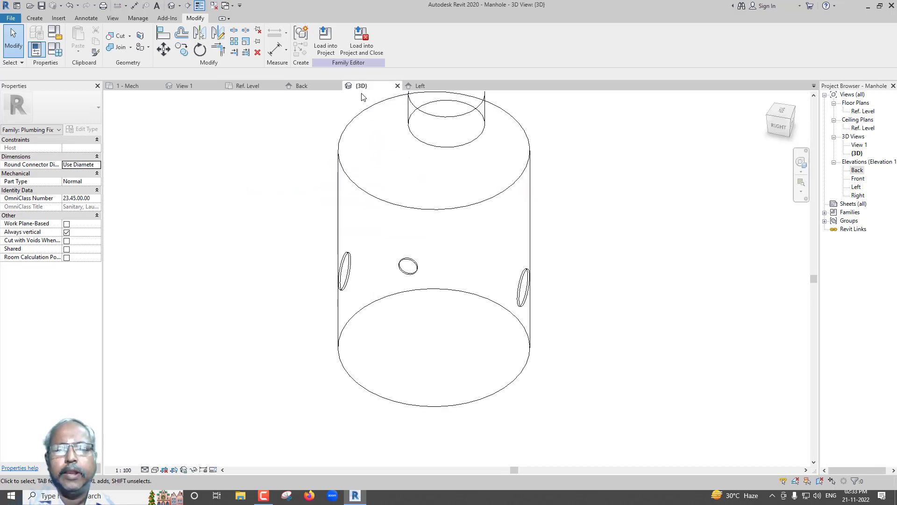
{"action": "left_click", "coordinate": [521, 291]}
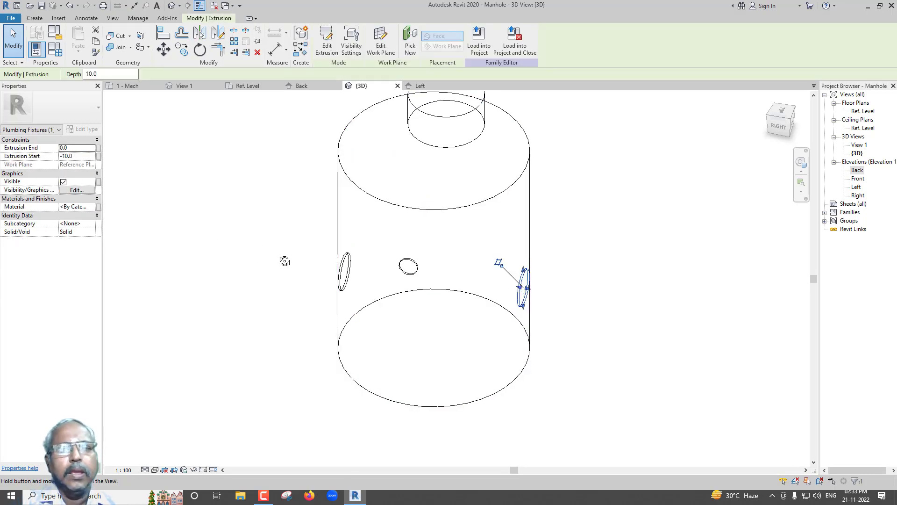
{"action": "middle_click_drag", "start_coordinate": [283, 259], "coordinate": [451, 341], "text": "shift"}
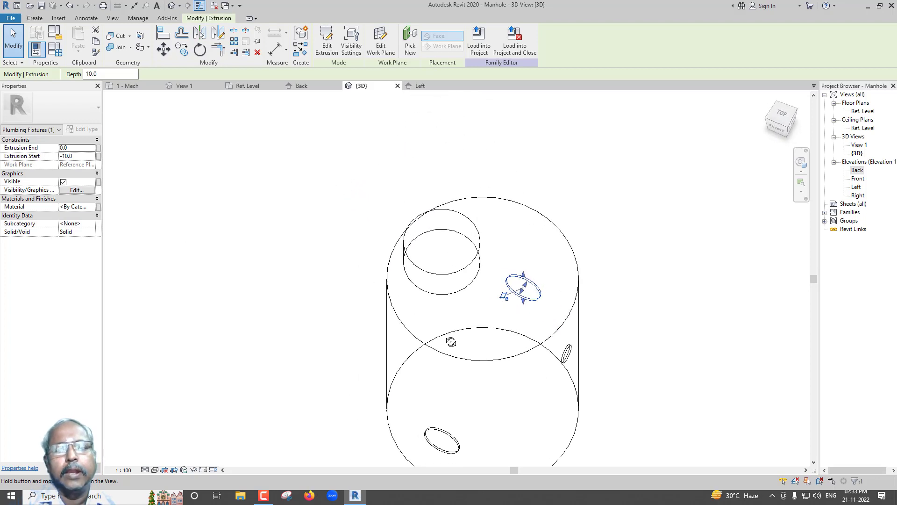
{"action": "middle_click_drag", "start_coordinate": [451, 341], "coordinate": [281, 275], "text": "shift"}
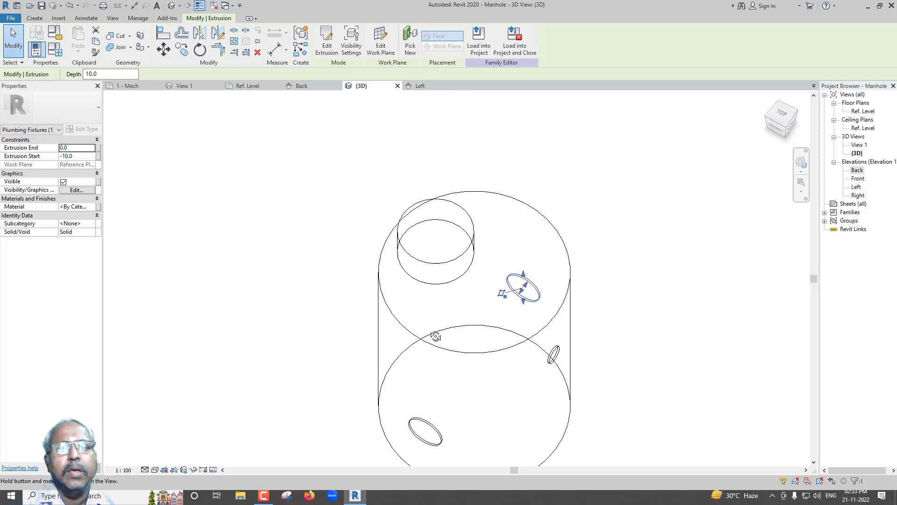
{"action": "left_click", "coordinate": [269, 270]}
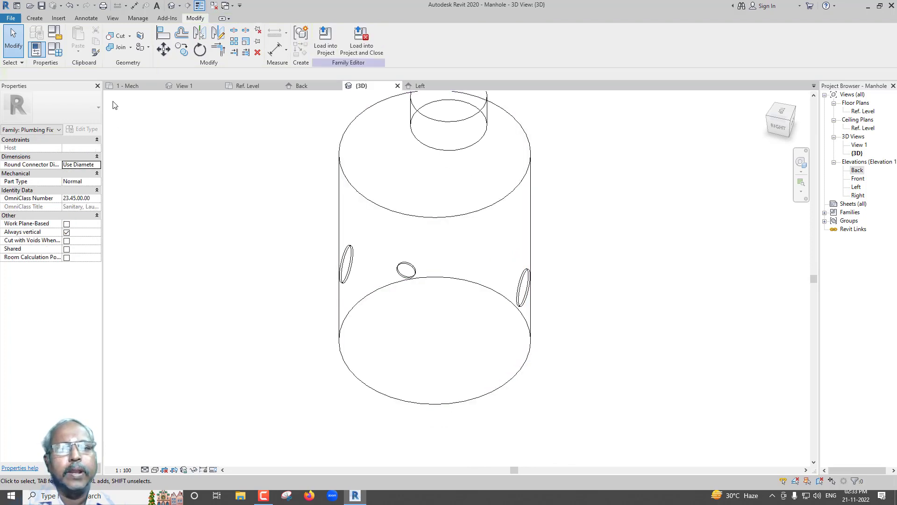
Place pipe connectors on the right, left and middle openings
{"action": "left_click", "coordinate": [35, 19]}
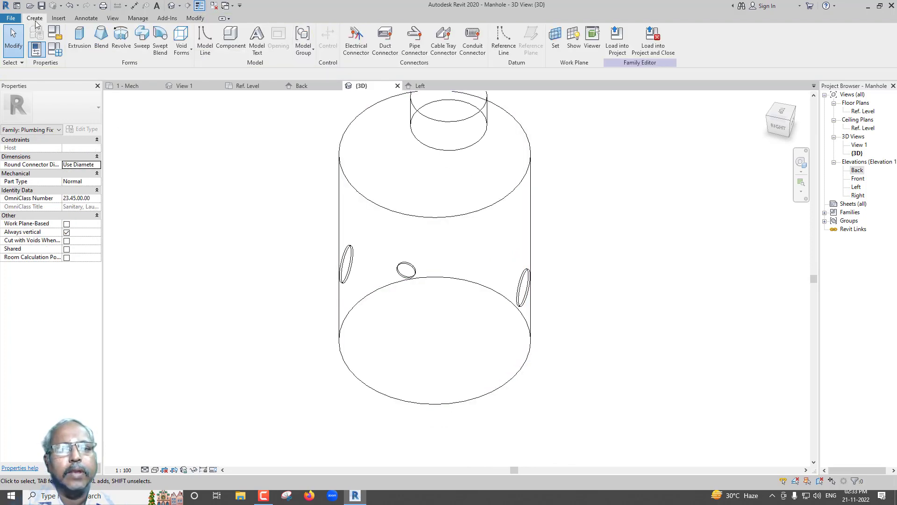
{"action": "left_click", "coordinate": [415, 38]}
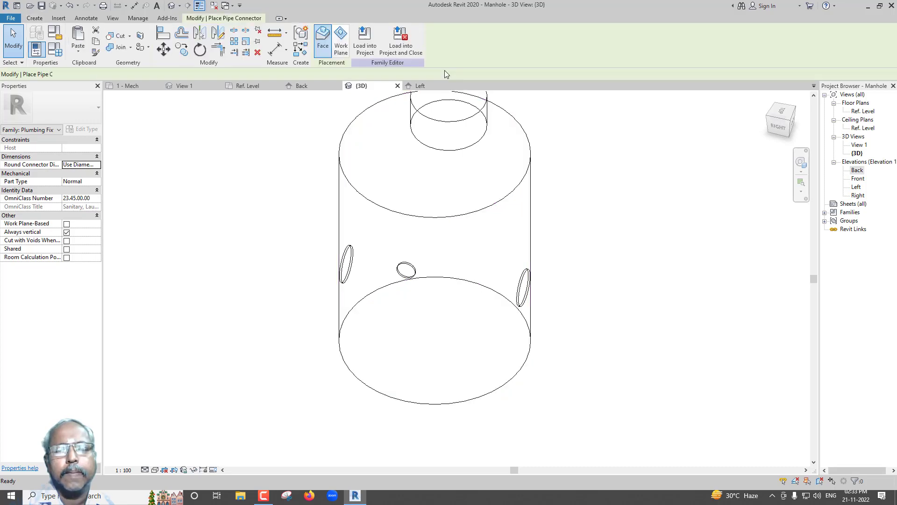
{"action": "left_click", "coordinate": [523, 290]}
{"action": "scroll", "coordinate": [334, 295], "scroll_direction": "up", "scroll_amount": 2}
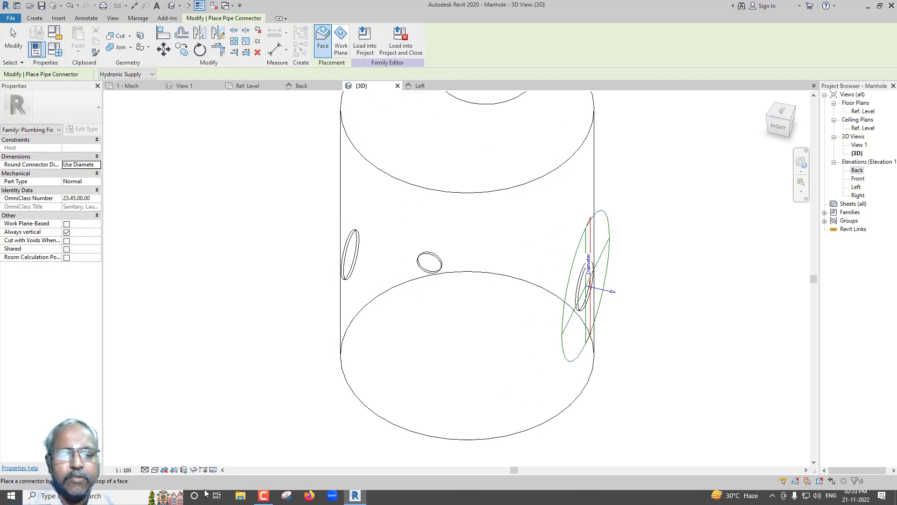
{"action": "scroll", "coordinate": [273, 257], "scroll_direction": "up", "scroll_amount": 1}
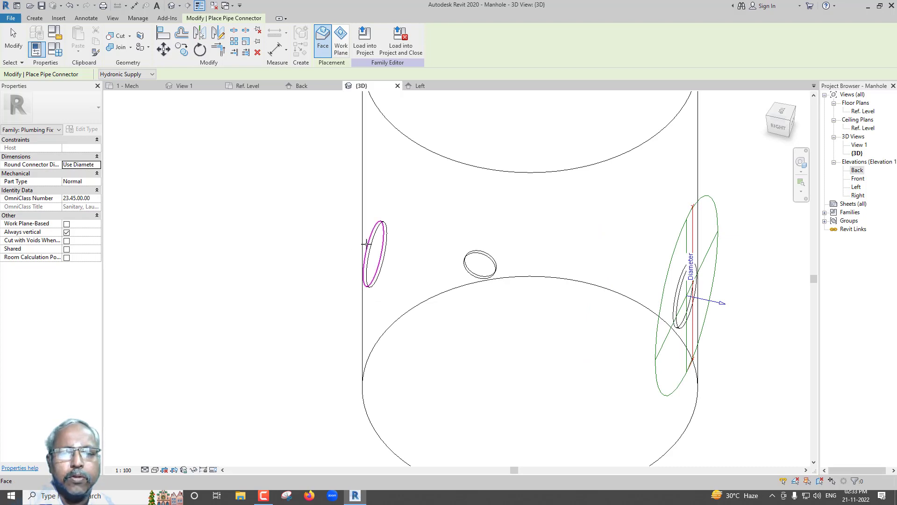
{"action": "left_click", "coordinate": [367, 244]}
{"action": "left_click", "coordinate": [494, 263]}
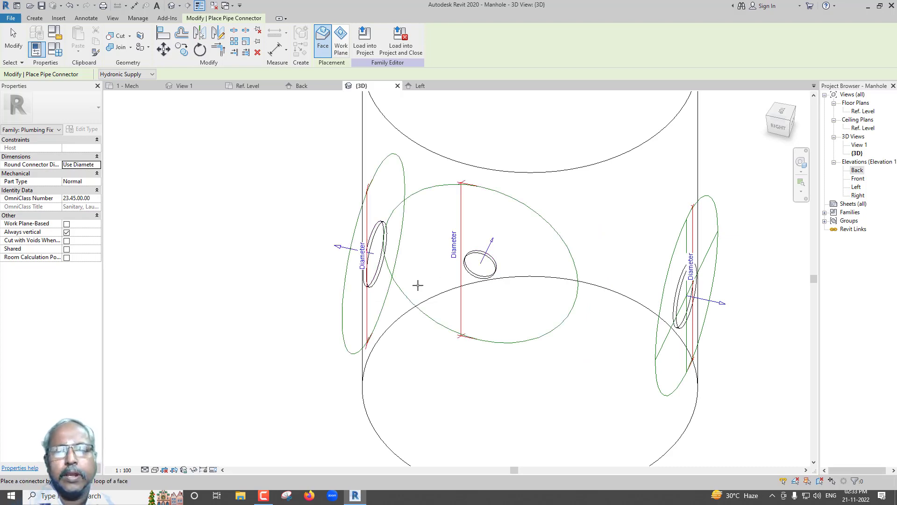
{"action": "key", "text": "Escape"}
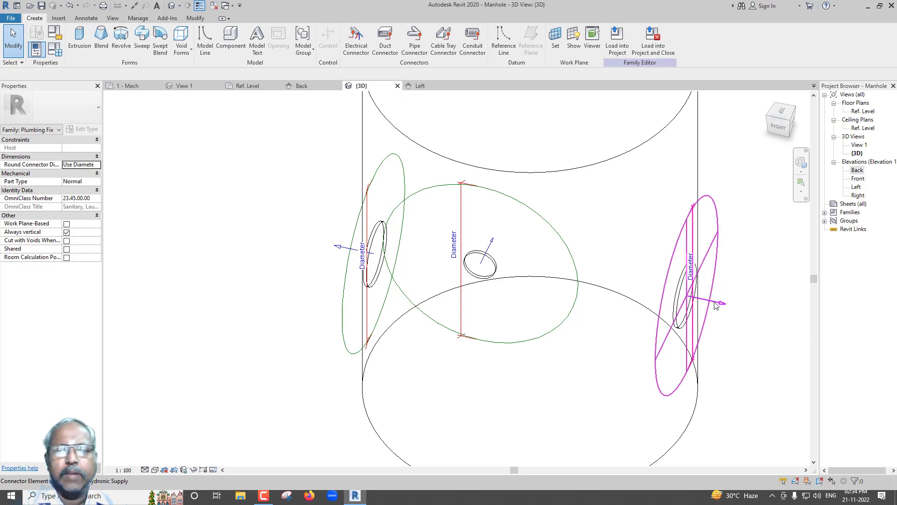
{"action": "scroll", "coordinate": [514, 251], "scroll_direction": "down", "scroll_amount": 2}
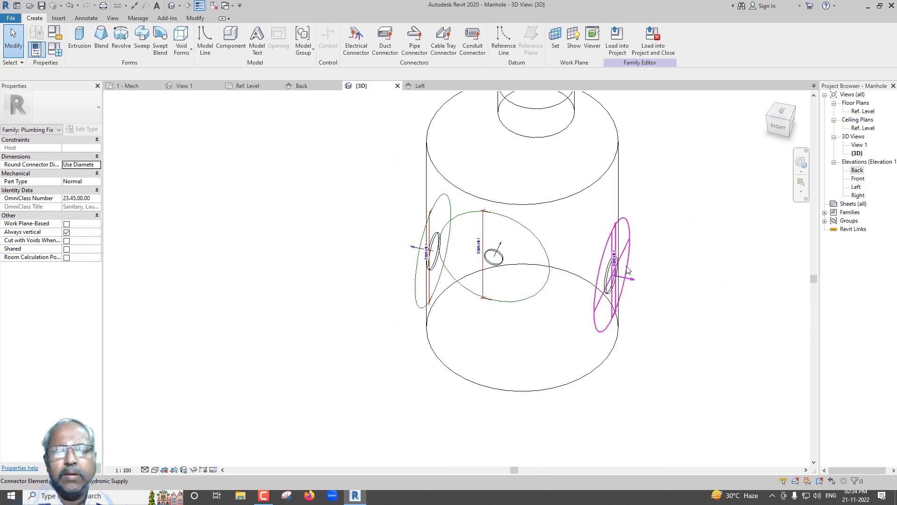
Link the first connector's diameter to Manhole Inlet Pipe Size with flow direction In
{"action": "left_click", "coordinate": [631, 281]}
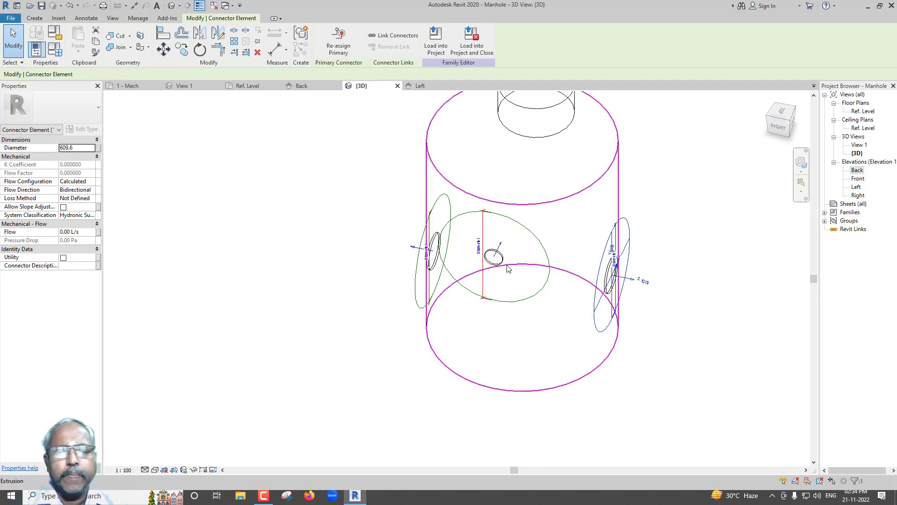
{"action": "mouse_move", "coordinate": [507, 267]}
{"action": "middle_mouse_down", "text": "shift"}
{"action": "mouse_move", "coordinate": [587, 274]}
{"action": "mouse_move", "coordinate": [639, 308]}
{"action": "mouse_move", "coordinate": [407, 224]}
{"action": "middle_mouse_up", "text": "shift"}
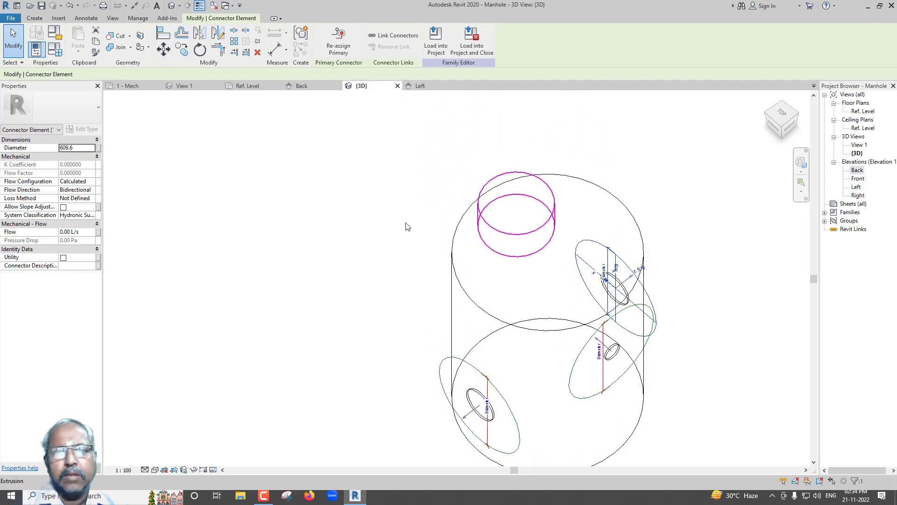
{"action": "left_click", "coordinate": [248, 86]}
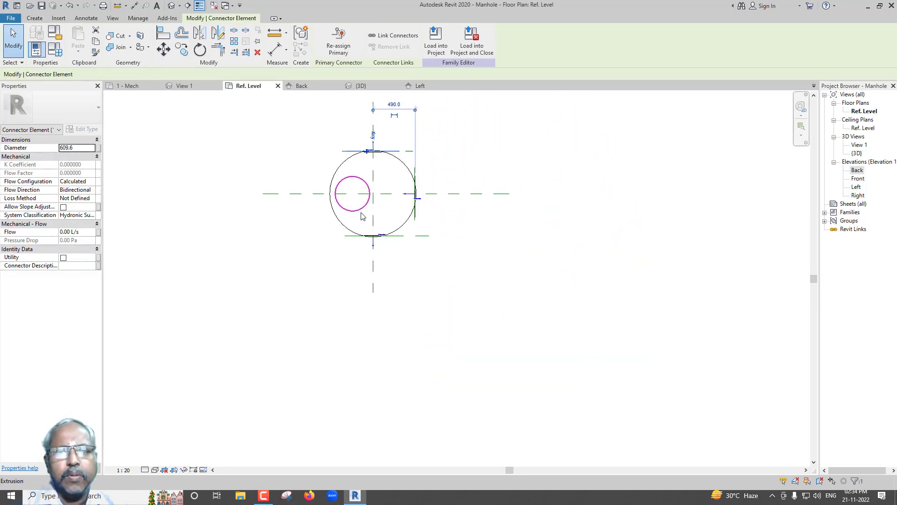
{"action": "scroll", "coordinate": [369, 141], "scroll_direction": "up", "scroll_amount": 1}
{"action": "scroll", "coordinate": [369, 155], "scroll_direction": "up", "scroll_amount": 3}
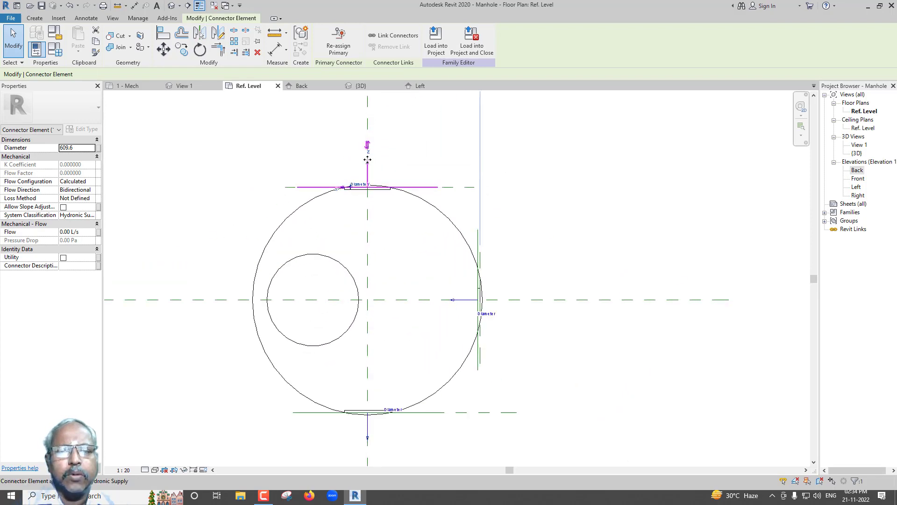
{"action": "scroll", "coordinate": [369, 158], "scroll_direction": "up", "scroll_amount": 2}
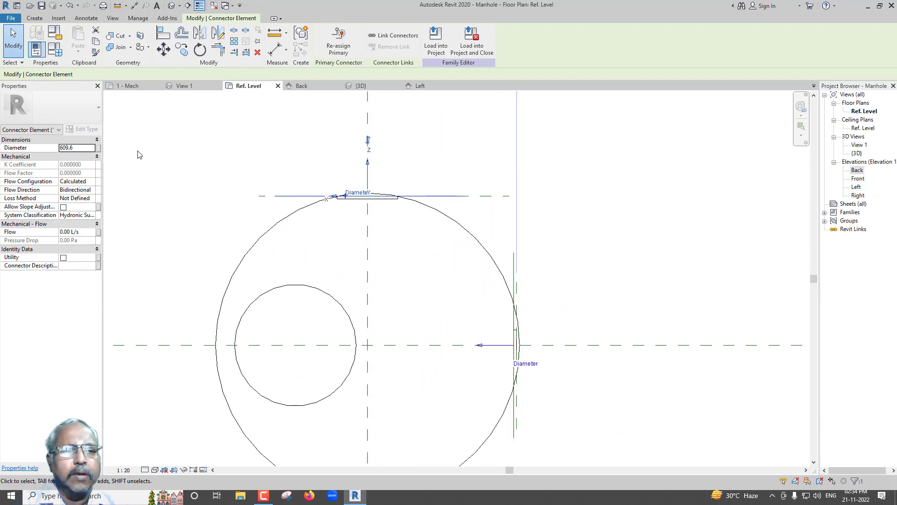
{"action": "left_click", "coordinate": [99, 148]}
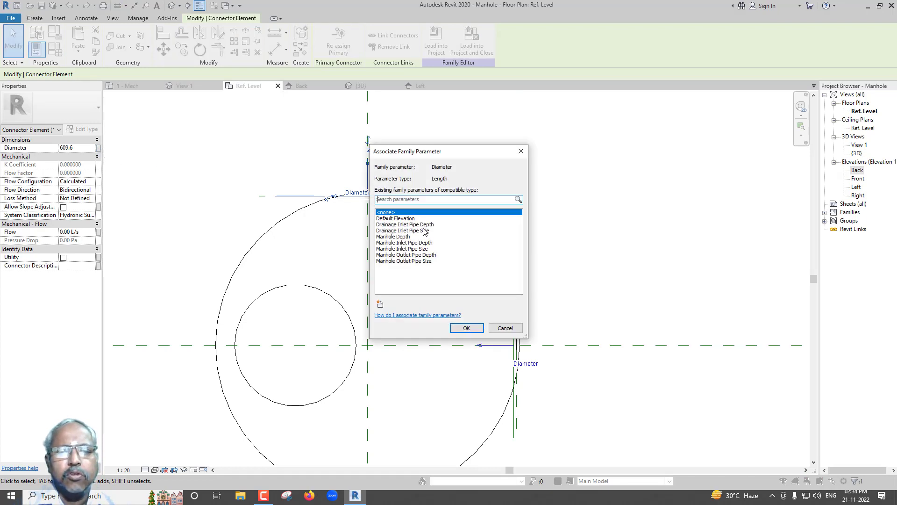
{"action": "left_click", "coordinate": [406, 249]}
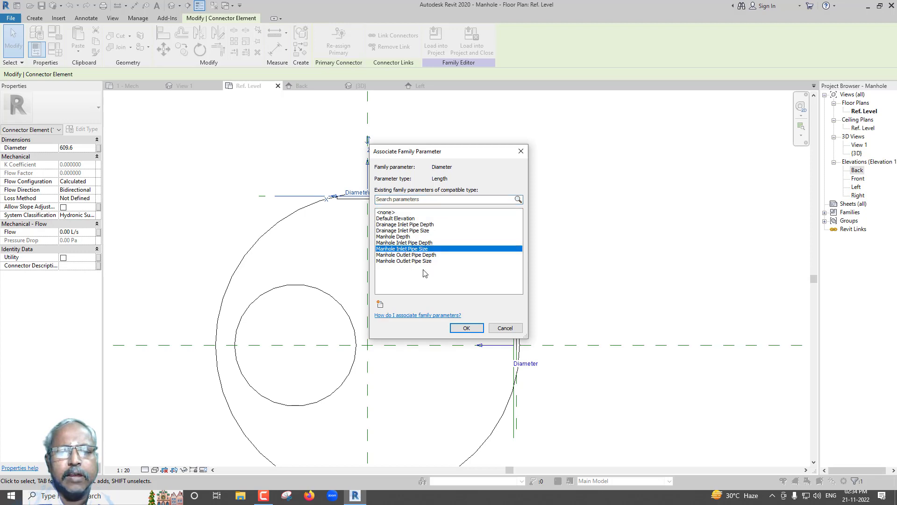
{"action": "left_click", "coordinate": [466, 328]}
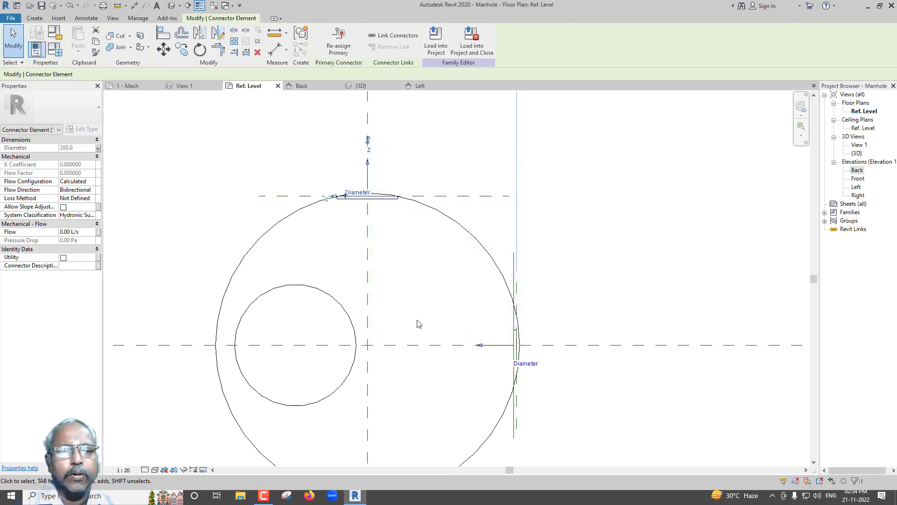
{"action": "left_click", "coordinate": [93, 192]}
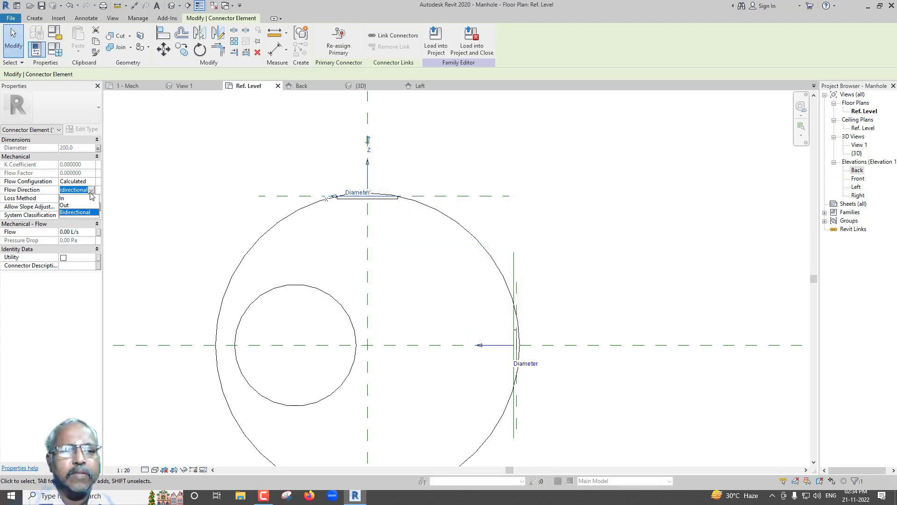
{"action": "left_click", "coordinate": [75, 198]}
{"action": "scroll", "coordinate": [407, 139], "scroll_direction": "down", "scroll_amount": 3}
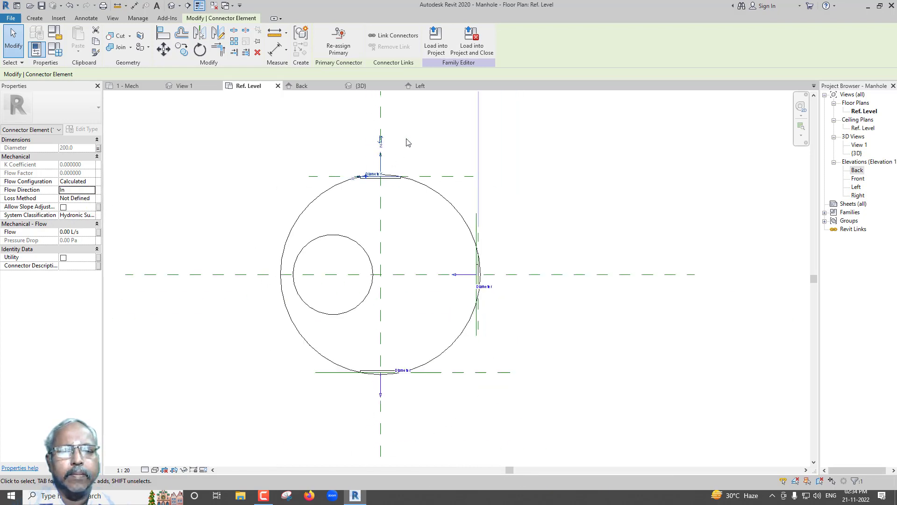
{"action": "scroll", "coordinate": [407, 139], "scroll_direction": "down", "scroll_amount": 1}
{"action": "scroll", "coordinate": [404, 313], "scroll_direction": "up", "scroll_amount": 1}
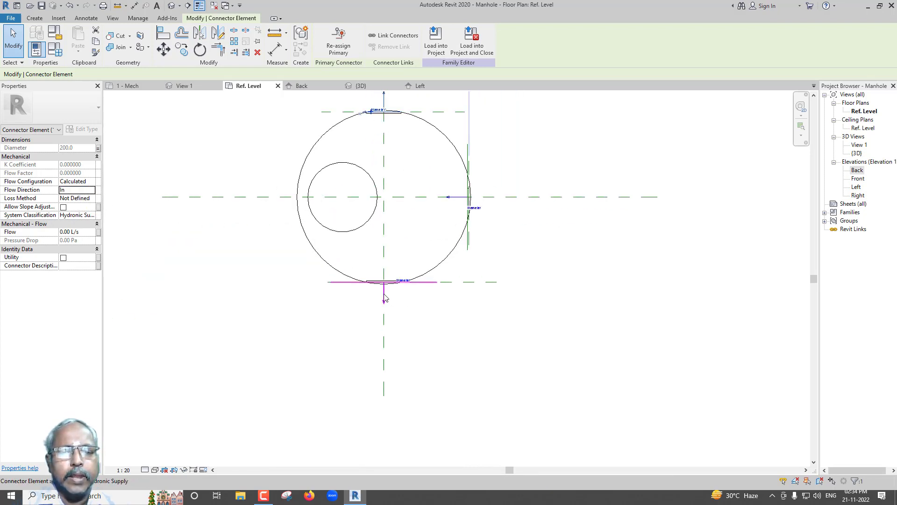
Link the bottom connector's diameter to Manhole Outlet Pipe Size with flow direction Out
{"action": "left_click", "coordinate": [397, 293]}
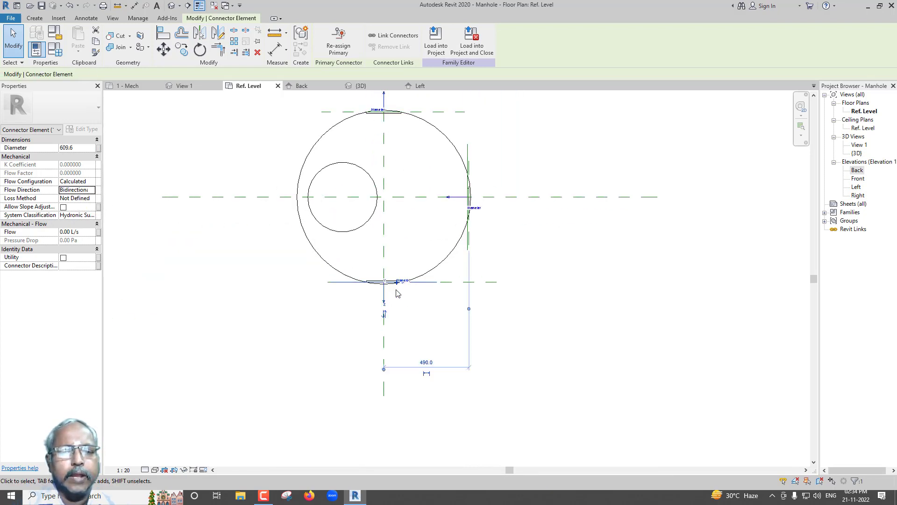
{"action": "left_click", "coordinate": [99, 148]}
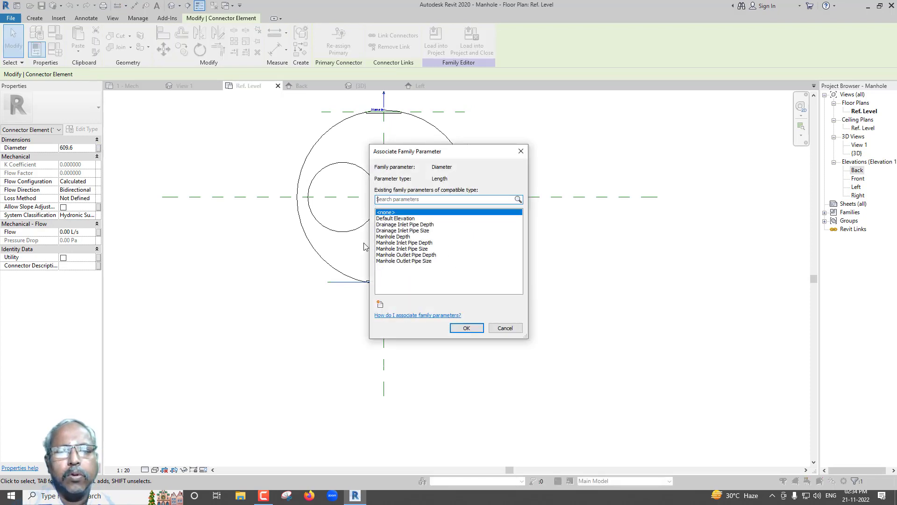
{"action": "left_click", "coordinate": [393, 261]}
{"action": "left_click", "coordinate": [467, 327]}
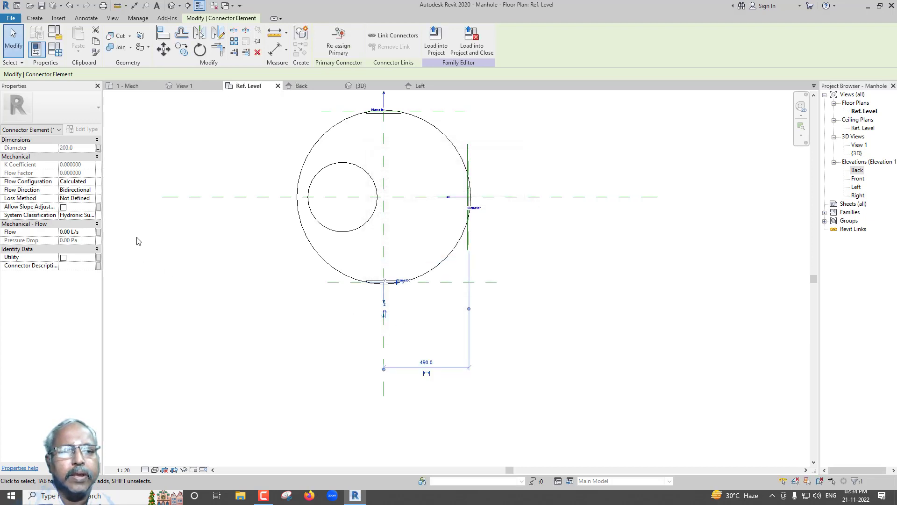
{"action": "left_click", "coordinate": [96, 190]}
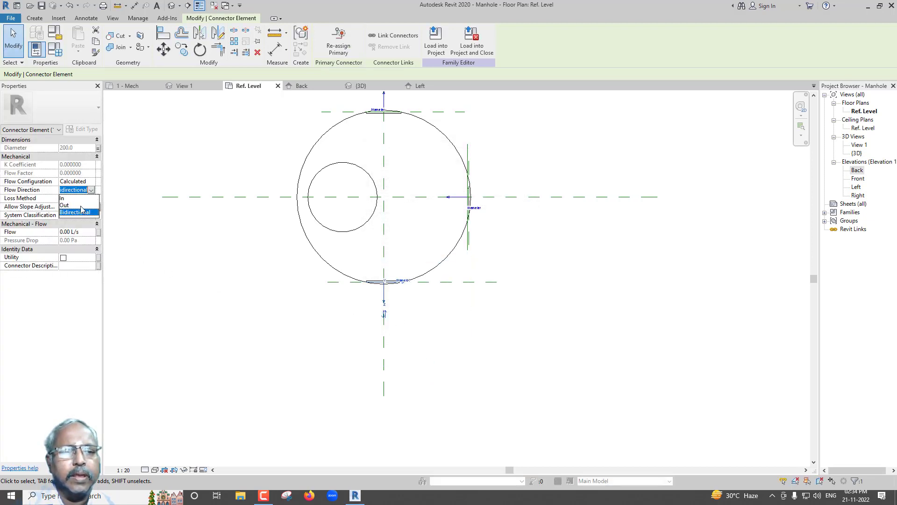
{"action": "left_click", "coordinate": [74, 215]}
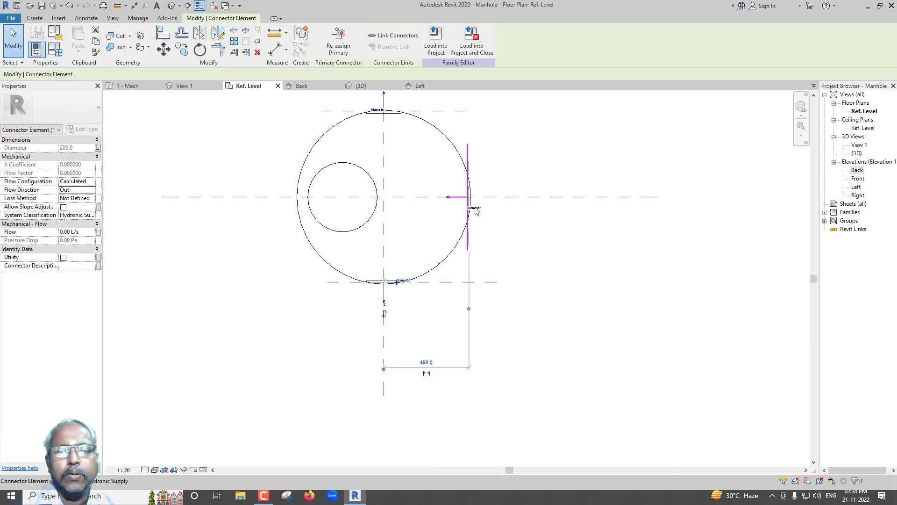
Link the right connector's diameter to Drainage Inlet Pipe Size with flow direction In
{"action": "left_click", "coordinate": [461, 201]}
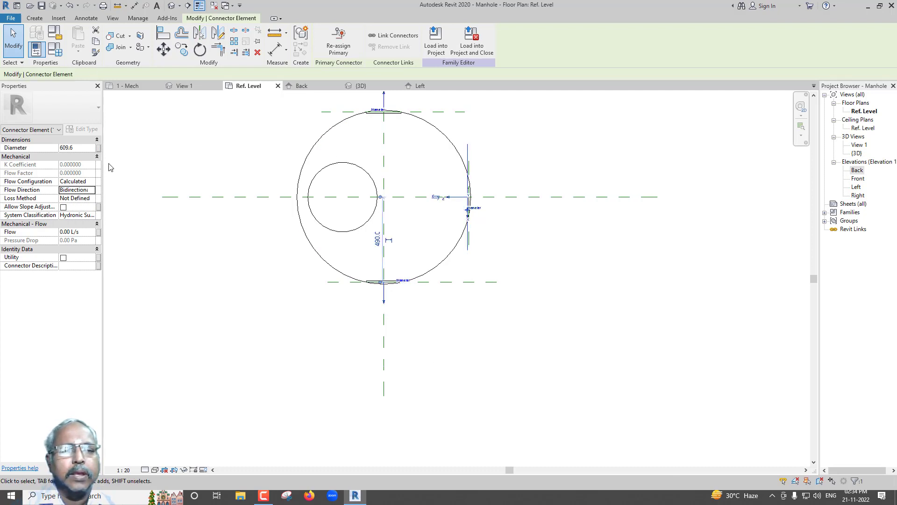
{"action": "left_click", "coordinate": [98, 148]}
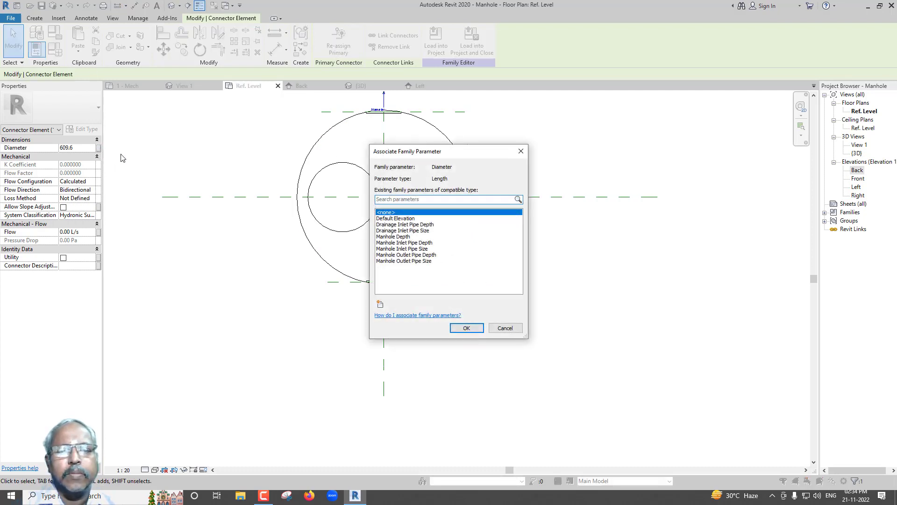
{"action": "left_click", "coordinate": [393, 231]}
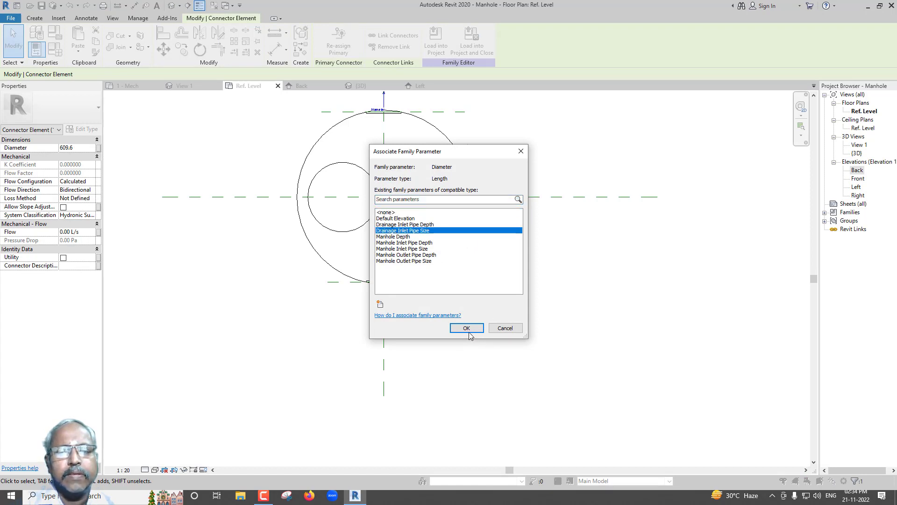
{"action": "left_click", "coordinate": [467, 328]}
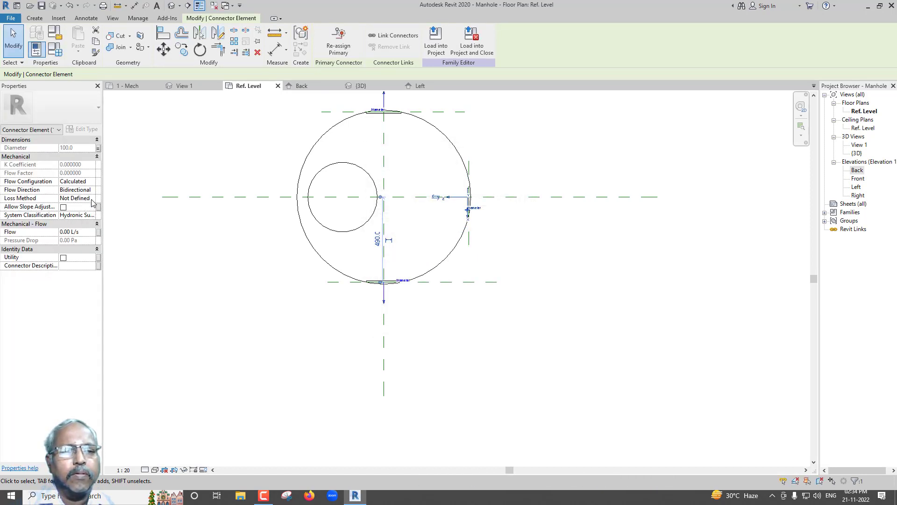
{"action": "left_click", "coordinate": [93, 192]}
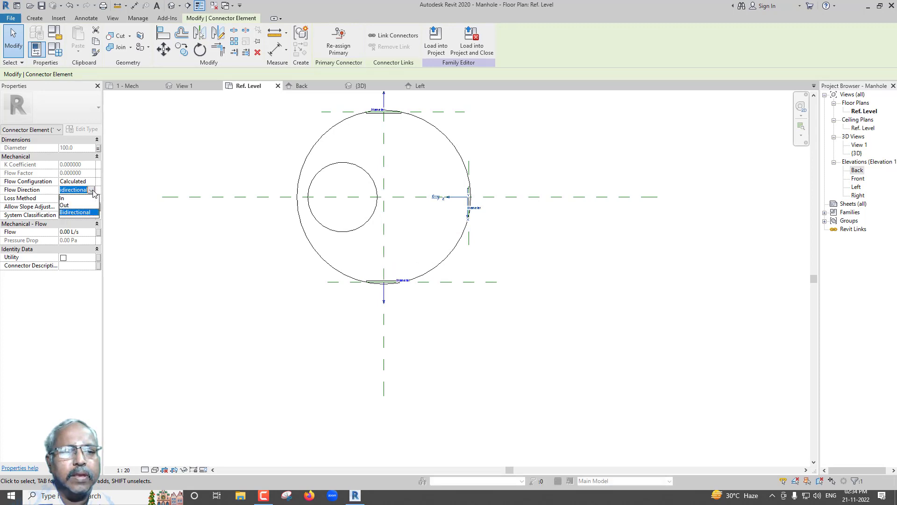
{"action": "left_click", "coordinate": [70, 198]}
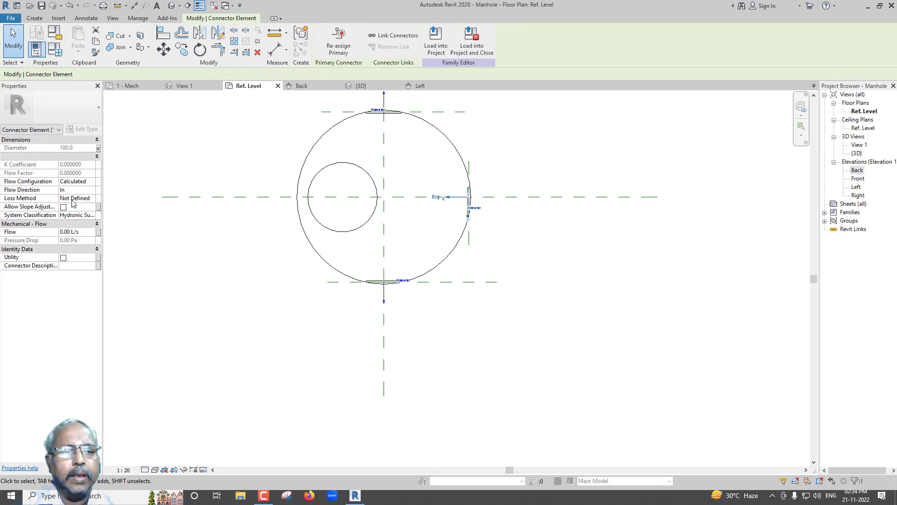
{"action": "left_click", "coordinate": [545, 282]}
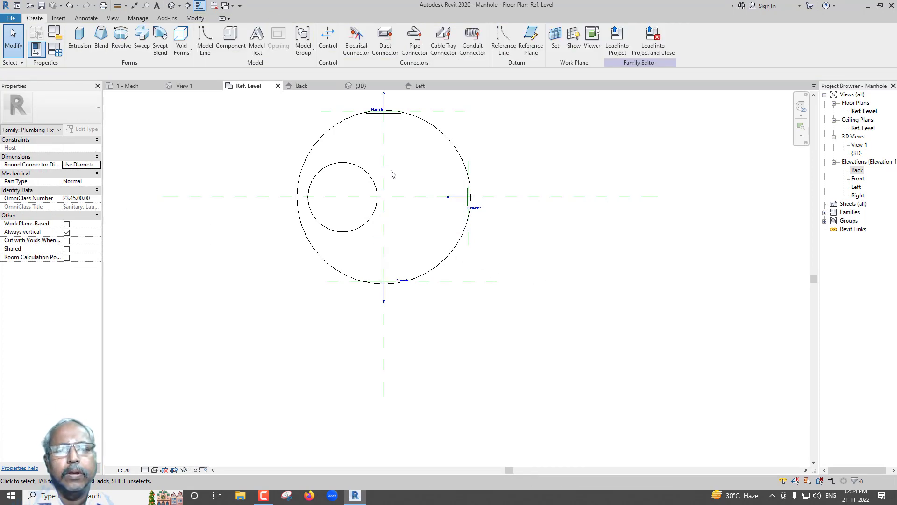
Show the 3D manhole in Realistic visual style and orbit to inspect the connectors
{"action": "left_click", "coordinate": [361, 86]}
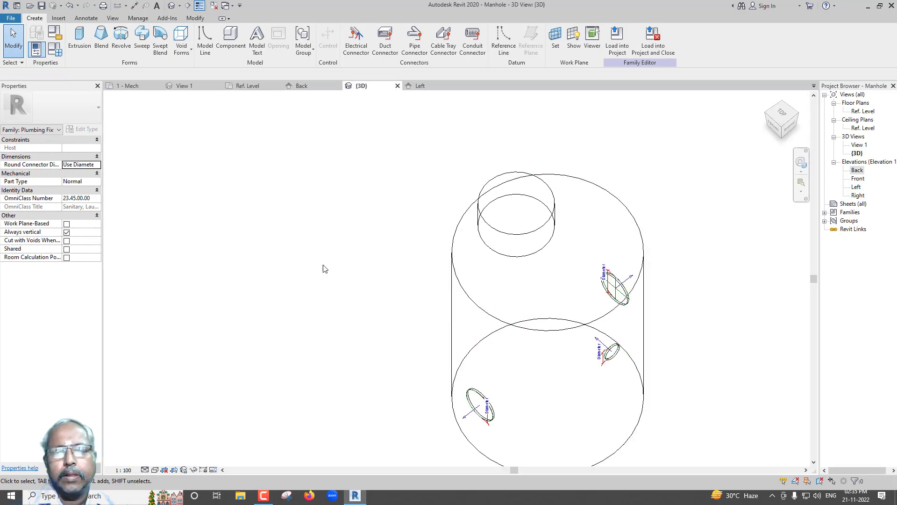
{"action": "left_click", "coordinate": [155, 470]}
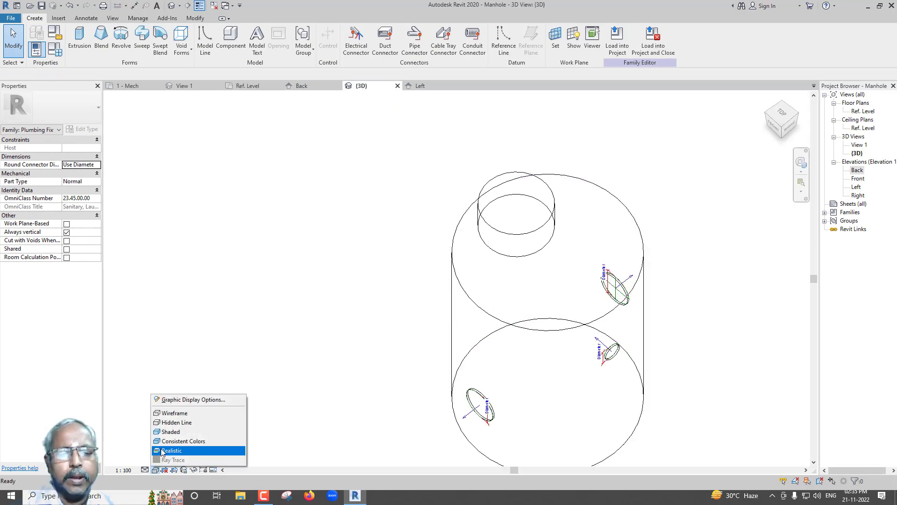
{"action": "left_click", "coordinate": [171, 432]}
{"action": "scroll", "coordinate": [240, 330], "scroll_direction": "down", "scroll_amount": 3}
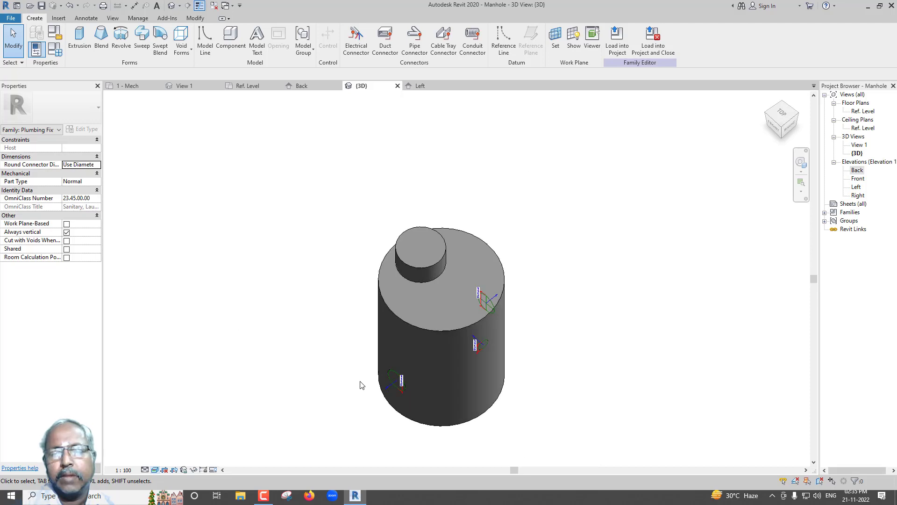
{"action": "middle_click_drag", "start_coordinate": [241, 331], "coordinate": [330, 369], "text": "shift"}
{"action": "scroll", "coordinate": [366, 356], "scroll_direction": "up", "scroll_amount": 2}
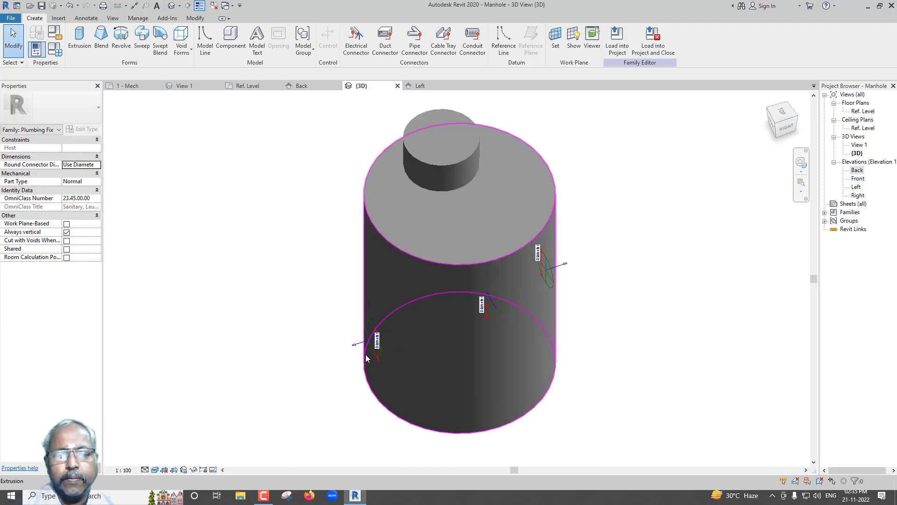
{"action": "scroll", "coordinate": [365, 355], "scroll_direction": "up", "scroll_amount": 2}
{"action": "scroll", "coordinate": [365, 356], "scroll_direction": "up", "scroll_amount": 1}
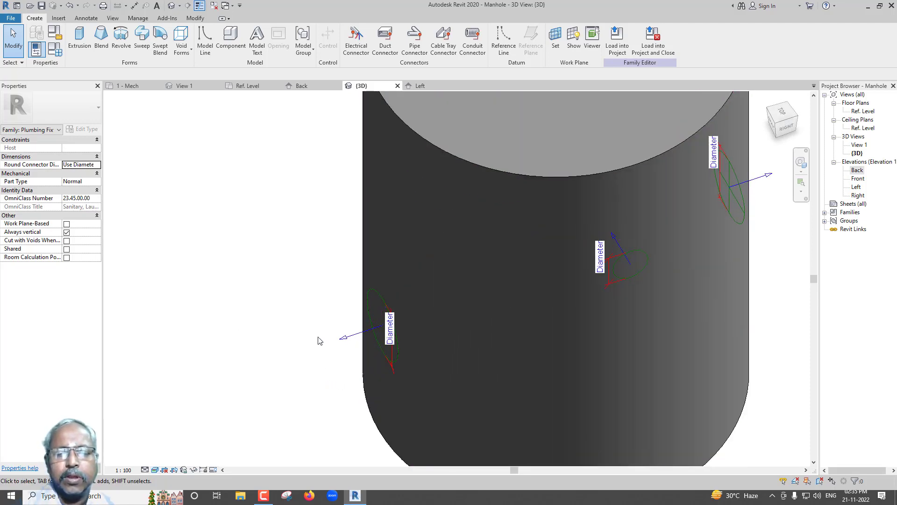
{"action": "scroll", "coordinate": [319, 341], "scroll_direction": "down", "scroll_amount": 3}
{"action": "scroll", "coordinate": [395, 360], "scroll_direction": "down", "scroll_amount": 2}
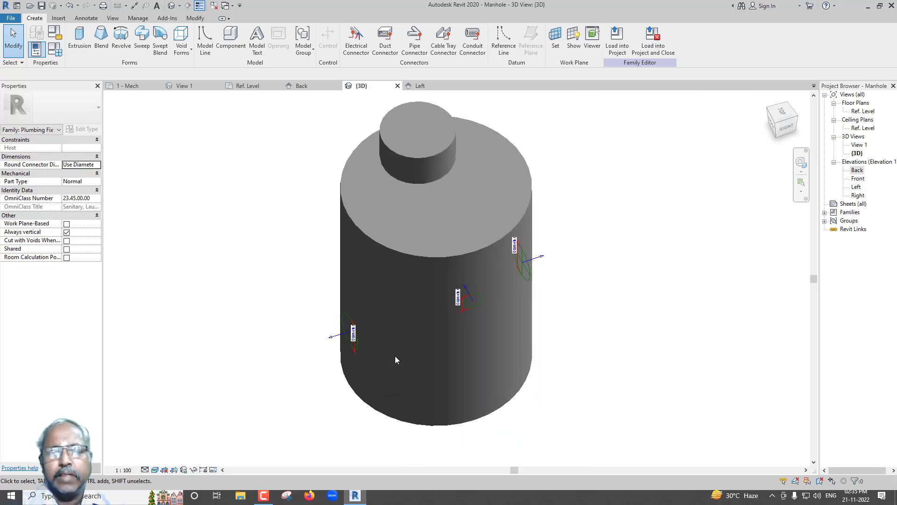
{"action": "mouse_move", "coordinate": [397, 365]}
{"action": "middle_mouse_down", "text": "shift"}
{"action": "mouse_move", "coordinate": [330, 341]}
{"action": "mouse_move", "coordinate": [421, 373]}
{"action": "mouse_move", "coordinate": [430, 390]}
{"action": "middle_mouse_up", "text": "shift"}
{"action": "scroll", "coordinate": [366, 360], "scroll_direction": "up", "scroll_amount": 2}
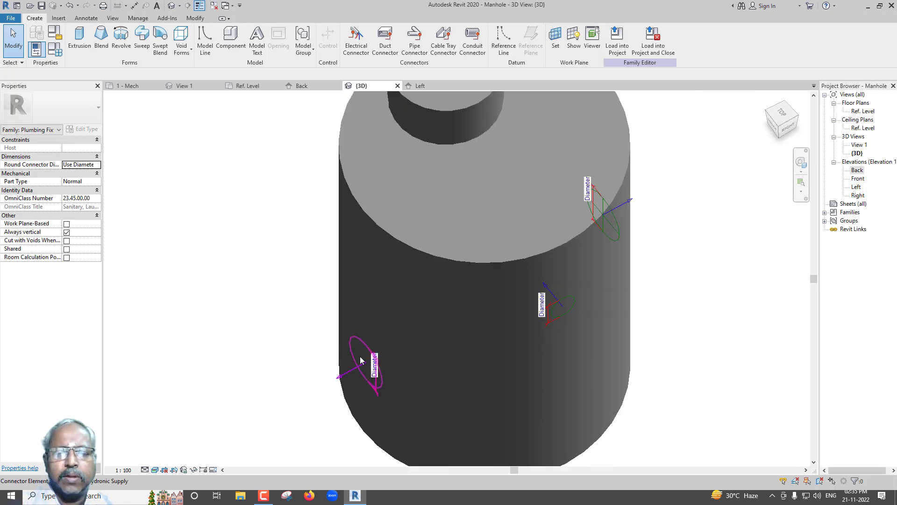
{"action": "scroll", "coordinate": [364, 359], "scroll_direction": "up", "scroll_amount": 1}
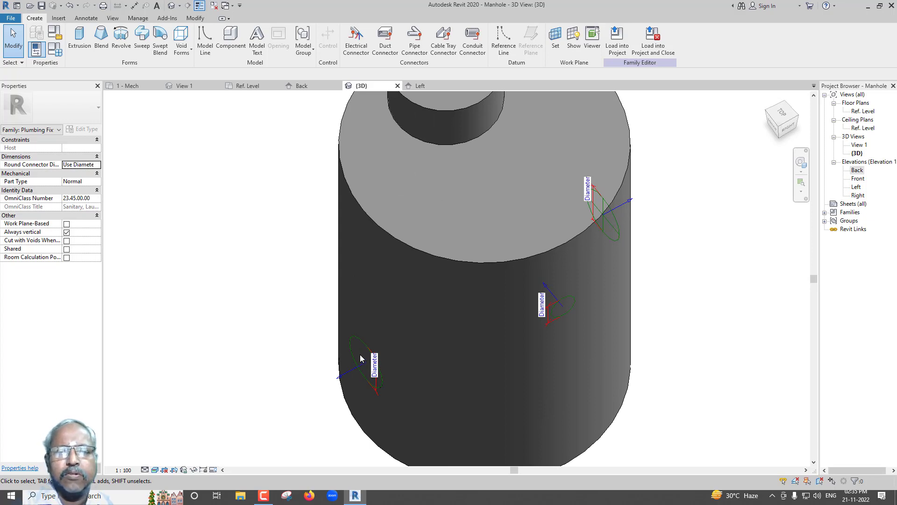
Return to the Ref. Level floor plan
{"action": "left_click", "coordinate": [248, 86]}
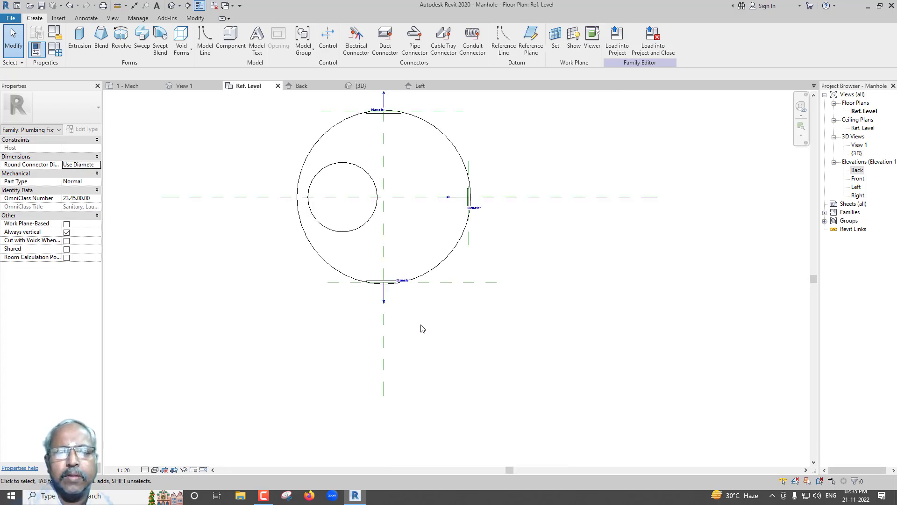
{"action": "scroll", "coordinate": [382, 283], "scroll_direction": "up", "scroll_amount": 2}
{"action": "scroll", "coordinate": [382, 282], "scroll_direction": "up", "scroll_amount": 2}
{"action": "scroll", "coordinate": [382, 282], "scroll_direction": "up", "scroll_amount": 1}
Set the first extrusion's Extrusion Start to 5.0, making a 5.0 to 10.0 stub
{"action": "left_click", "coordinate": [386, 284]}
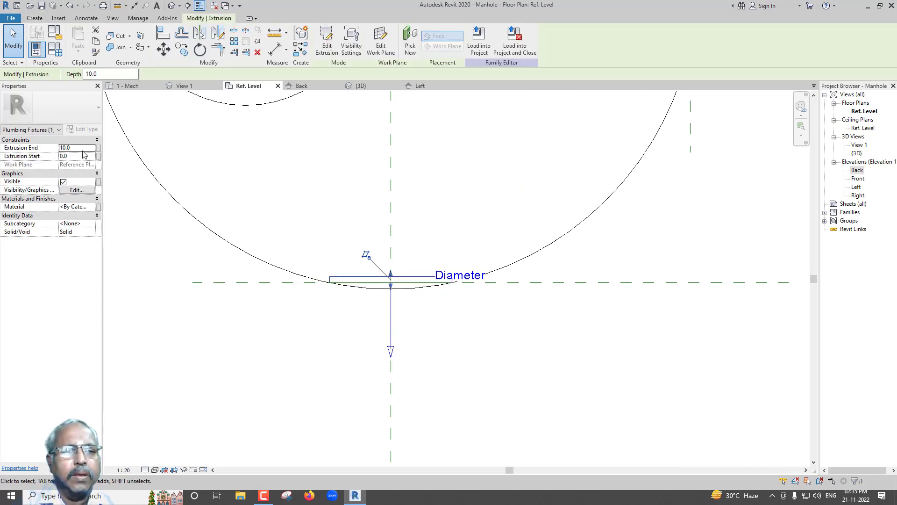
{"action": "left_click", "coordinate": [84, 157]}
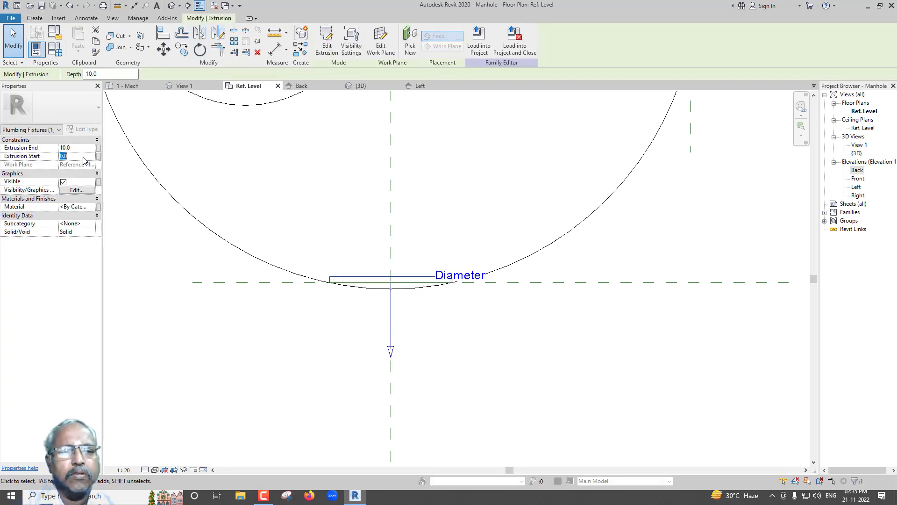
{"action": "type", "text": "5"}
{"action": "key", "text": "Return"}
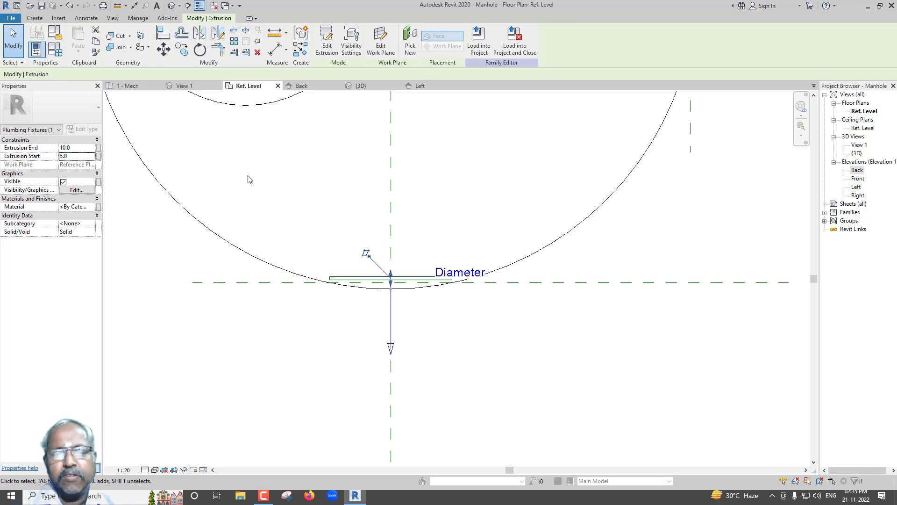
{"action": "left_click", "coordinate": [439, 248]}
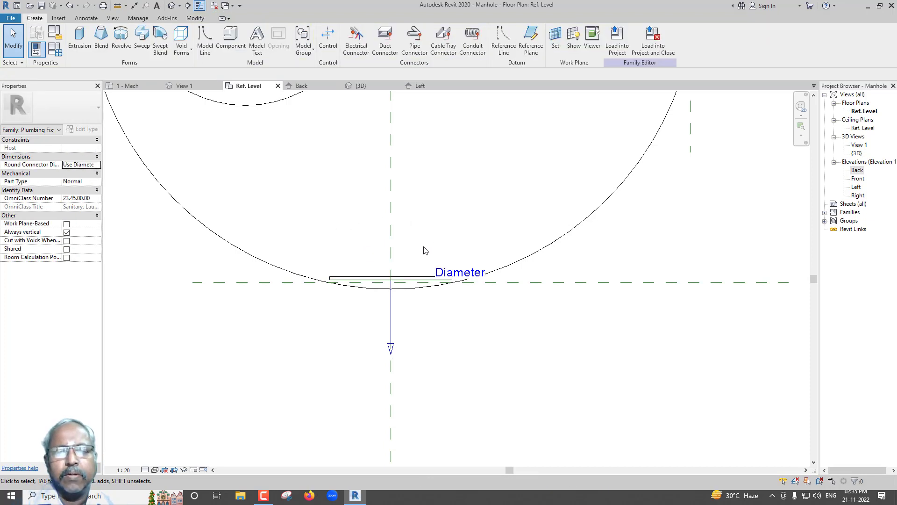
{"action": "scroll", "coordinate": [425, 251], "scroll_direction": "down", "scroll_amount": 2}
{"action": "scroll", "coordinate": [425, 251], "scroll_direction": "down", "scroll_amount": 2}
{"action": "middle_click_drag", "start_coordinate": [427, 195], "coordinate": [428, 294]}
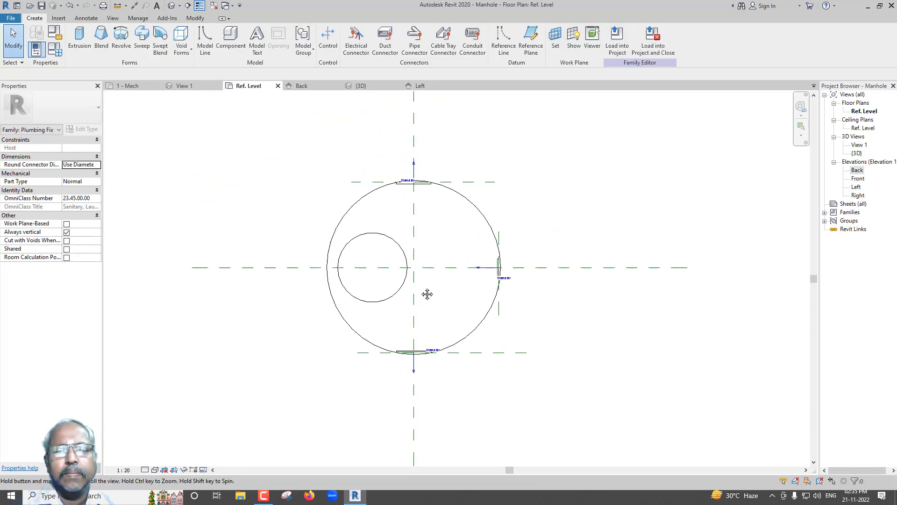
{"action": "scroll", "coordinate": [423, 169], "scroll_direction": "up", "scroll_amount": 1}
{"action": "scroll", "coordinate": [423, 168], "scroll_direction": "up", "scroll_amount": 2}
Select the top connector's extrusion and re-commit its Extrusion End value
{"action": "left_click", "coordinate": [418, 207]}
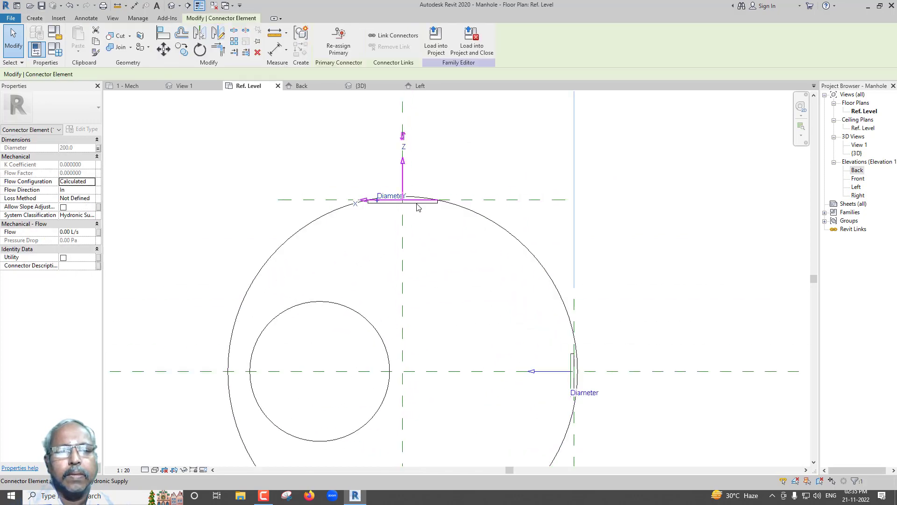
{"action": "key", "text": "Escape"}
{"action": "left_click", "coordinate": [418, 207]}
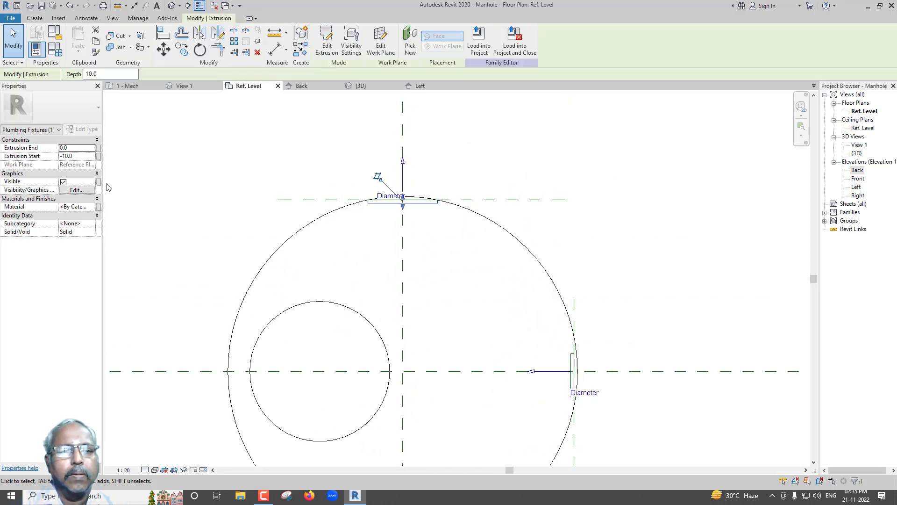
{"action": "left_click", "coordinate": [80, 147]}
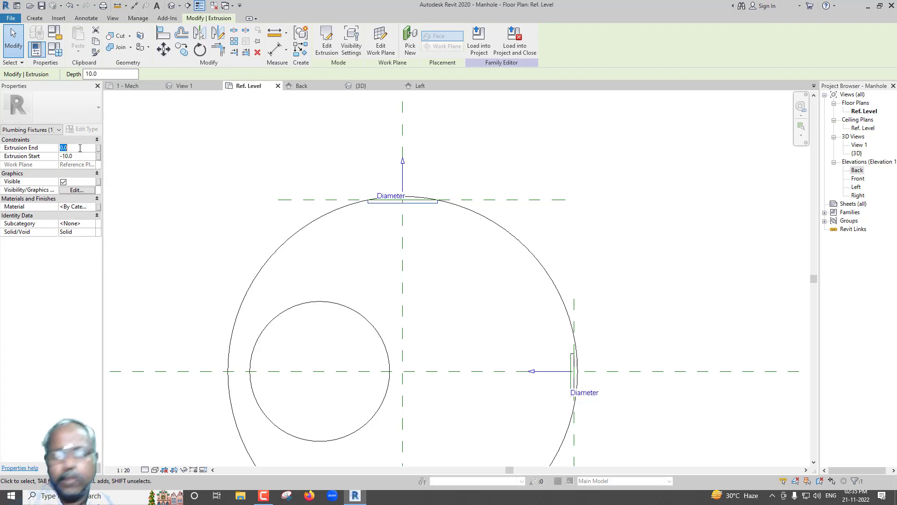
{"action": "type", "text": "-5"}
{"action": "key", "text": "Return"}
{"action": "key", "text": "Escape"}
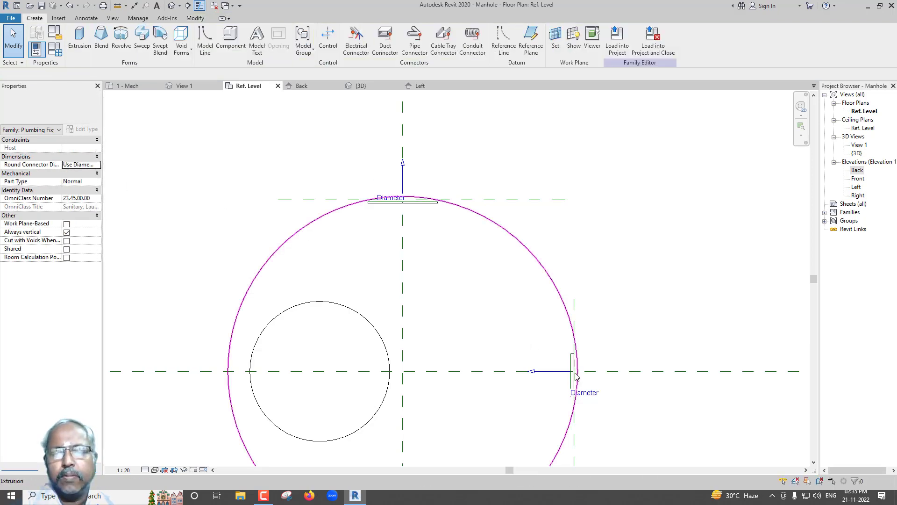
{"action": "scroll", "coordinate": [574, 374], "scroll_direction": "up", "scroll_amount": 3}
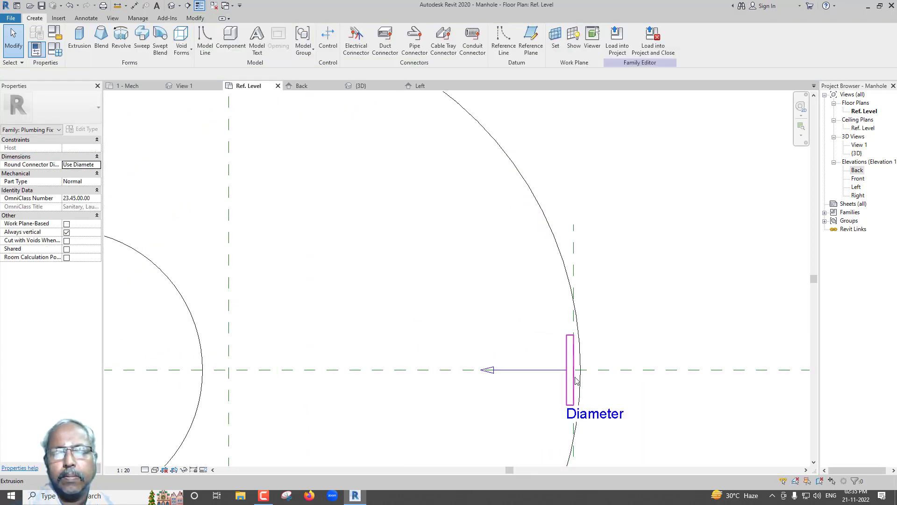
Set the right-side extrusion's end to -5.0 for a -10 to -5 stub, then view 3D
{"action": "left_click", "coordinate": [567, 364]}
{"action": "left_click", "coordinate": [73, 149]}
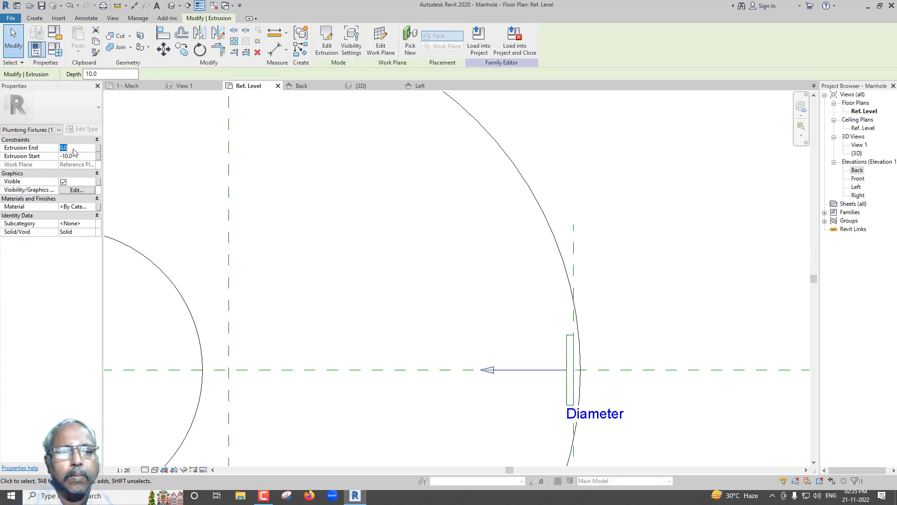
{"action": "type", "text": "-5"}
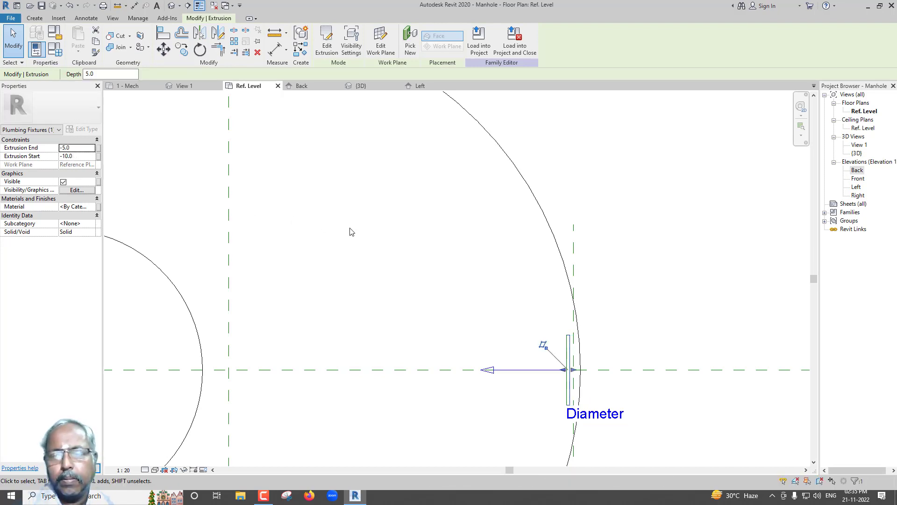
{"action": "left_click", "coordinate": [399, 244]}
{"action": "scroll", "coordinate": [430, 257], "scroll_direction": "down", "scroll_amount": 5}
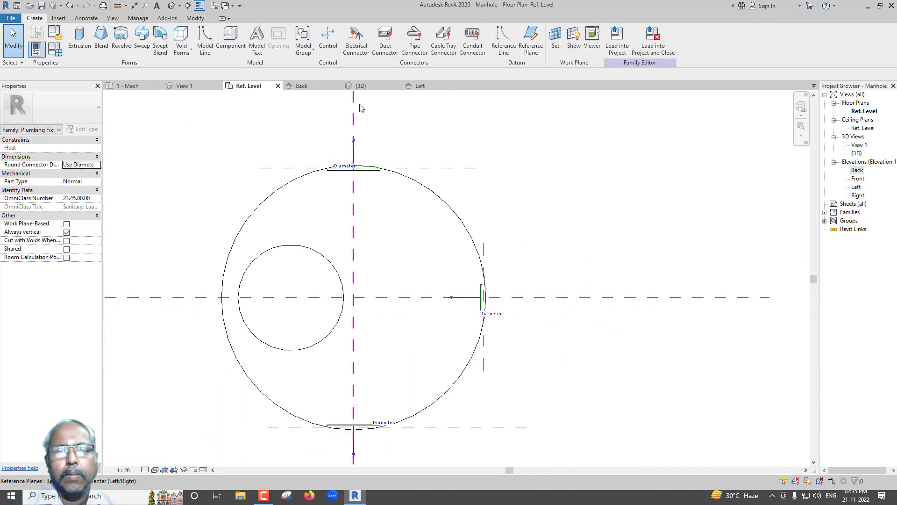
{"action": "left_click", "coordinate": [362, 86]}
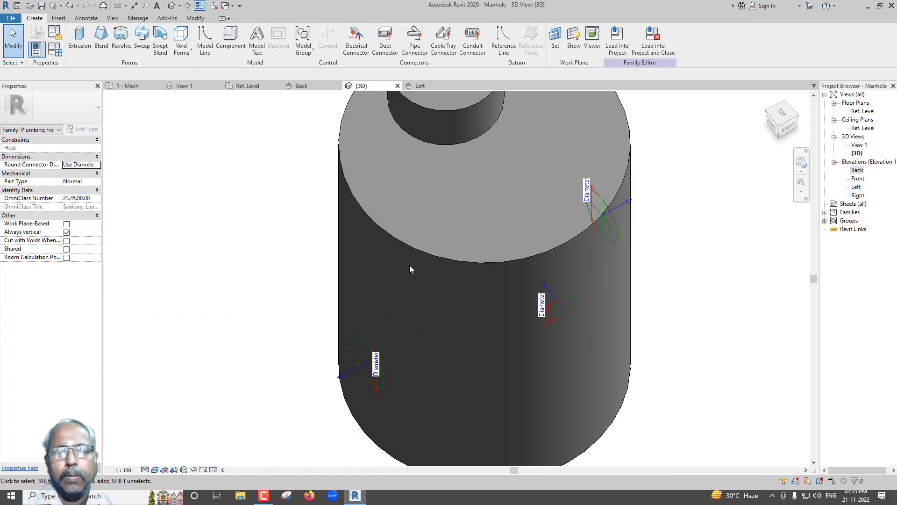
Check the lower-left connector in the Ref. Level plan, then return to 3D
{"action": "left_click", "coordinate": [373, 383]}
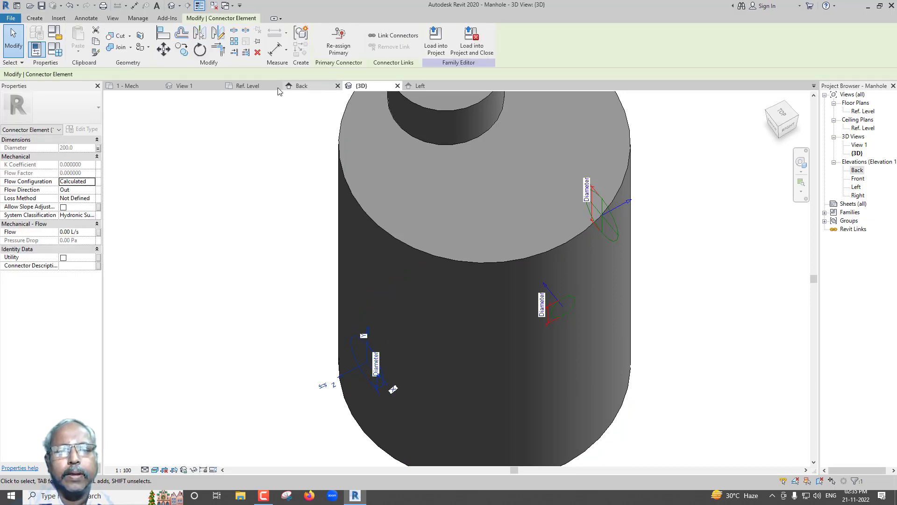
{"action": "left_click", "coordinate": [248, 86]}
{"action": "scroll", "coordinate": [355, 436], "scroll_direction": "up", "scroll_amount": 3}
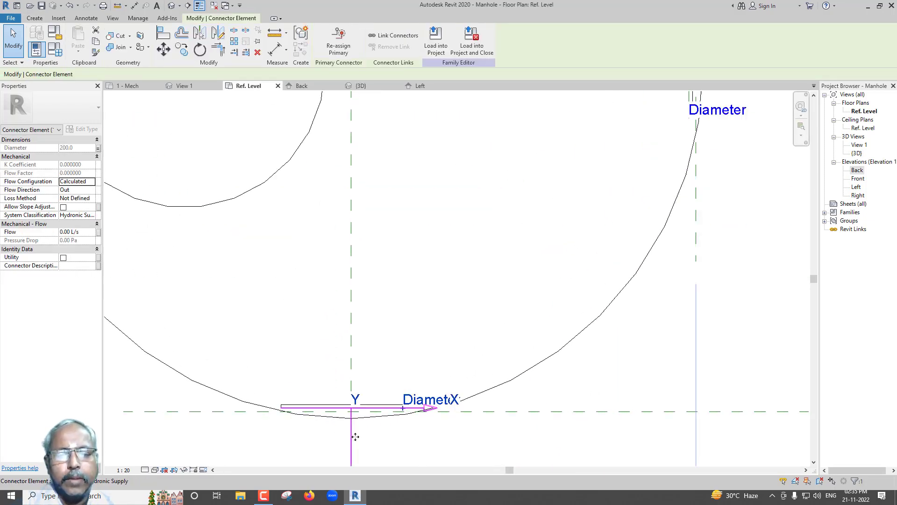
{"action": "scroll", "coordinate": [354, 434], "scroll_direction": "up", "scroll_amount": 2}
{"action": "scroll", "coordinate": [353, 333], "scroll_direction": "down", "scroll_amount": 1}
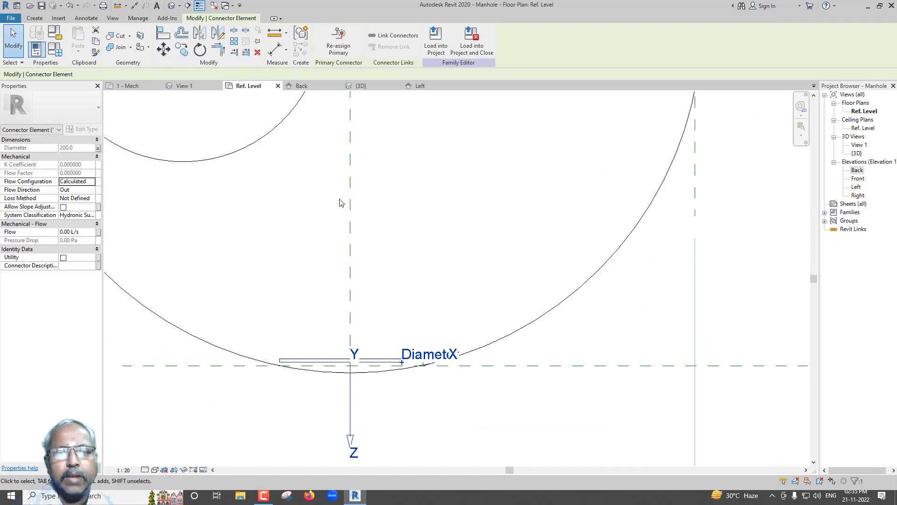
{"action": "left_click", "coordinate": [363, 86]}
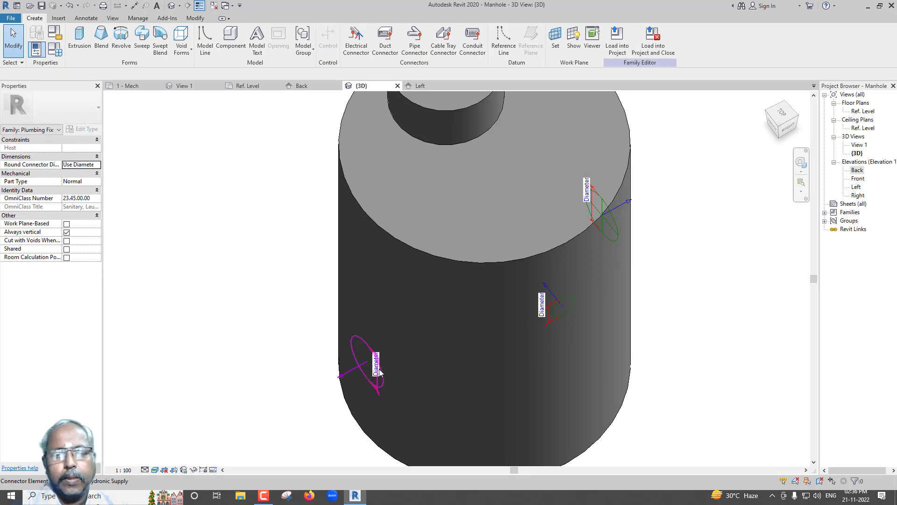
Delete the lower-left, middle and upper connectors and set Visual Style to Wireframe
{"action": "left_click", "coordinate": [358, 369]}
{"action": "key", "text": "Escape"}
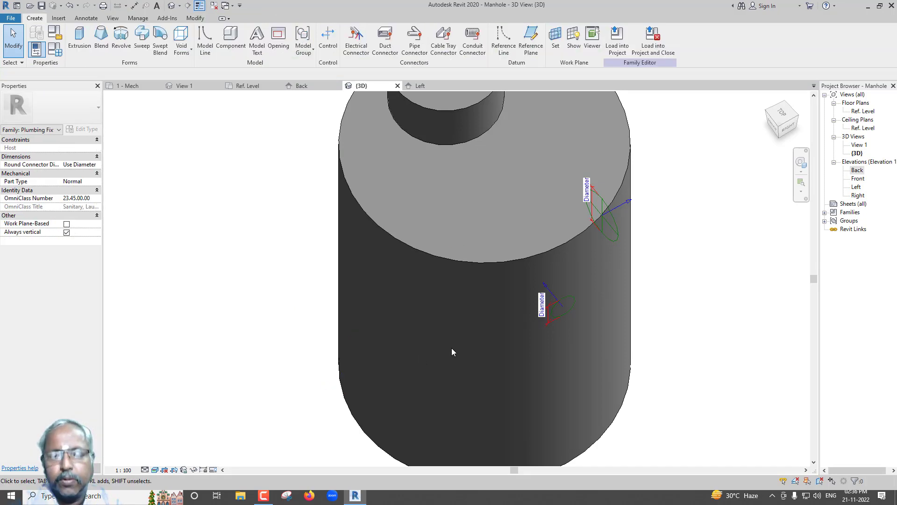
{"action": "left_click", "coordinate": [560, 321]}
{"action": "key", "text": "Delete"}
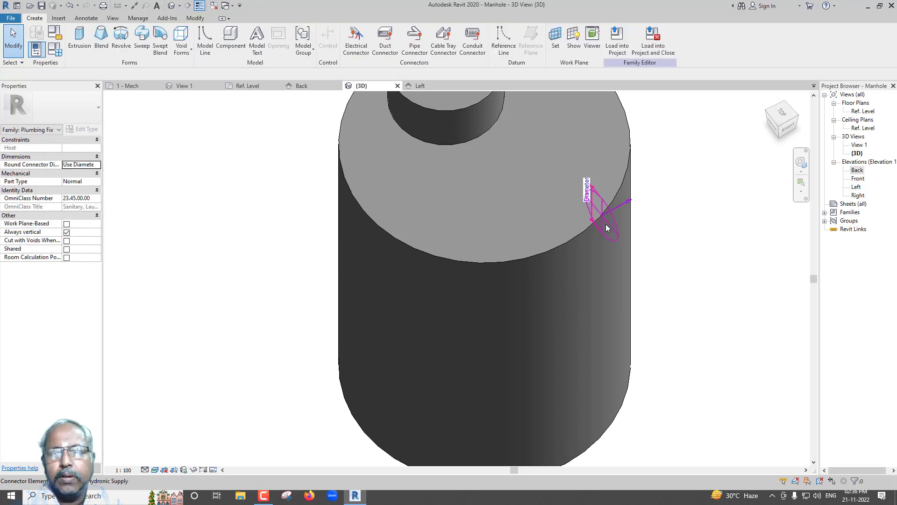
{"action": "left_click", "coordinate": [609, 228]}
{"action": "key", "text": "Delete"}
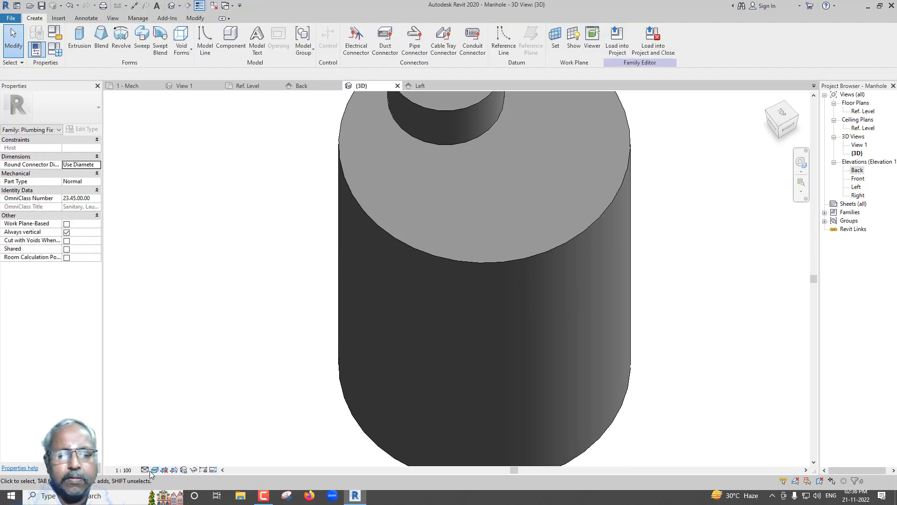
{"action": "left_click", "coordinate": [151, 471]}
{"action": "left_click", "coordinate": [196, 413]}
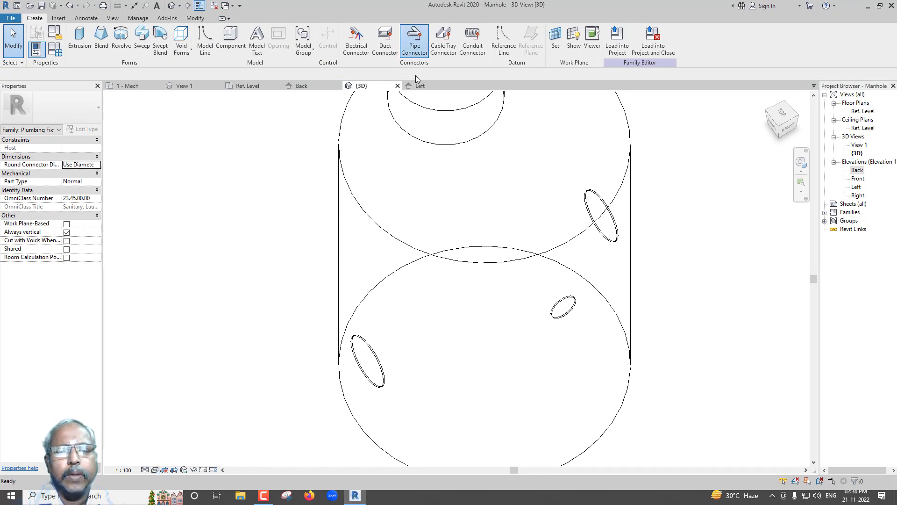
Place face-based pipe connectors on the lower-left, upper-right and middle elliptical openings
{"action": "left_click", "coordinate": [414, 40]}
{"action": "scroll", "coordinate": [320, 415], "scroll_direction": "up", "scroll_amount": 1}
{"action": "scroll", "coordinate": [378, 334], "scroll_direction": "up", "scroll_amount": 3}
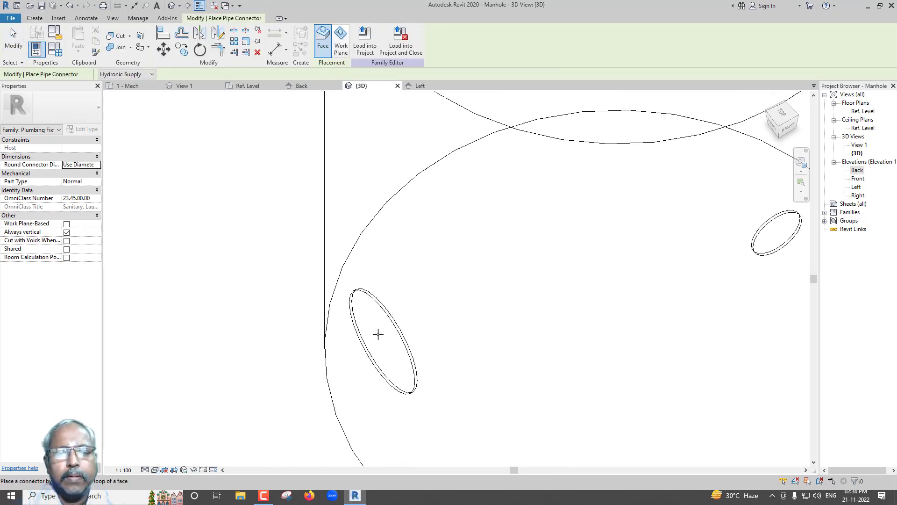
{"action": "left_click", "coordinate": [349, 304]}
{"action": "scroll", "coordinate": [276, 350], "scroll_direction": "down", "scroll_amount": 3}
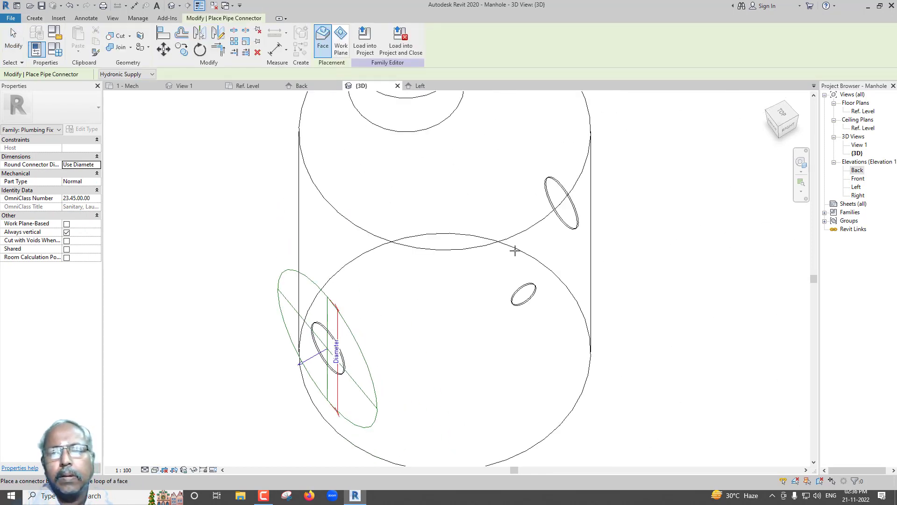
{"action": "scroll", "coordinate": [613, 194], "scroll_direction": "up", "scroll_amount": 2}
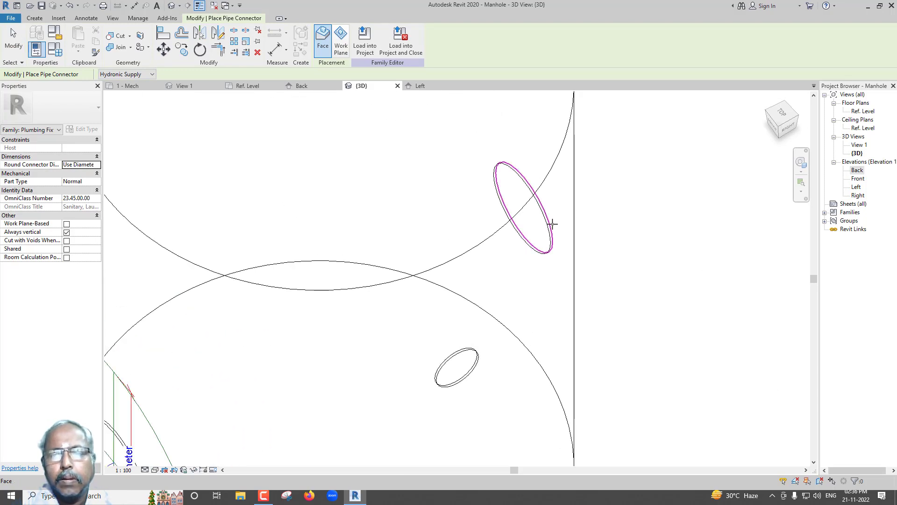
{"action": "left_click", "coordinate": [552, 224]}
{"action": "scroll", "coordinate": [456, 380], "scroll_direction": "up", "scroll_amount": 2}
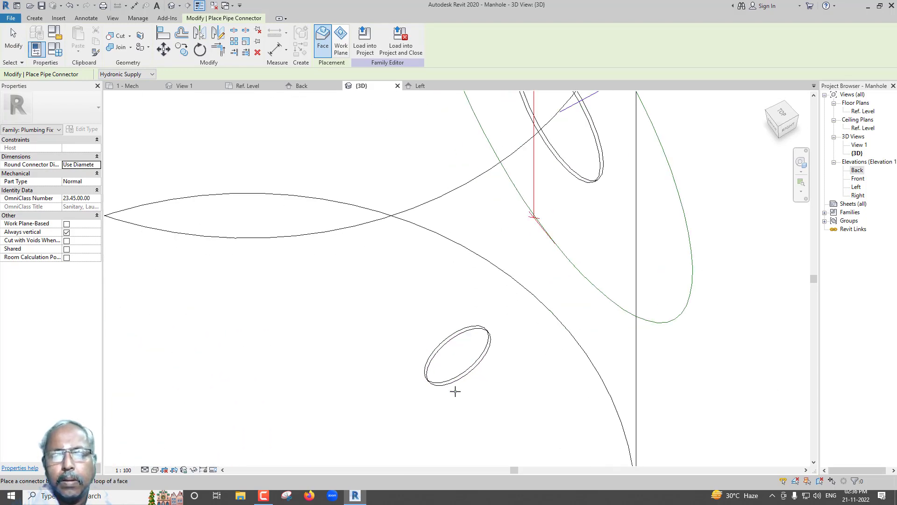
{"action": "scroll", "coordinate": [456, 381], "scroll_direction": "up", "scroll_amount": 1}
{"action": "left_click", "coordinate": [456, 381]}
{"action": "scroll", "coordinate": [471, 380], "scroll_direction": "down", "scroll_amount": 2}
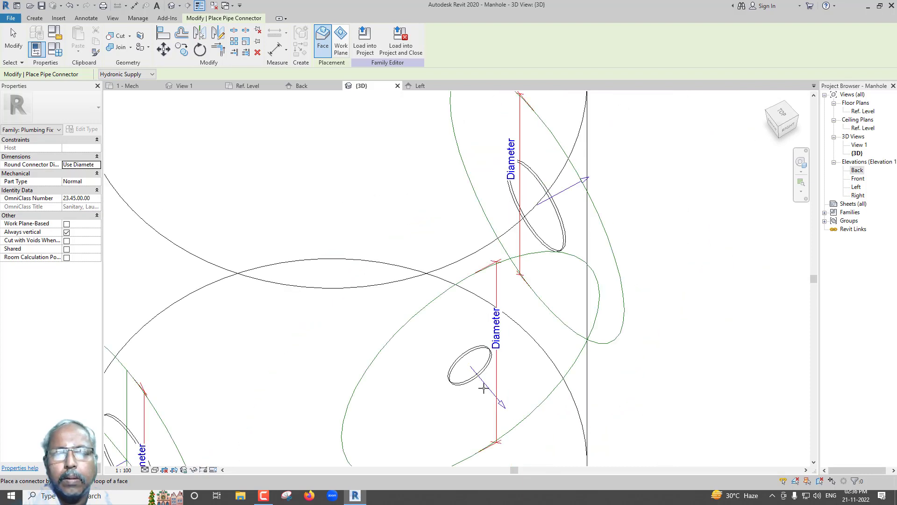
{"action": "scroll", "coordinate": [483, 386], "scroll_direction": "down", "scroll_amount": 3}
{"action": "key", "text": "Escape"}
{"action": "scroll", "coordinate": [531, 344], "scroll_direction": "up", "scroll_amount": 2}
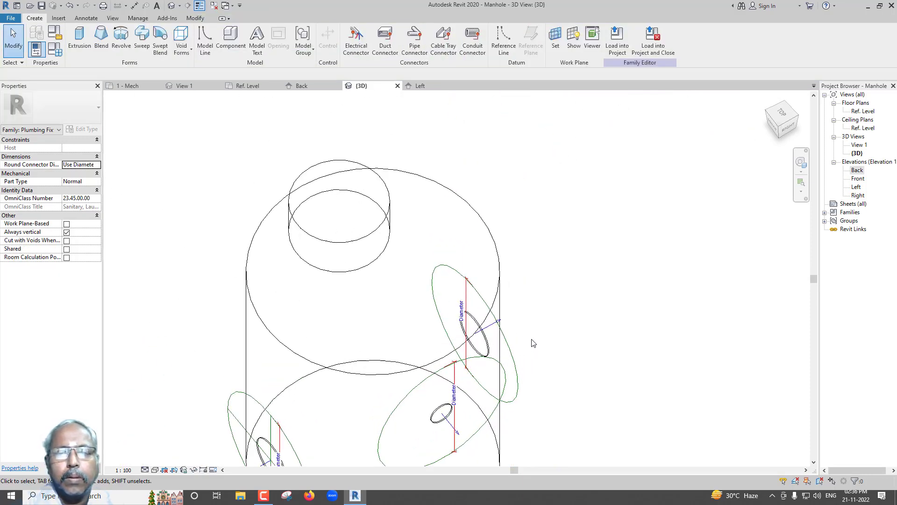
Link the upper-right connector's diameter to Manhole Inlet Pipe Size and set its flow direction to In
{"action": "left_click", "coordinate": [495, 327]}
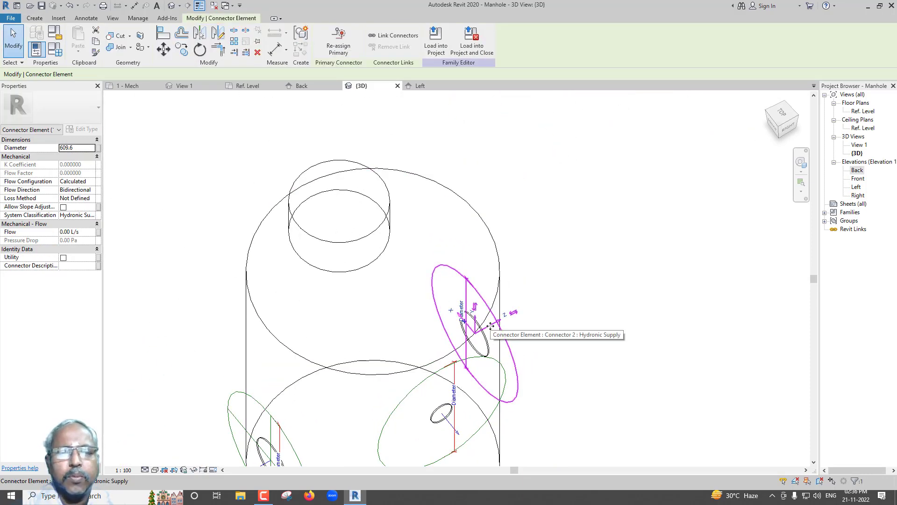
{"action": "left_click", "coordinate": [99, 149]}
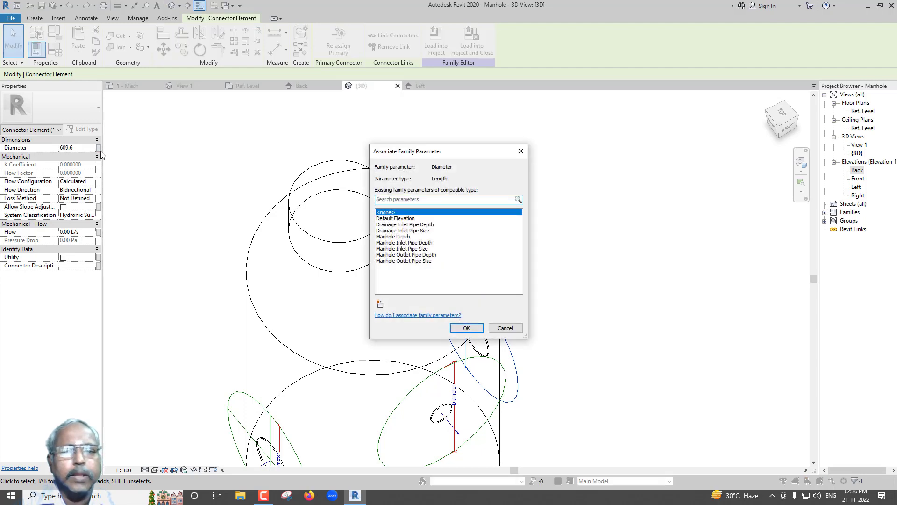
{"action": "left_click", "coordinate": [421, 243]}
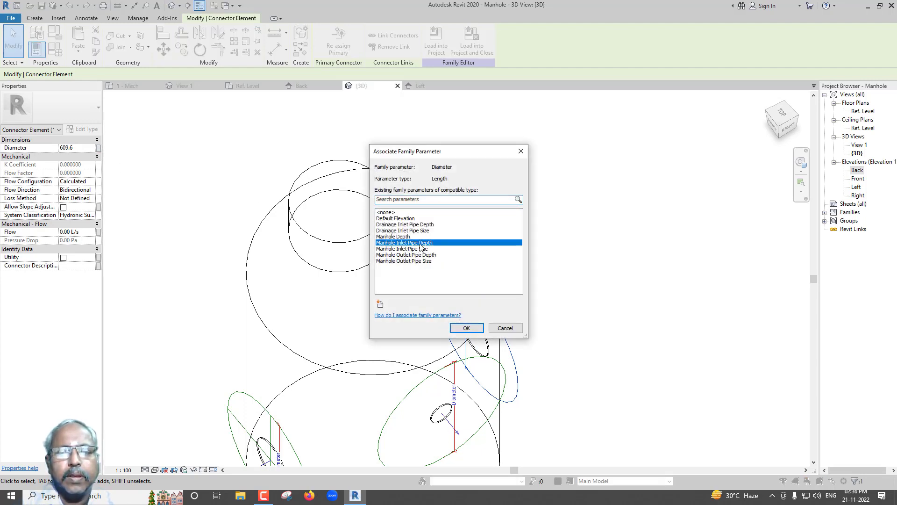
{"action": "left_click", "coordinate": [467, 328]}
{"action": "left_click", "coordinate": [92, 191]}
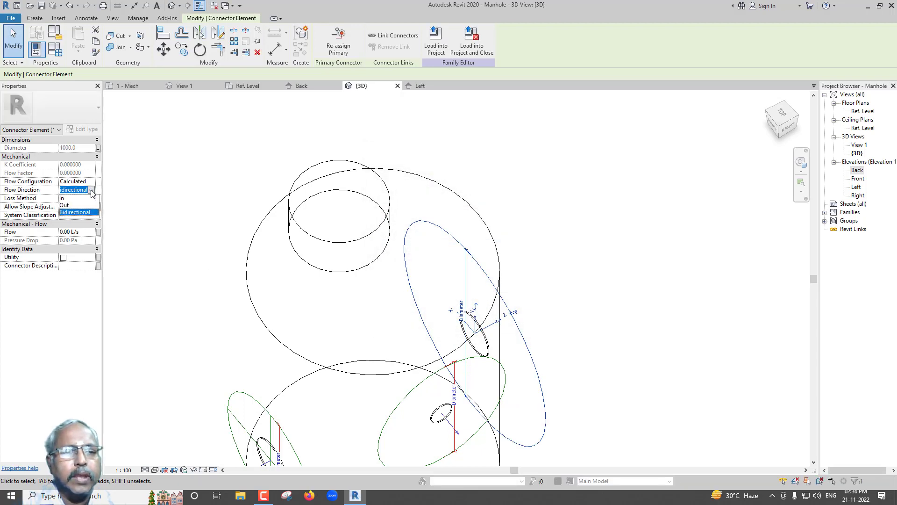
{"action": "left_click", "coordinate": [63, 199]}
{"action": "scroll", "coordinate": [453, 237], "scroll_direction": "down", "scroll_amount": 2}
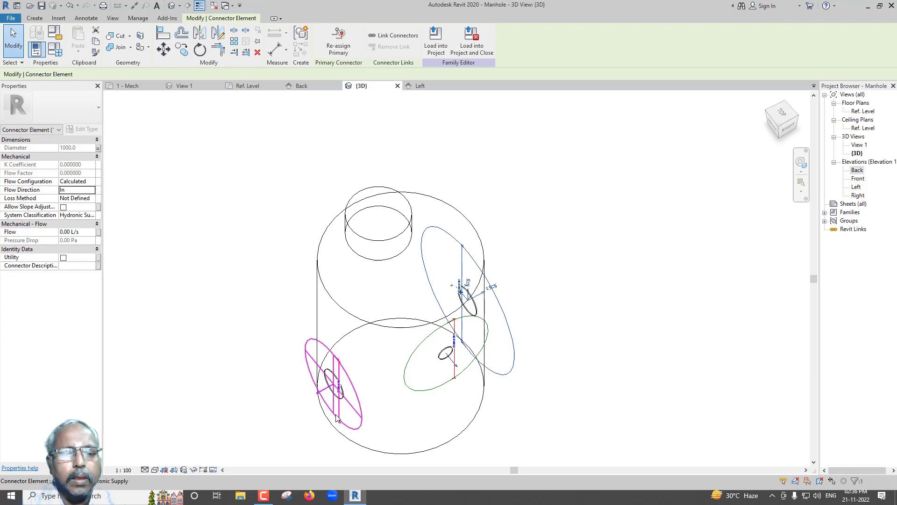
{"action": "left_click", "coordinate": [98, 148]}
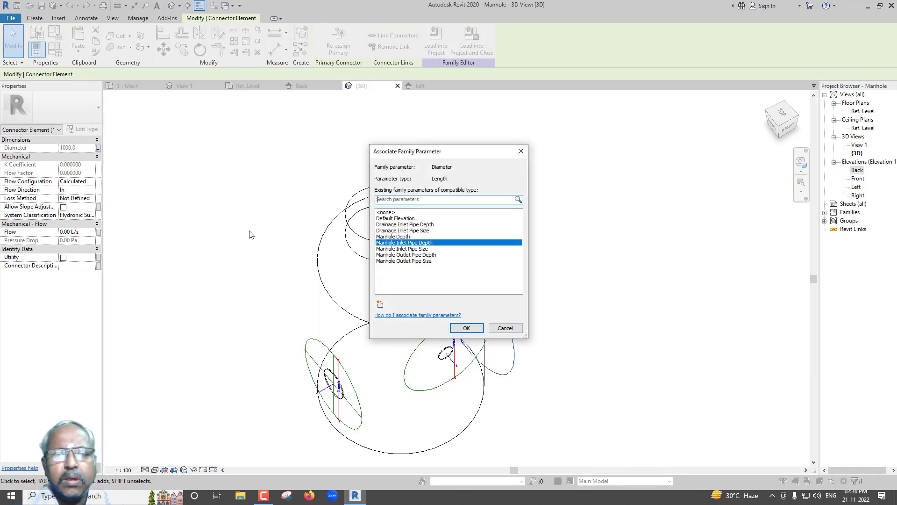
{"action": "left_click", "coordinate": [402, 249]}
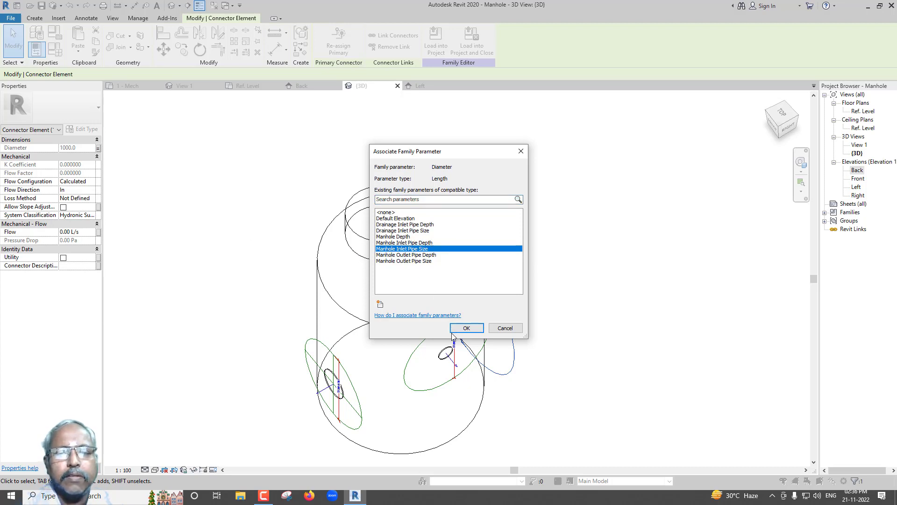
{"action": "left_click", "coordinate": [467, 328]}
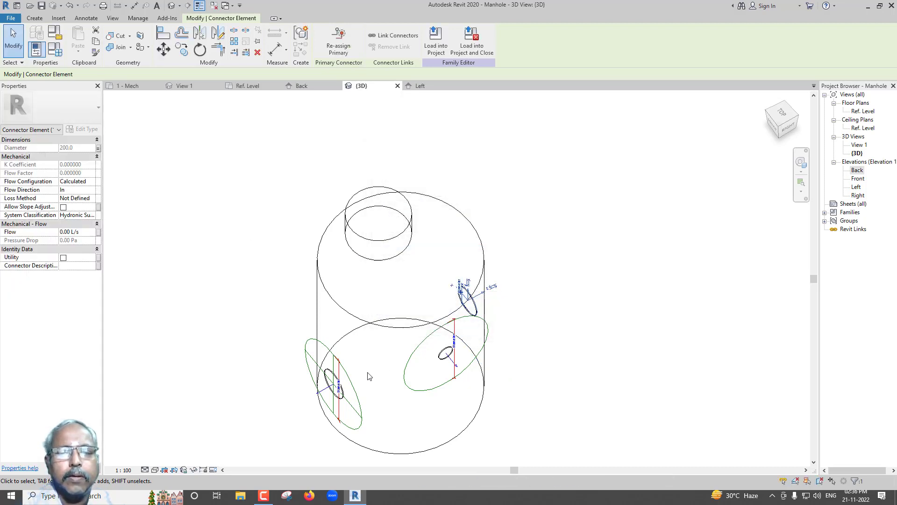
Link the left connector's diameter to Manhole Outlet Pipe Size and set its flow direction to Out
{"action": "left_click", "coordinate": [326, 395]}
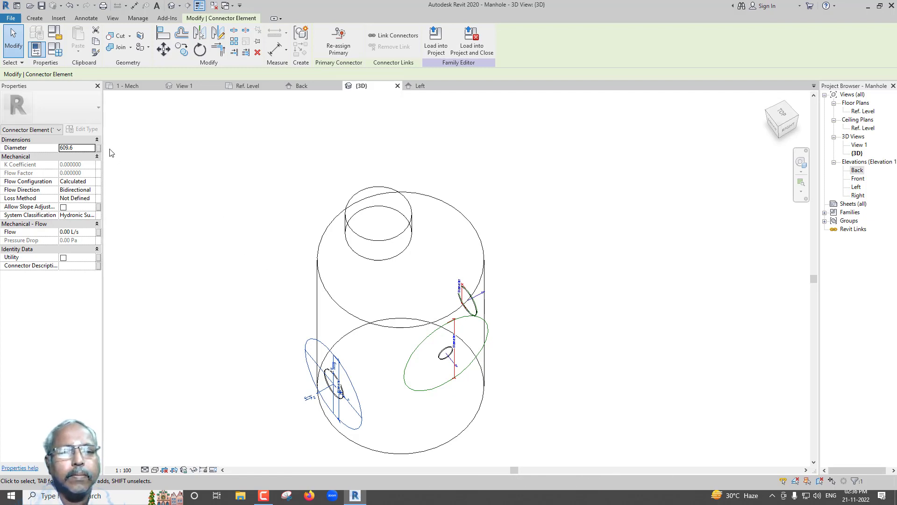
{"action": "left_click", "coordinate": [99, 148]}
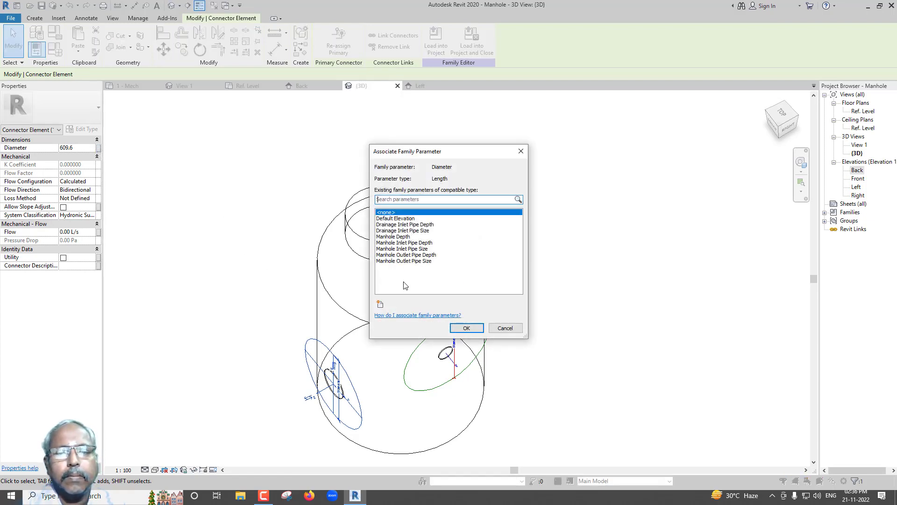
{"action": "left_click", "coordinate": [410, 261]}
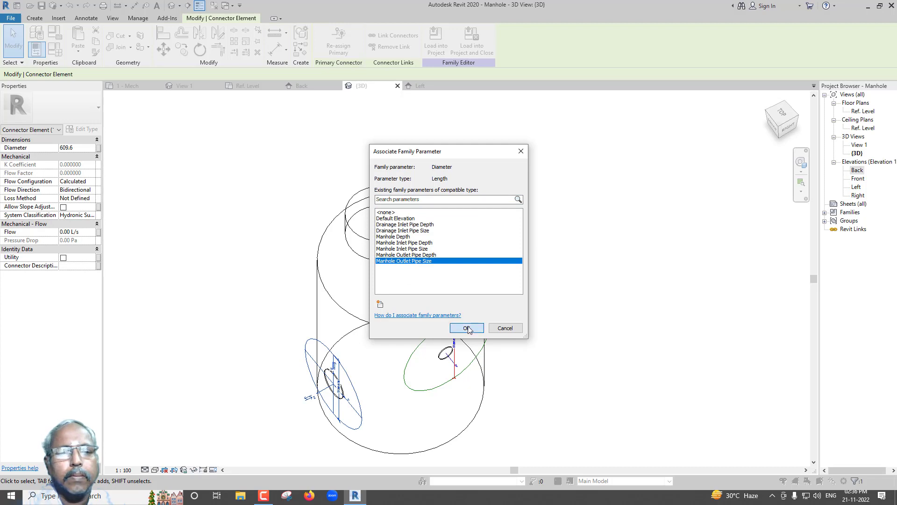
{"action": "left_click", "coordinate": [467, 328]}
{"action": "left_click", "coordinate": [95, 191]}
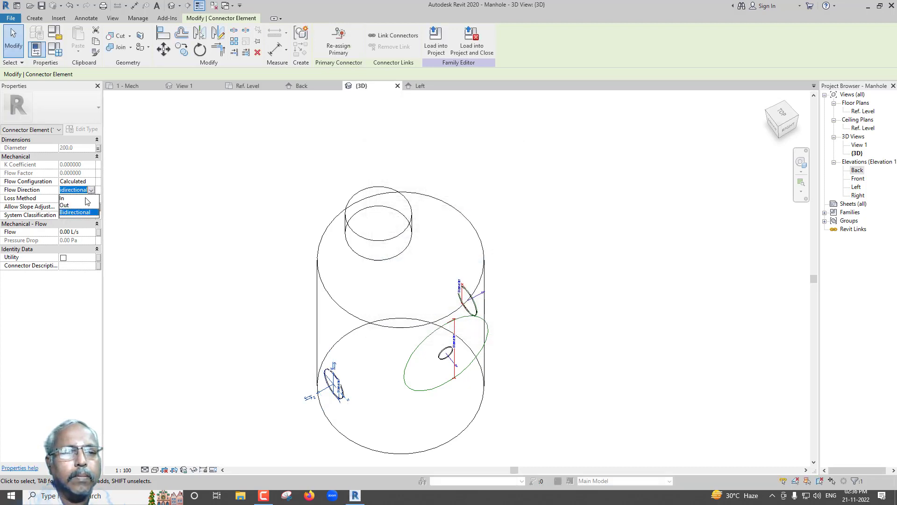
{"action": "left_click", "coordinate": [76, 208]}
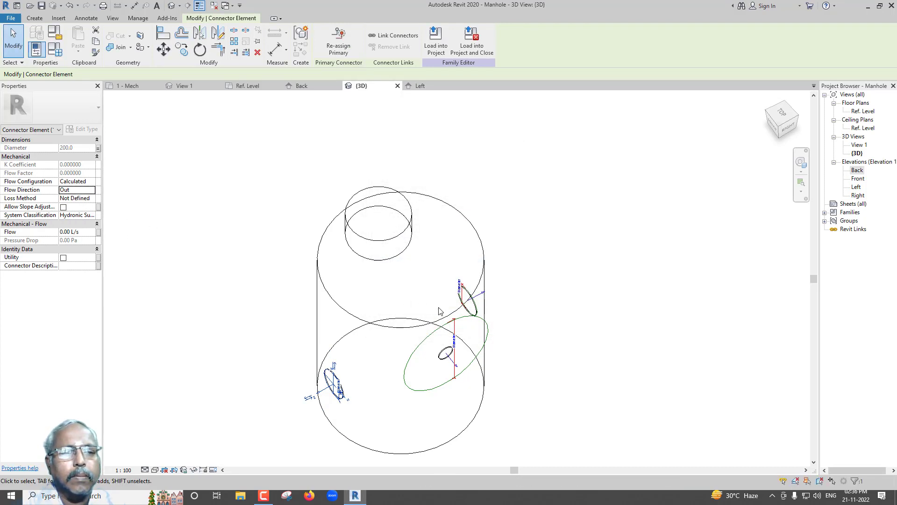
{"action": "left_click", "coordinate": [481, 296]}
{"action": "key", "text": "Escape"}
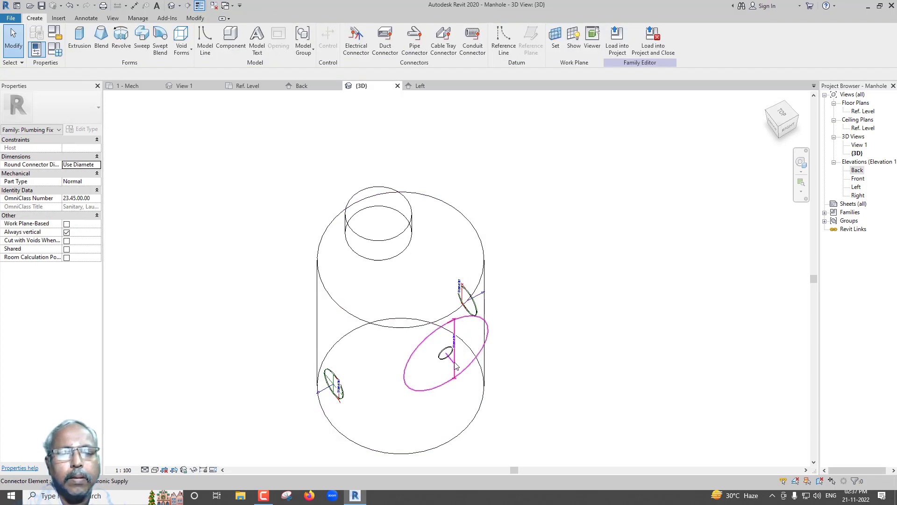
Link the large lower connector's diameter to Drainage Inlet Pipe Size (100) and set its flow direction
{"action": "left_click", "coordinate": [459, 368]}
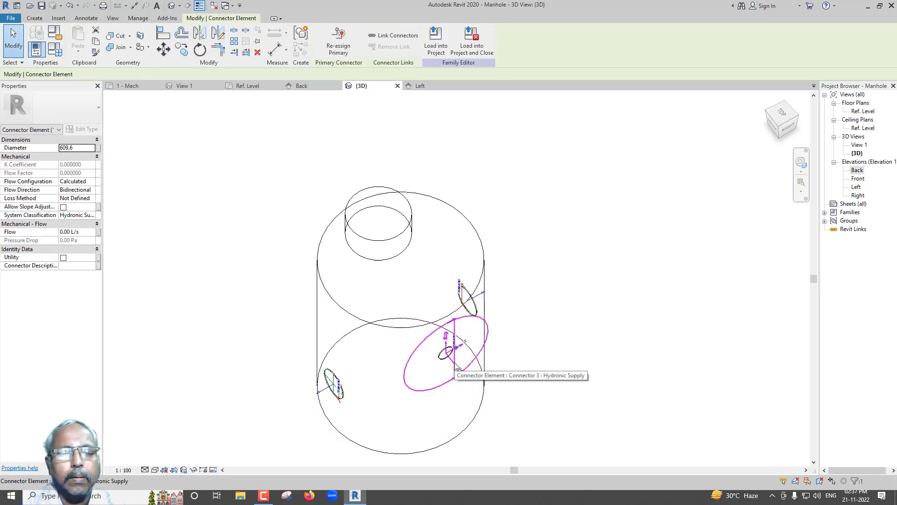
{"action": "left_click", "coordinate": [99, 148]}
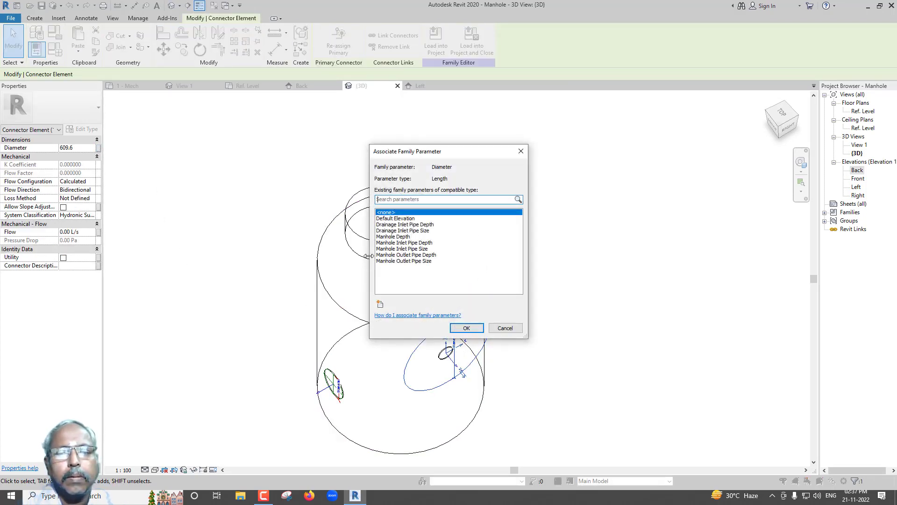
{"action": "left_click", "coordinate": [396, 231]}
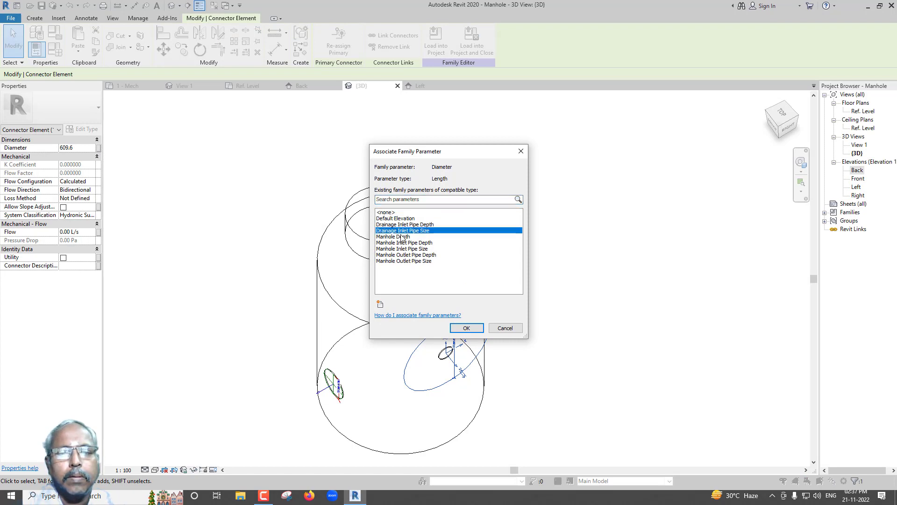
{"action": "left_click", "coordinate": [467, 328]}
{"action": "left_click", "coordinate": [92, 190]}
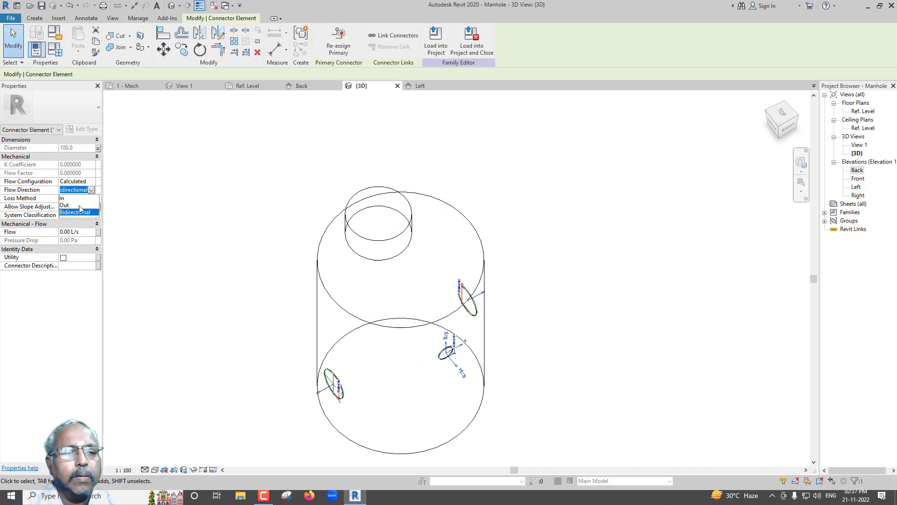
{"action": "left_click", "coordinate": [71, 204]}
{"action": "left_click", "coordinate": [246, 394]}
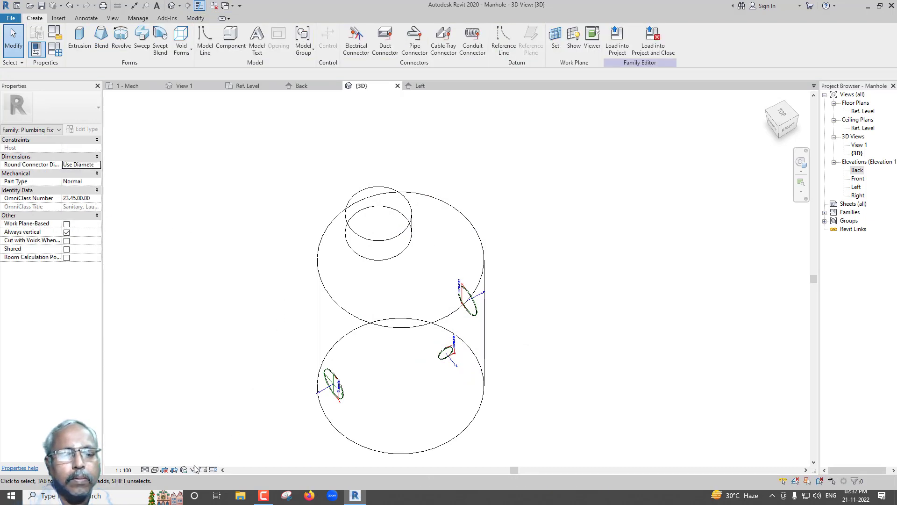
Switch the manhole family view to the Realistic visual style and look over the shaded model
{"action": "left_click", "coordinate": [156, 469]}
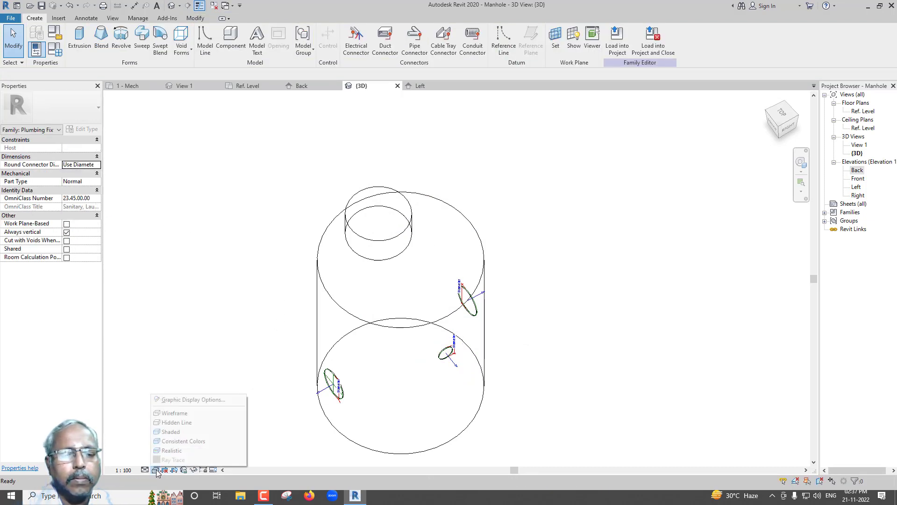
{"action": "left_click", "coordinate": [171, 451]}
{"action": "scroll", "coordinate": [514, 302], "scroll_direction": "down", "scroll_amount": 2}
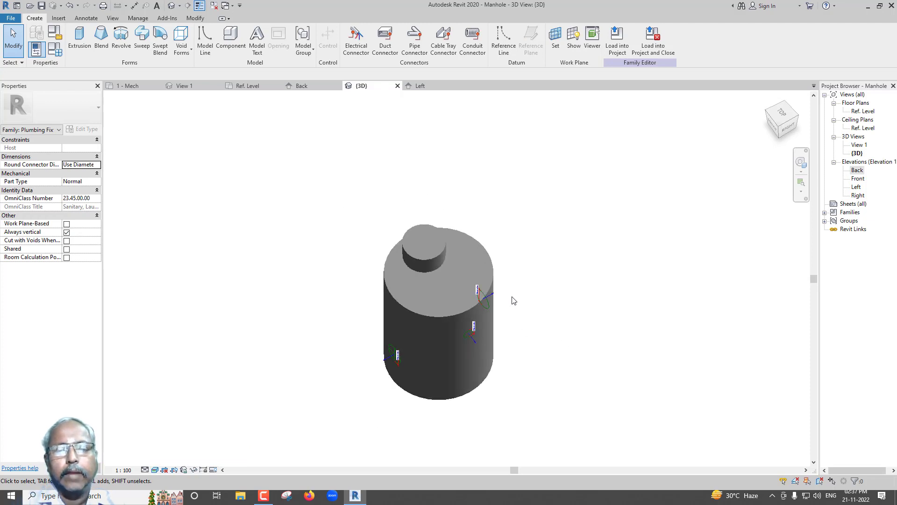
{"action": "scroll", "coordinate": [465, 320], "scroll_direction": "up", "scroll_amount": 2}
{"action": "scroll", "coordinate": [463, 319], "scroll_direction": "up", "scroll_amount": 2}
{"action": "scroll", "coordinate": [469, 293], "scroll_direction": "down", "scroll_amount": 3}
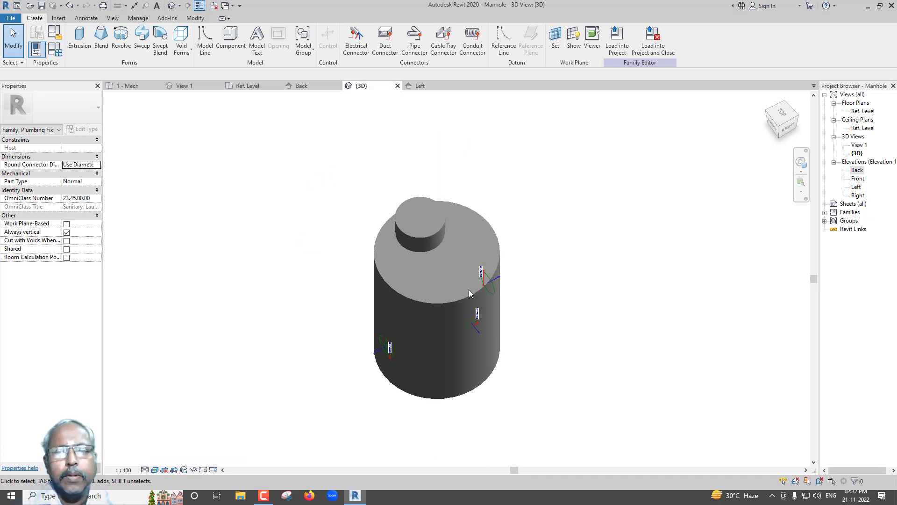
{"action": "scroll", "coordinate": [477, 275], "scroll_direction": "down", "scroll_amount": 1}
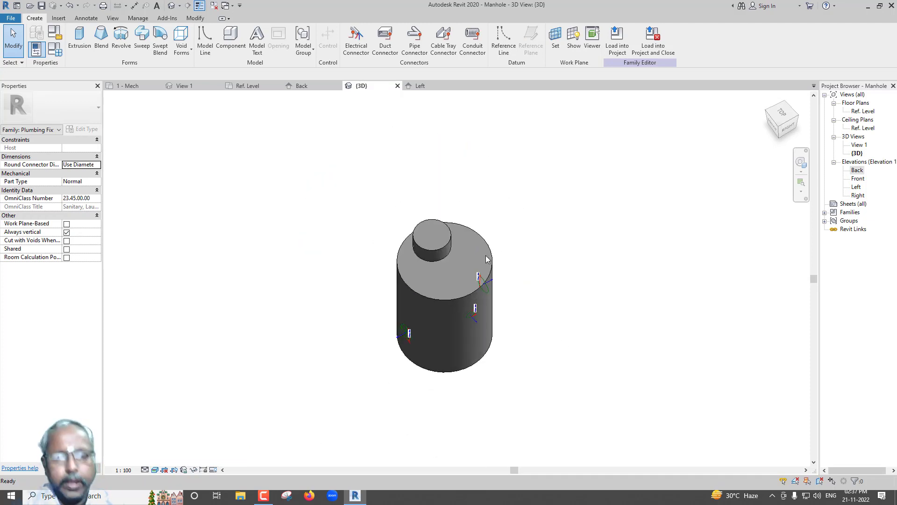
{"action": "scroll", "coordinate": [342, 295], "scroll_direction": "down", "scroll_amount": 2}
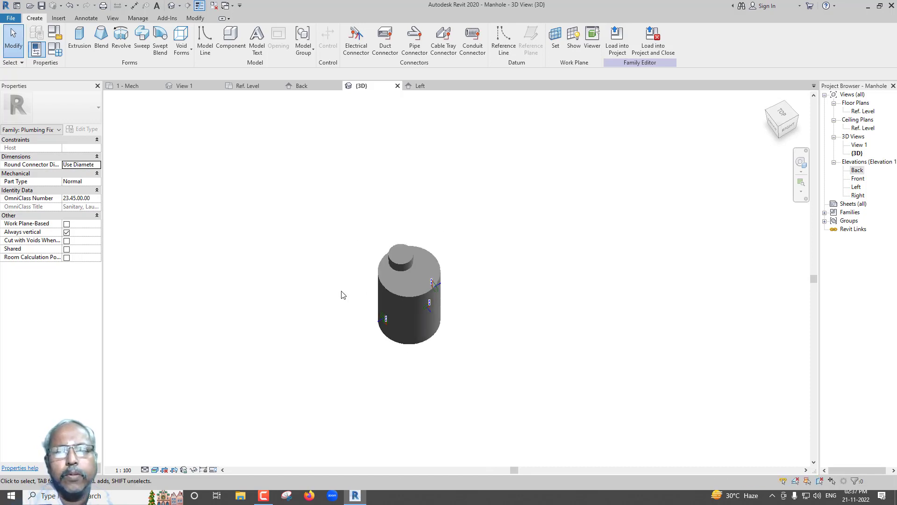
Load the manhole family into the MEP project and place one above grid lines 1 and 2
{"action": "left_click", "coordinate": [618, 53]}
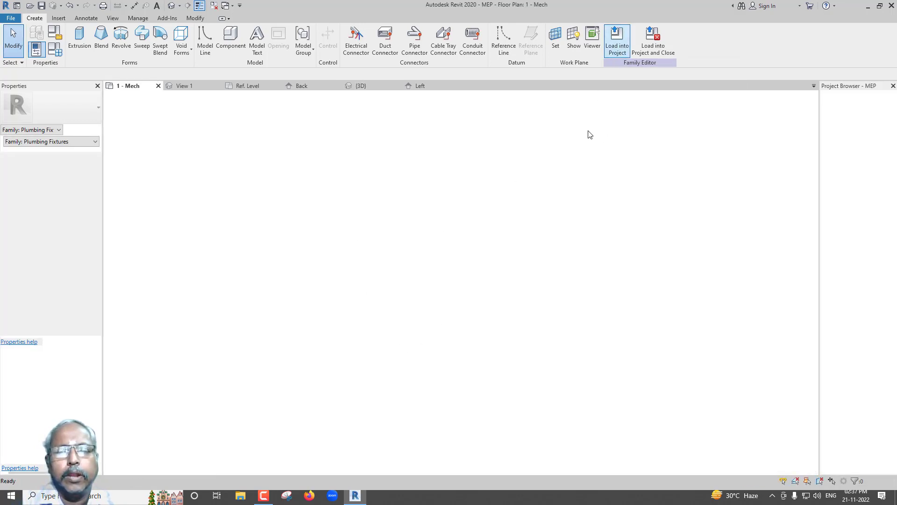
{"action": "scroll", "coordinate": [280, 243], "scroll_direction": "down", "scroll_amount": 1}
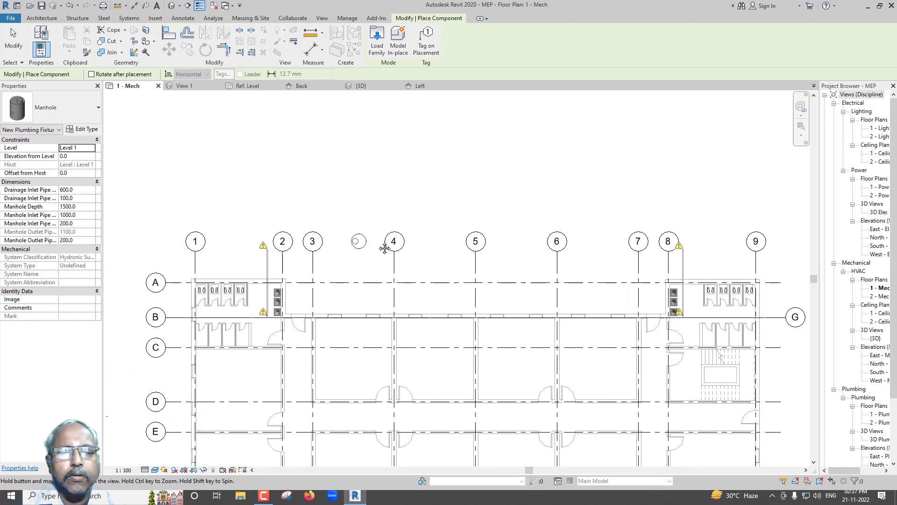
{"action": "scroll", "coordinate": [307, 235], "scroll_direction": "up", "scroll_amount": 3}
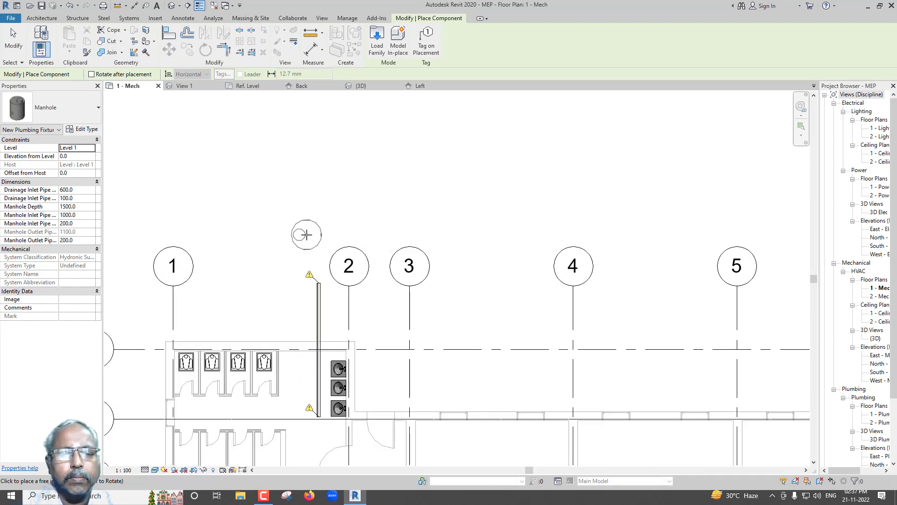
{"action": "left_click", "coordinate": [306, 234]}
{"action": "scroll", "coordinate": [327, 224], "scroll_direction": "up", "scroll_amount": 3}
{"action": "scroll", "coordinate": [352, 218], "scroll_direction": "up", "scroll_amount": 1}
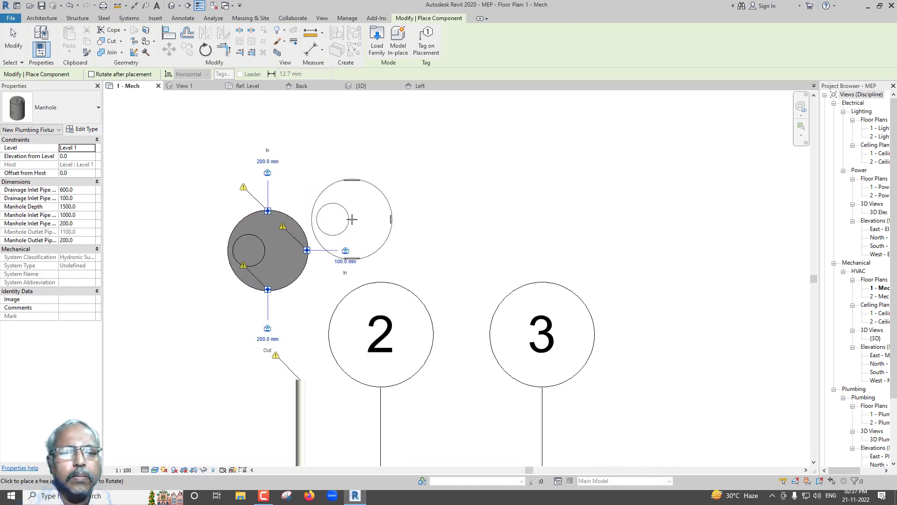
{"action": "scroll", "coordinate": [350, 218], "scroll_direction": "up", "scroll_amount": 1}
{"action": "key", "text": "Escape"}
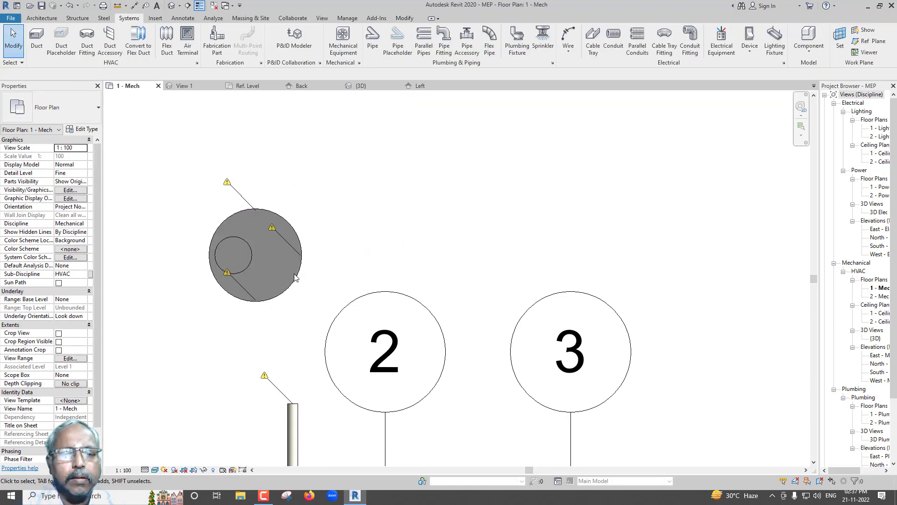
Rotate the placed manhole two quarter turns
{"action": "left_click", "coordinate": [298, 279]}
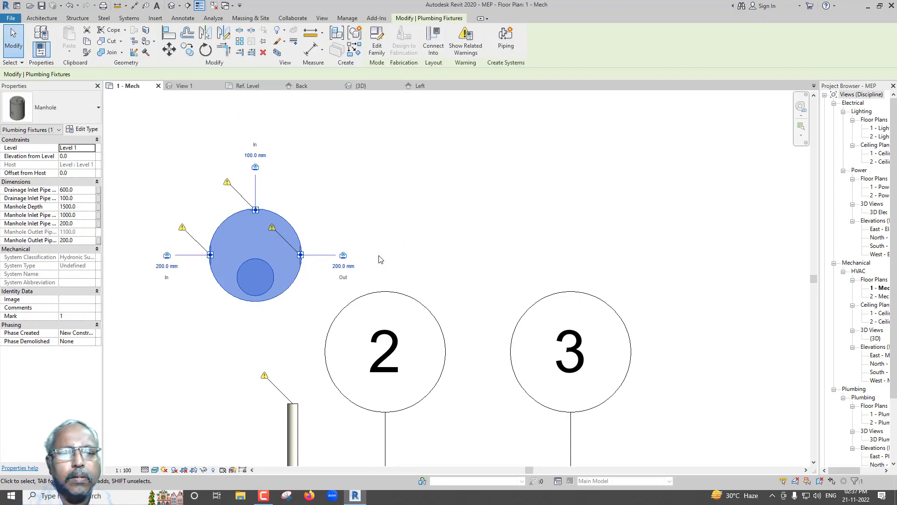
{"action": "key", "text": "space"}
{"action": "key", "text": "space"}
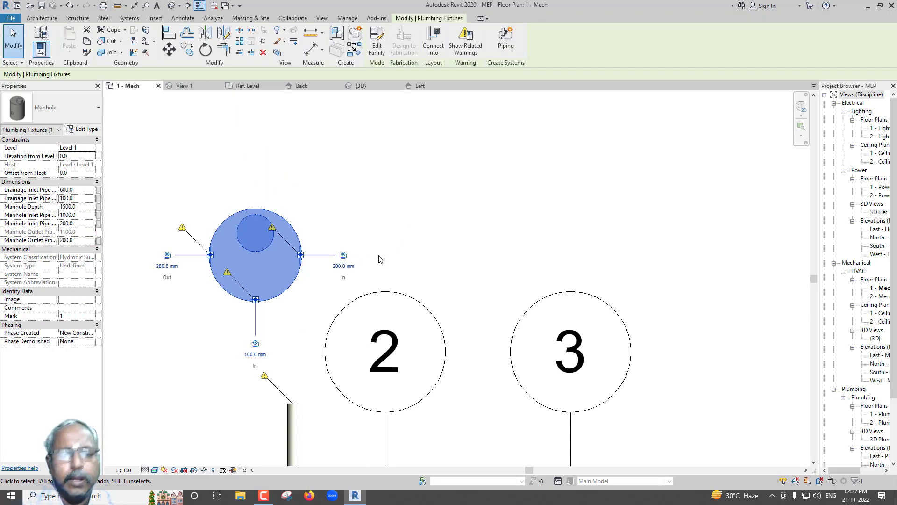
{"action": "key", "text": "space"}
{"action": "key", "text": "space"}
{"action": "key", "text": "space"}
{"action": "key", "text": "space"}
{"action": "key", "text": "Escape"}
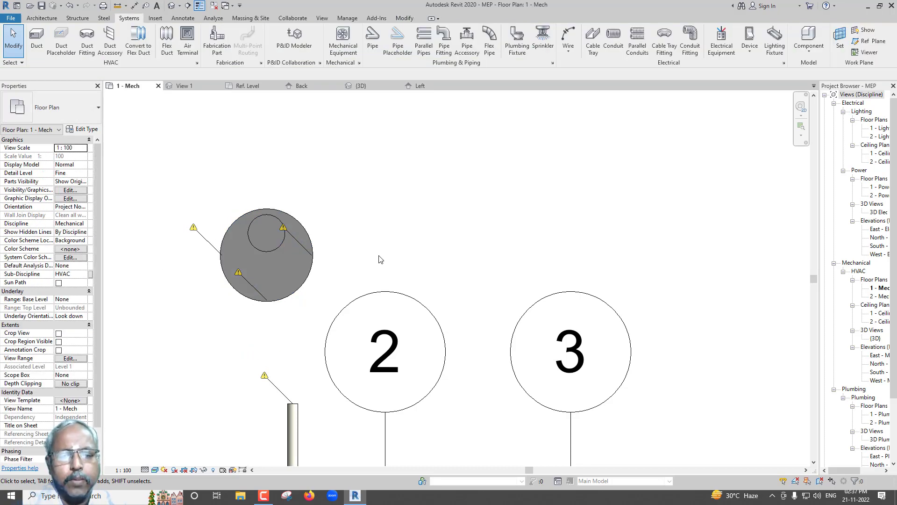
Align the manhole's centre with the vertical pipe's centreline using AL
{"action": "key", "text": "a"}
{"action": "key", "text": "l"}
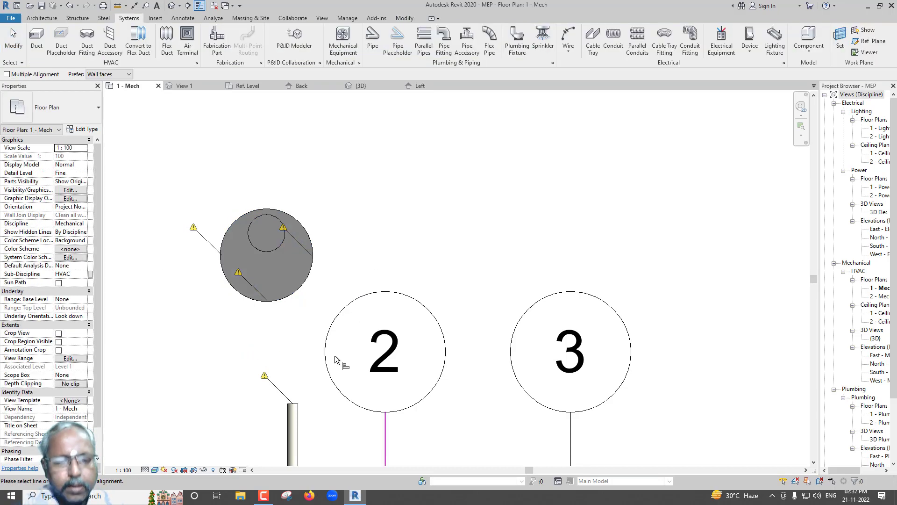
{"action": "left_click", "coordinate": [295, 425]}
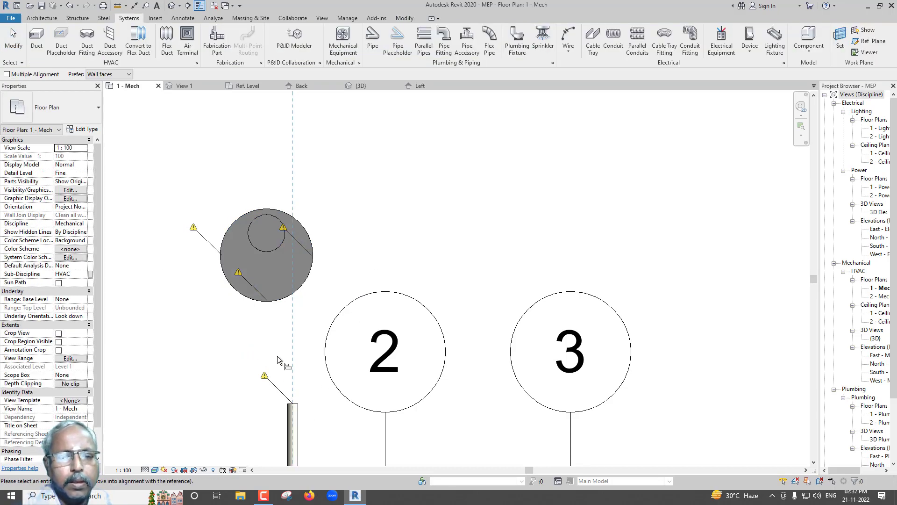
{"action": "scroll", "coordinate": [264, 304], "scroll_direction": "up", "scroll_amount": 3}
{"action": "left_click", "coordinate": [274, 305]}
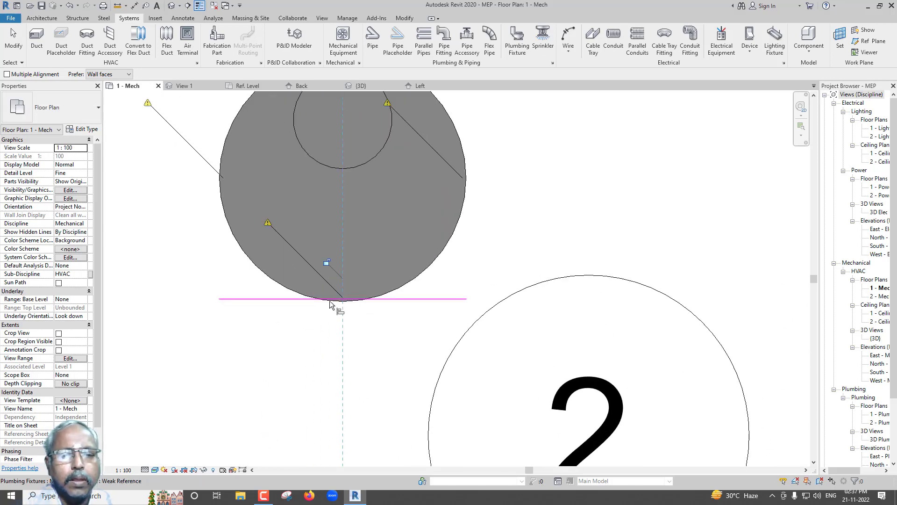
{"action": "scroll", "coordinate": [332, 303], "scroll_direction": "down", "scroll_amount": 2}
{"action": "scroll", "coordinate": [321, 295], "scroll_direction": "down", "scroll_amount": 2}
{"action": "scroll", "coordinate": [281, 281], "scroll_direction": "down", "scroll_amount": 2}
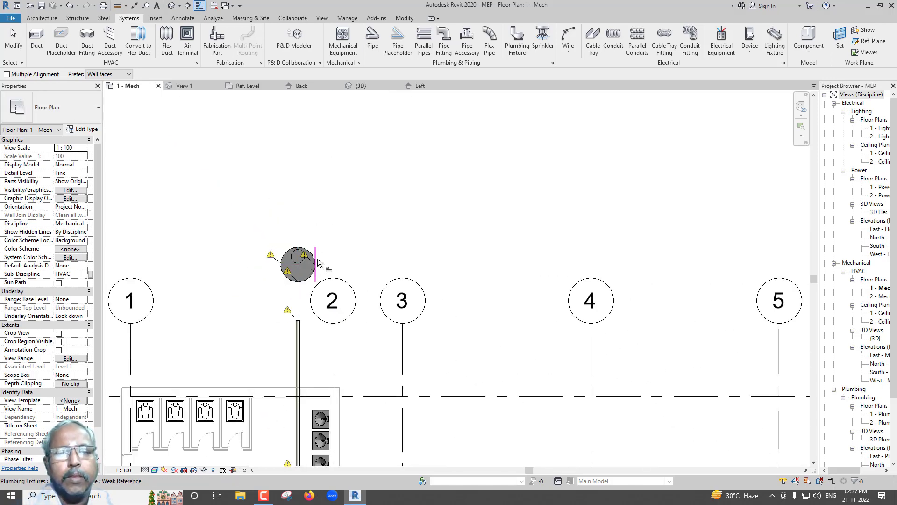
{"action": "key", "text": "Escape"}
{"action": "key", "text": "Escape"}
Place another manhole above the pipe end by grid 8
{"action": "left_click", "coordinate": [812, 42]}
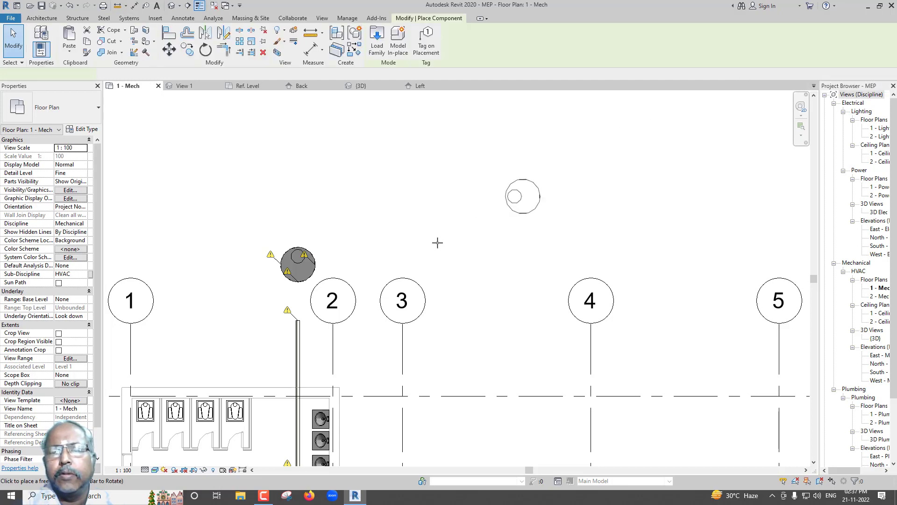
{"action": "scroll", "coordinate": [369, 262], "scroll_direction": "down", "scroll_amount": 3}
{"action": "scroll", "coordinate": [350, 260], "scroll_direction": "down", "scroll_amount": 2}
{"action": "scroll", "coordinate": [353, 259], "scroll_direction": "down", "scroll_amount": 1}
{"action": "scroll", "coordinate": [685, 257], "scroll_direction": "up", "scroll_amount": 2}
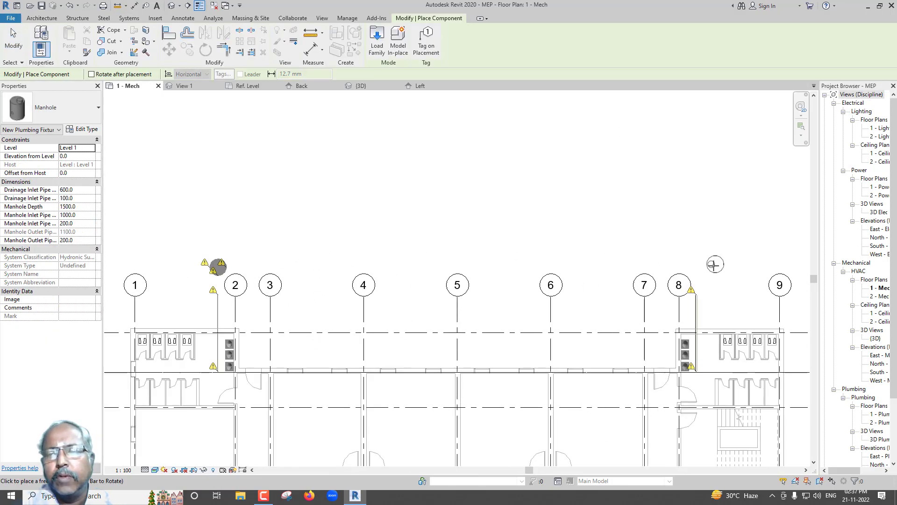
{"action": "scroll", "coordinate": [682, 264], "scroll_direction": "up", "scroll_amount": 2}
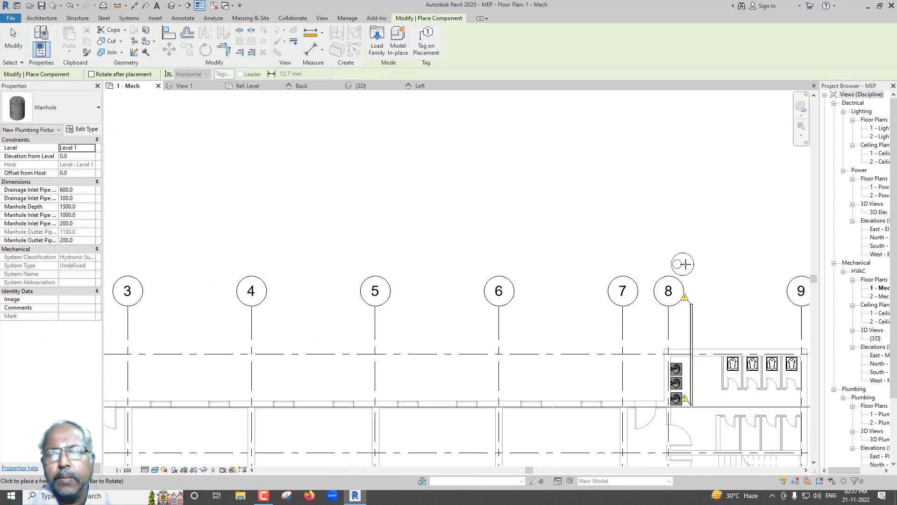
{"action": "left_click", "coordinate": [686, 265]}
{"action": "key", "text": "Escape"}
{"action": "key", "text": "Escape"}
Rotate the new manhole two quarter turns
{"action": "scroll", "coordinate": [704, 279], "scroll_direction": "up", "scroll_amount": 2}
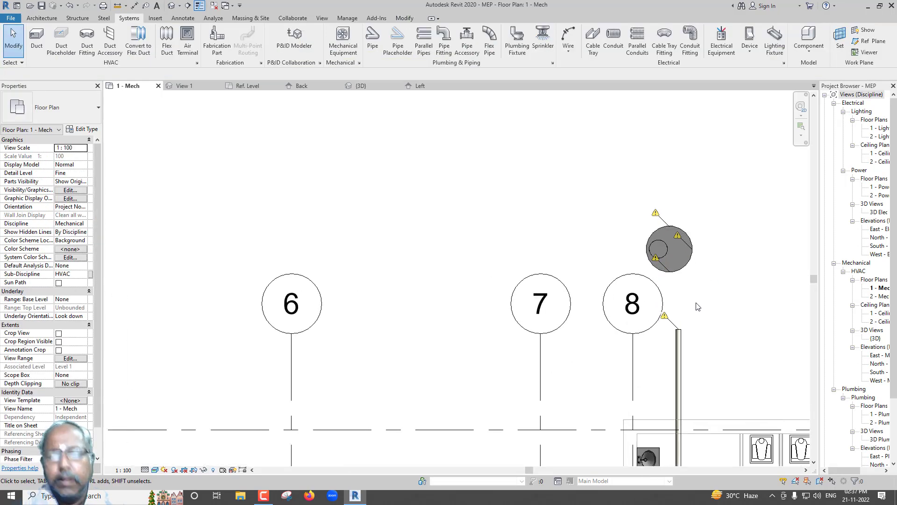
{"action": "left_click", "coordinate": [673, 254]}
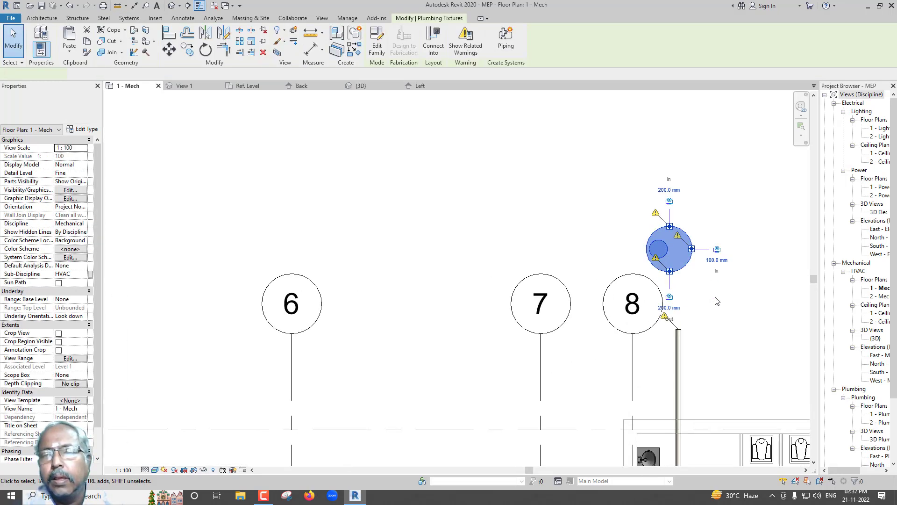
{"action": "key", "text": "space"}
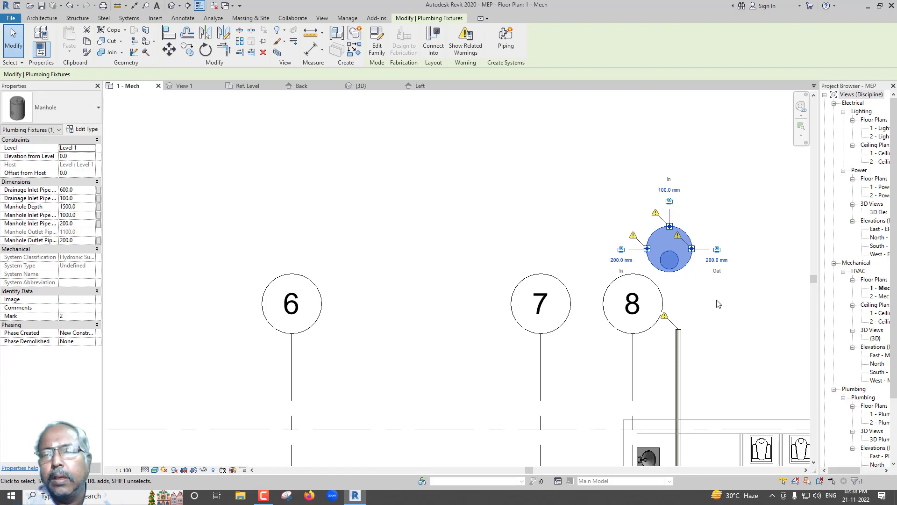
{"action": "key", "text": "space"}
{"action": "key", "text": "space"}
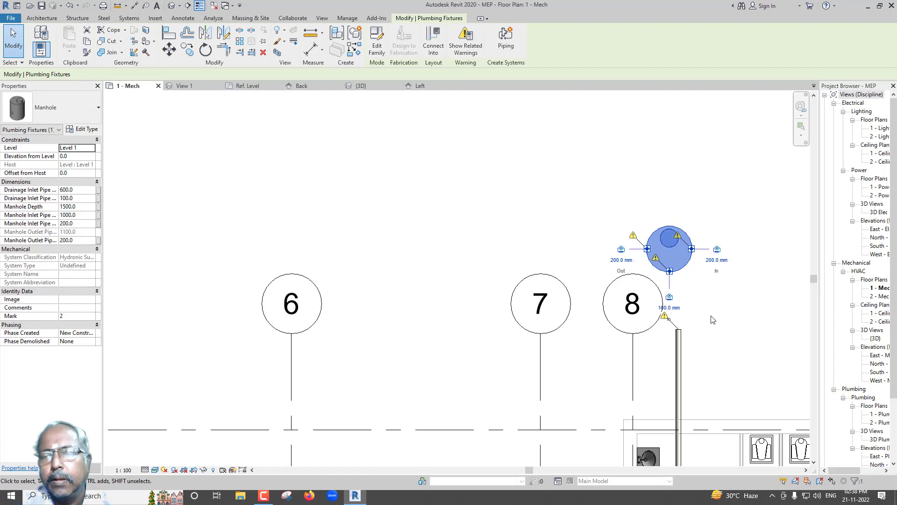
{"action": "key", "text": "Escape"}
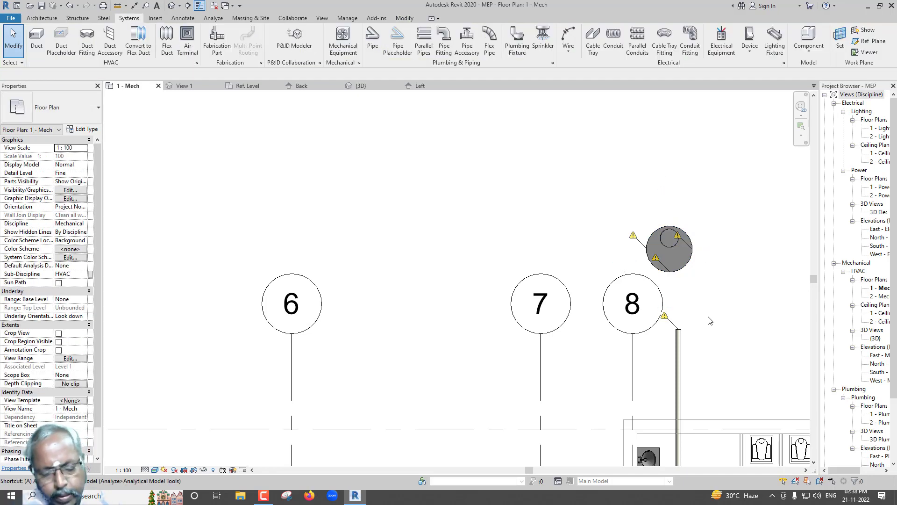
Align the new manhole onto the vertical pipe's centreline using AL
{"action": "key", "text": "a"}
{"action": "key", "text": "l"}
{"action": "left_click", "coordinate": [680, 344]}
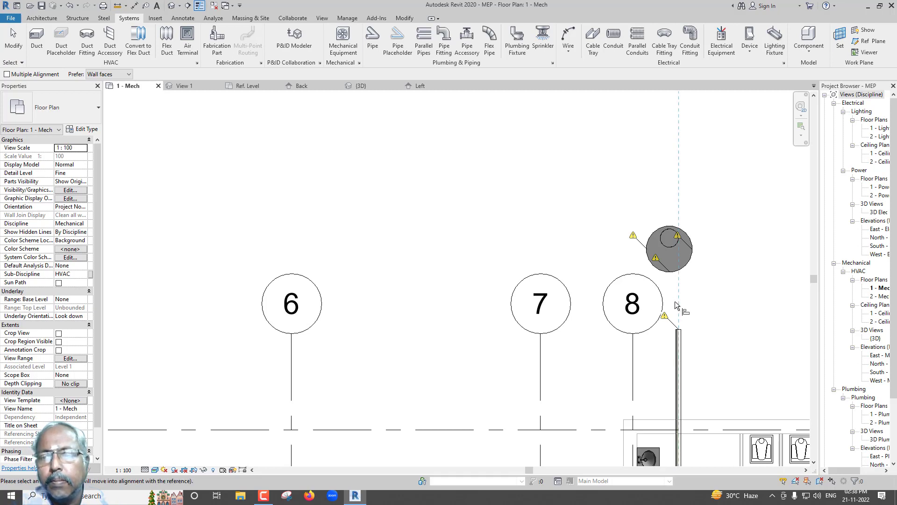
{"action": "left_click", "coordinate": [671, 271]}
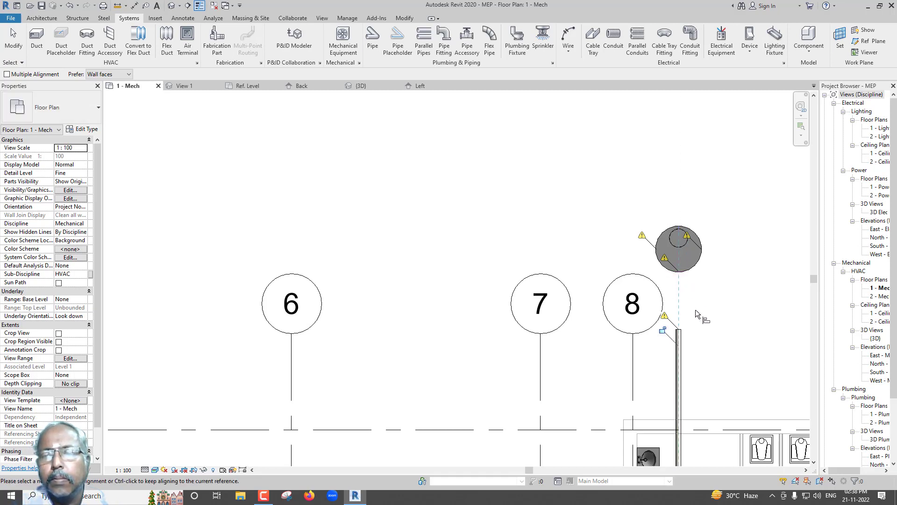
{"action": "key", "text": "Escape"}
Select the vertical PVC - DWV pipe to check its properties
{"action": "scroll", "coordinate": [694, 325], "scroll_direction": "up", "scroll_amount": 2}
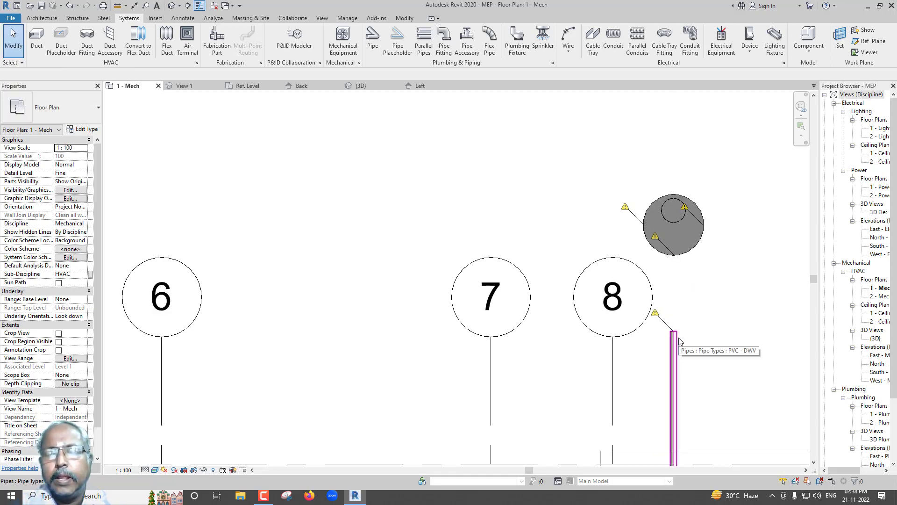
{"action": "left_click", "coordinate": [680, 338]}
{"action": "scroll", "coordinate": [673, 333], "scroll_direction": "down", "scroll_amount": 1}
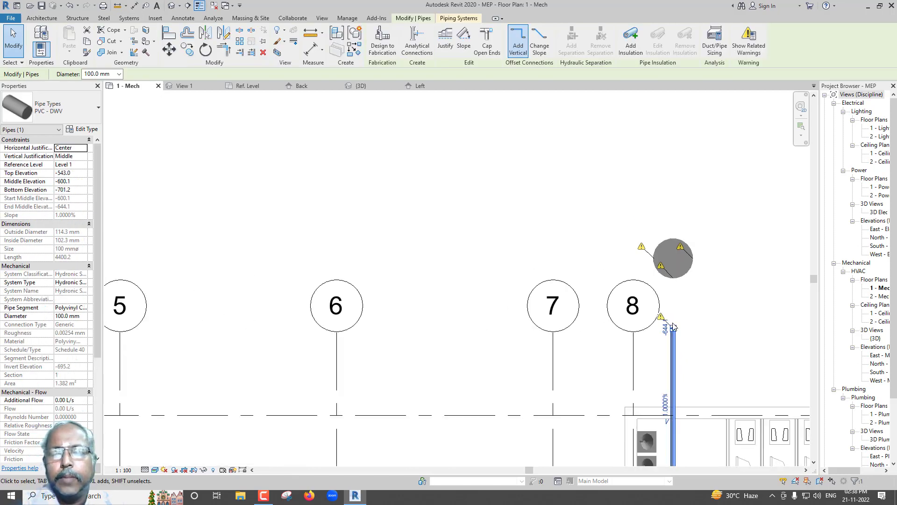
{"action": "scroll", "coordinate": [675, 327], "scroll_direction": "up", "scroll_amount": 1}
{"action": "scroll", "coordinate": [676, 325], "scroll_direction": "up", "scroll_amount": 1}
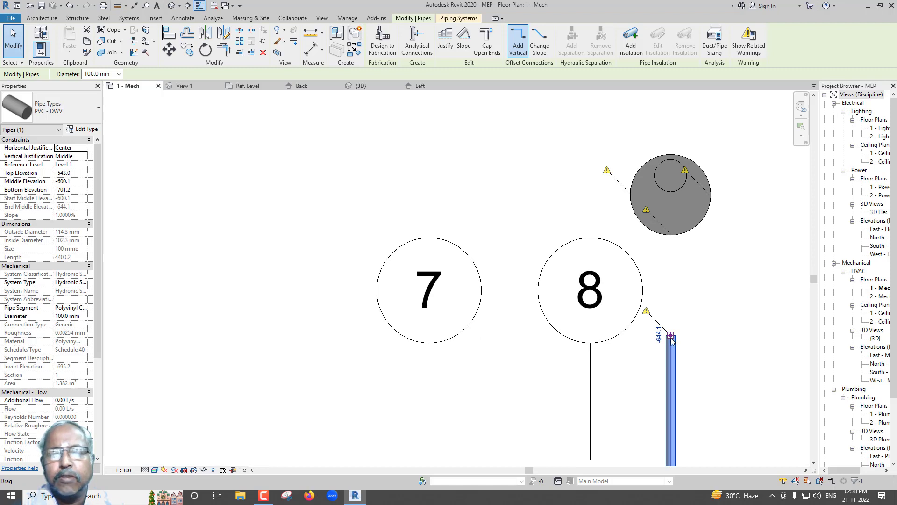
{"action": "key", "text": "Escape"}
Go to the Ref. Level plan and open, then cancel, the Family Types parameters
{"action": "left_click", "coordinate": [248, 86]}
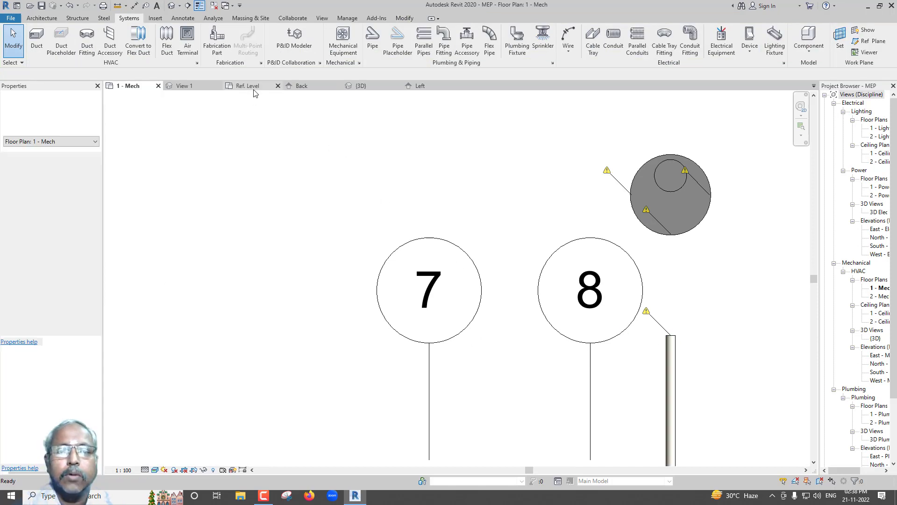
{"action": "scroll", "coordinate": [405, 293], "scroll_direction": "down", "scroll_amount": 2}
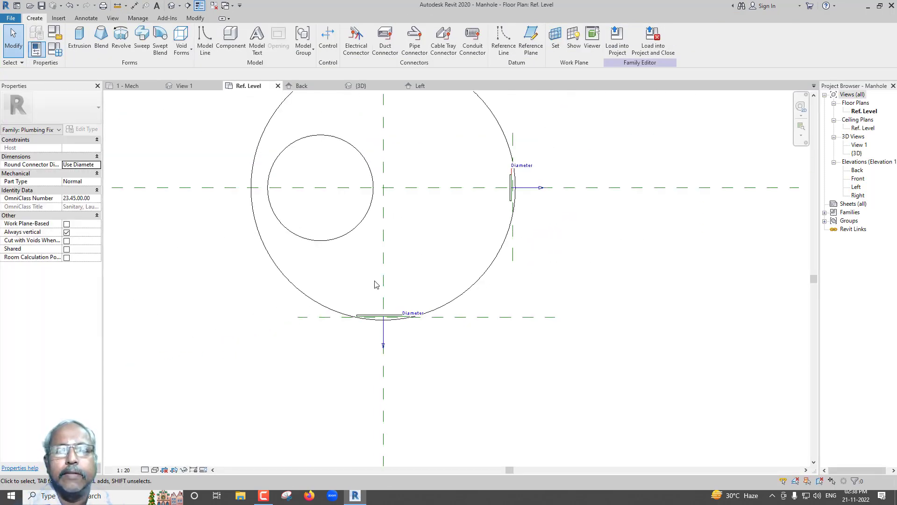
{"action": "left_click", "coordinate": [61, 54]}
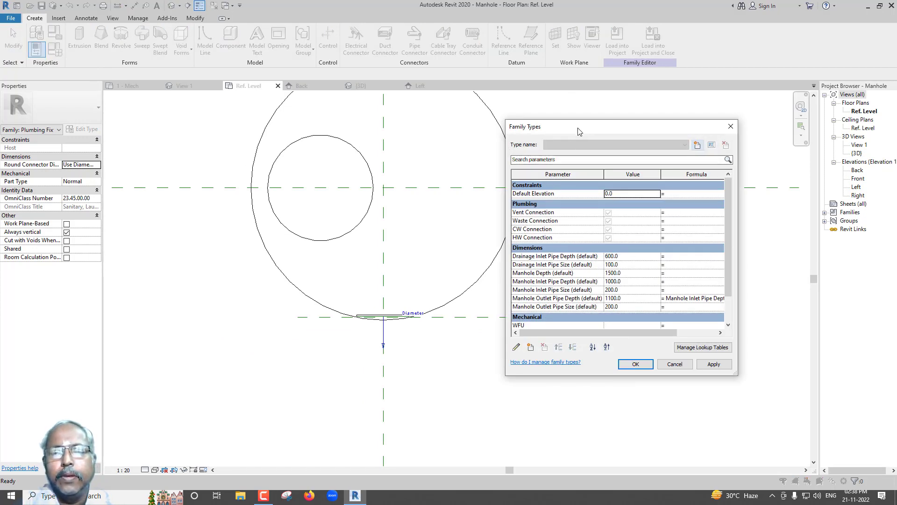
{"action": "mouse_move", "coordinate": [581, 129]}
{"action": "left_mouse_down"}
{"action": "mouse_move", "coordinate": [246, 129]}
{"action": "mouse_move", "coordinate": [456, 178]}
{"action": "left_mouse_up"}
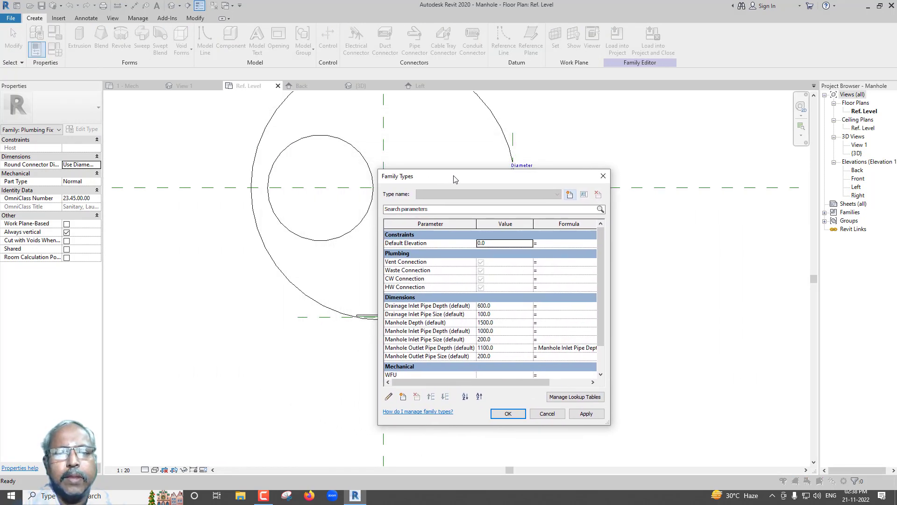
{"action": "left_click", "coordinate": [550, 417]}
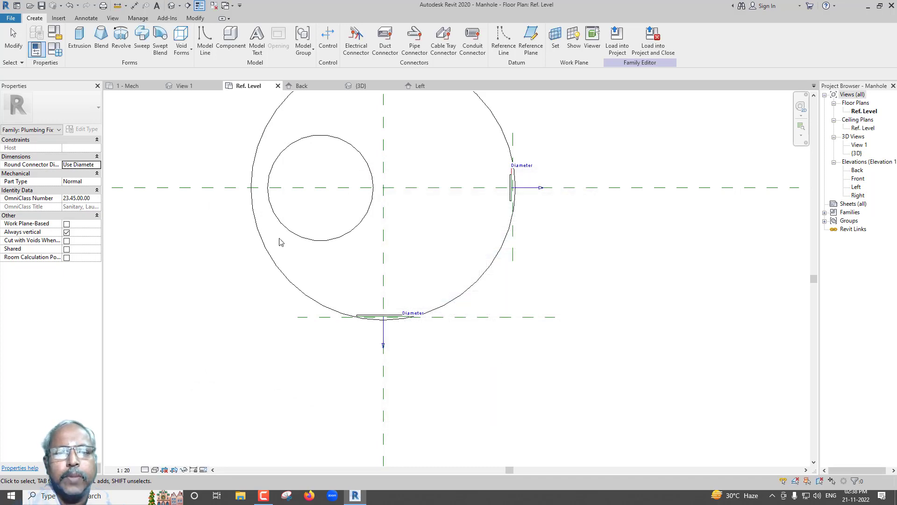
Show the manhole in the {3D} view, orbited to face its right side
{"action": "left_click", "coordinate": [361, 86]}
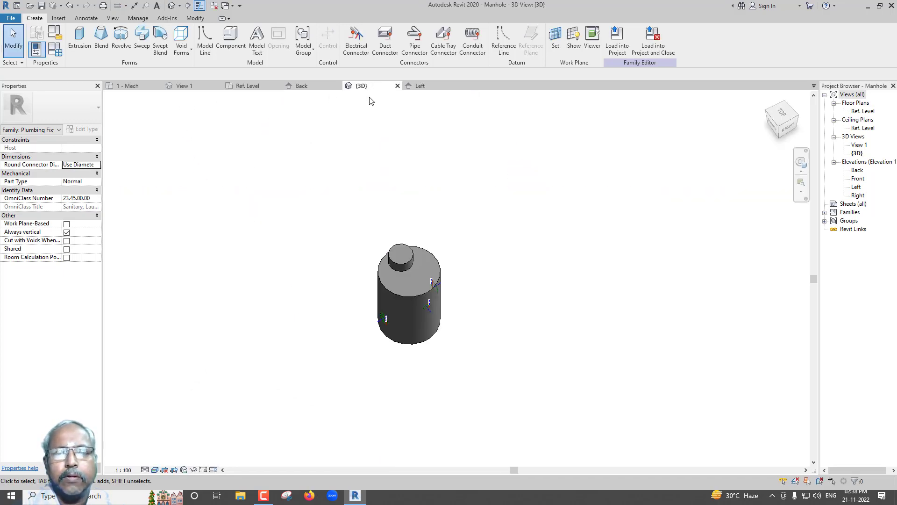
{"action": "middle_click_drag", "start_coordinate": [416, 307], "coordinate": [400, 310], "text": "shift"}
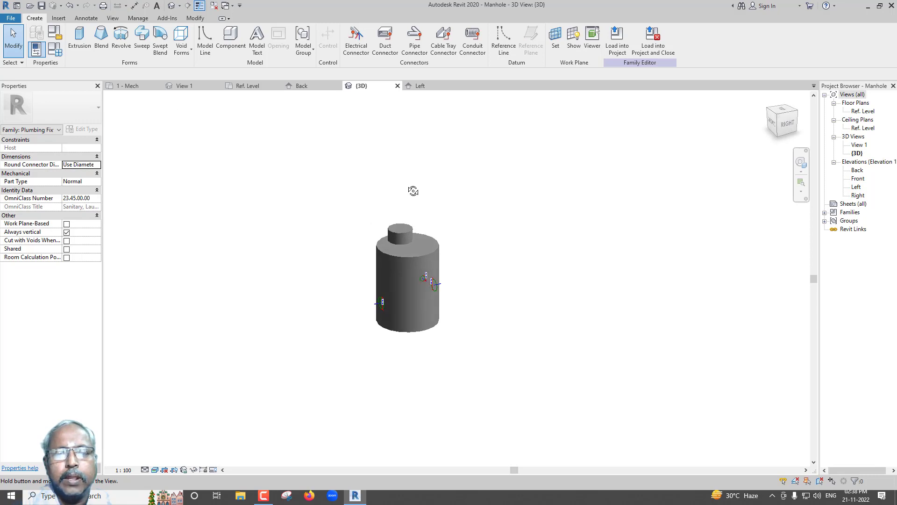
{"action": "scroll", "coordinate": [399, 312], "scroll_direction": "up", "scroll_amount": 2}
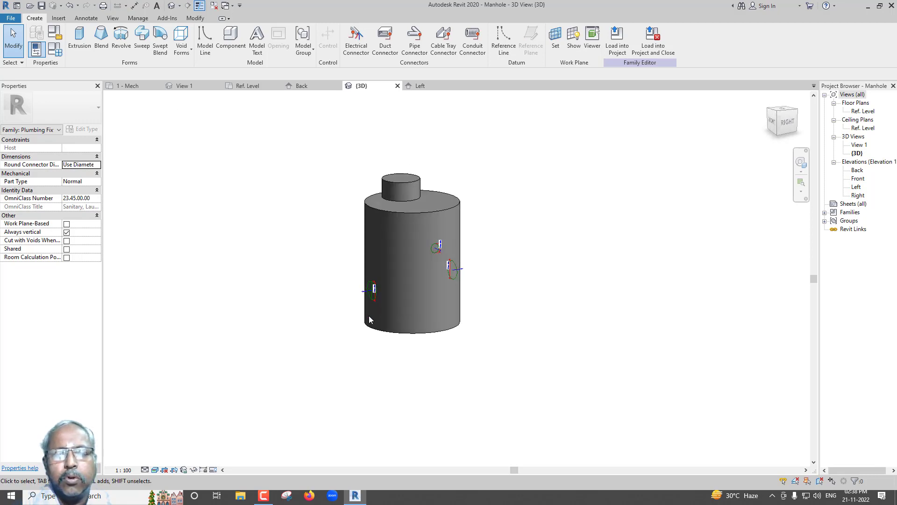
{"action": "middle_click_drag", "start_coordinate": [394, 311], "coordinate": [344, 306], "text": "shift"}
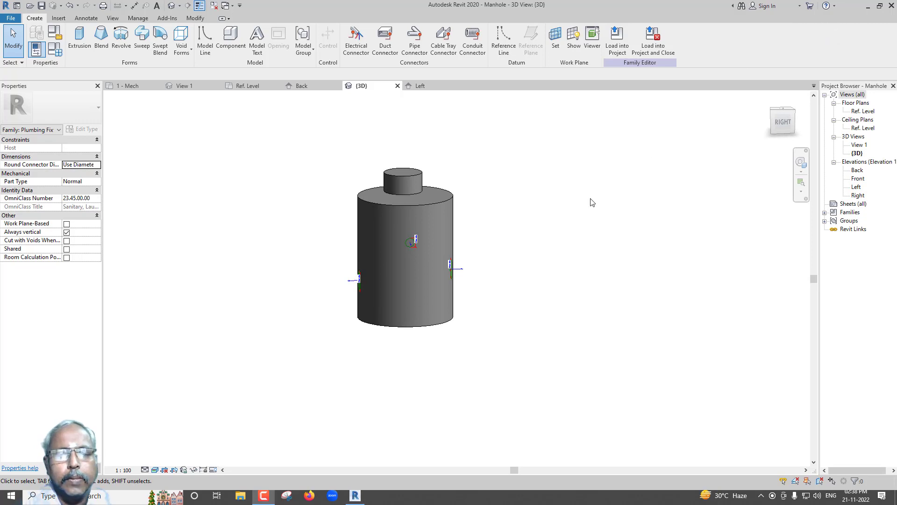
{"action": "scroll", "coordinate": [367, 287], "scroll_direction": "up", "scroll_amount": 2}
{"action": "scroll", "coordinate": [368, 287], "scroll_direction": "up", "scroll_amount": 2}
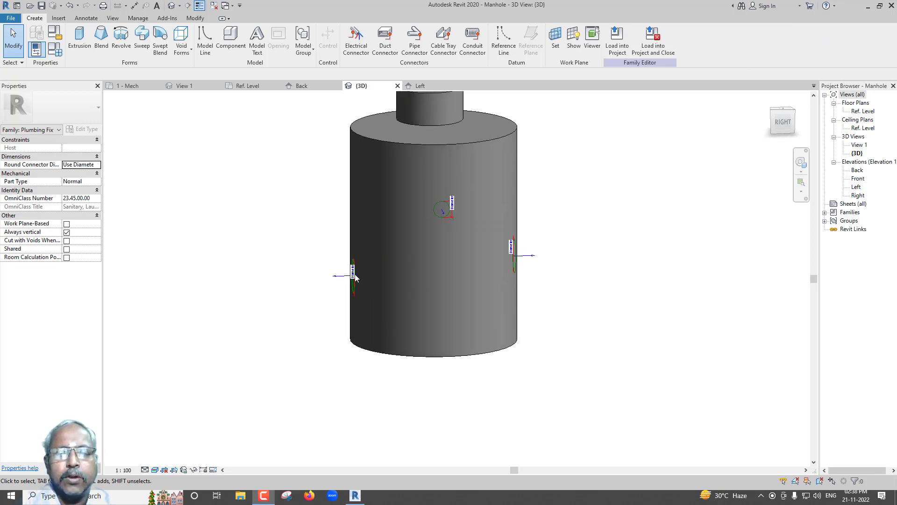
Copy 'Manhole Inlet Pipe Depth' from the outlet depth formula in Family Types
{"action": "left_click", "coordinate": [56, 49]}
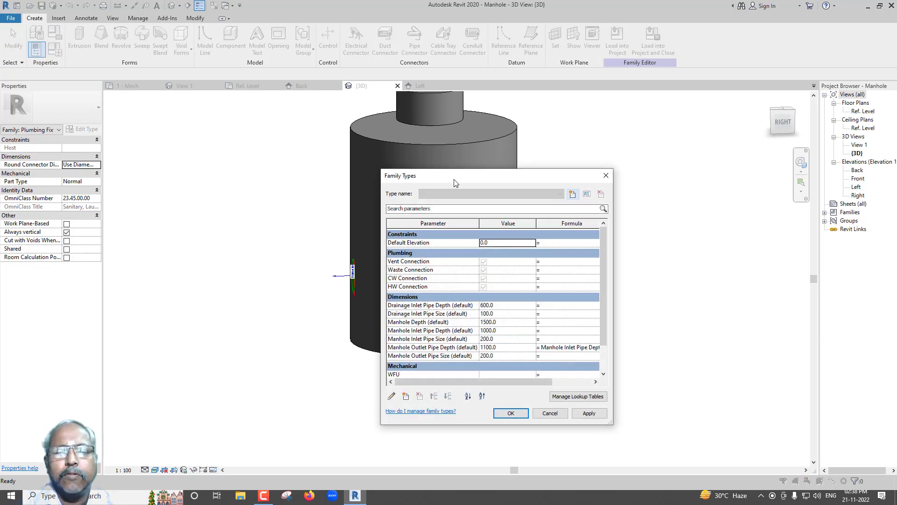
{"action": "left_click_drag", "start_coordinate": [456, 182], "coordinate": [319, 109]}
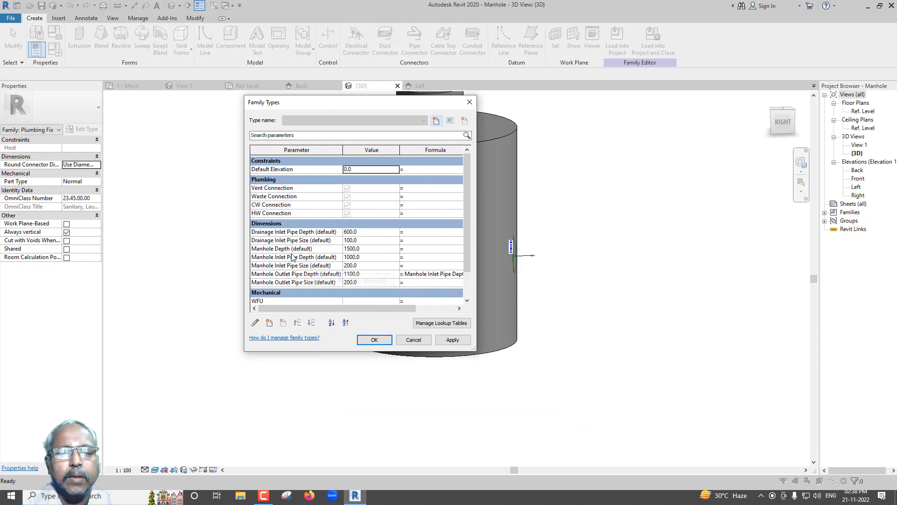
{"action": "left_click", "coordinate": [407, 277]}
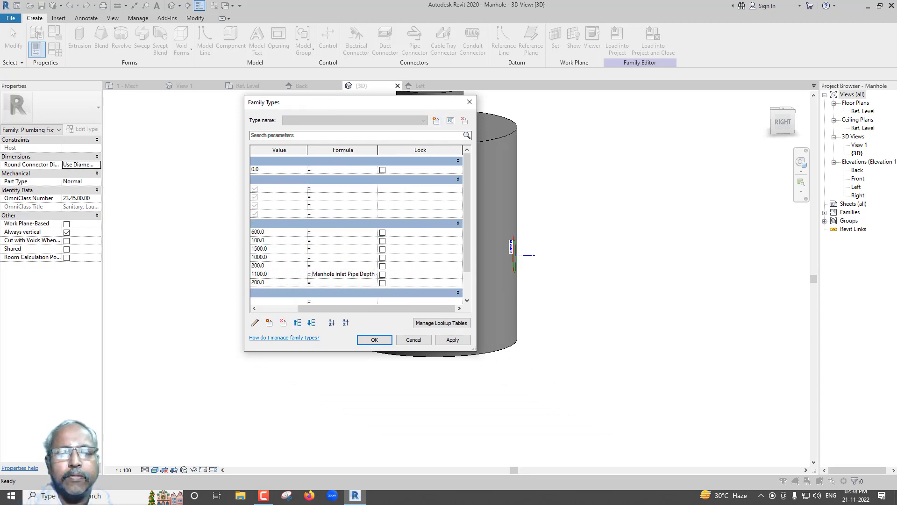
{"action": "left_click_drag", "start_coordinate": [376, 274], "coordinate": [302, 275]}
{"action": "key", "text": "ctrl+c"}
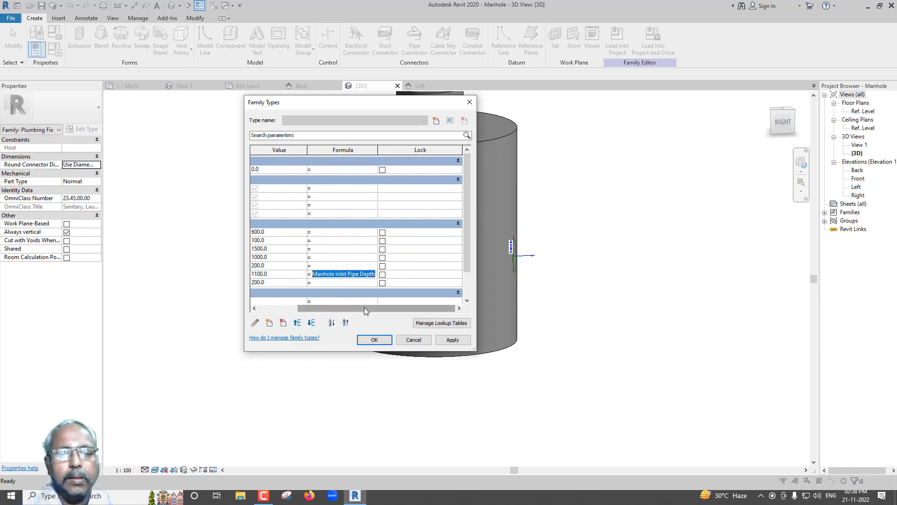
{"action": "left_click_drag", "start_coordinate": [364, 307], "coordinate": [325, 307]}
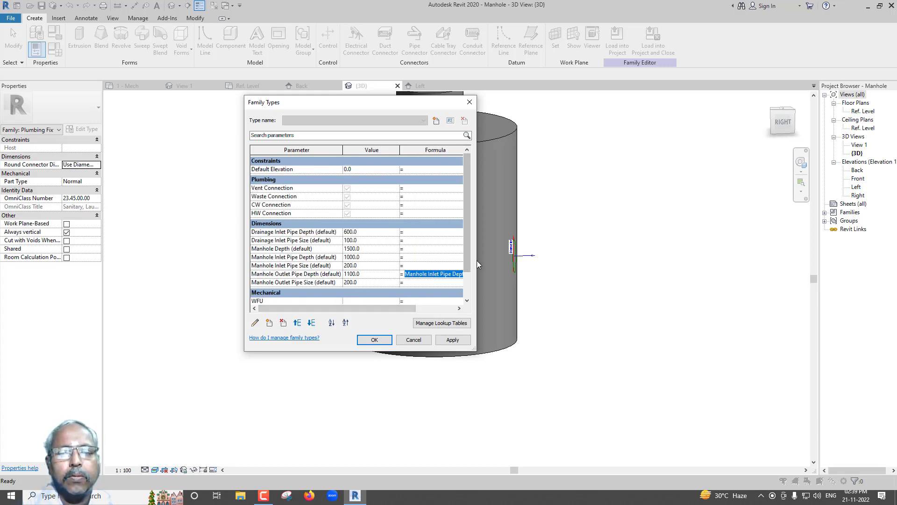
{"action": "left_click_drag", "start_coordinate": [477, 259], "coordinate": [661, 261]}
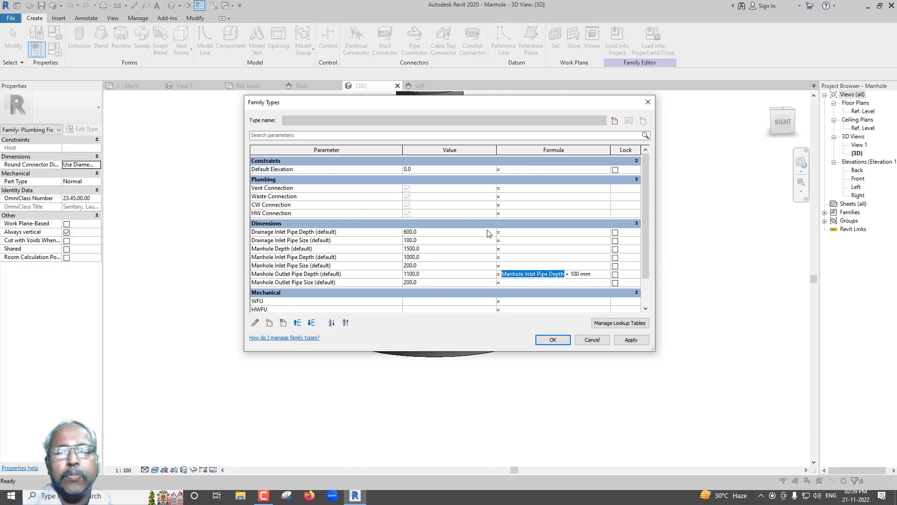
Make Drainage Inlet Pipe Depth's formula Manhole Inlet Pipe Depth + 300 mm, giving 1300
{"action": "left_click", "coordinate": [516, 236]}
{"action": "key", "text": "ctrl+v"}
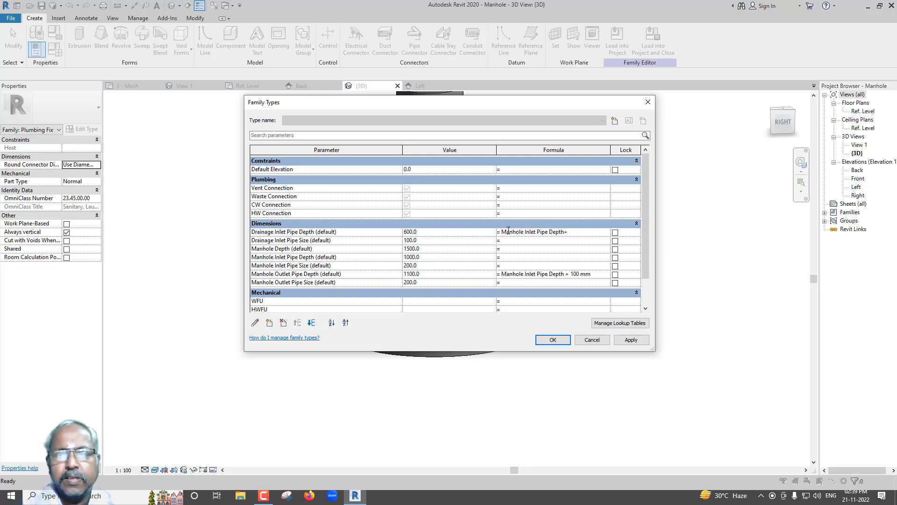
{"action": "left_click_drag", "start_coordinate": [412, 108], "coordinate": [94, 164]}
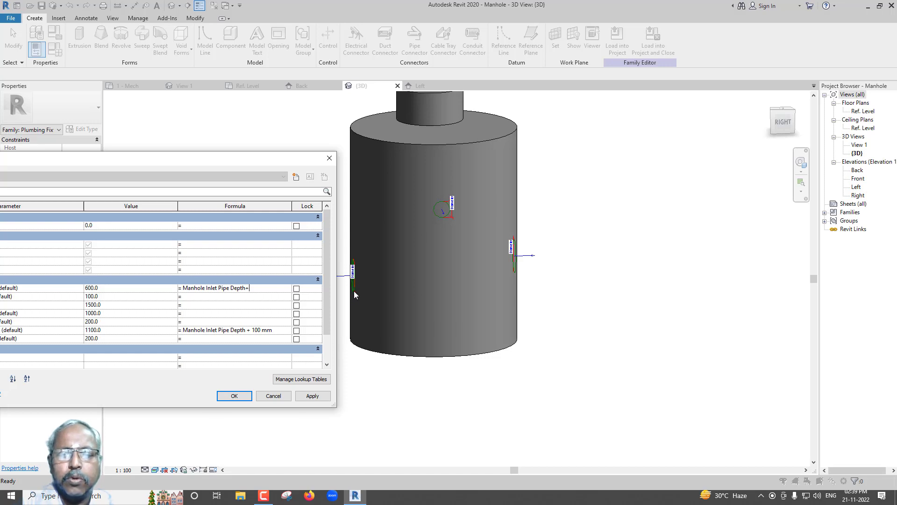
{"action": "left_click_drag", "start_coordinate": [198, 162], "coordinate": [344, 161]}
{"action": "type", "text": "300"}
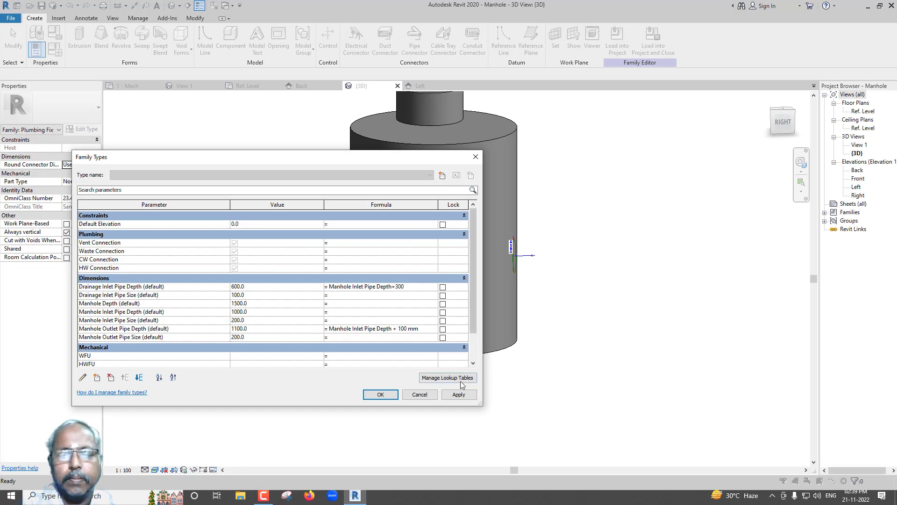
{"action": "left_click", "coordinate": [459, 395]}
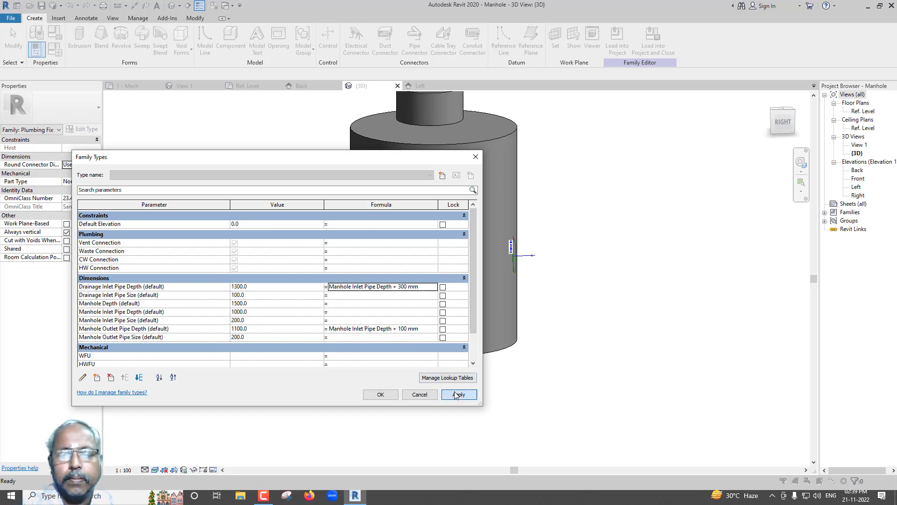
{"action": "left_click", "coordinate": [381, 395]}
Reset Drainage Inlet Pipe Depth to 600 and give Manhole Depth the formula Manhole Inlet Pipe Depth + 300 mm
{"action": "scroll", "coordinate": [384, 372], "scroll_direction": "down", "scroll_amount": 2}
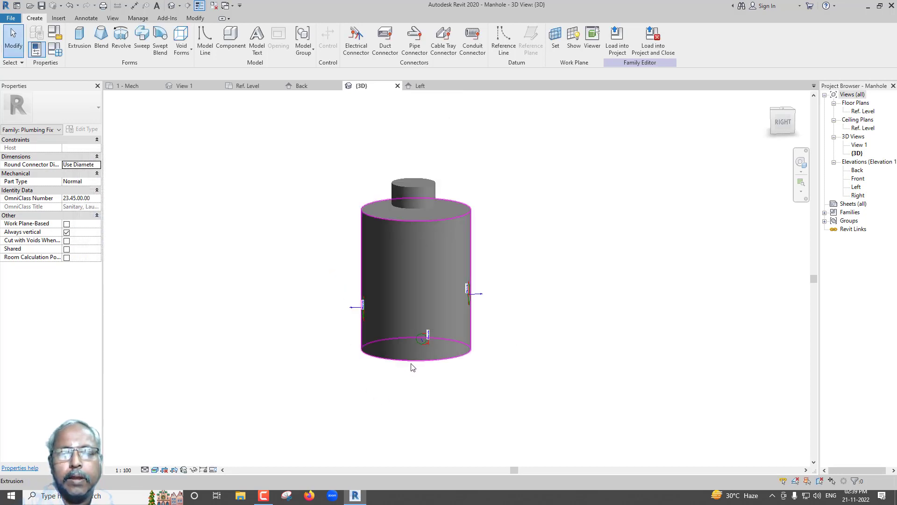
{"action": "mouse_move", "coordinate": [411, 365]}
{"action": "middle_mouse_down", "text": "shift"}
{"action": "mouse_move", "coordinate": [467, 368]}
{"action": "mouse_move", "coordinate": [511, 357]}
{"action": "mouse_move", "coordinate": [457, 366]}
{"action": "middle_mouse_up", "text": "shift"}
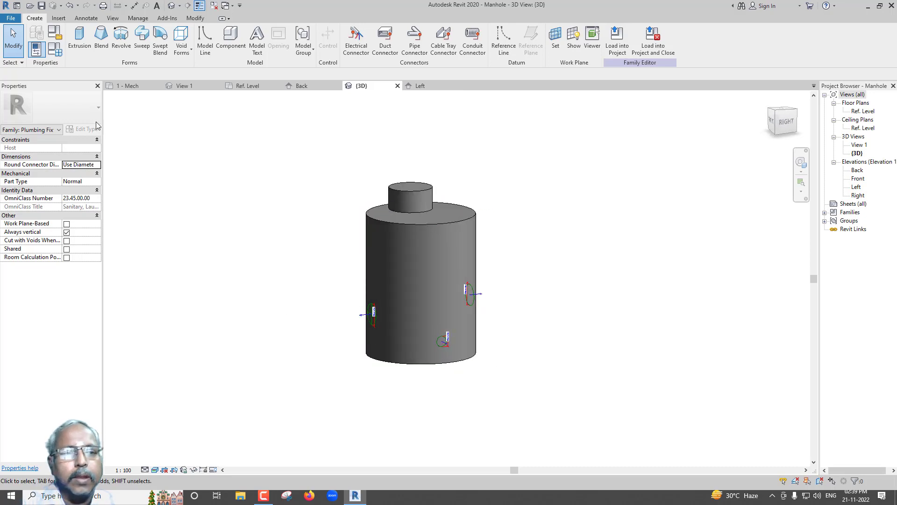
{"action": "left_click", "coordinate": [57, 51]}
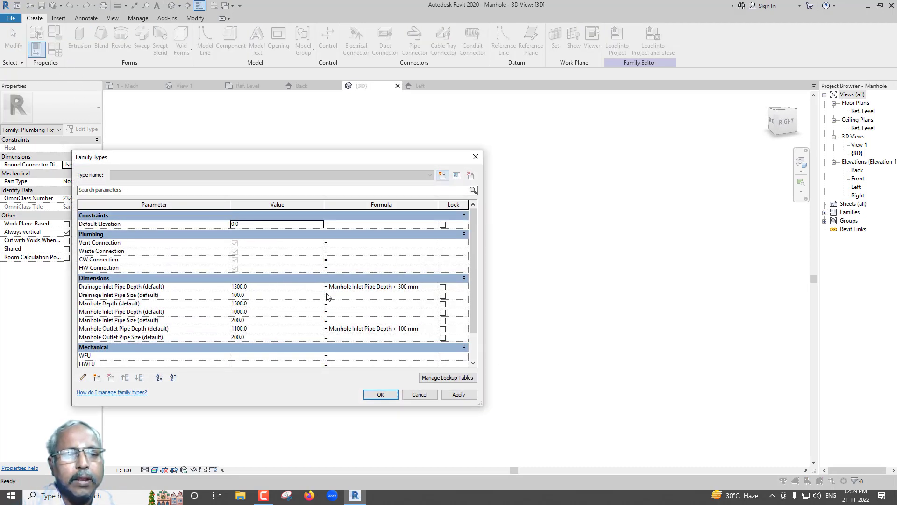
{"action": "left_click", "coordinate": [424, 288]}
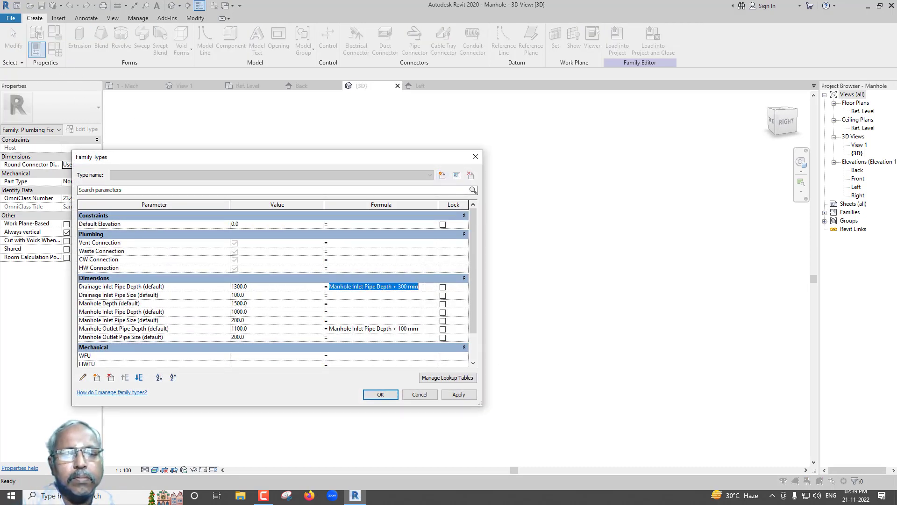
{"action": "key", "text": "BackSpace"}
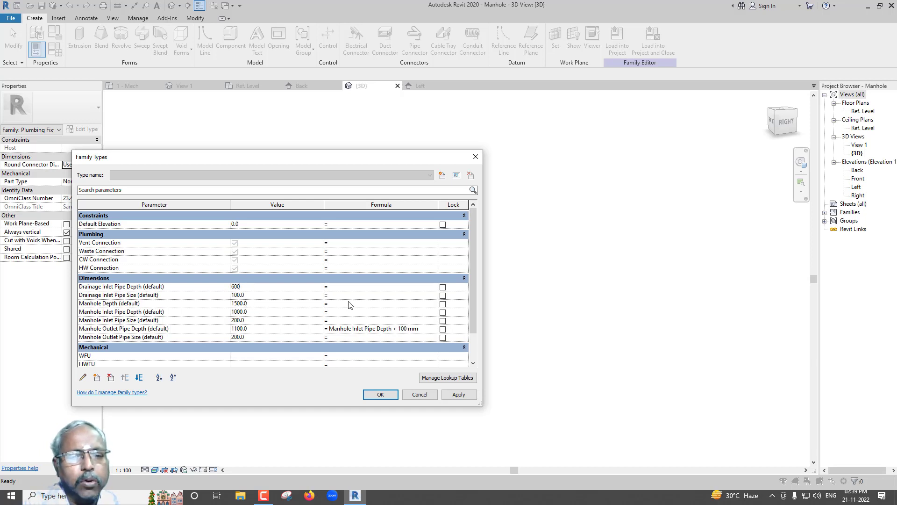
{"action": "type", "text": "Manhole Inlet Pipe Depth + 300 mm"}
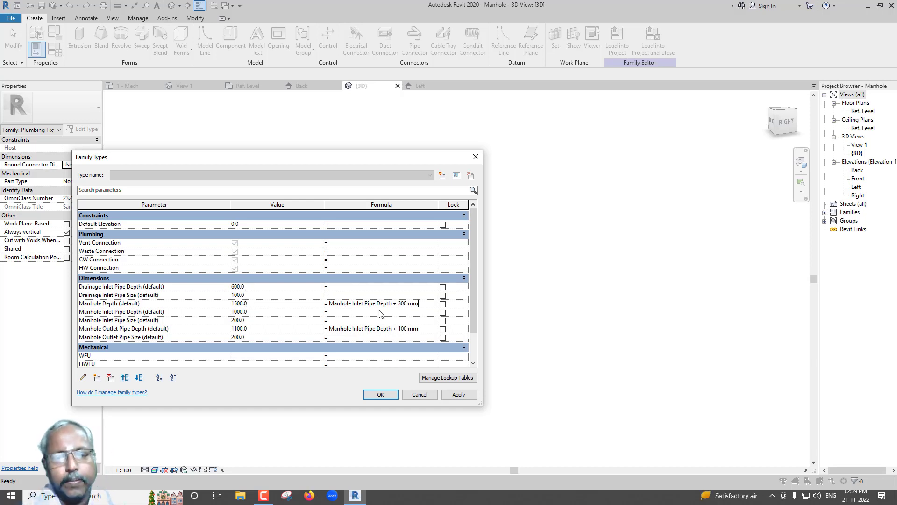
{"action": "left_click", "coordinate": [453, 395]}
{"action": "left_click", "coordinate": [381, 394]}
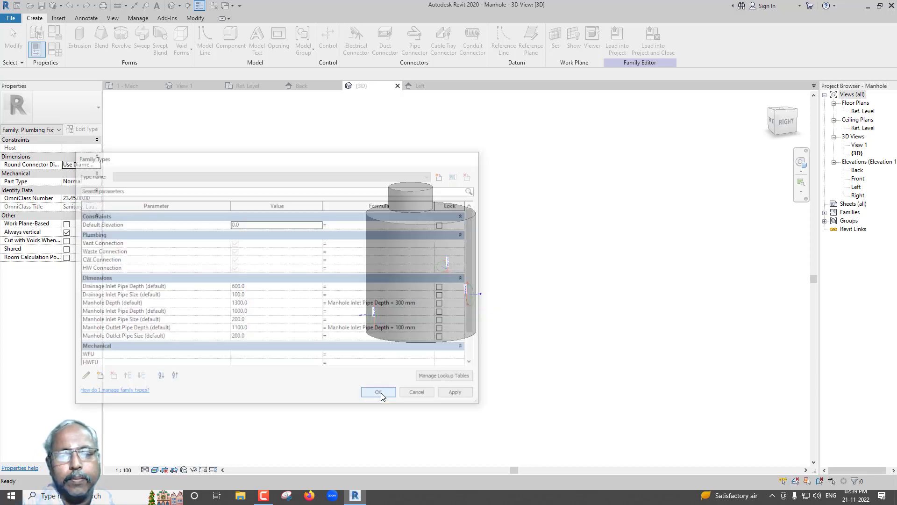
{"action": "scroll", "coordinate": [392, 318], "scroll_direction": "up", "scroll_amount": 2}
{"action": "scroll", "coordinate": [391, 318], "scroll_direction": "up", "scroll_amount": 2}
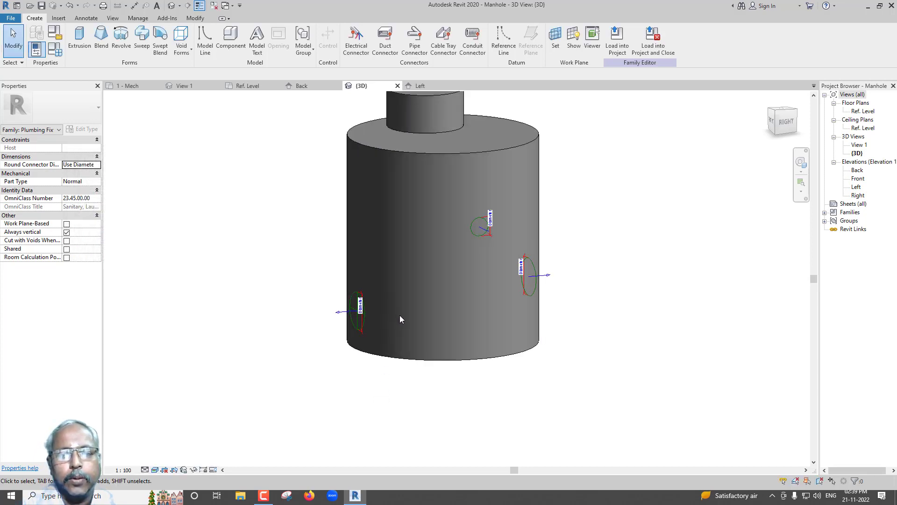
{"action": "middle_click_drag", "start_coordinate": [400, 315], "coordinate": [390, 307], "text": "shift"}
Reload the manhole family, overwriting the existing version, and view it in 3D Plumbing
{"action": "left_click", "coordinate": [617, 40]}
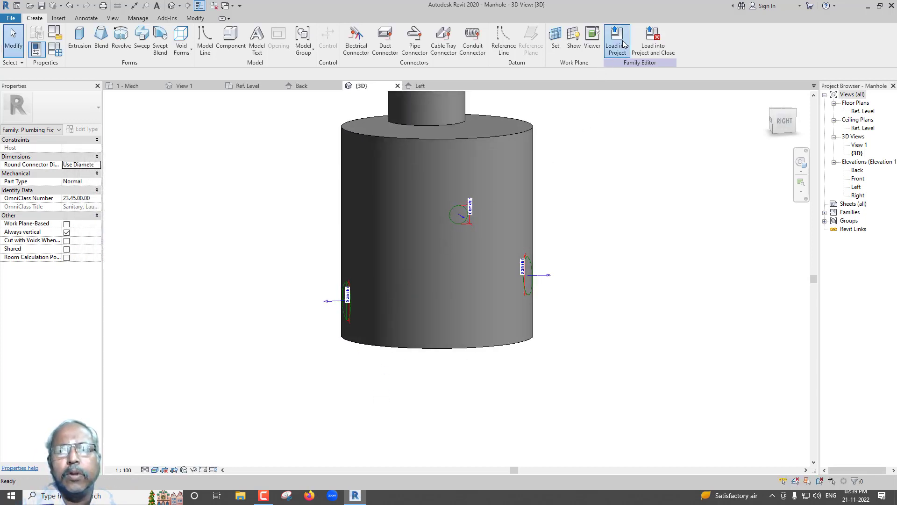
{"action": "left_click", "coordinate": [465, 220]}
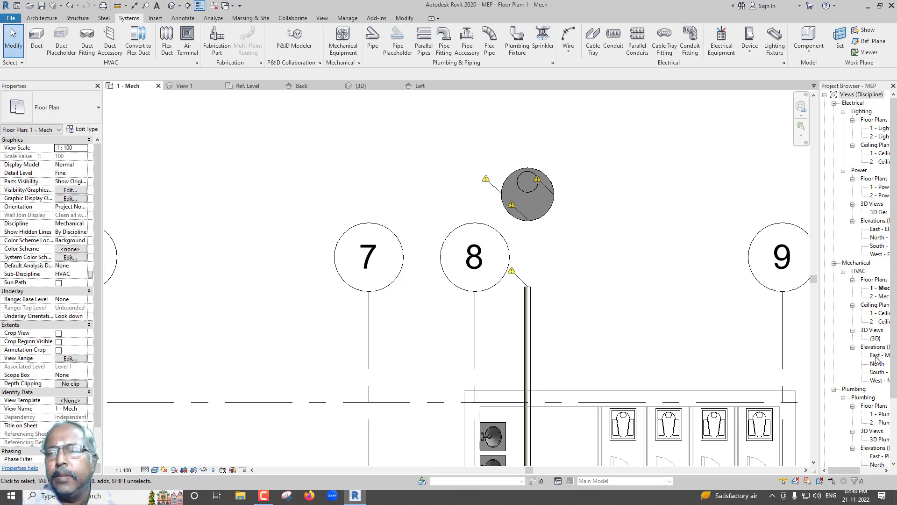
{"action": "double_click", "coordinate": [880, 439]}
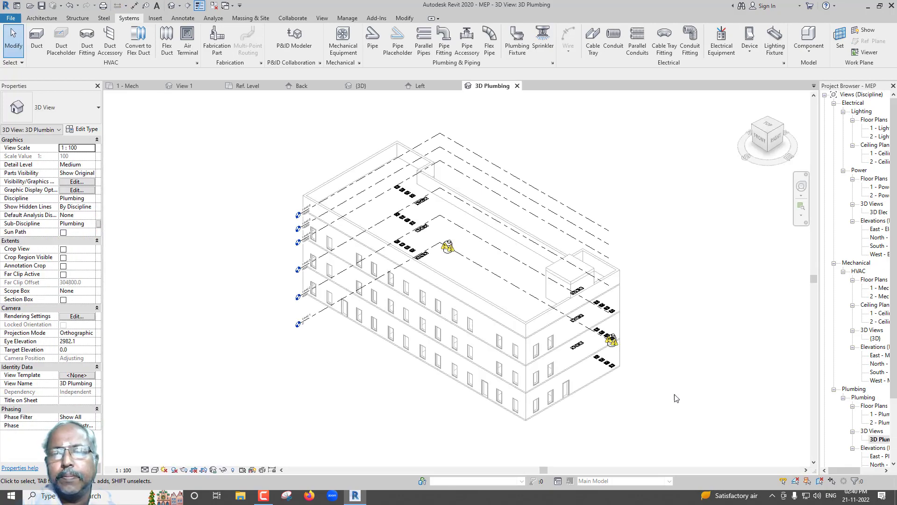
{"action": "scroll", "coordinate": [412, 241], "scroll_direction": "up", "scroll_amount": 3}
{"action": "scroll", "coordinate": [412, 241], "scroll_direction": "up", "scroll_amount": 3}
{"action": "mouse_move", "coordinate": [397, 234]}
{"action": "middle_mouse_down", "text": "shift"}
{"action": "mouse_move", "coordinate": [412, 241]}
{"action": "mouse_move", "coordinate": [331, 200]}
{"action": "middle_mouse_up", "text": "shift"}
{"action": "scroll", "coordinate": [330, 200], "scroll_direction": "down", "scroll_amount": 5}
{"action": "scroll", "coordinate": [324, 352], "scroll_direction": "down", "scroll_amount": 3}
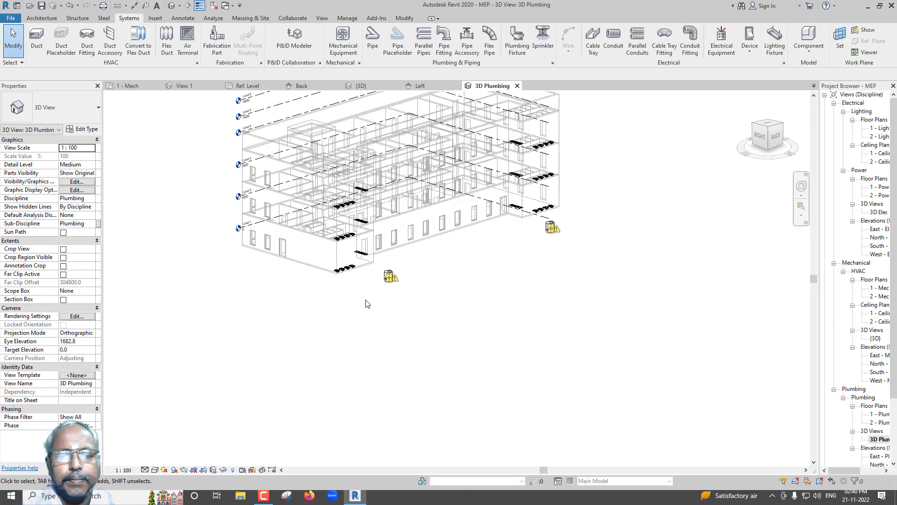
{"action": "scroll", "coordinate": [367, 303], "scroll_direction": "up", "scroll_amount": 2}
Change the 3D view's visual style and set Detail Level to Fine, then open 1 - Plumbing
{"action": "left_click", "coordinate": [155, 469]}
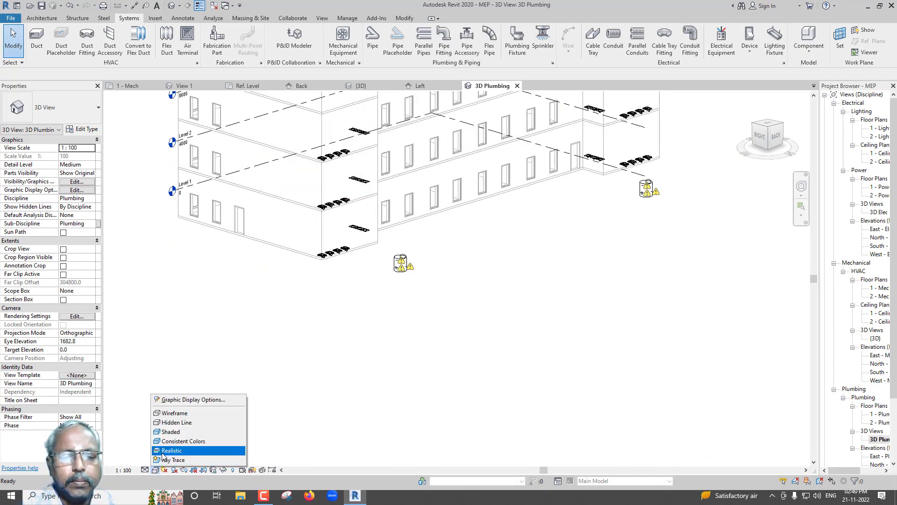
{"action": "left_click", "coordinate": [163, 451]}
{"action": "left_click", "coordinate": [145, 470]}
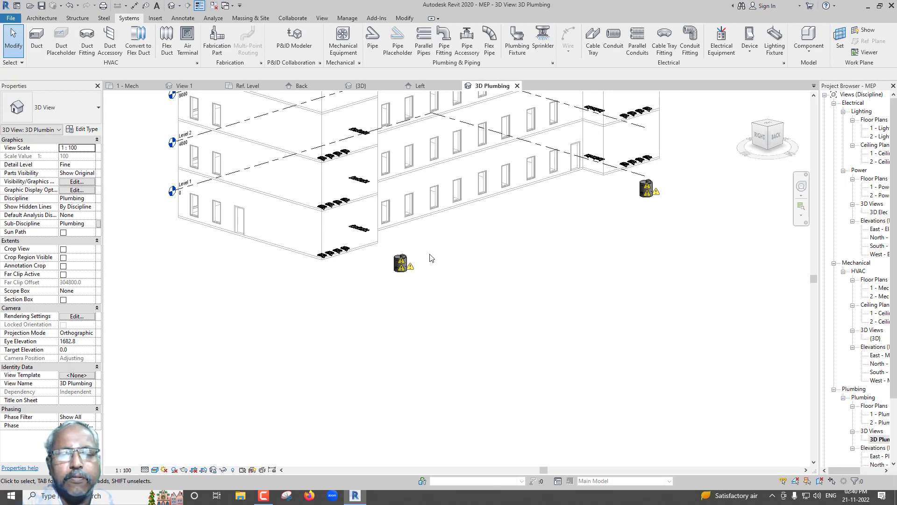
{"action": "scroll", "coordinate": [430, 258], "scroll_direction": "up", "scroll_amount": 3}
{"action": "scroll", "coordinate": [402, 271], "scroll_direction": "up", "scroll_amount": 2}
{"action": "middle_click_drag", "start_coordinate": [371, 286], "coordinate": [380, 326], "text": "shift"}
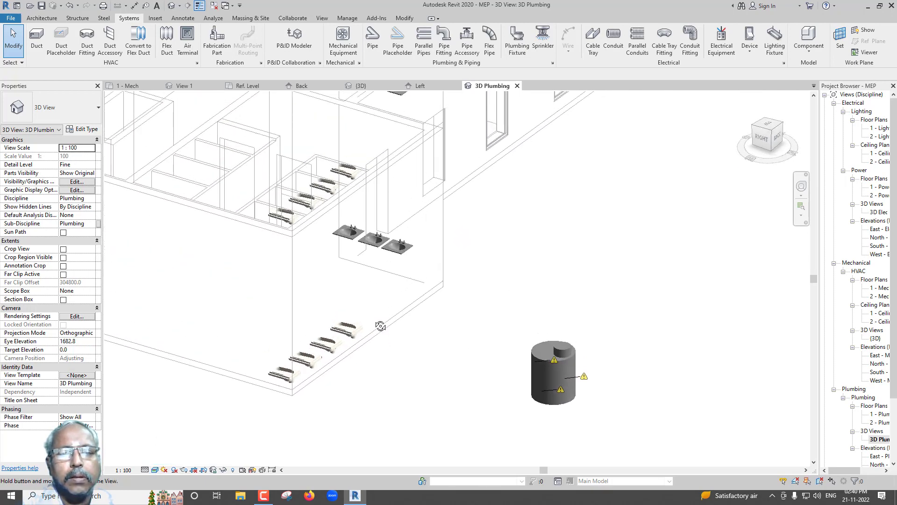
{"action": "scroll", "coordinate": [381, 326], "scroll_direction": "down", "scroll_amount": 3}
{"action": "scroll", "coordinate": [379, 325], "scroll_direction": "down", "scroll_amount": 2}
{"action": "scroll", "coordinate": [377, 324], "scroll_direction": "down", "scroll_amount": 1}
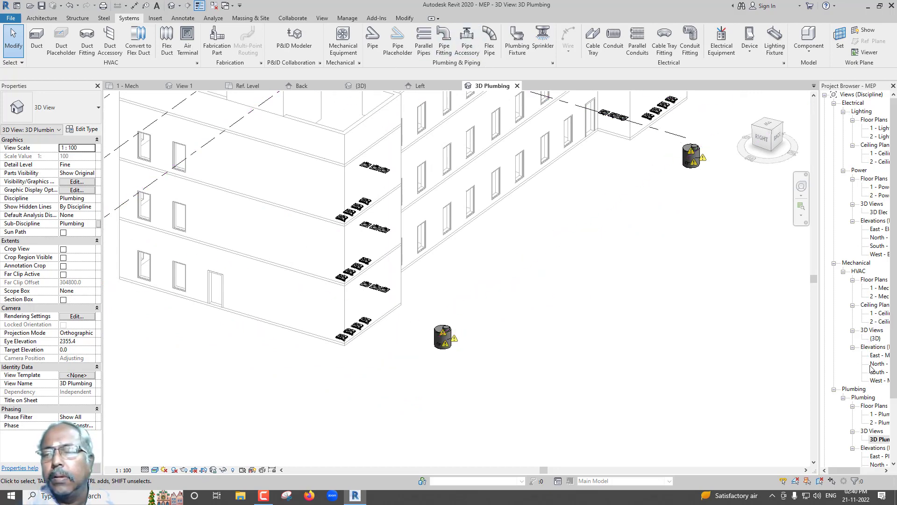
{"action": "double_click", "coordinate": [878, 414]}
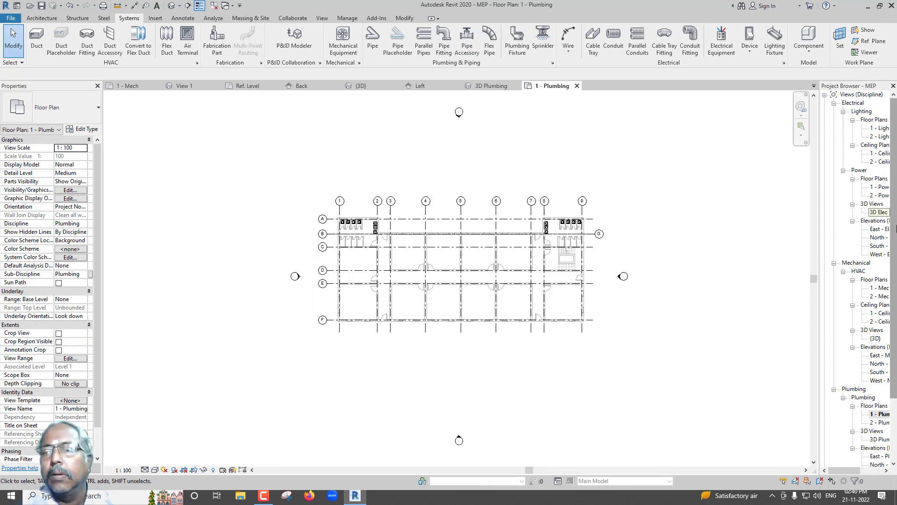
In the 1 - Mech plan, delete the vertical pipes at grid 8 and near grid 2
{"action": "double_click", "coordinate": [879, 288]}
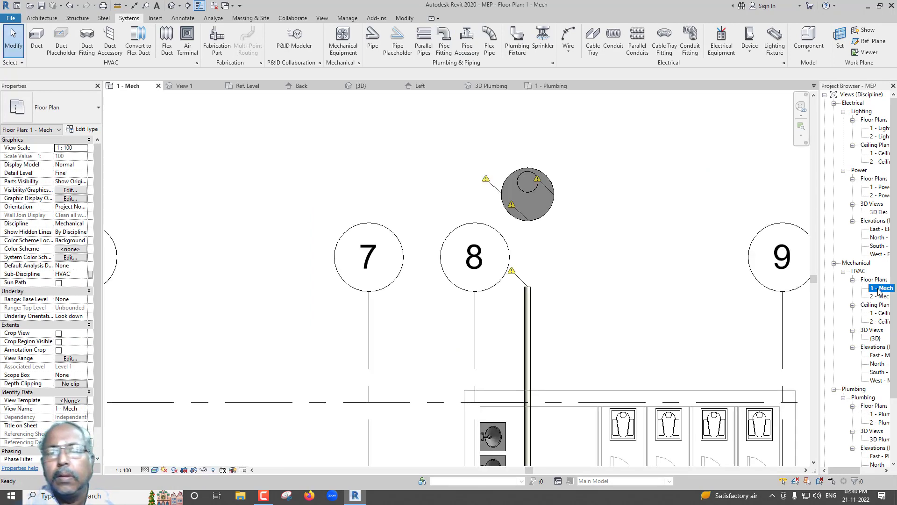
{"action": "scroll", "coordinate": [466, 150], "scroll_direction": "down", "scroll_amount": 2}
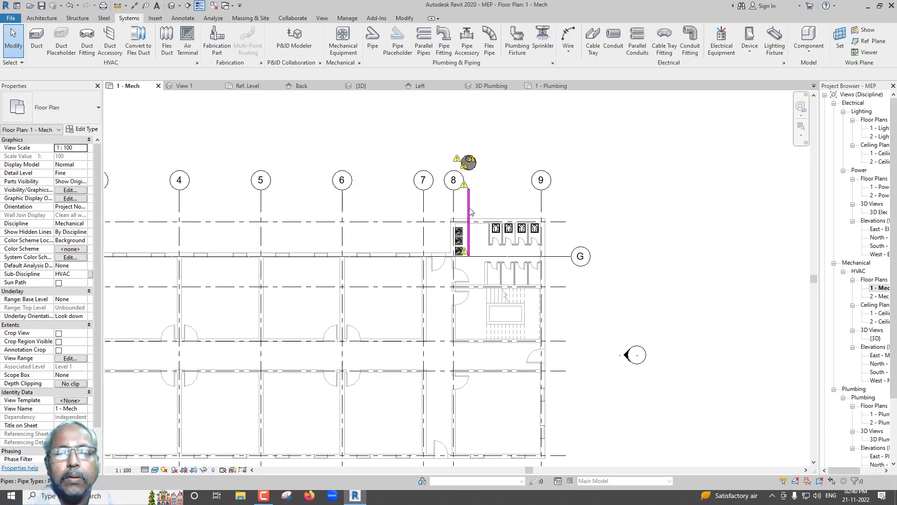
{"action": "left_click", "coordinate": [489, 206]}
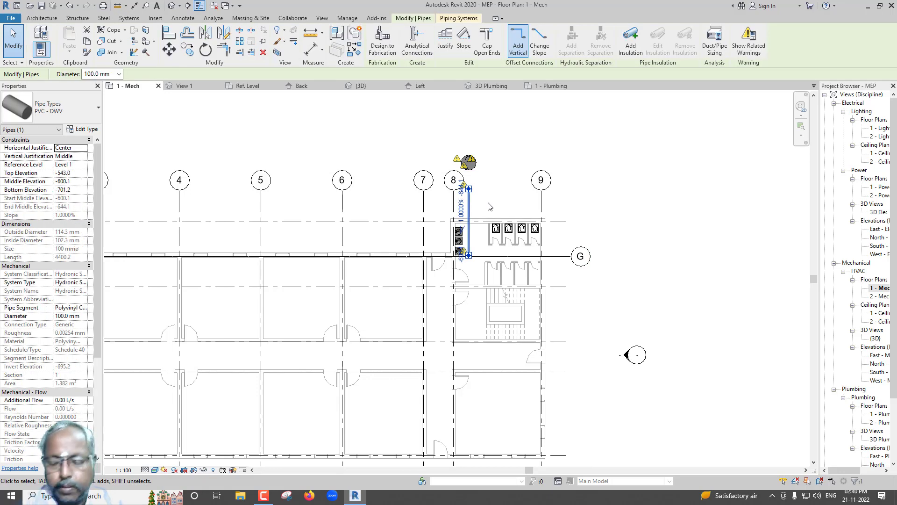
{"action": "key", "text": "Delete"}
{"action": "scroll", "coordinate": [489, 206], "scroll_direction": "down", "scroll_amount": 2}
{"action": "scroll", "coordinate": [209, 198], "scroll_direction": "up", "scroll_amount": 1}
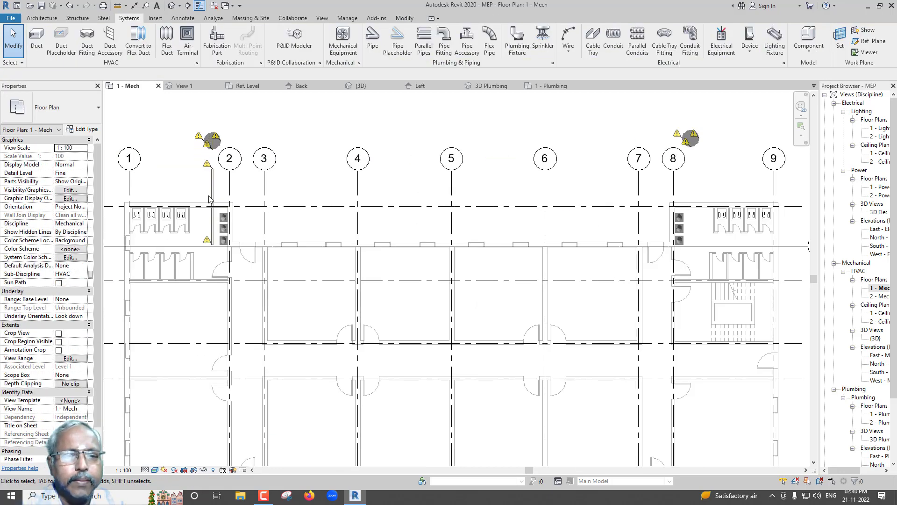
{"action": "left_click", "coordinate": [212, 197]}
{"action": "key", "text": "Delete"}
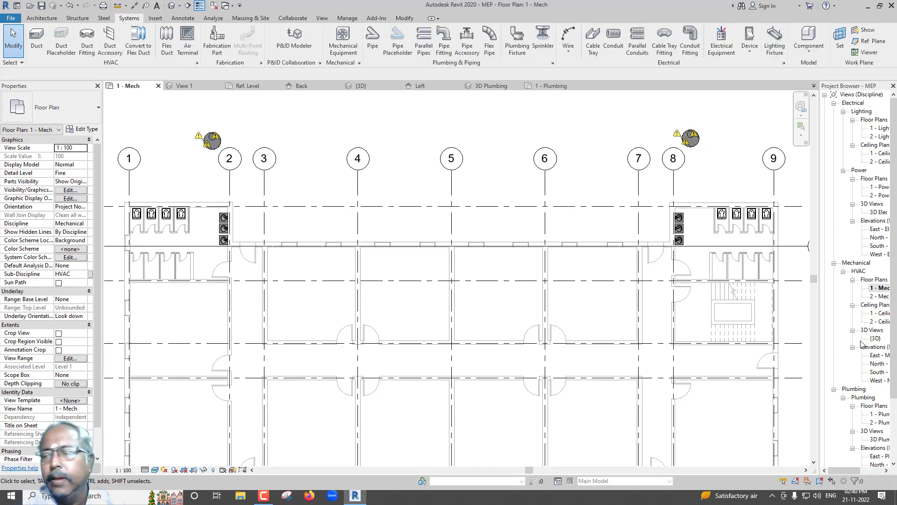
{"action": "double_click", "coordinate": [878, 414]}
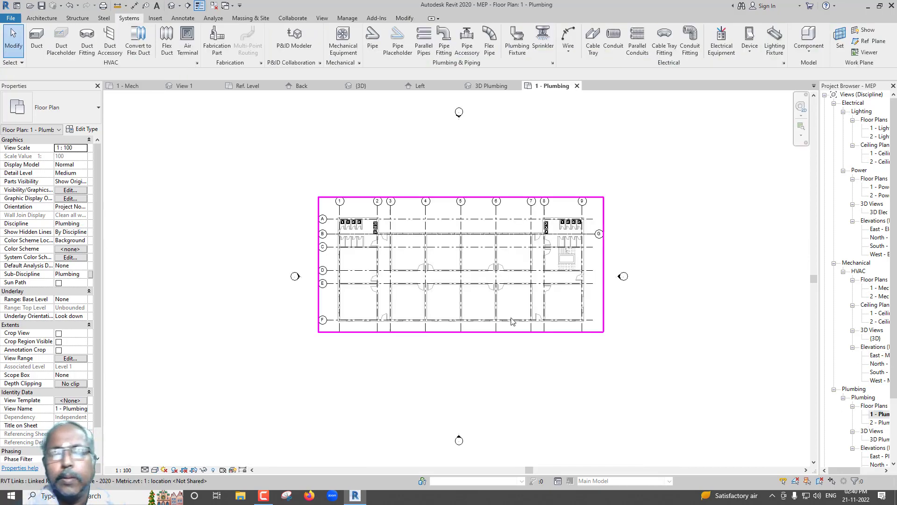
Set up a new Sanitary pipe with a middle elevation of -600
{"action": "left_click", "coordinate": [372, 40]}
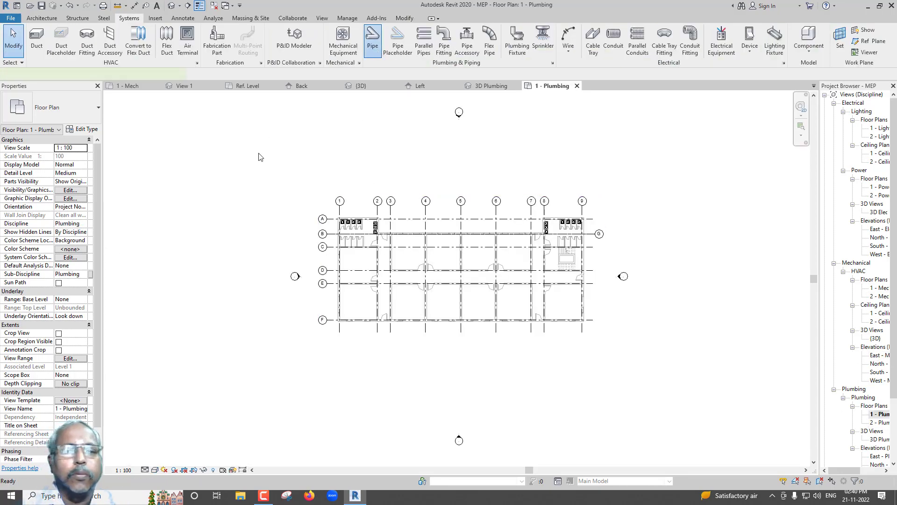
{"action": "left_click", "coordinate": [86, 283]}
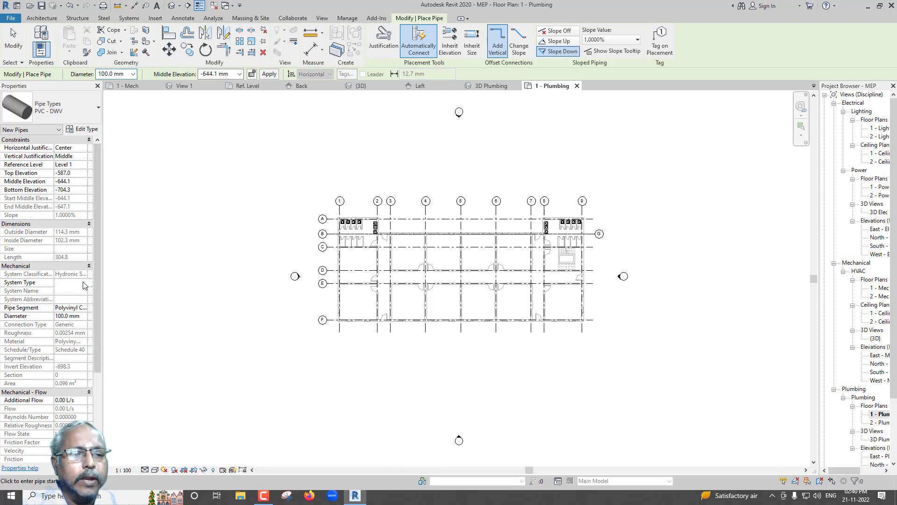
{"action": "left_click", "coordinate": [65, 319]}
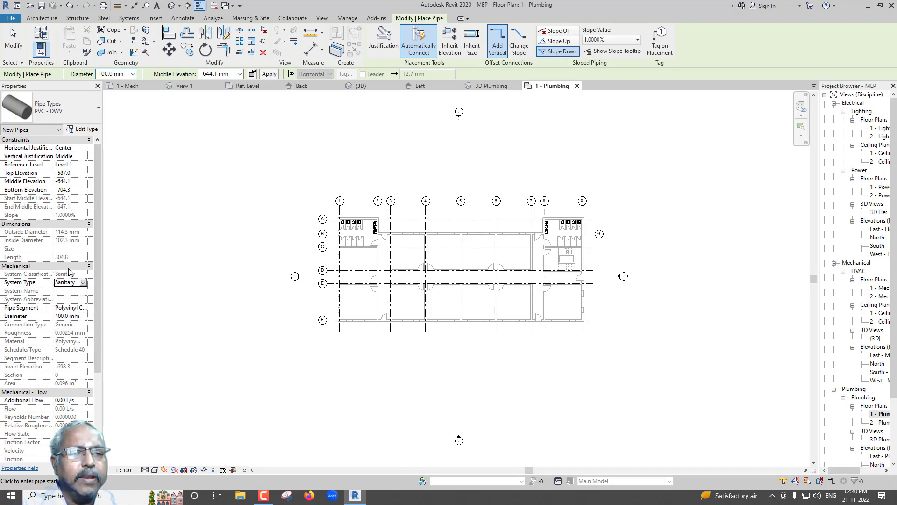
{"action": "left_click", "coordinate": [77, 183]}
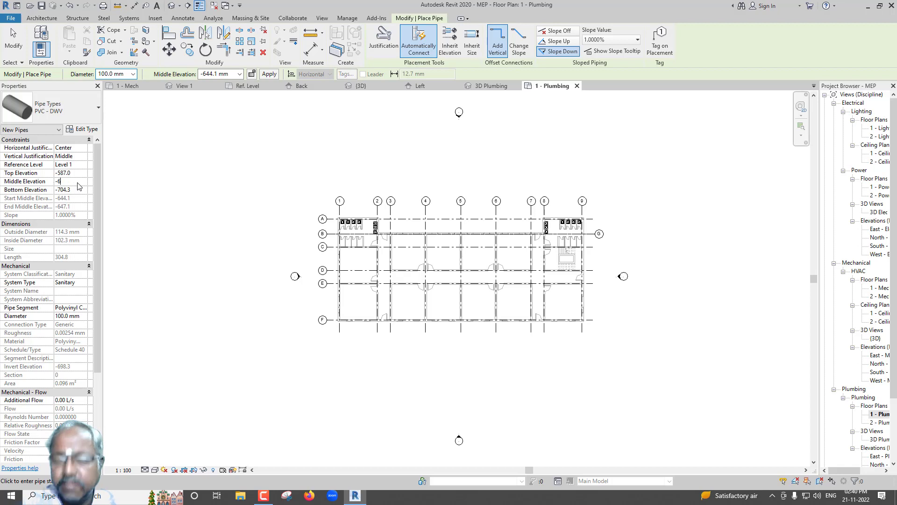
{"action": "type", "text": "00"}
{"action": "key", "text": "Return"}
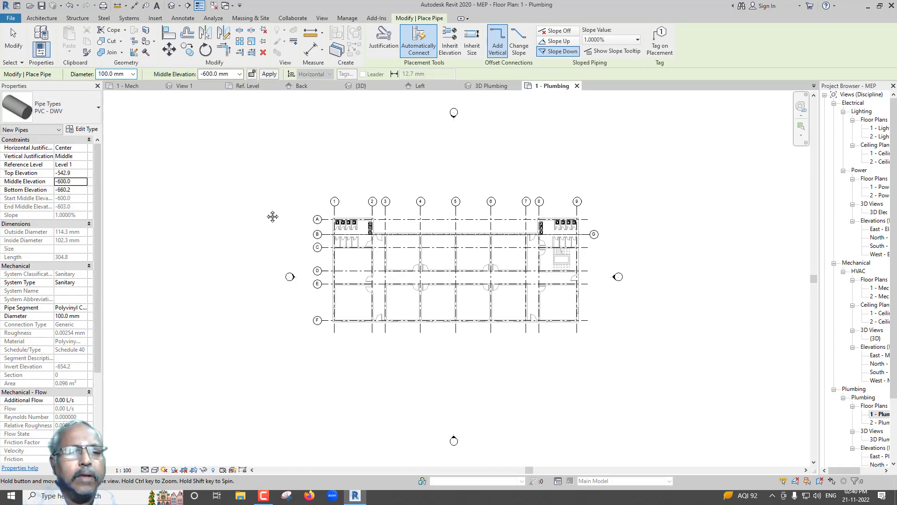
Draw the vertical sanitary pipe near the toilets at grid A, then exit pipe placement
{"action": "scroll", "coordinate": [271, 214], "scroll_direction": "up", "scroll_amount": 1}
{"action": "scroll", "coordinate": [337, 250], "scroll_direction": "up", "scroll_amount": 1}
{"action": "scroll", "coordinate": [338, 250], "scroll_direction": "up", "scroll_amount": 1}
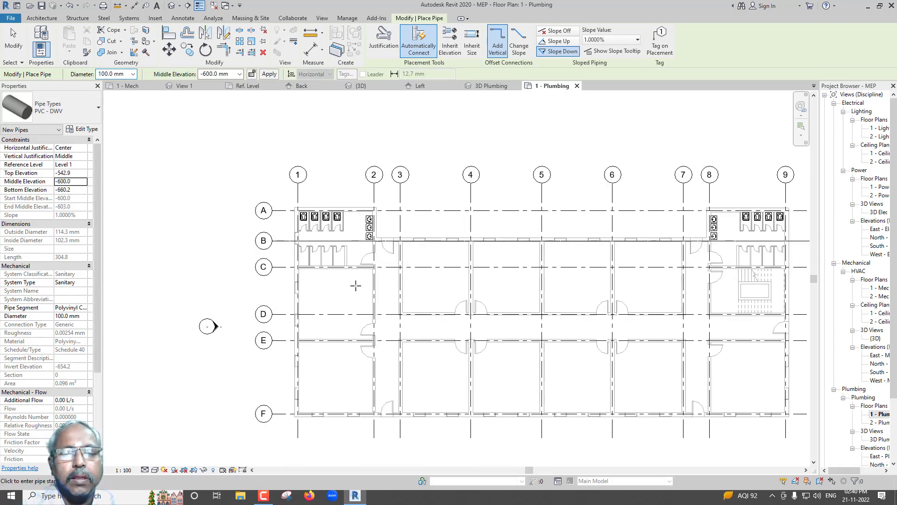
{"action": "left_click", "coordinate": [356, 232]}
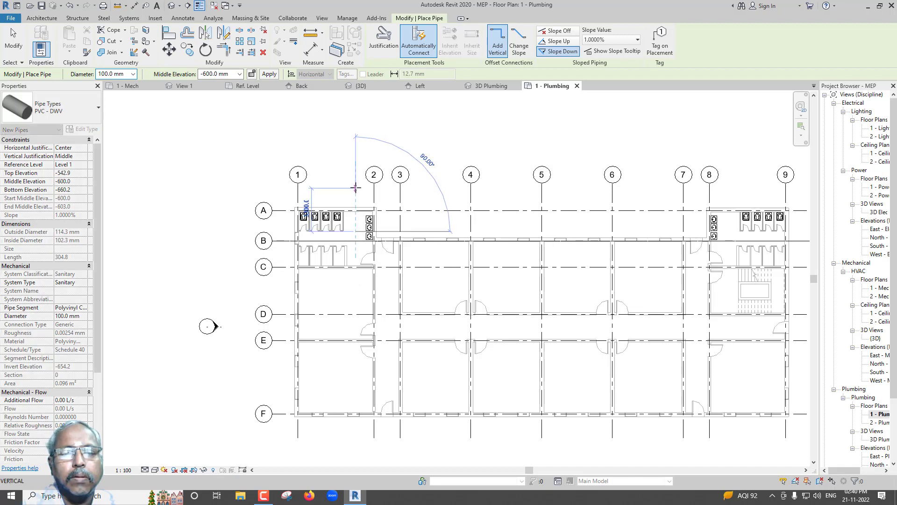
{"action": "left_click", "coordinate": [356, 101]}
{"action": "middle_click_drag", "start_coordinate": [731, 238], "coordinate": [573, 243]}
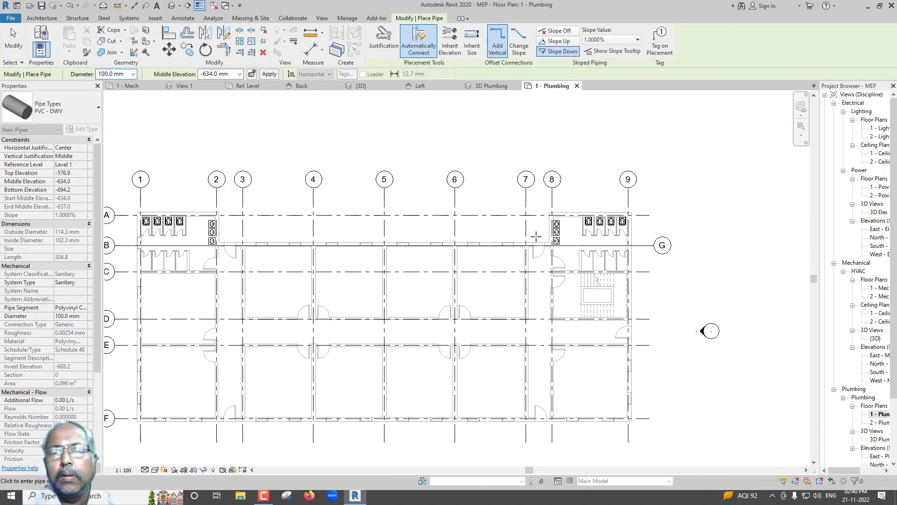
{"action": "key", "text": "Escape"}
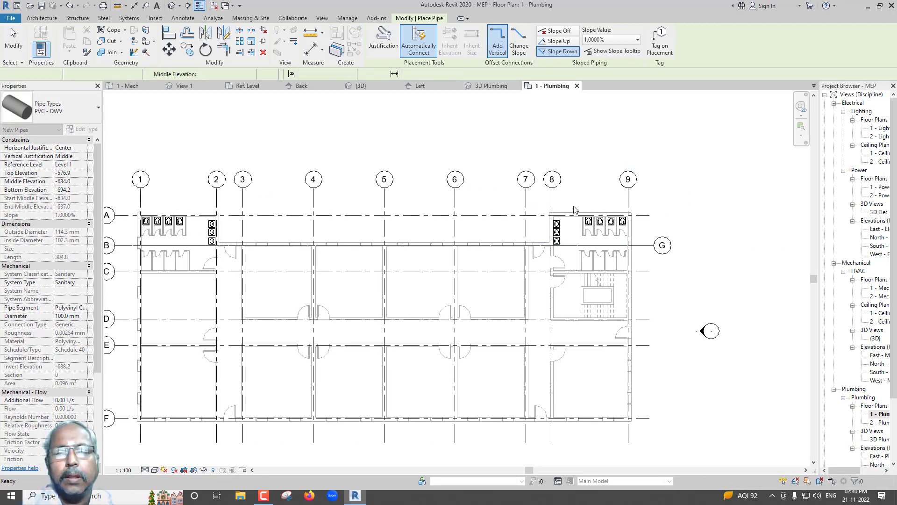
{"action": "key", "text": "Escape"}
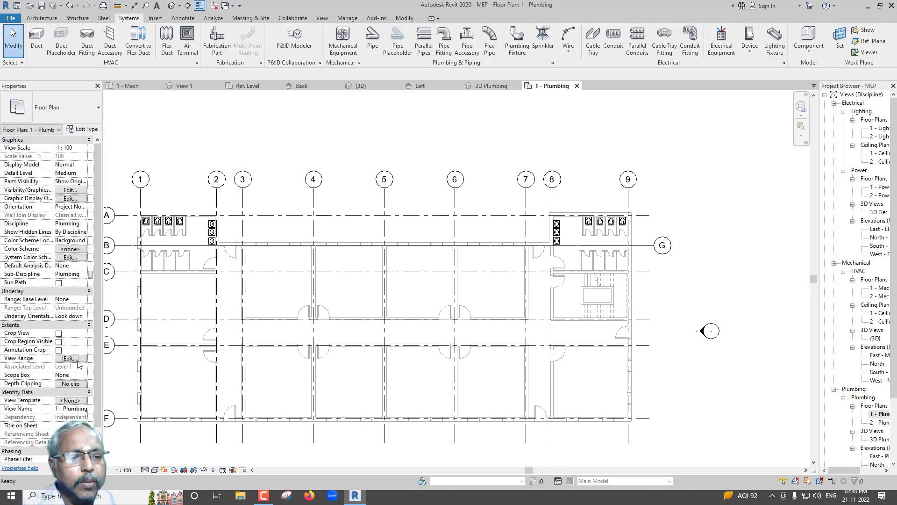
Set the plan's View Range depth level to Unlimited
{"action": "left_click", "coordinate": [76, 358]}
{"action": "left_click", "coordinate": [386, 254]}
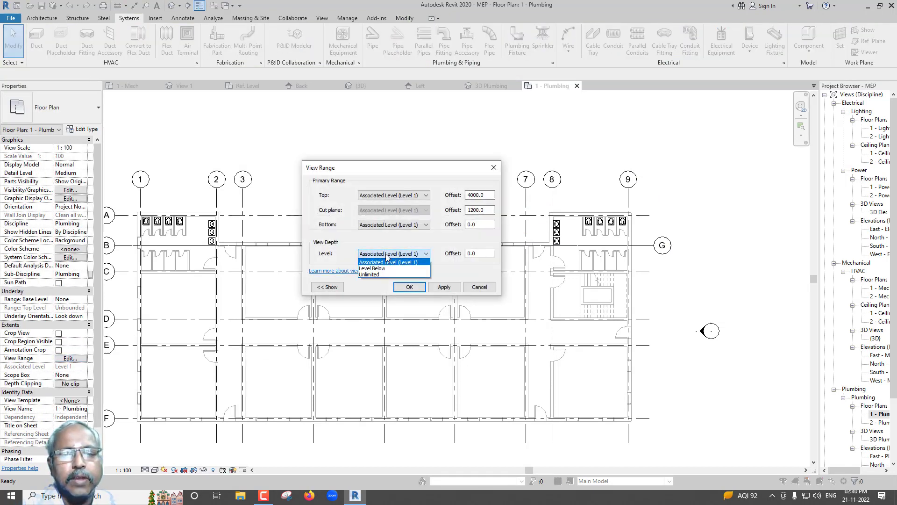
{"action": "left_click", "coordinate": [371, 274]}
{"action": "left_click", "coordinate": [410, 287]}
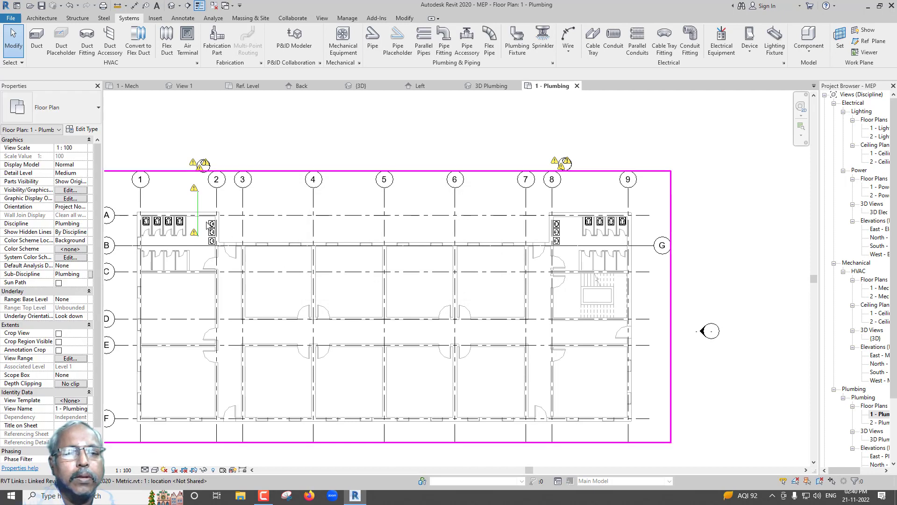
Switch the plan to Realistic visual style and Fine detail level
{"action": "left_click", "coordinate": [154, 470]}
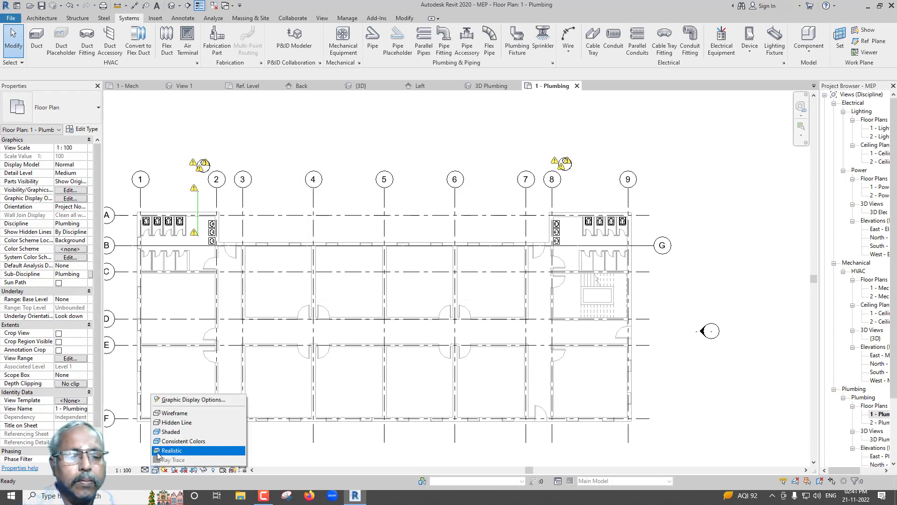
{"action": "left_click", "coordinate": [171, 451]}
{"action": "left_click", "coordinate": [145, 470]}
{"action": "scroll", "coordinate": [208, 200], "scroll_direction": "up", "scroll_amount": 2}
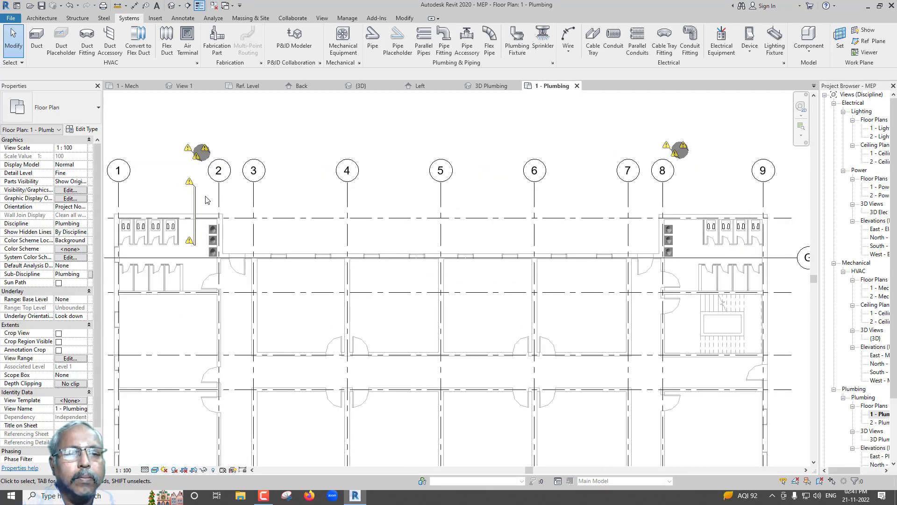
Mirror the vertical pipe near grid 2 across to the grid 8 toilets
{"action": "left_click", "coordinate": [195, 202]}
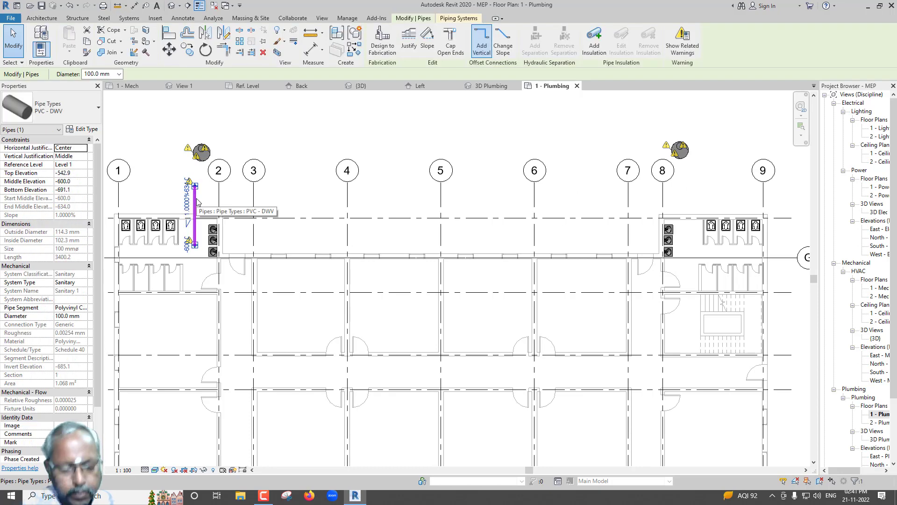
{"action": "key", "text": "c"}
{"action": "key", "text": "o"}
{"action": "scroll", "coordinate": [197, 230], "scroll_direction": "up", "scroll_amount": 2}
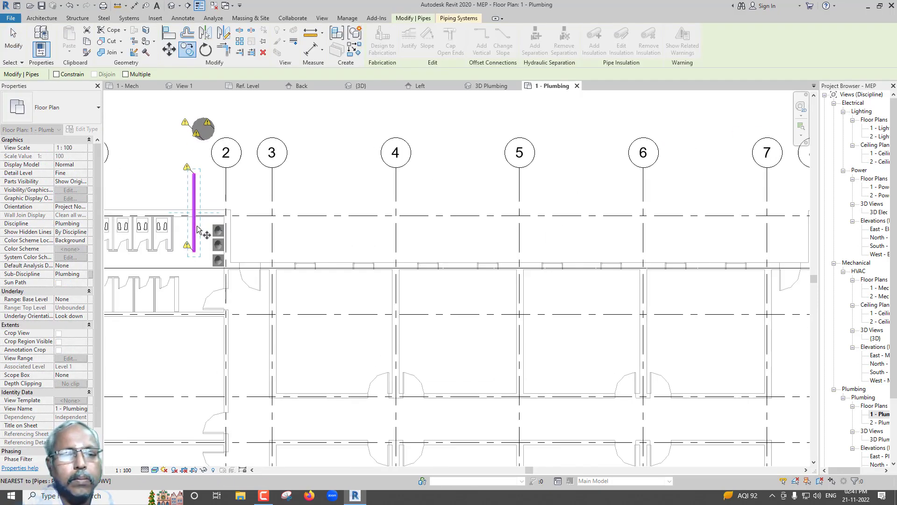
{"action": "key", "text": "Escape"}
{"action": "key", "text": "Escape"}
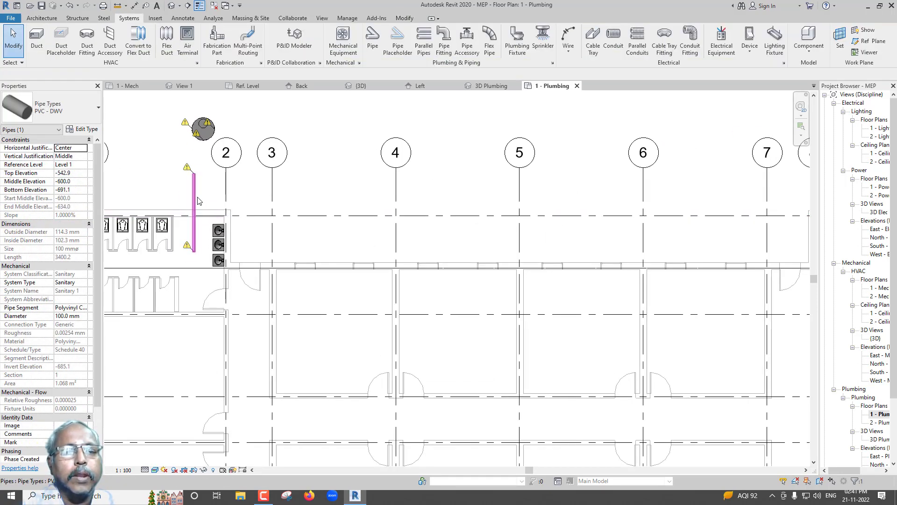
{"action": "left_click", "coordinate": [195, 201]}
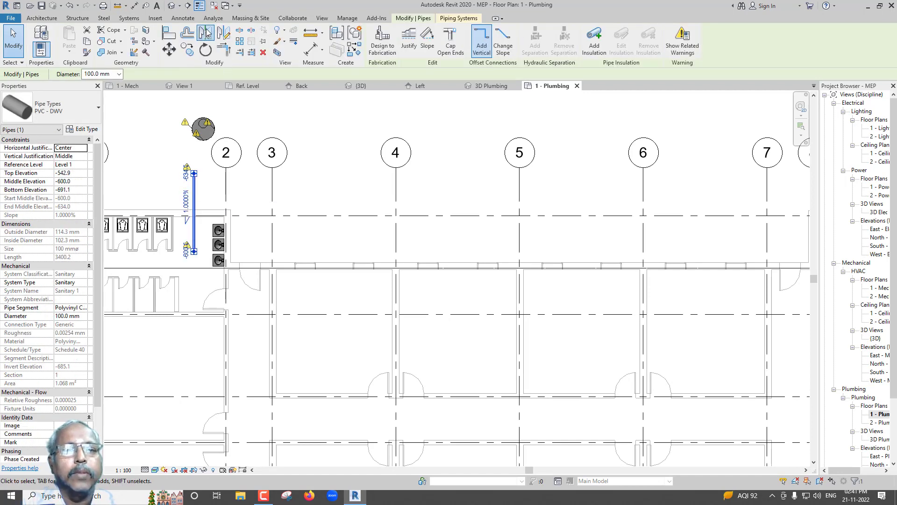
{"action": "left_click", "coordinate": [208, 31]}
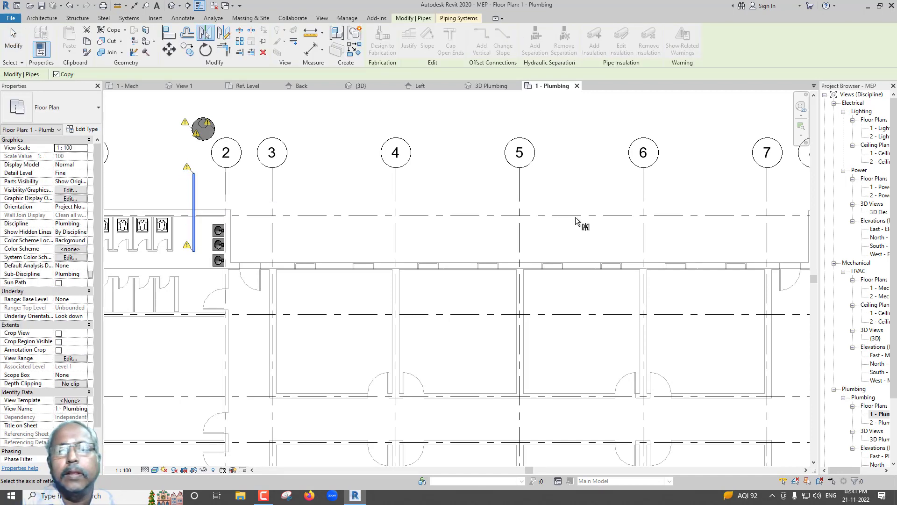
{"action": "left_click", "coordinate": [522, 200]}
{"action": "scroll", "coordinate": [407, 201], "scroll_direction": "down", "scroll_amount": 3}
{"action": "key", "text": "Escape"}
Align the grid 8 manhole's centre with the mirrored pipe
{"action": "scroll", "coordinate": [689, 171], "scroll_direction": "up", "scroll_amount": 4}
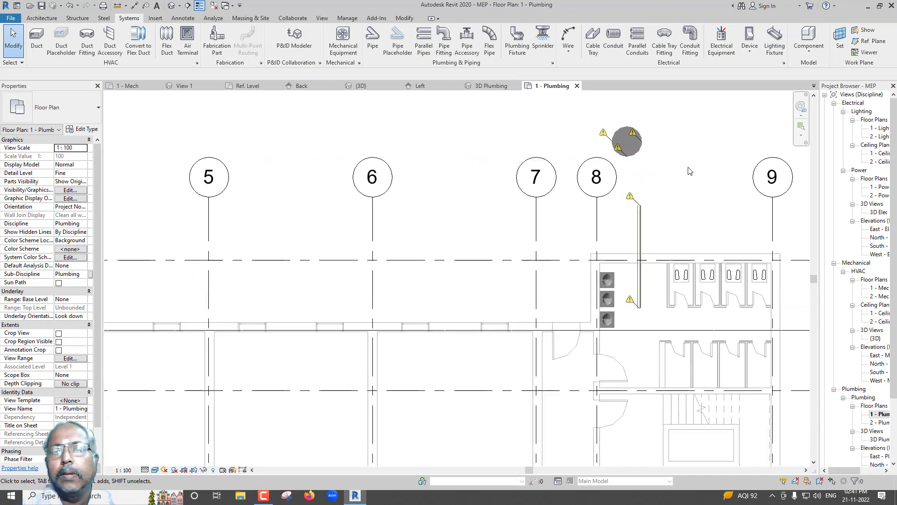
{"action": "key", "text": "a"}
{"action": "key", "text": "l"}
{"action": "scroll", "coordinate": [669, 197], "scroll_direction": "up", "scroll_amount": 2}
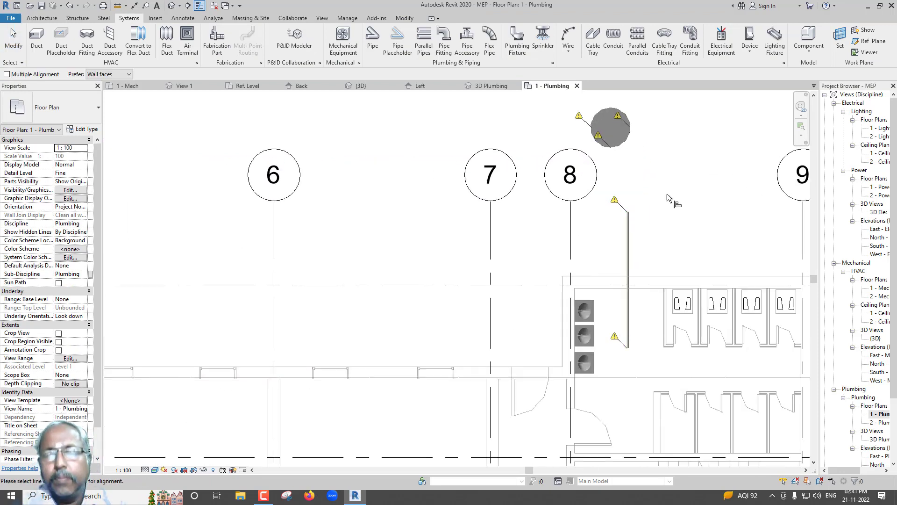
{"action": "scroll", "coordinate": [667, 196], "scroll_direction": "up", "scroll_amount": 1}
{"action": "left_click", "coordinate": [621, 228]}
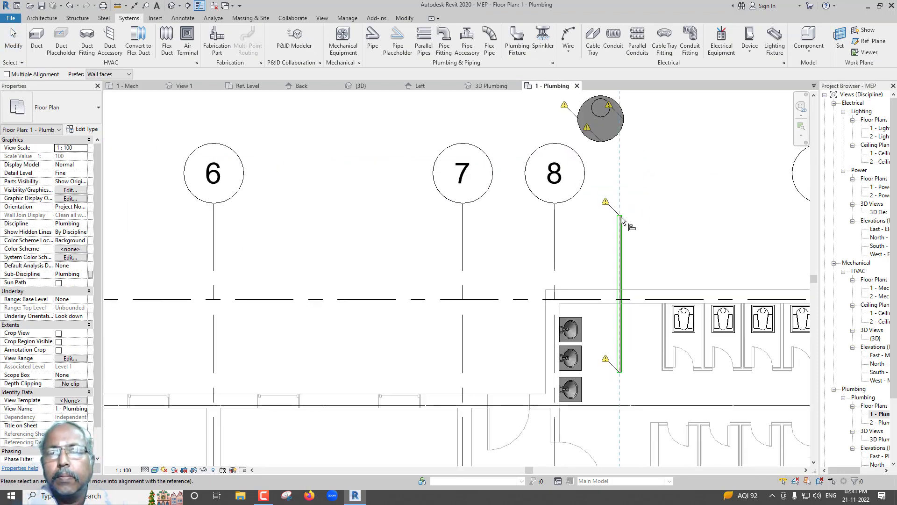
{"action": "left_click", "coordinate": [601, 135]}
{"action": "key", "text": "Escape"}
{"action": "scroll", "coordinate": [629, 221], "scroll_direction": "up", "scroll_amount": 1}
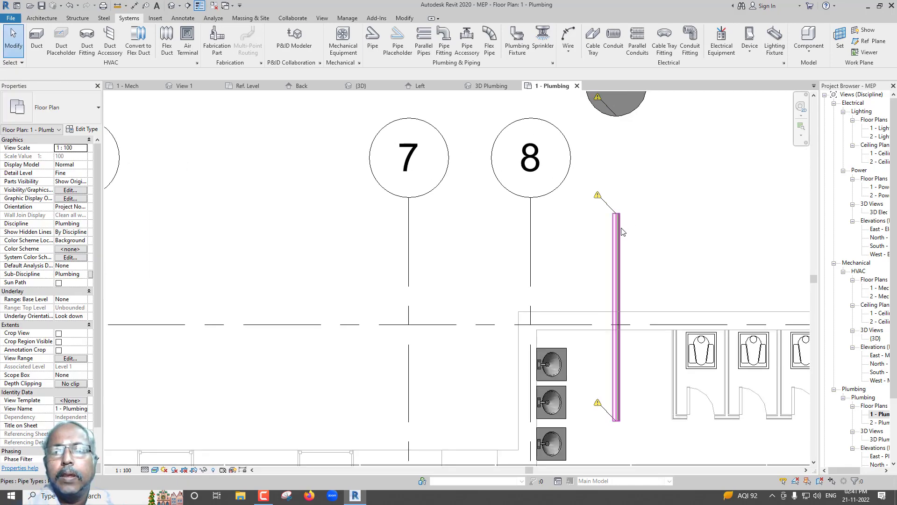
Nudge the grid 8 manhole down three steps toward the pipe's end
{"action": "left_click", "coordinate": [617, 231]}
{"action": "scroll", "coordinate": [609, 249], "scroll_direction": "down", "scroll_amount": 2}
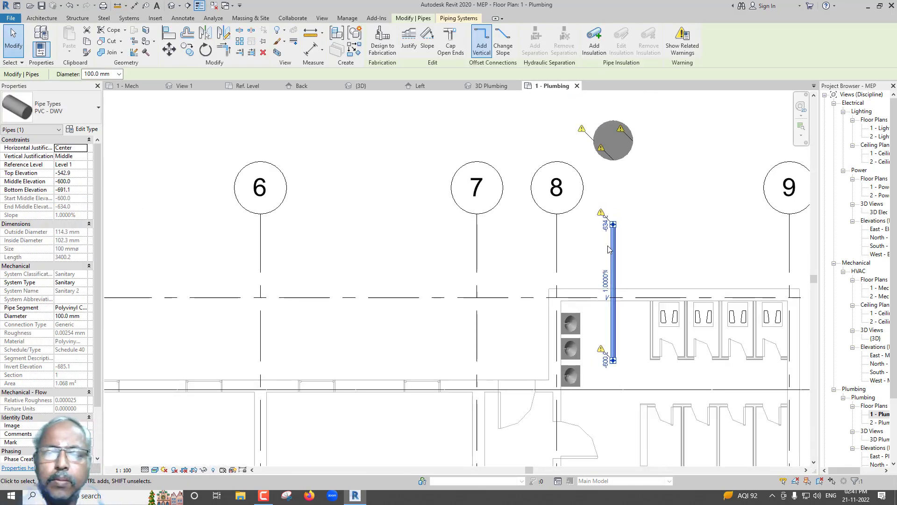
{"action": "left_click", "coordinate": [613, 161]}
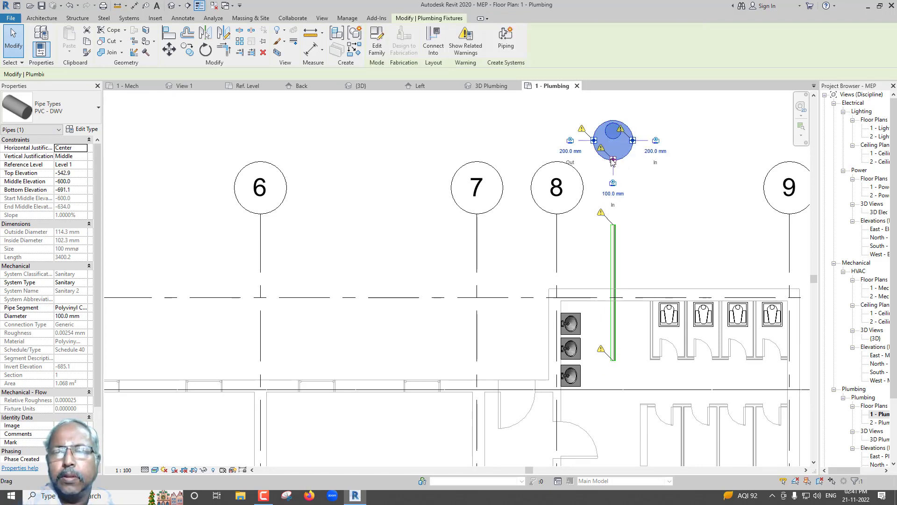
{"action": "key", "text": "Down"}
{"action": "key", "text": "Down"}
{"action": "key", "text": "Down"}
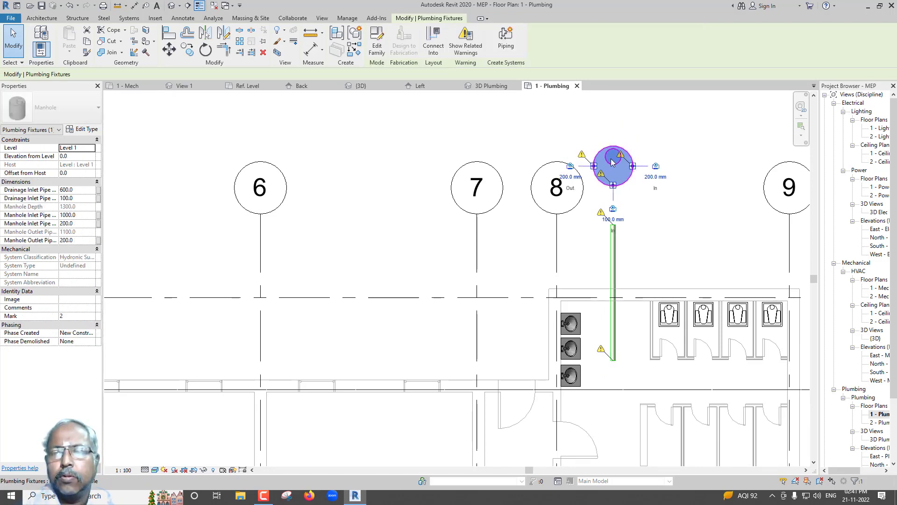
{"action": "key", "text": "Down"}
{"action": "key", "text": "Down"}
{"action": "key", "text": "Down"}
{"action": "key", "text": "Down"}
{"action": "key", "text": "Down"}
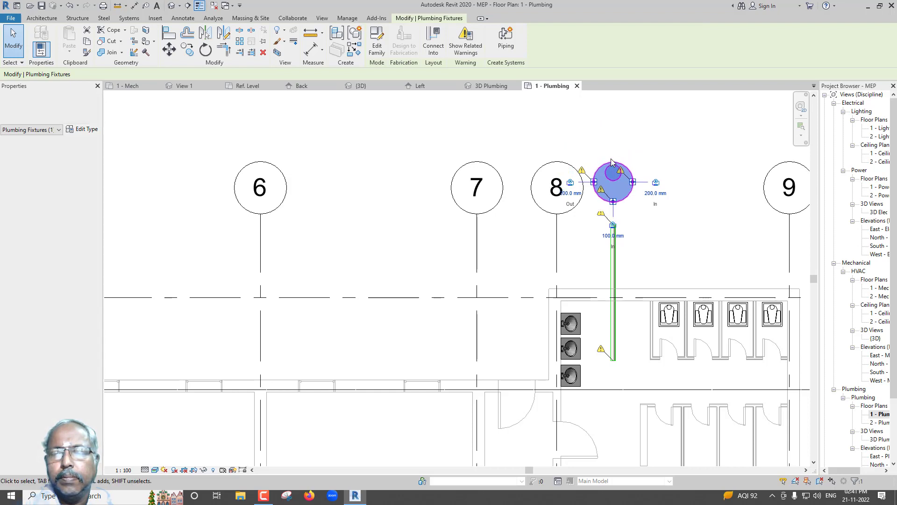
{"action": "key", "text": "Down"}
{"action": "key", "text": "Down"}
{"action": "key", "text": "Down"}
{"action": "key", "text": "Down"}
{"action": "key", "text": "Down"}
{"action": "left_click", "coordinate": [588, 160]}
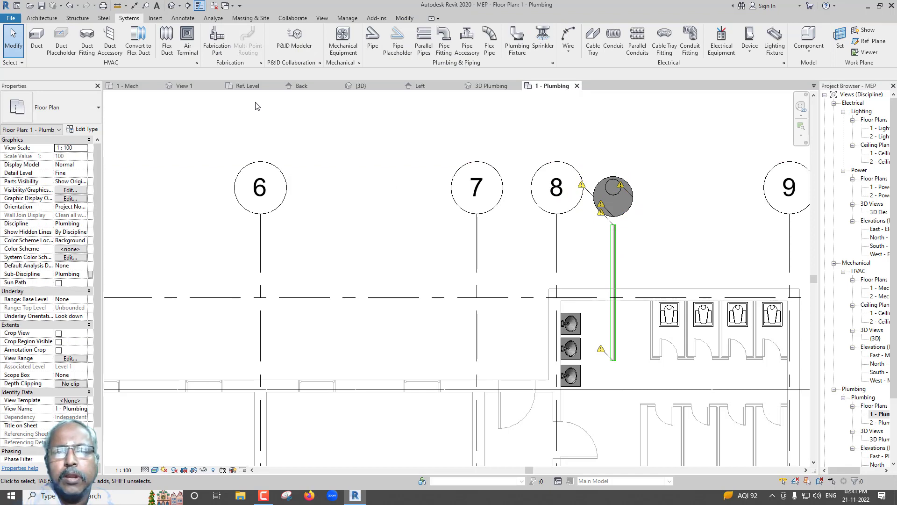
Orbit the Manhole family's 3D view to compare its three pipe connectors
{"action": "left_click", "coordinate": [364, 87]}
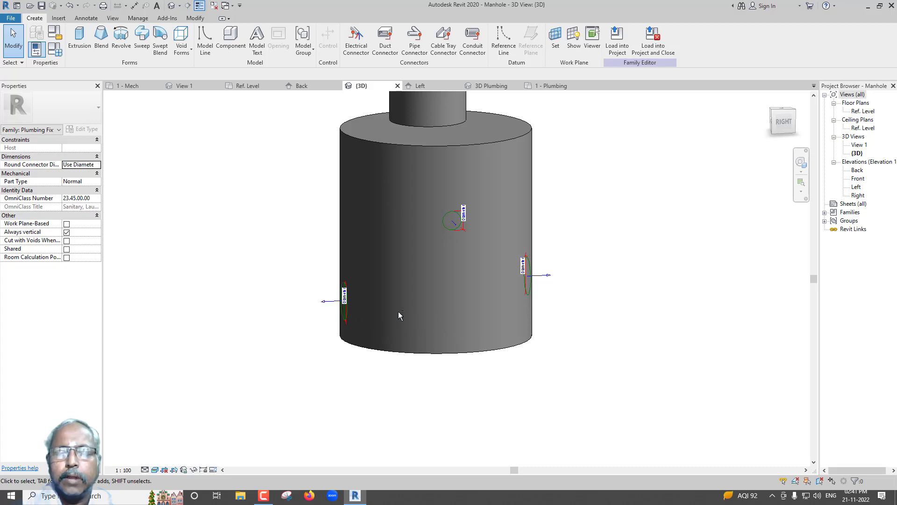
{"action": "mouse_move", "coordinate": [398, 311]}
{"action": "middle_mouse_down", "text": "shift"}
{"action": "mouse_move", "coordinate": [423, 323]}
{"action": "mouse_move", "coordinate": [449, 289]}
{"action": "middle_mouse_up", "text": "shift"}
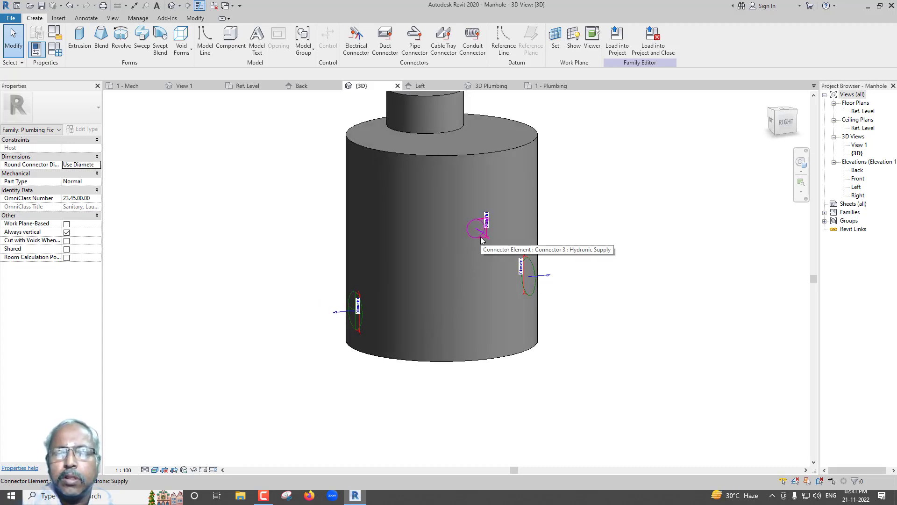
{"action": "middle_click_drag", "start_coordinate": [480, 236], "coordinate": [574, 161], "text": "shift"}
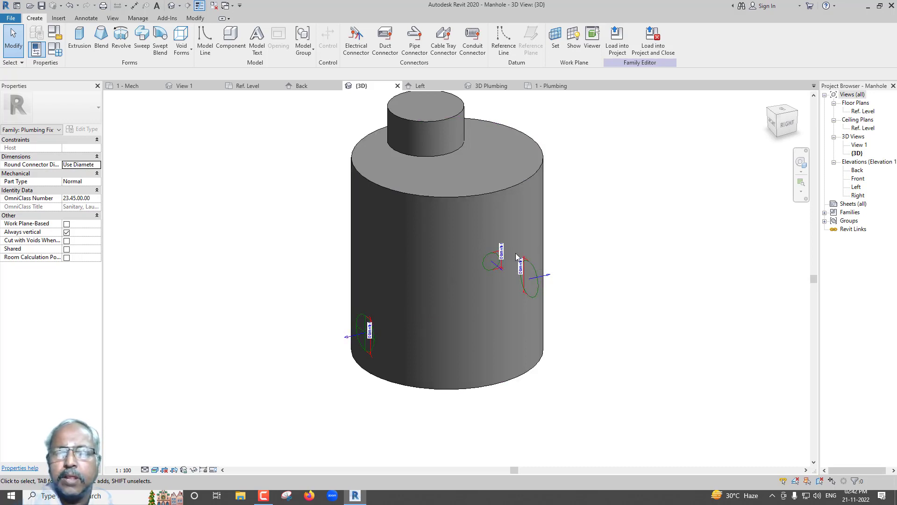
{"action": "middle_click_drag", "start_coordinate": [502, 282], "coordinate": [481, 226], "text": "shift"}
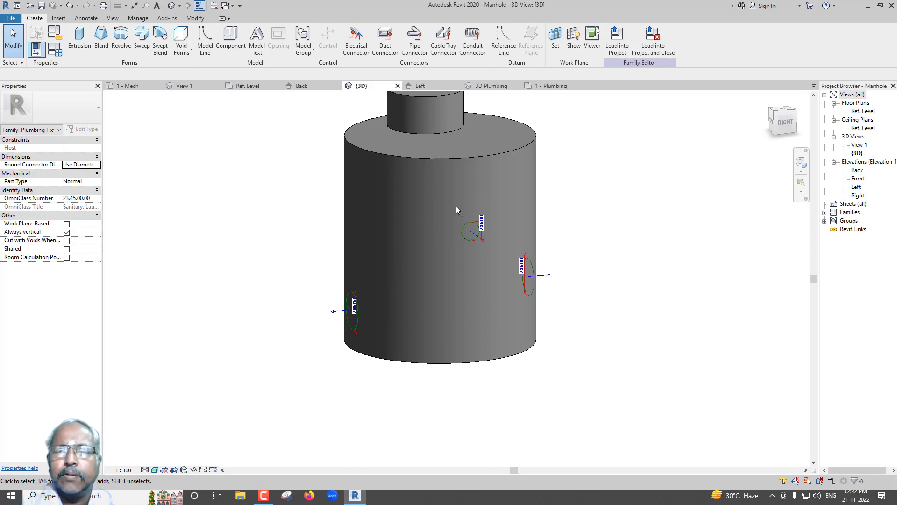
Set the grid 8 manhole's Drainage Inlet Pipe Depth to 634.0
{"action": "left_click", "coordinate": [549, 86]}
{"action": "scroll", "coordinate": [437, 339], "scroll_direction": "down", "scroll_amount": 1}
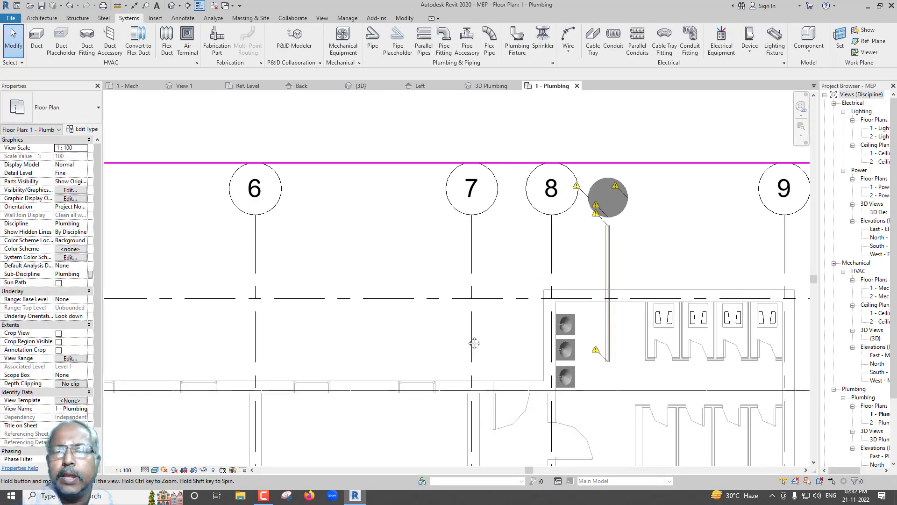
{"action": "scroll", "coordinate": [534, 288], "scroll_direction": "up", "scroll_amount": 3}
{"action": "left_click", "coordinate": [516, 261]}
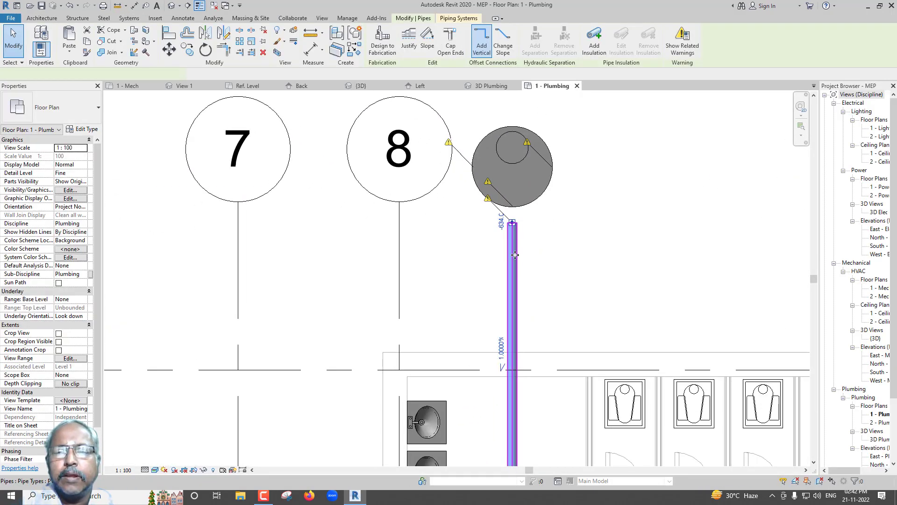
{"action": "scroll", "coordinate": [530, 220], "scroll_direction": "up", "scroll_amount": 2}
{"action": "scroll", "coordinate": [529, 221], "scroll_direction": "up", "scroll_amount": 2}
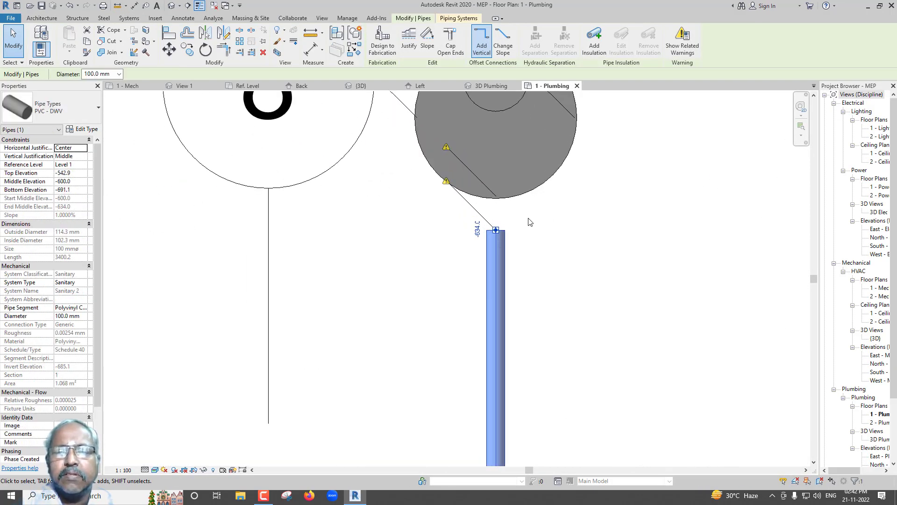
{"action": "left_click", "coordinate": [516, 197]}
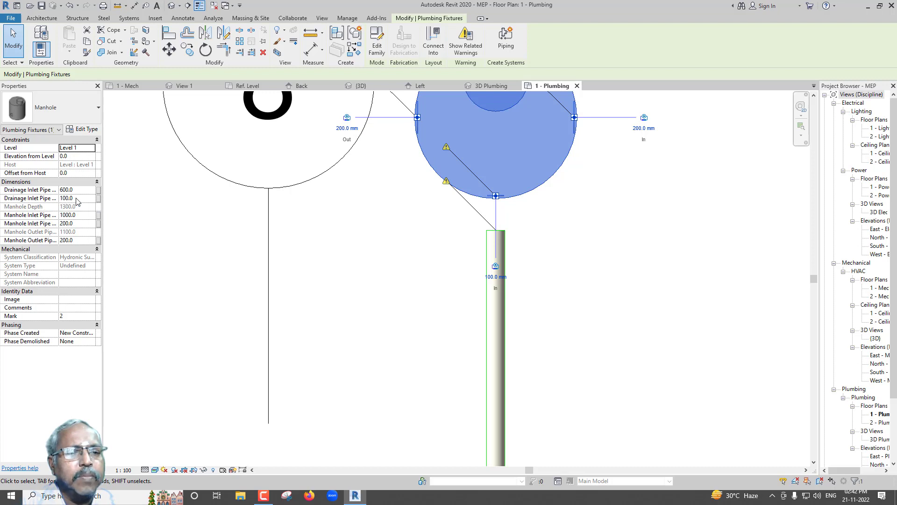
{"action": "left_click_drag", "start_coordinate": [59, 183], "coordinate": [75, 183]}
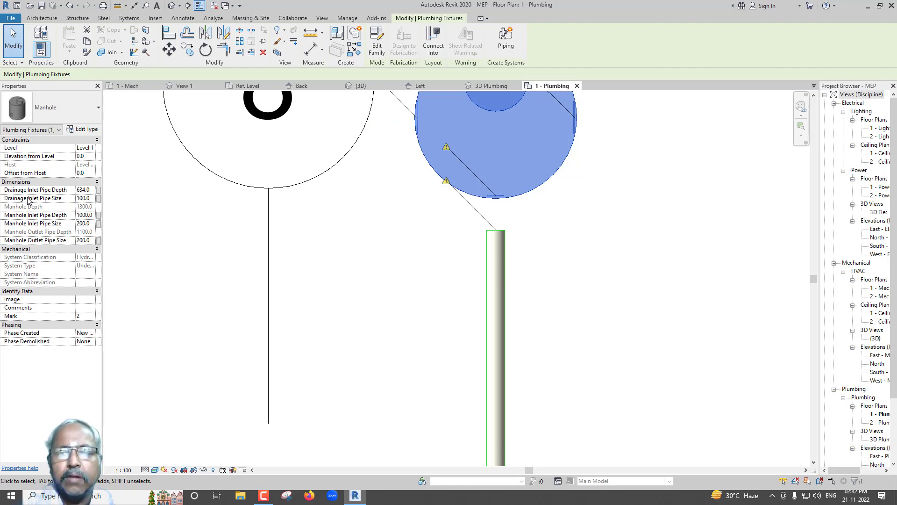
{"action": "key", "text": "Escape"}
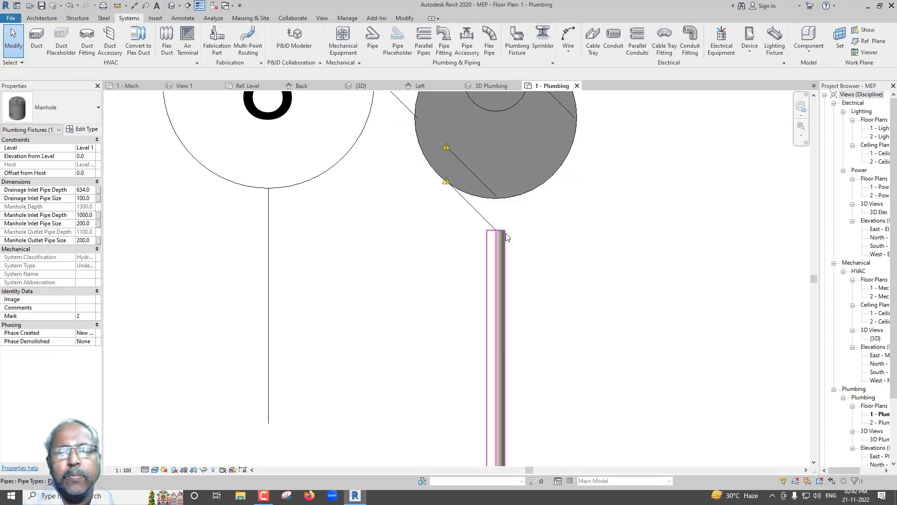
Stretch the pipe's end up to connect into the manhole
{"action": "left_click", "coordinate": [500, 237]}
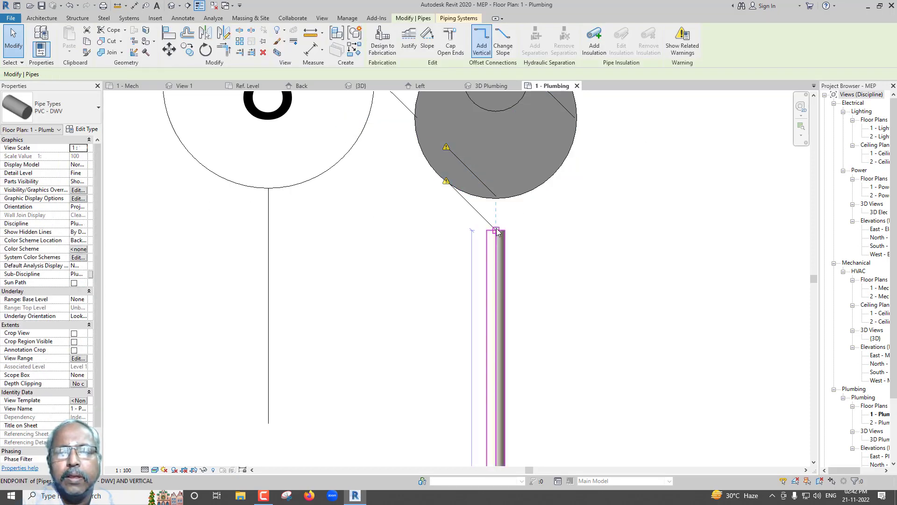
{"action": "mouse_move", "coordinate": [497, 232]}
{"action": "left_mouse_down"}
{"action": "mouse_move", "coordinate": [496, 199]}
{"action": "mouse_move", "coordinate": [522, 213]}
{"action": "left_mouse_up"}
{"action": "left_click", "coordinate": [397, 194]}
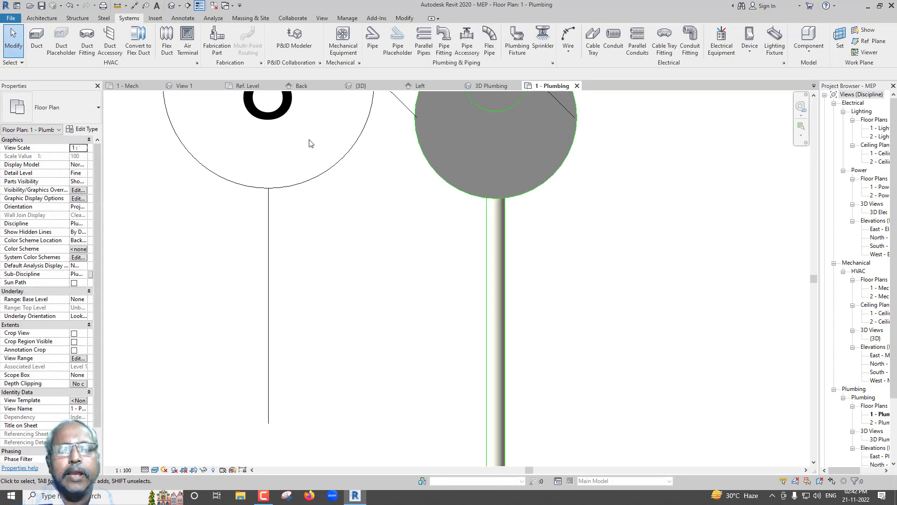
{"action": "scroll", "coordinate": [438, 266], "scroll_direction": "down", "scroll_amount": 3}
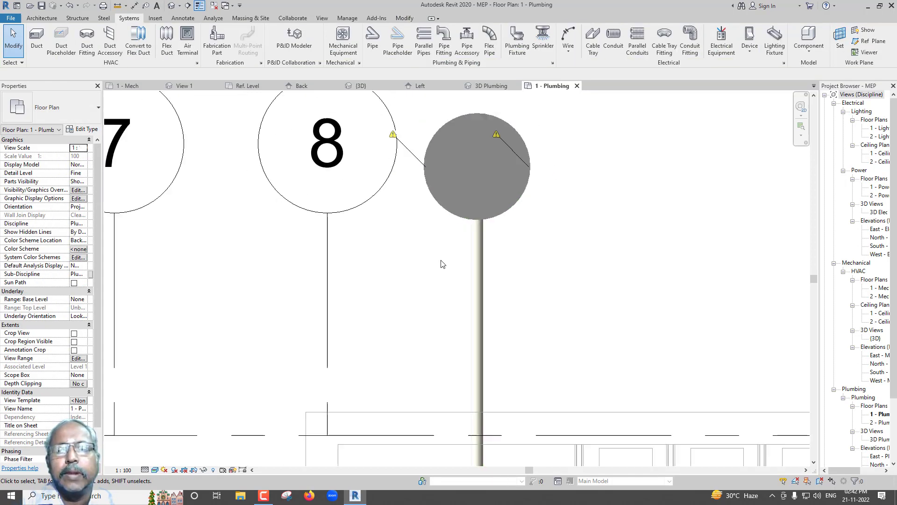
Inspect the pipe leaving the manhole in the 3D plumbing view
{"action": "left_click", "coordinate": [492, 86]}
{"action": "scroll", "coordinate": [420, 333], "scroll_direction": "up", "scroll_amount": 3}
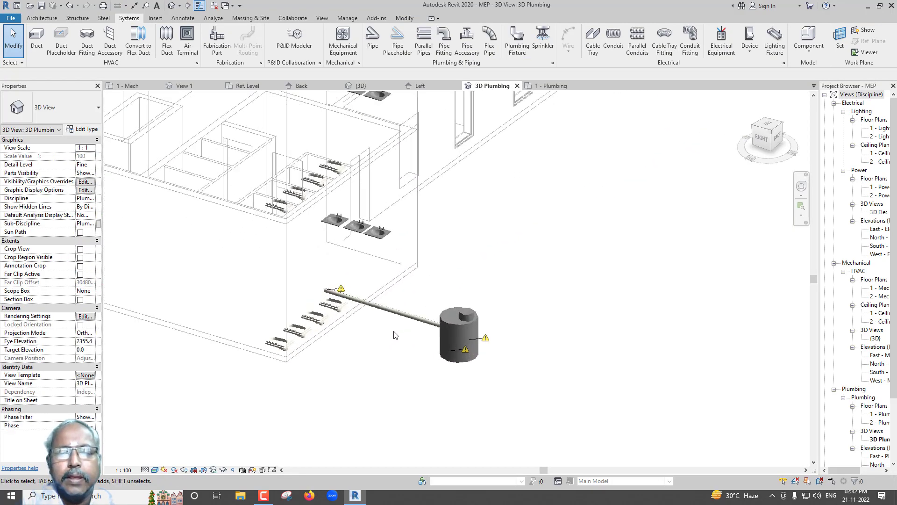
{"action": "scroll", "coordinate": [419, 332], "scroll_direction": "up", "scroll_amount": 2}
{"action": "middle_click_drag", "start_coordinate": [419, 330], "coordinate": [577, 315]}
{"action": "scroll", "coordinate": [645, 292], "scroll_direction": "up", "scroll_amount": 2}
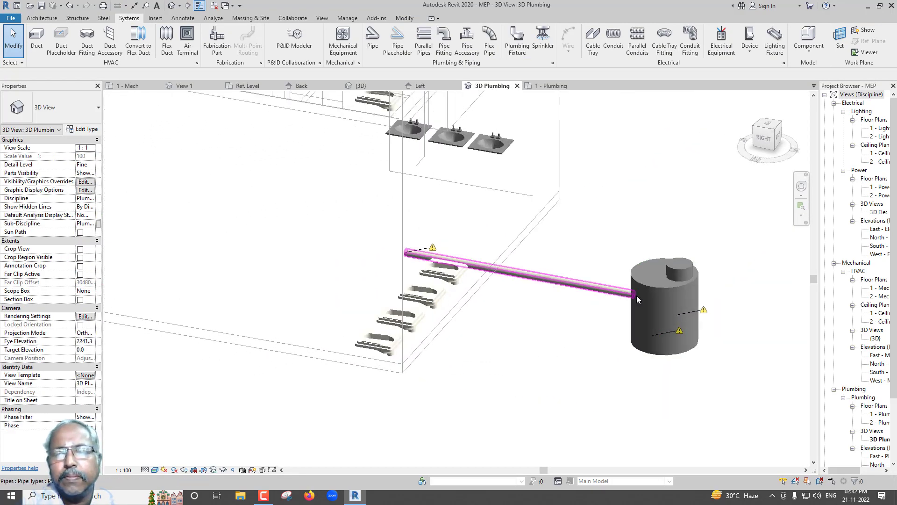
{"action": "scroll", "coordinate": [645, 292], "scroll_direction": "up", "scroll_amount": 2}
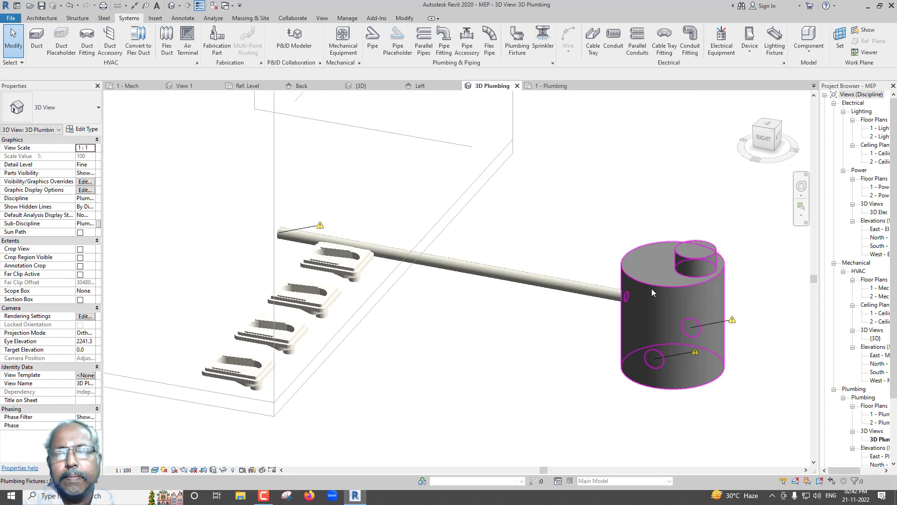
{"action": "left_click", "coordinate": [599, 288]}
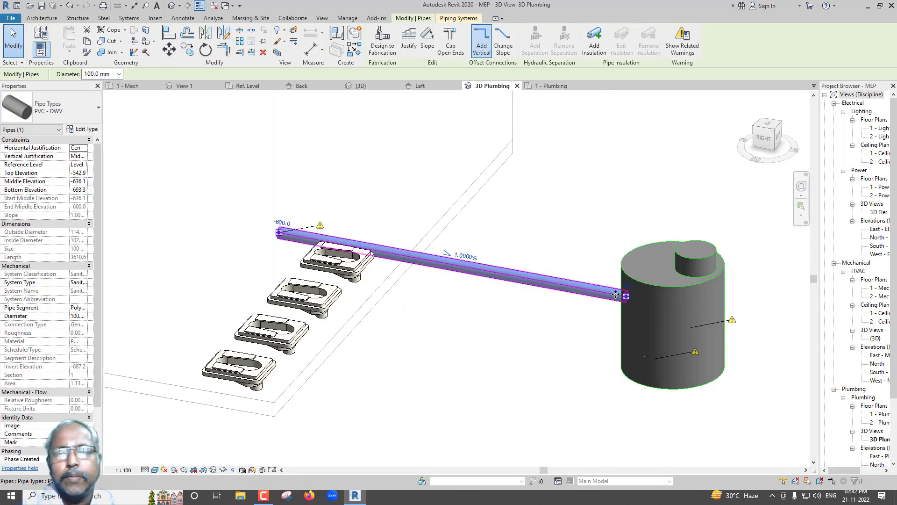
{"action": "middle_click_drag", "start_coordinate": [658, 289], "coordinate": [759, 302], "text": "shift"}
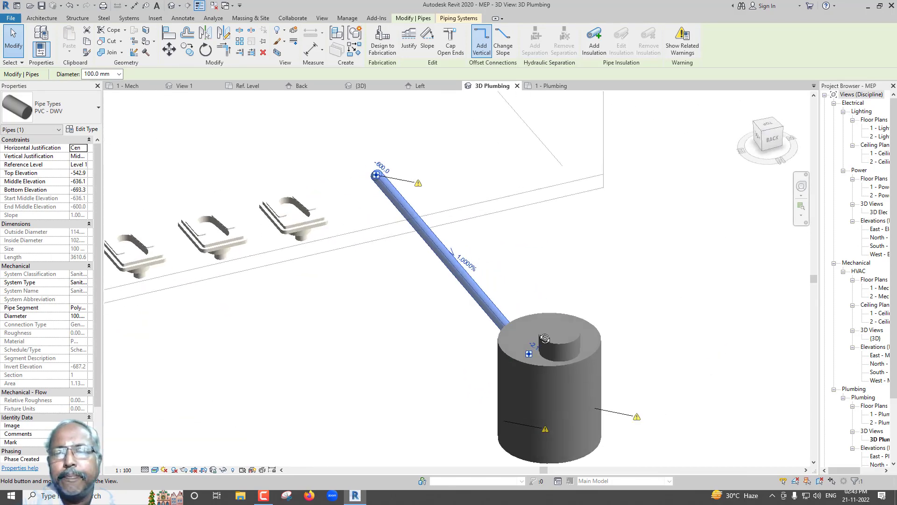
{"action": "middle_click_drag", "start_coordinate": [759, 302], "coordinate": [381, 192], "text": "shift"}
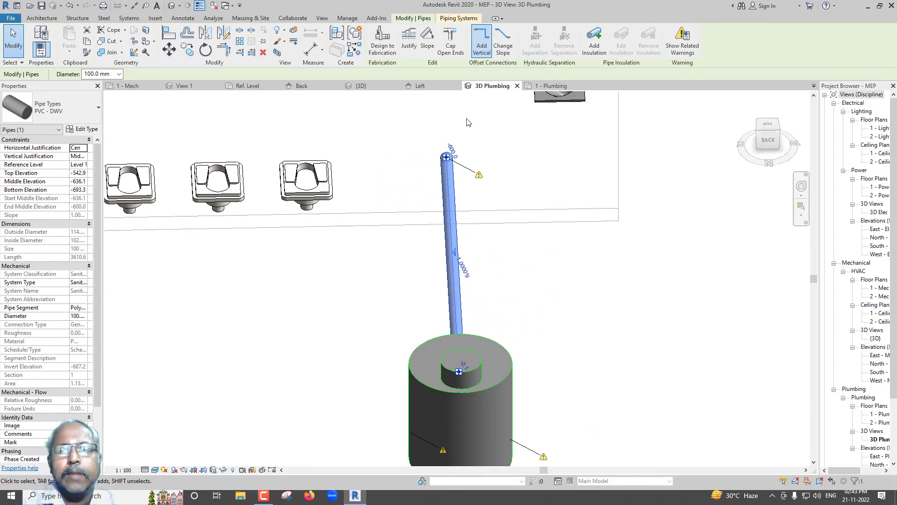
Back in the 1 - Plumbing plan, align the left manhole onto the pipe's centreline
{"action": "key", "text": "ctrl+Tab"}
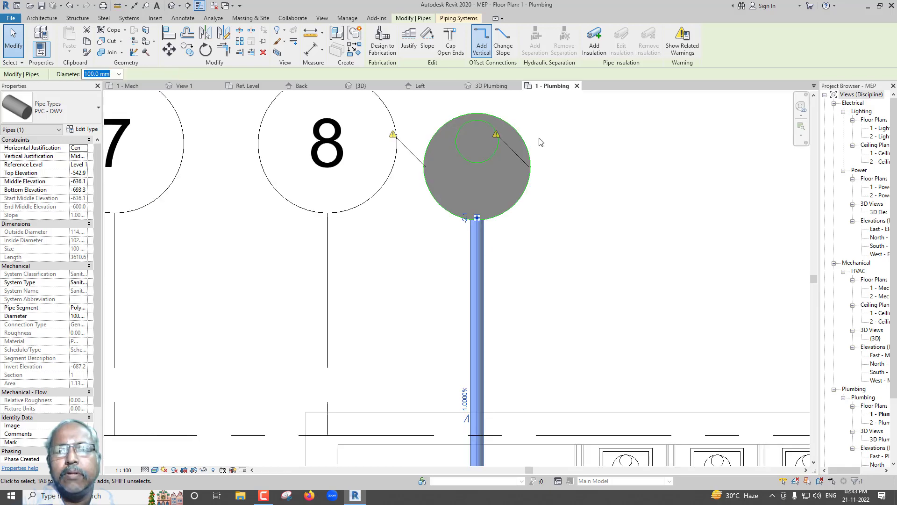
{"action": "scroll", "coordinate": [505, 224], "scroll_direction": "down", "scroll_amount": 1}
{"action": "scroll", "coordinate": [502, 233], "scroll_direction": "down", "scroll_amount": 2}
{"action": "scroll", "coordinate": [551, 247], "scroll_direction": "down", "scroll_amount": 2}
{"action": "scroll", "coordinate": [551, 246], "scroll_direction": "left", "scroll_amount": 2}
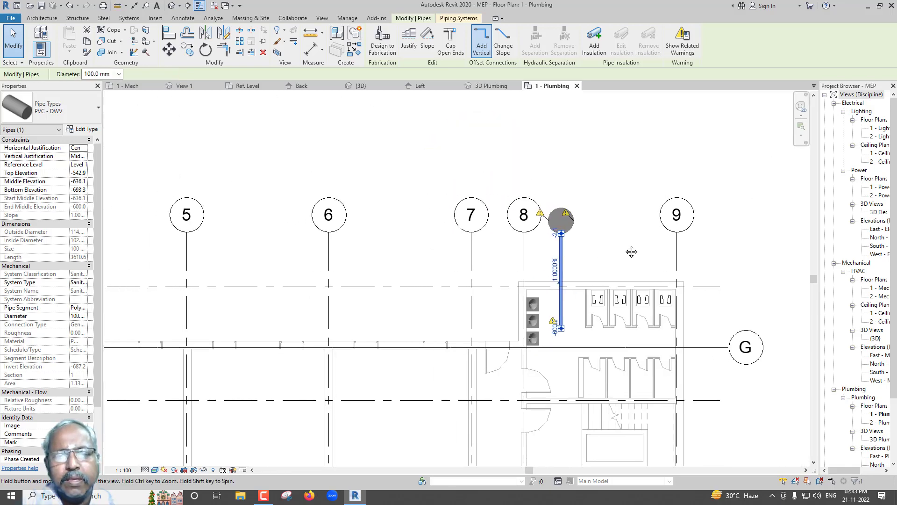
{"action": "scroll", "coordinate": [553, 252], "scroll_direction": "left", "scroll_amount": 4}
{"action": "scroll", "coordinate": [554, 260], "scroll_direction": "left", "scroll_amount": 2}
{"action": "scroll", "coordinate": [555, 265], "scroll_direction": "down", "scroll_amount": 2}
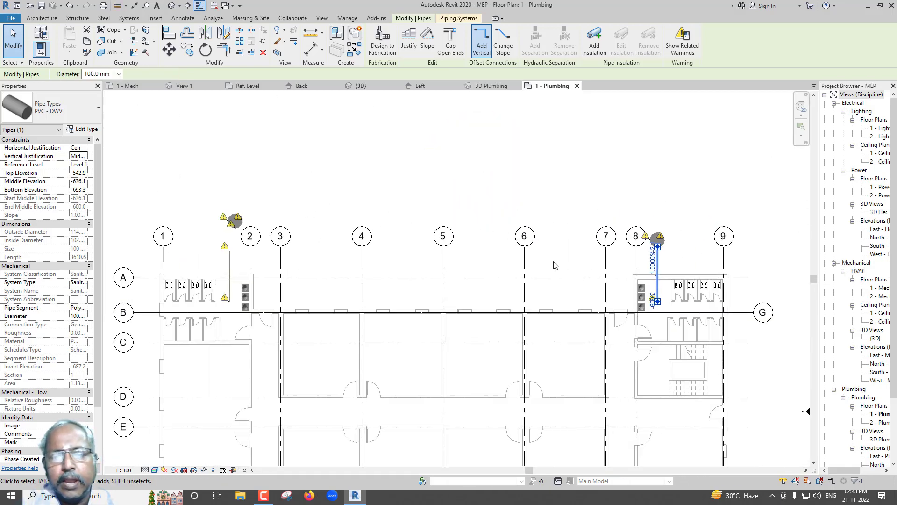
{"action": "key", "text": "Escape"}
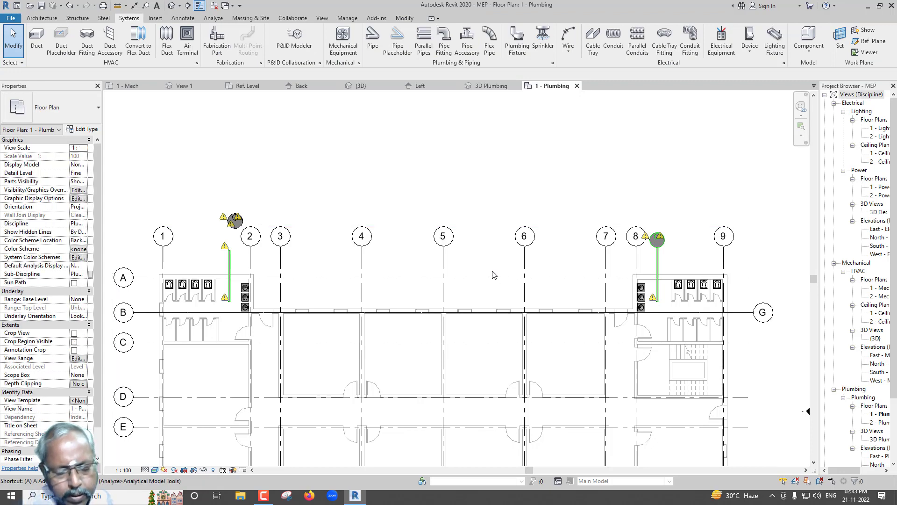
{"action": "key", "text": "a"}
{"action": "key", "text": "l"}
{"action": "scroll", "coordinate": [227, 259], "scroll_direction": "up", "scroll_amount": 2}
{"action": "scroll", "coordinate": [231, 267], "scroll_direction": "up", "scroll_amount": 2}
{"action": "left_click", "coordinate": [237, 272]}
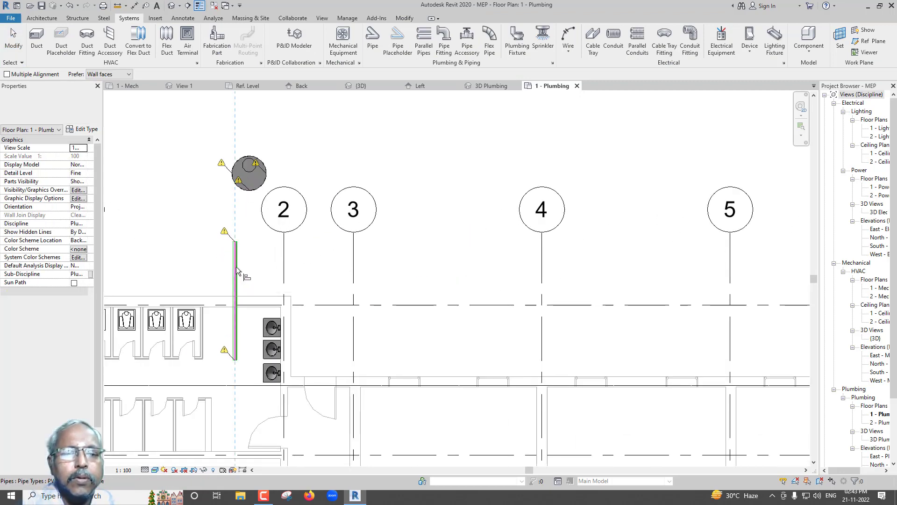
{"action": "left_click", "coordinate": [249, 185]}
Align the left manhole level with the grid-8 manhole's centre
{"action": "scroll", "coordinate": [317, 259], "scroll_direction": "down", "scroll_amount": 1}
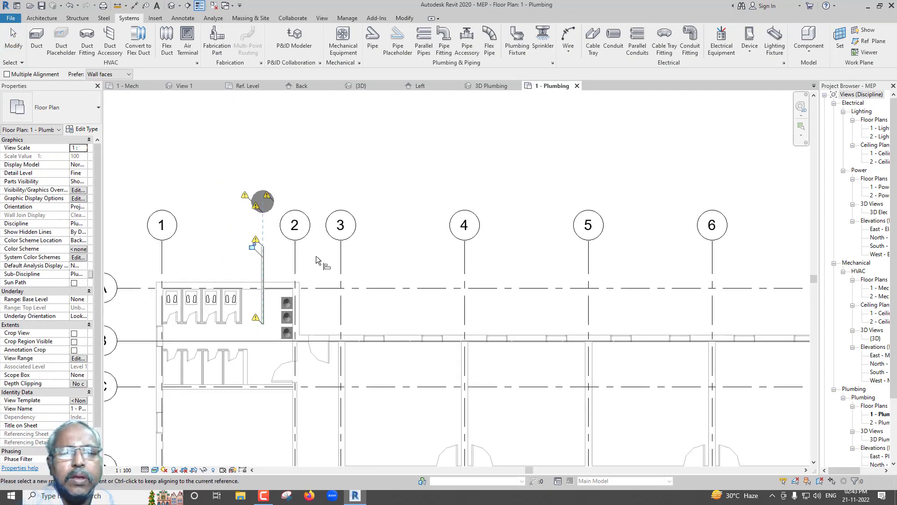
{"action": "scroll", "coordinate": [320, 260], "scroll_direction": "down", "scroll_amount": 1}
{"action": "scroll", "coordinate": [320, 261], "scroll_direction": "down", "scroll_amount": 1}
{"action": "scroll", "coordinate": [683, 260], "scroll_direction": "up", "scroll_amount": 1}
{"action": "scroll", "coordinate": [675, 238], "scroll_direction": "up", "scroll_amount": 1}
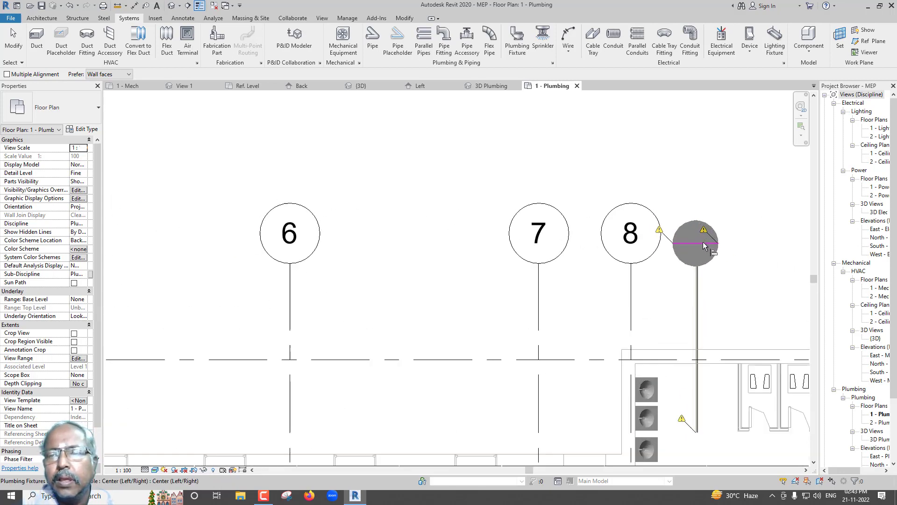
{"action": "left_click", "coordinate": [637, 245]}
{"action": "scroll", "coordinate": [562, 289], "scroll_direction": "down", "scroll_amount": 1}
{"action": "scroll", "coordinate": [562, 290], "scroll_direction": "down", "scroll_amount": 1}
{"action": "scroll", "coordinate": [581, 294], "scroll_direction": "down", "scroll_amount": 1}
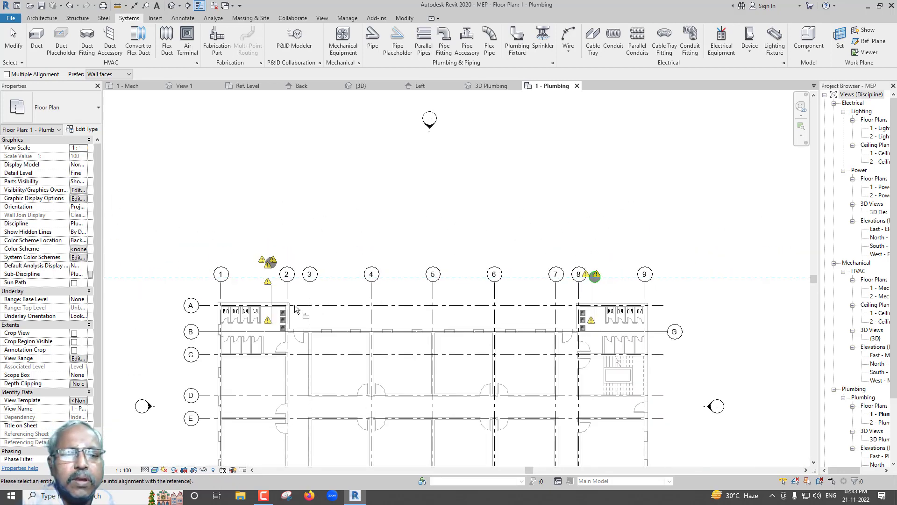
{"action": "scroll", "coordinate": [290, 304], "scroll_direction": "up", "scroll_amount": 1}
{"action": "scroll", "coordinate": [275, 273], "scroll_direction": "up", "scroll_amount": 1}
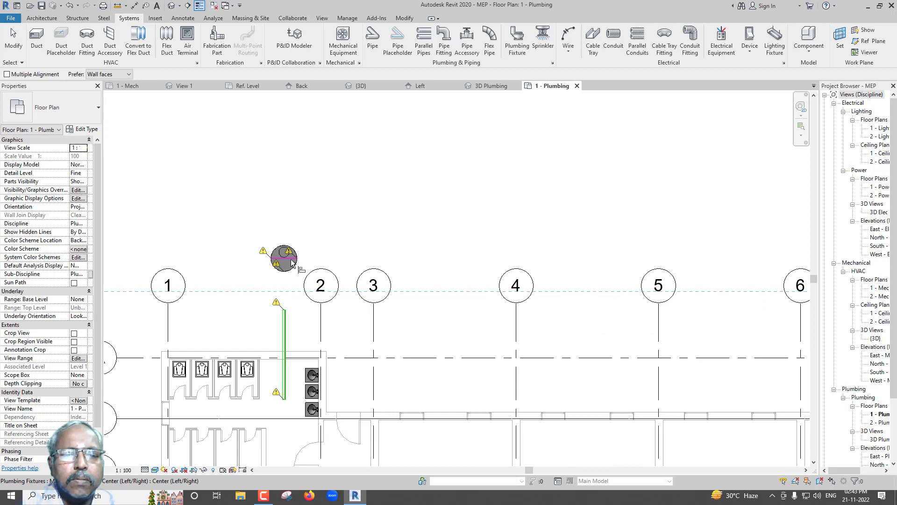
{"action": "left_click", "coordinate": [286, 264]}
{"action": "scroll", "coordinate": [298, 324], "scroll_direction": "up", "scroll_amount": 1}
{"action": "scroll", "coordinate": [297, 321], "scroll_direction": "up", "scroll_amount": 1}
{"action": "key", "text": "Escape"}
{"action": "key", "text": "Escape"}
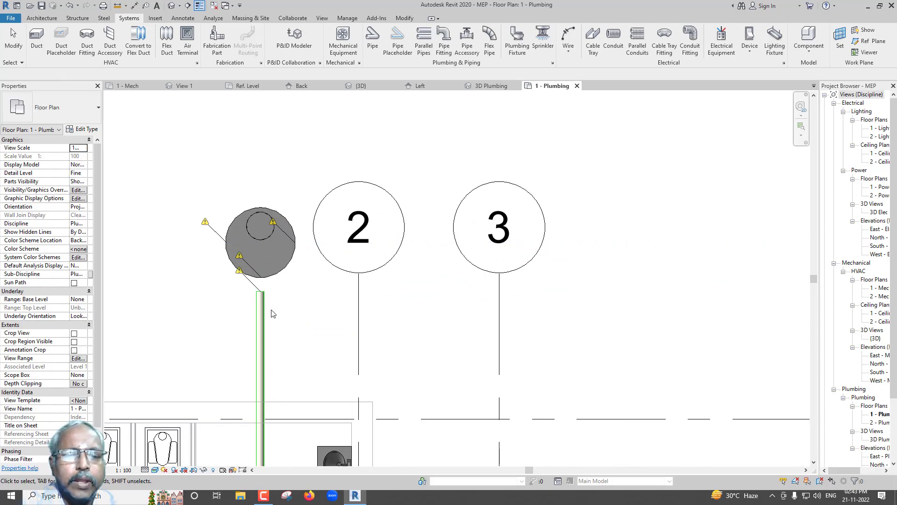
Drag the pipe's top end up to connect into the left manhole
{"action": "left_click", "coordinate": [264, 304]}
{"action": "left_click_drag", "start_coordinate": [260, 292], "coordinate": [260, 276]}
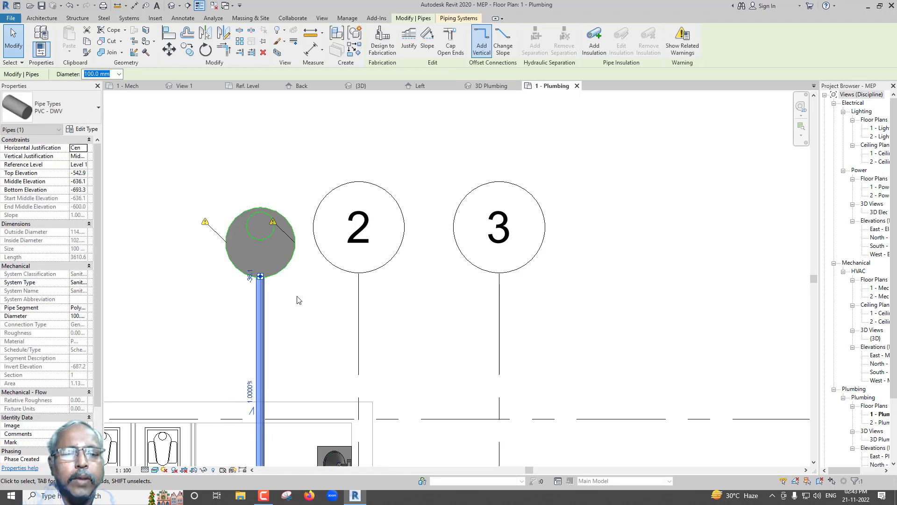
{"action": "key", "text": "Escape"}
{"action": "scroll", "coordinate": [262, 292], "scroll_direction": "down", "scroll_amount": 2}
{"action": "scroll", "coordinate": [262, 292], "scroll_direction": "down", "scroll_amount": 1}
{"action": "scroll", "coordinate": [262, 292], "scroll_direction": "down", "scroll_amount": 1}
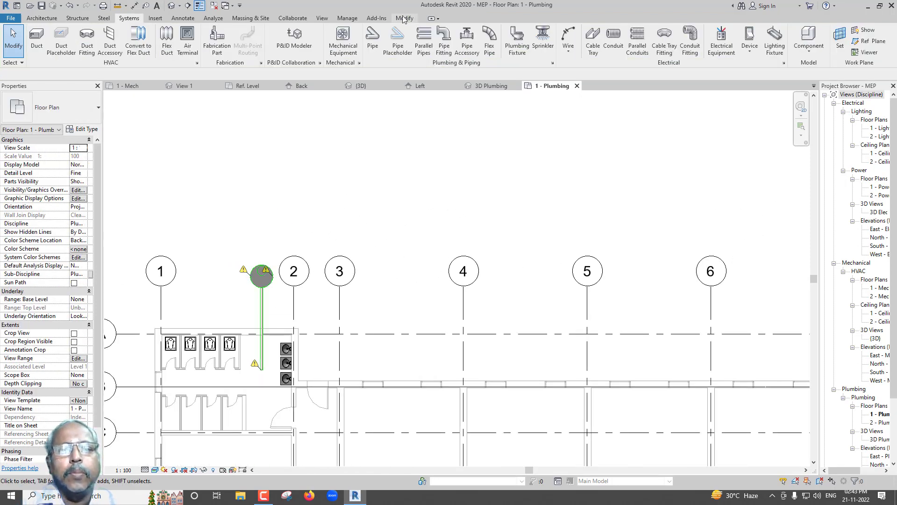
{"action": "left_click", "coordinate": [376, 52]}
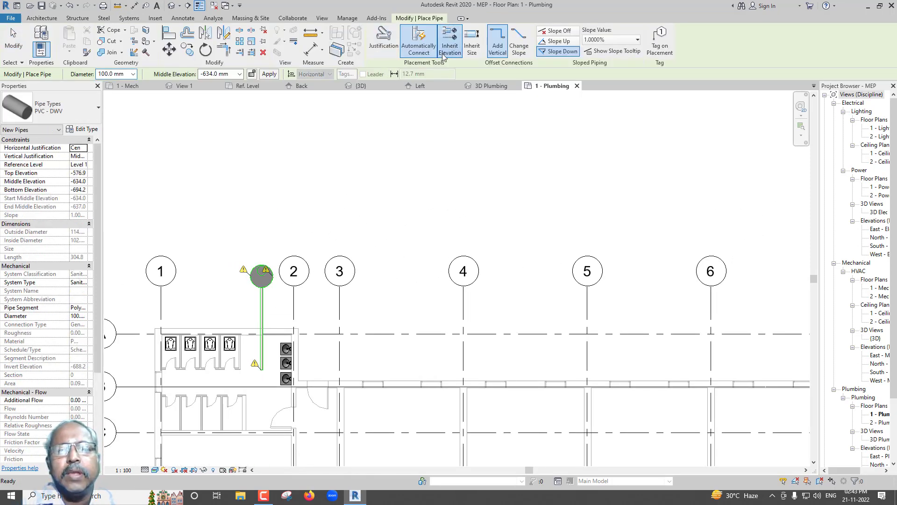
Start a pipe at the grid-8 manhole connection, then cancel it and stop drawing
{"action": "scroll", "coordinate": [241, 204], "scroll_direction": "down", "scroll_amount": 2}
{"action": "scroll", "coordinate": [783, 257], "scroll_direction": "up", "scroll_amount": 1}
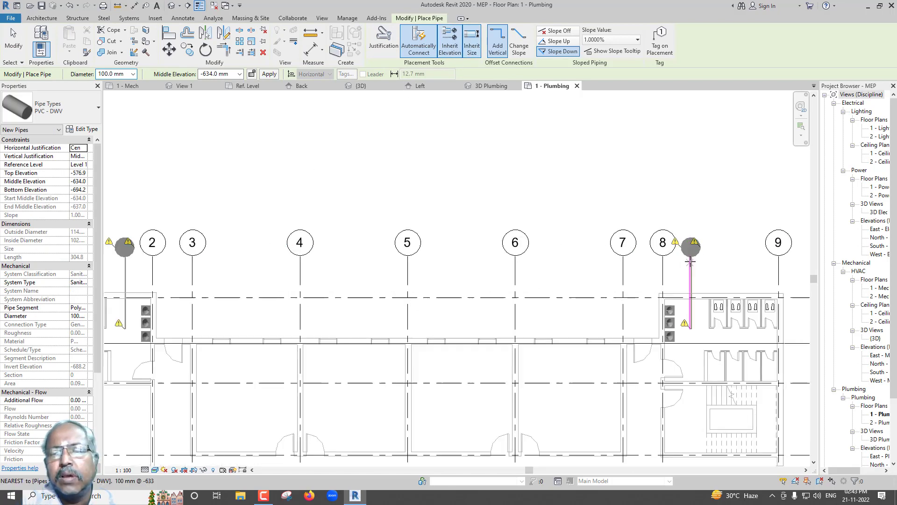
{"action": "scroll", "coordinate": [684, 248], "scroll_direction": "up", "scroll_amount": 2}
{"action": "scroll", "coordinate": [669, 242], "scroll_direction": "up", "scroll_amount": 2}
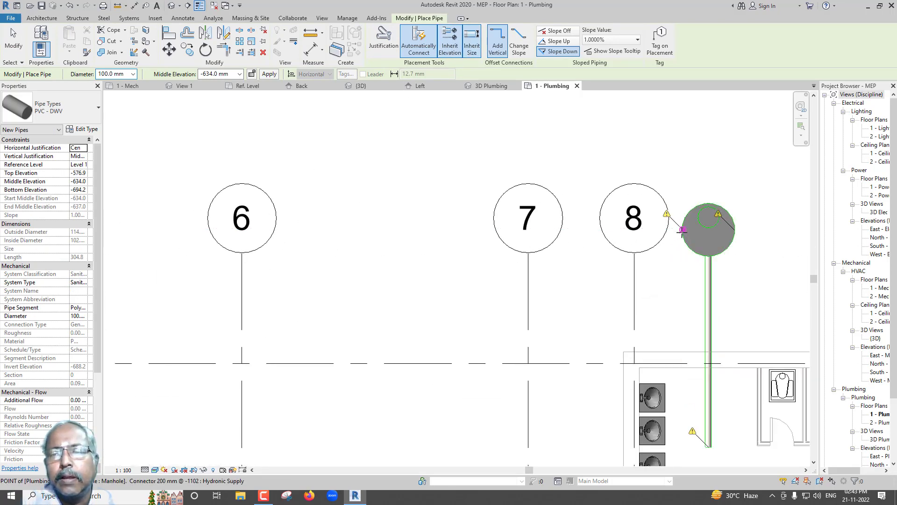
{"action": "left_click", "coordinate": [685, 228]}
{"action": "scroll", "coordinate": [471, 236], "scroll_direction": "down", "scroll_amount": 2}
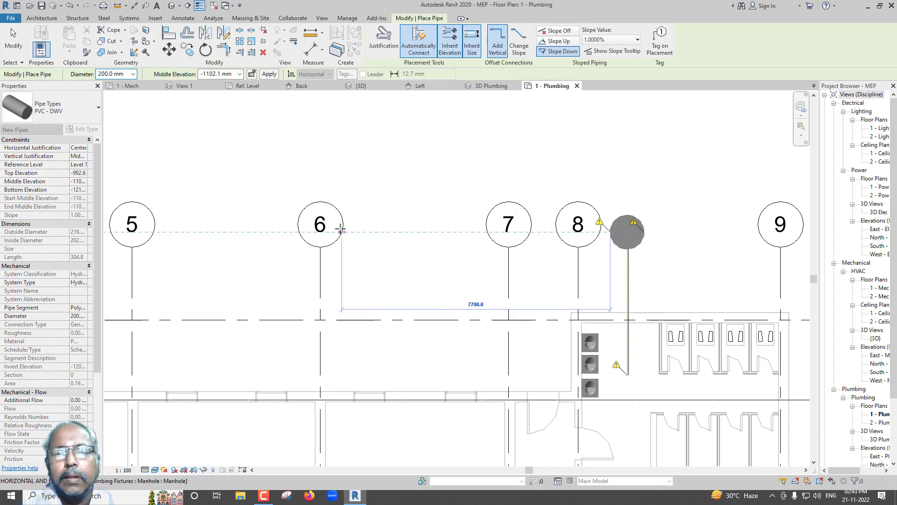
{"action": "key", "text": "Escape"}
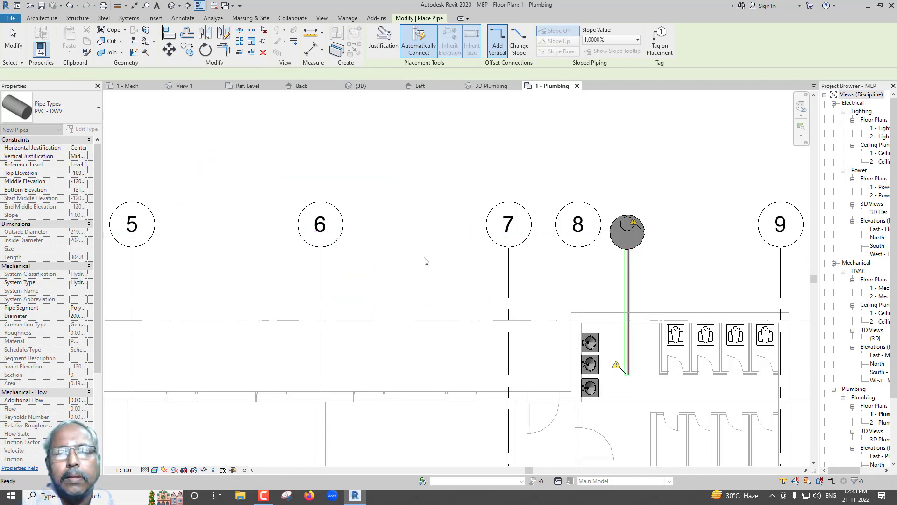
{"action": "key", "text": "Escape"}
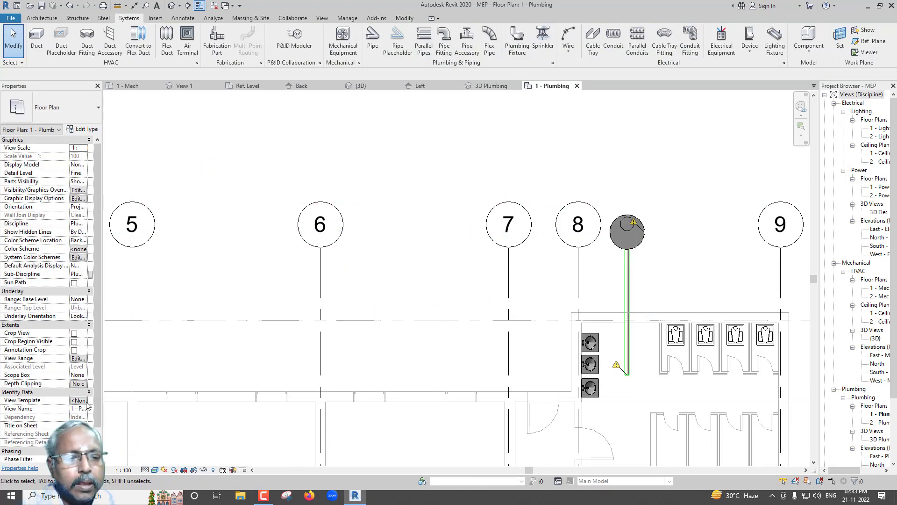
Set the plan's View Range depth level to Unlimited
{"action": "left_click", "coordinate": [78, 359]}
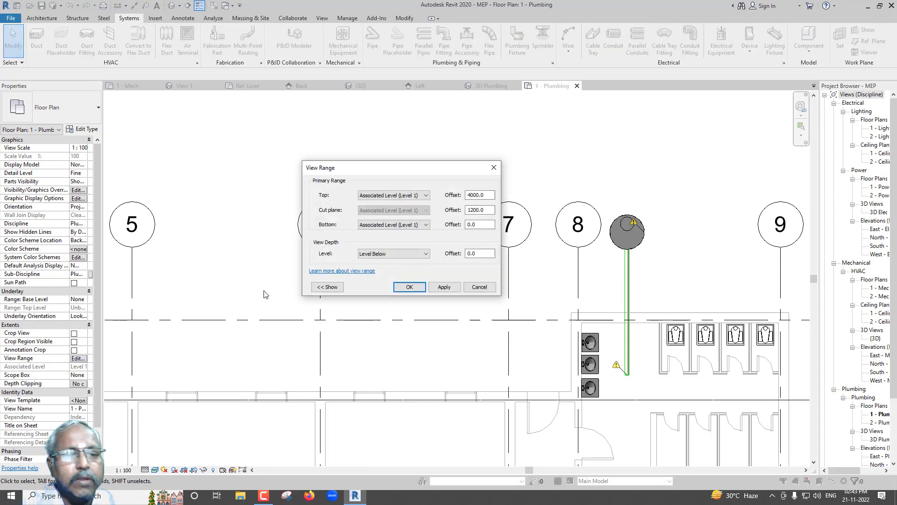
{"action": "left_click", "coordinate": [427, 253]}
{"action": "left_click", "coordinate": [384, 273]}
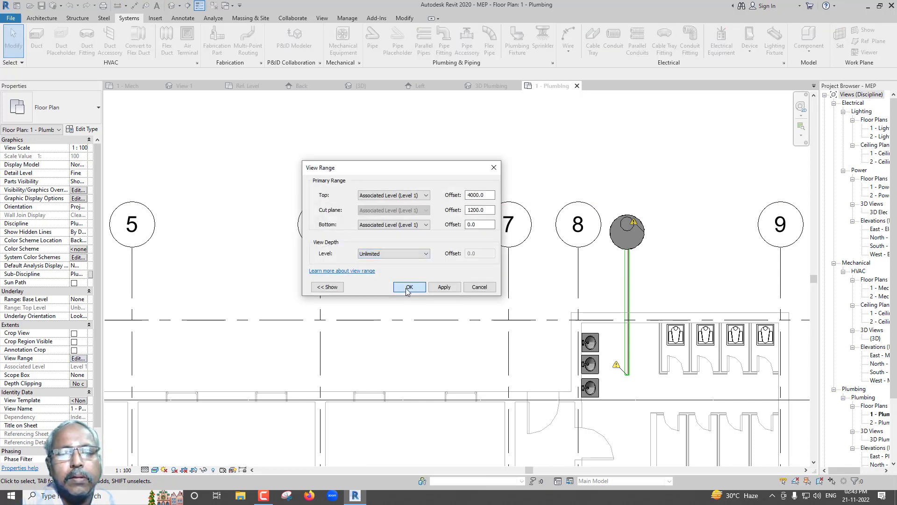
{"action": "left_click", "coordinate": [409, 287]}
{"action": "scroll", "coordinate": [500, 282], "scroll_direction": "down", "scroll_amount": 2}
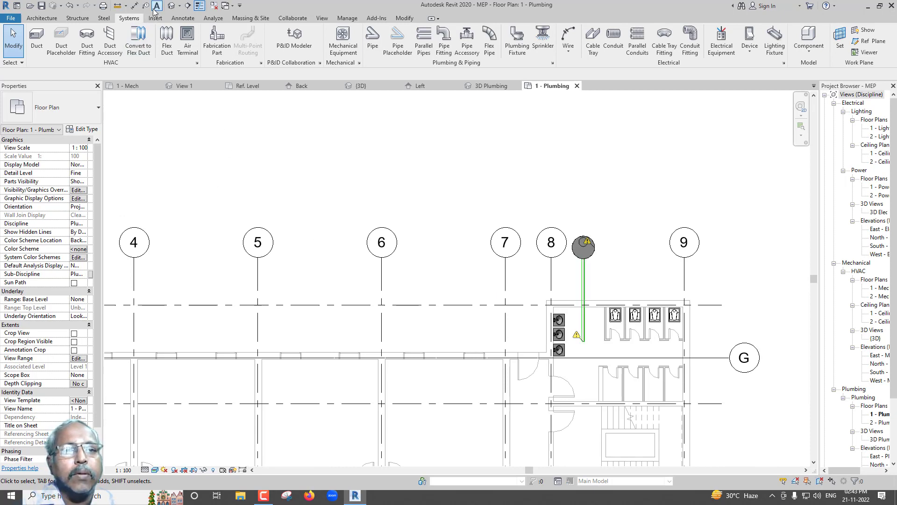
Check both pipes in the 3D plumbing view, then return to 1 - Plumbing
{"action": "left_click", "coordinate": [491, 86]}
{"action": "scroll", "coordinate": [478, 244], "scroll_direction": "down", "scroll_amount": 3}
{"action": "mouse_move", "coordinate": [478, 244]}
{"action": "middle_mouse_down", "text": "shift"}
{"action": "mouse_move", "coordinate": [336, 192]}
{"action": "mouse_move", "coordinate": [552, 283]}
{"action": "mouse_move", "coordinate": [597, 293]}
{"action": "mouse_move", "coordinate": [611, 241]}
{"action": "middle_mouse_up", "text": "shift"}
{"action": "left_click", "coordinate": [555, 87]}
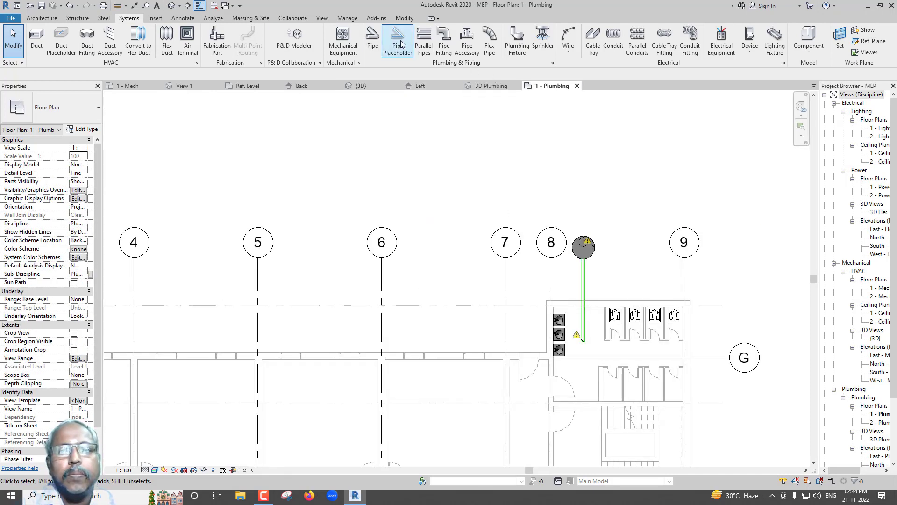
Turn on Inherit Elevation for new pipes, zoom to the manhole and show the plan in Wireframe
{"action": "left_click", "coordinate": [372, 39]}
{"action": "left_click", "coordinate": [452, 55]}
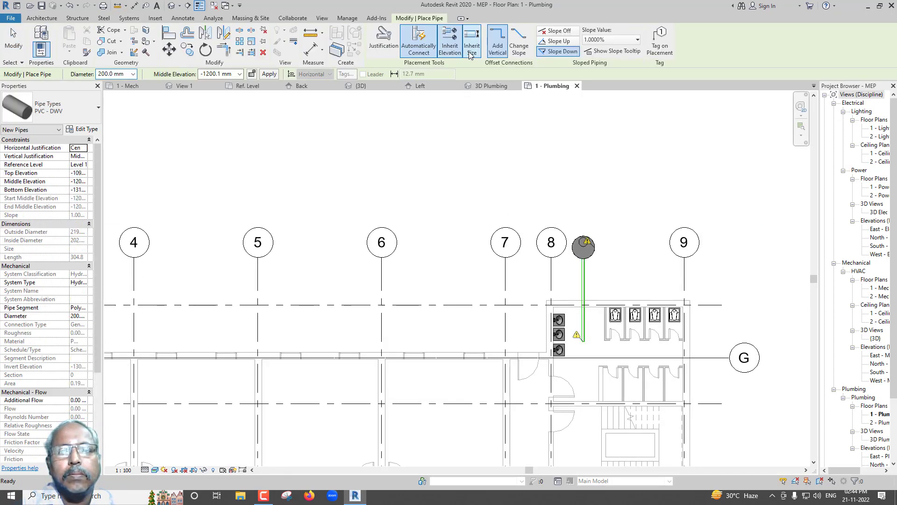
{"action": "scroll", "coordinate": [540, 223], "scroll_direction": "up", "scroll_amount": 2}
{"action": "scroll", "coordinate": [567, 254], "scroll_direction": "up", "scroll_amount": 2}
{"action": "scroll", "coordinate": [594, 245], "scroll_direction": "up", "scroll_amount": 1}
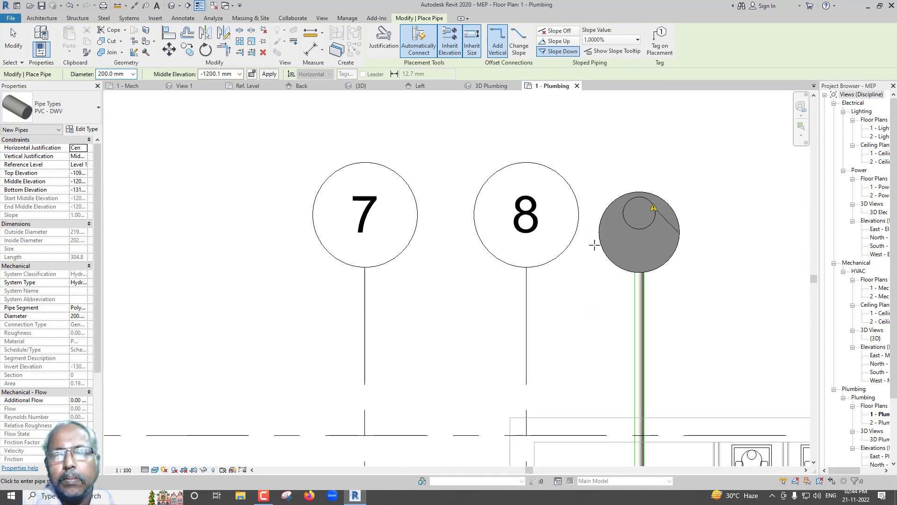
{"action": "scroll", "coordinate": [599, 231], "scroll_direction": "up", "scroll_amount": 3}
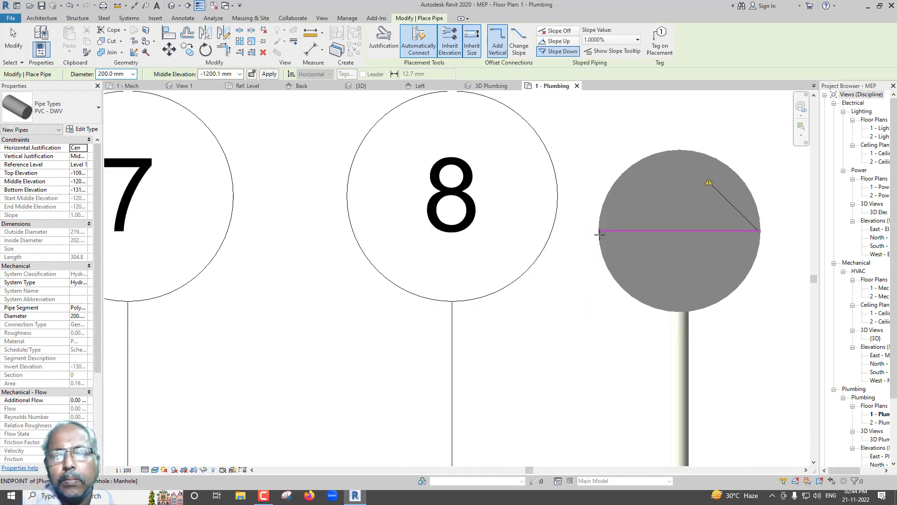
{"action": "left_click", "coordinate": [155, 471]}
{"action": "left_click", "coordinate": [177, 411]}
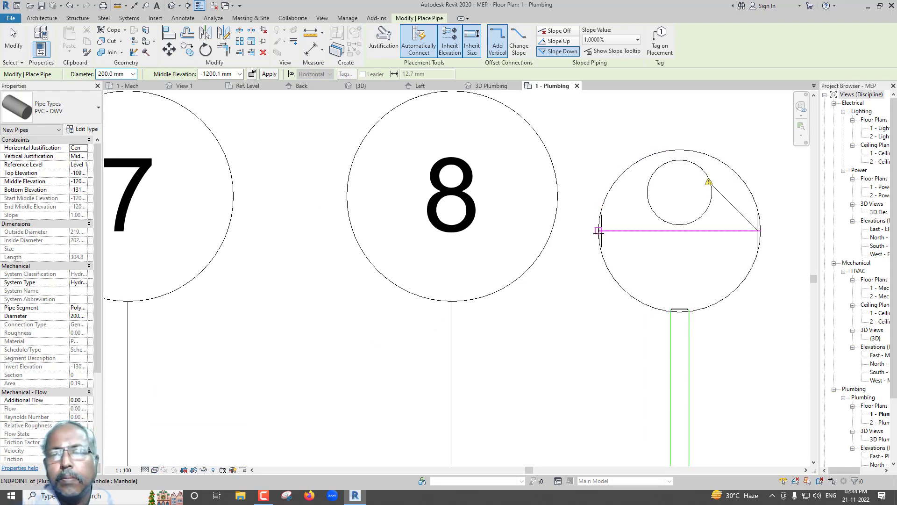
Try a pipe leftward from the manhole connector; Revit rejects it with a wrong-side error
{"action": "left_click", "coordinate": [599, 230]}
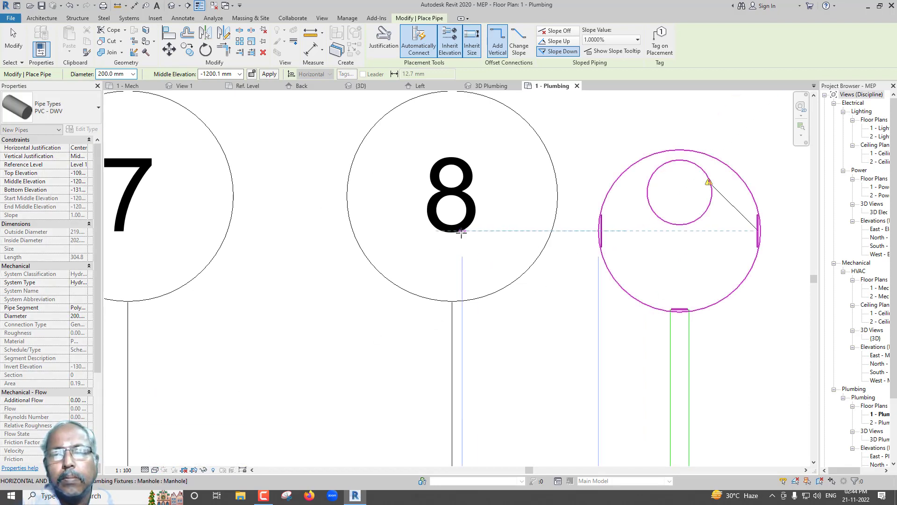
{"action": "left_click", "coordinate": [286, 231]}
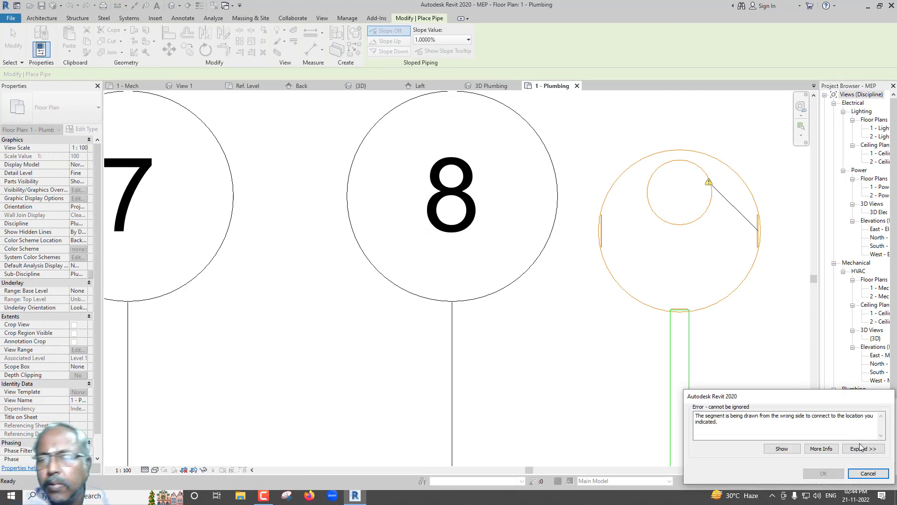
{"action": "left_click", "coordinate": [867, 476]}
{"action": "key", "text": "Escape"}
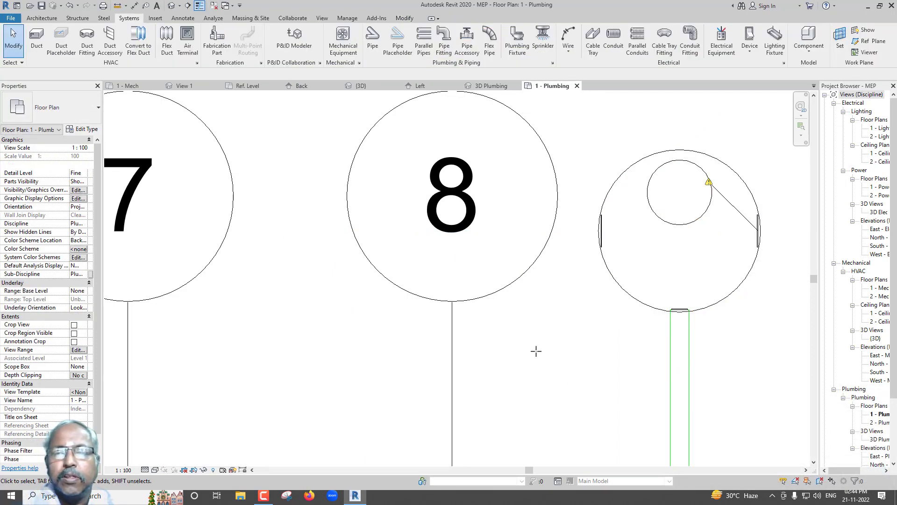
Zoom out and select the grid-8 manhole to inspect its connectors
{"action": "scroll", "coordinate": [471, 308], "scroll_direction": "down", "scroll_amount": 2}
{"action": "scroll", "coordinate": [471, 309], "scroll_direction": "down", "scroll_amount": 3}
{"action": "scroll", "coordinate": [446, 308], "scroll_direction": "down", "scroll_amount": 3}
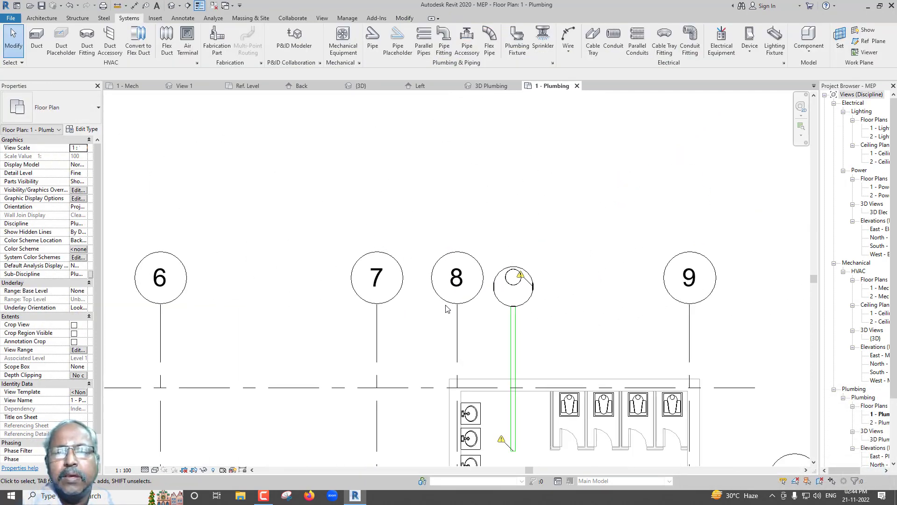
{"action": "scroll", "coordinate": [446, 308], "scroll_direction": "down", "scroll_amount": 2}
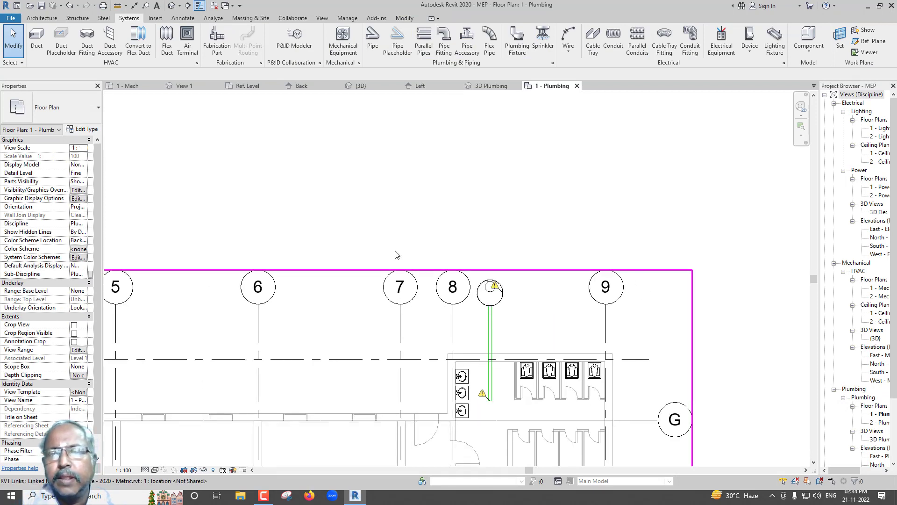
{"action": "left_click", "coordinate": [486, 304]}
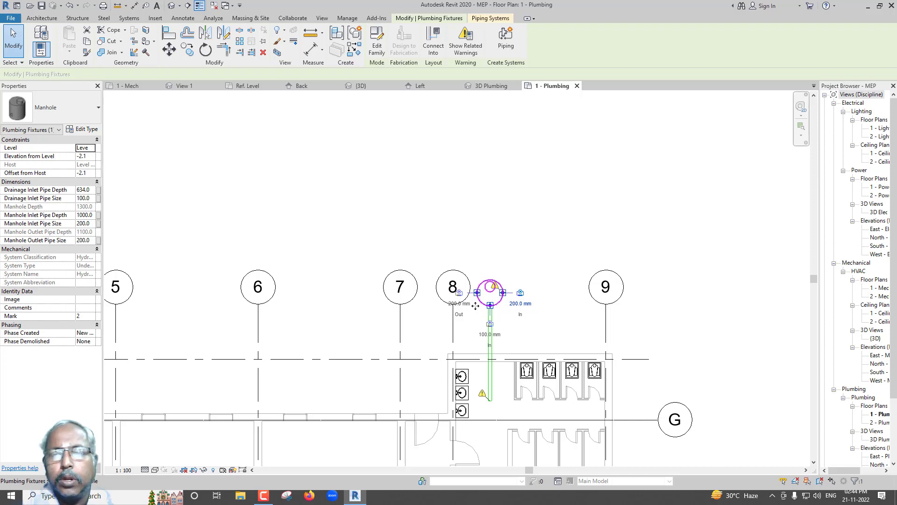
{"action": "key", "text": "Escape"}
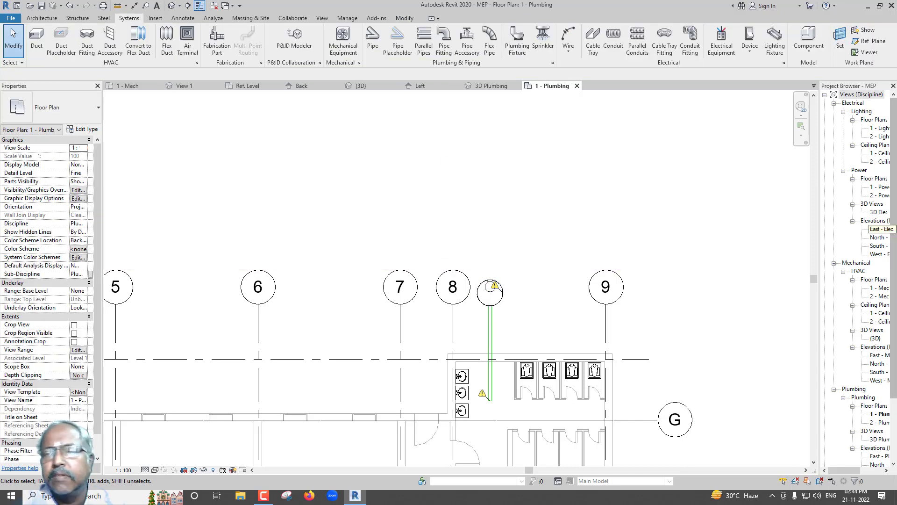
{"action": "left_click_drag", "start_coordinate": [894, 307], "coordinate": [894, 369]}
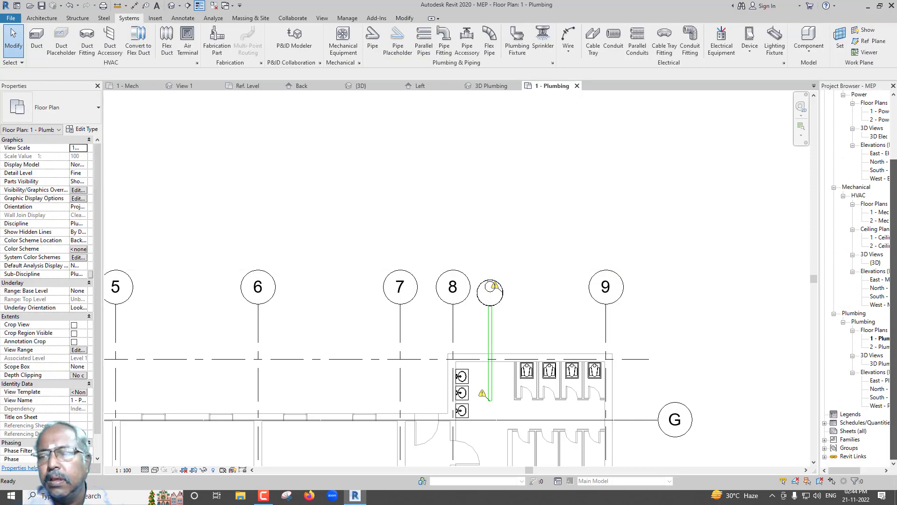
Open the North - Plumbing elevation and zoom in on the manhole
{"action": "double_click", "coordinate": [874, 390]}
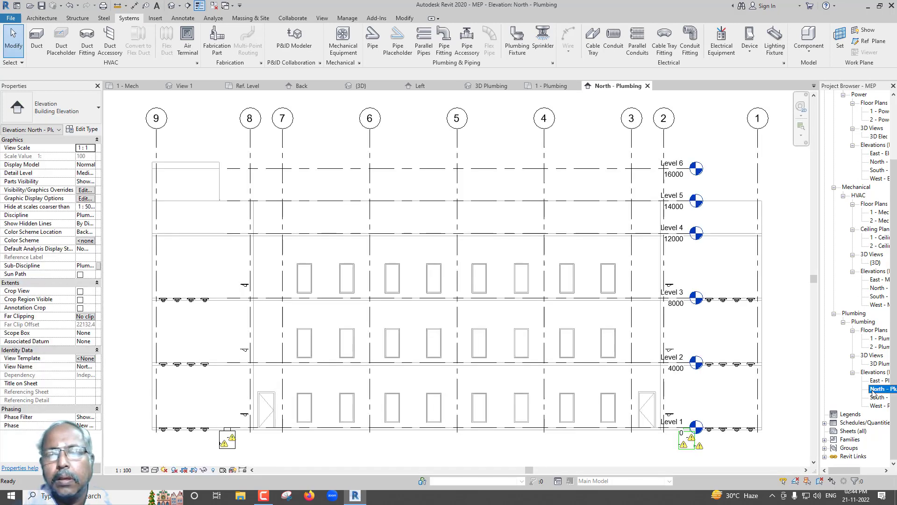
{"action": "scroll", "coordinate": [360, 434], "scroll_direction": "up", "scroll_amount": 1}
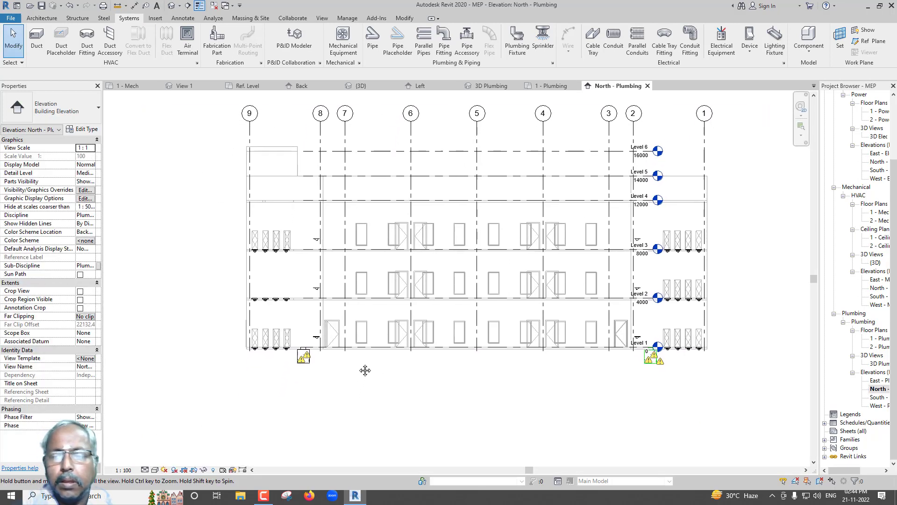
{"action": "scroll", "coordinate": [337, 376], "scroll_direction": "up", "scroll_amount": 1}
{"action": "scroll", "coordinate": [304, 365], "scroll_direction": "up", "scroll_amount": 1}
{"action": "scroll", "coordinate": [272, 353], "scroll_direction": "up", "scroll_amount": 2}
{"action": "scroll", "coordinate": [287, 344], "scroll_direction": "up", "scroll_amount": 1}
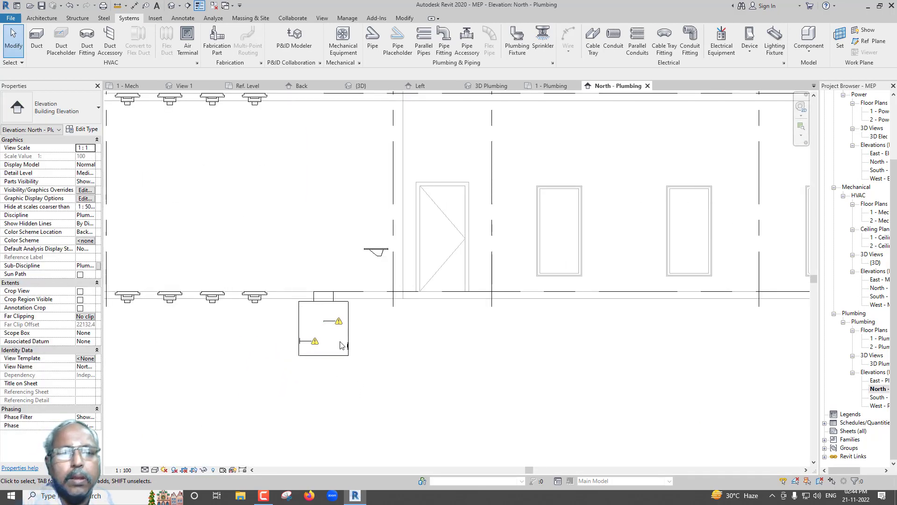
Zoom closer to the manhole and switch the elevation to Wireframe
{"action": "left_click", "coordinate": [373, 38]}
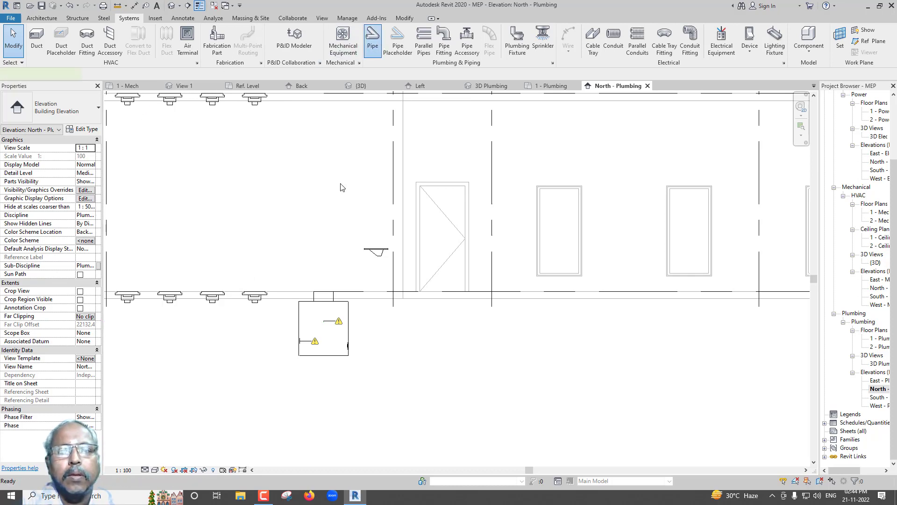
{"action": "scroll", "coordinate": [356, 348], "scroll_direction": "up", "scroll_amount": 3}
{"action": "scroll", "coordinate": [357, 351], "scroll_direction": "up", "scroll_amount": 1}
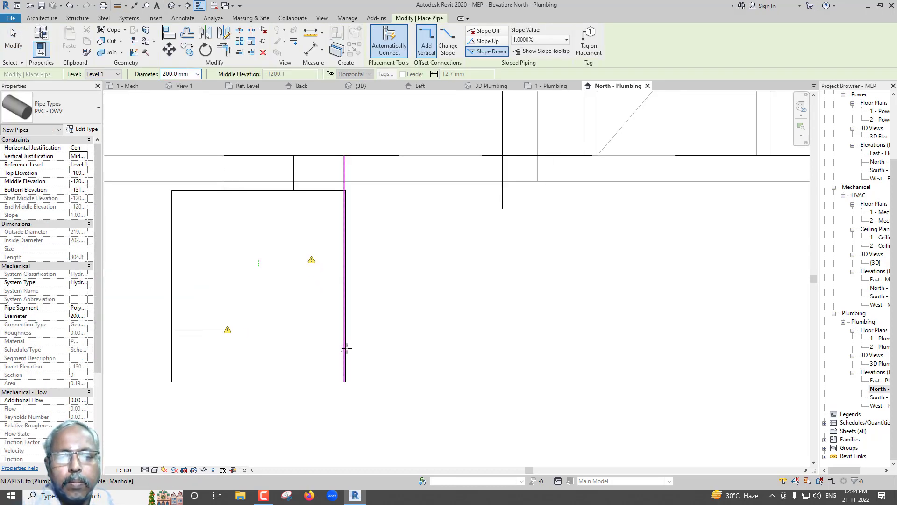
{"action": "scroll", "coordinate": [344, 348], "scroll_direction": "up", "scroll_amount": 1}
{"action": "scroll", "coordinate": [344, 349], "scroll_direction": "up", "scroll_amount": 2}
{"action": "key", "text": "Escape"}
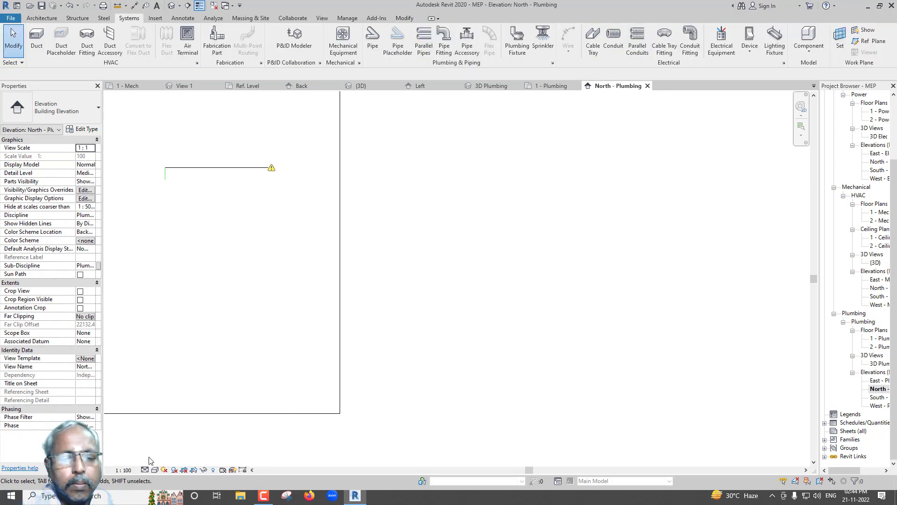
{"action": "left_click", "coordinate": [156, 472]}
{"action": "left_click", "coordinate": [189, 413]}
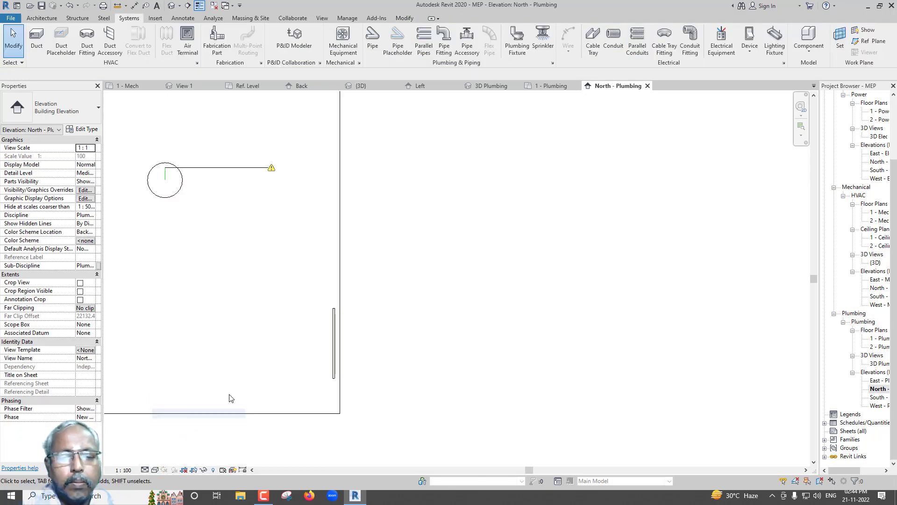
Begin a 200 mm PVC - DWV pipe at the manhole's side connector
{"action": "left_click", "coordinate": [373, 37]}
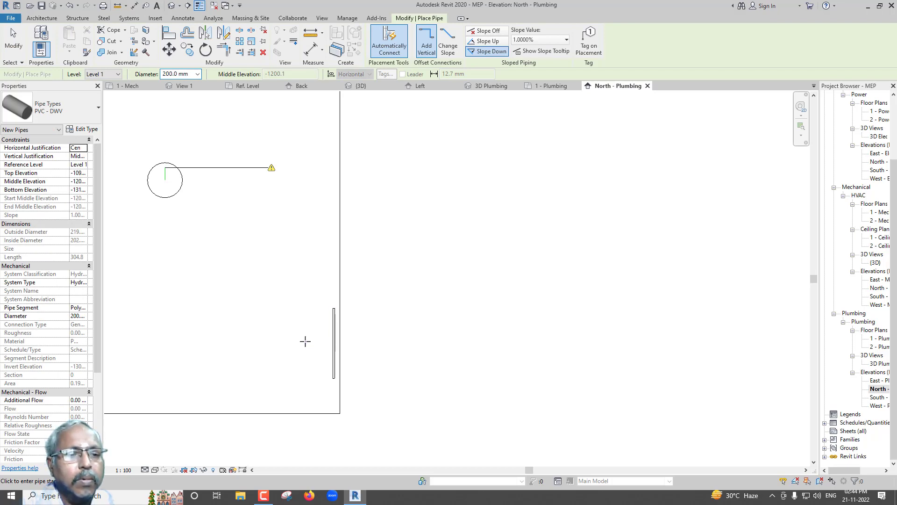
{"action": "left_click_drag", "start_coordinate": [103, 253], "coordinate": [135, 254]}
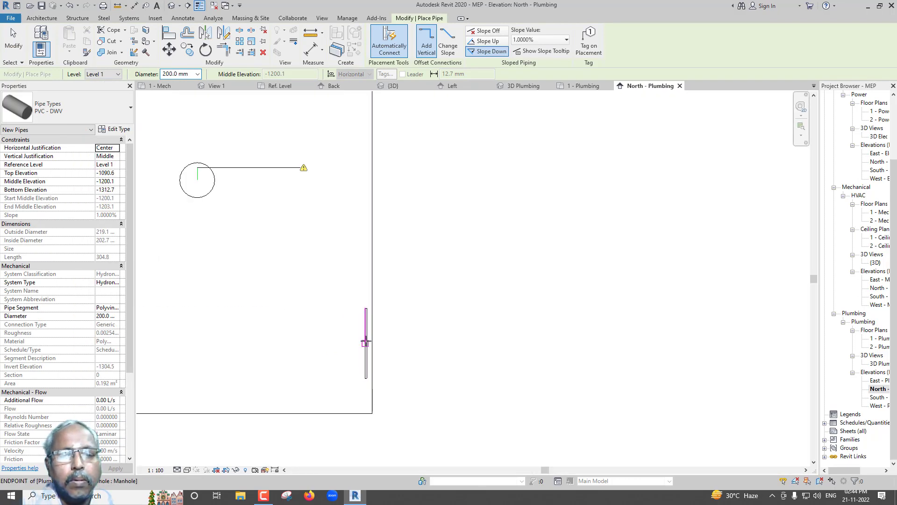
{"action": "left_click", "coordinate": [365, 342]}
{"action": "scroll", "coordinate": [403, 339], "scroll_direction": "down", "scroll_amount": 3}
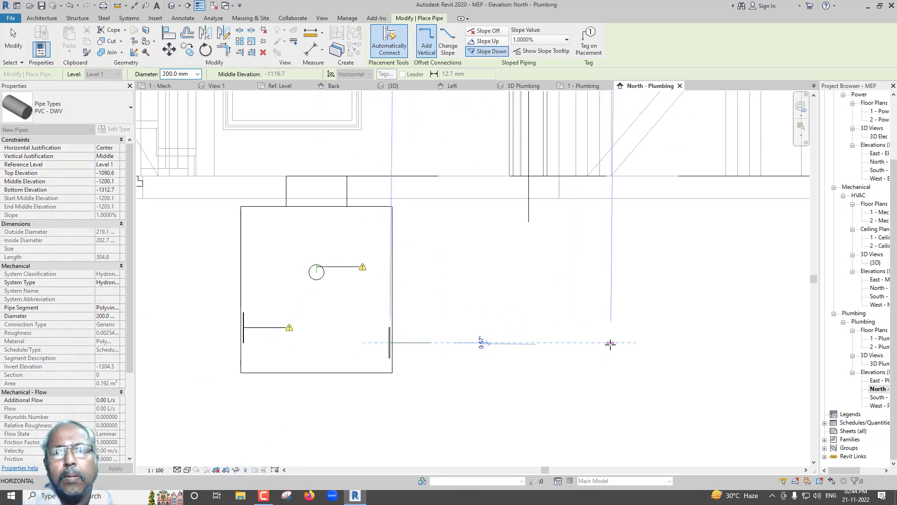
{"action": "left_click", "coordinate": [652, 346]}
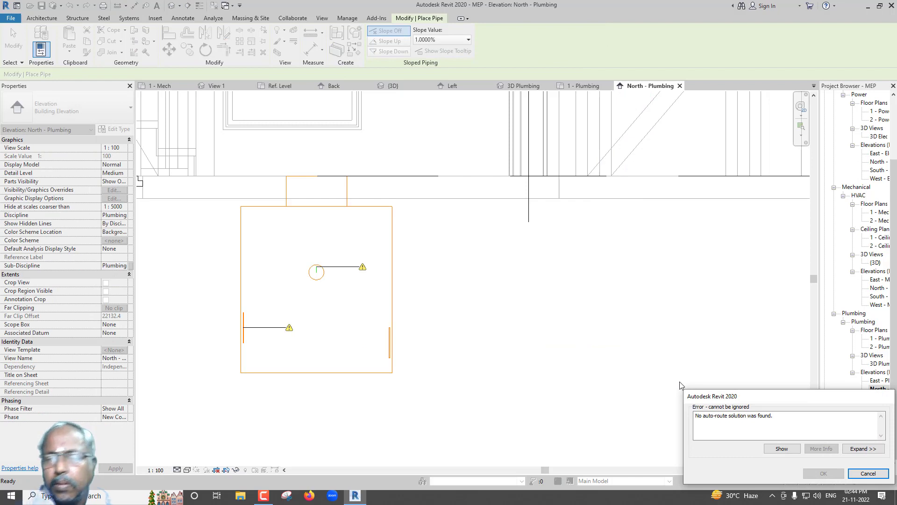
{"action": "left_click", "coordinate": [867, 474]}
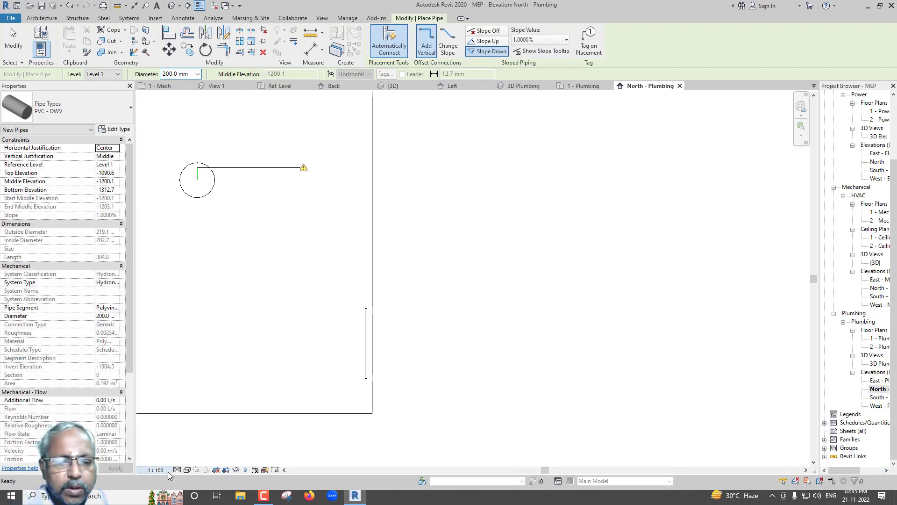
{"action": "left_click", "coordinate": [187, 471]}
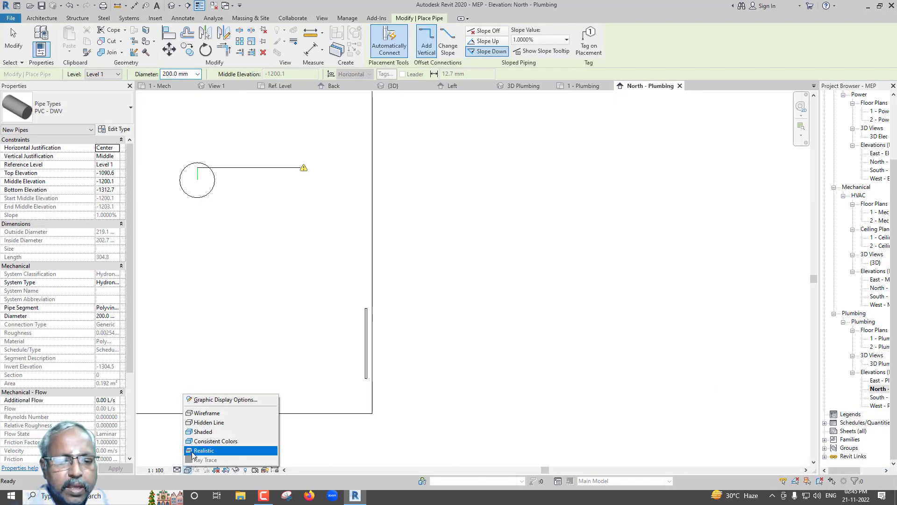
{"action": "left_click", "coordinate": [193, 451]}
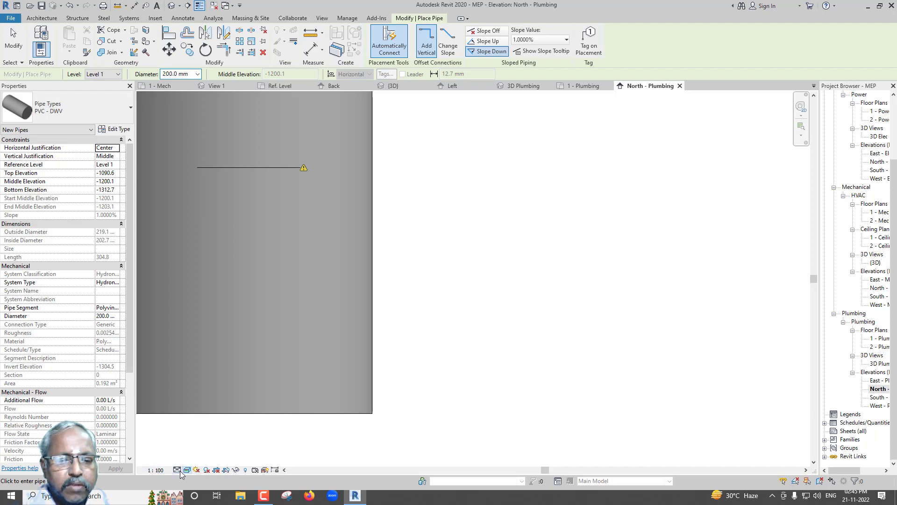
{"action": "left_click", "coordinate": [187, 470]}
{"action": "left_click", "coordinate": [193, 451]}
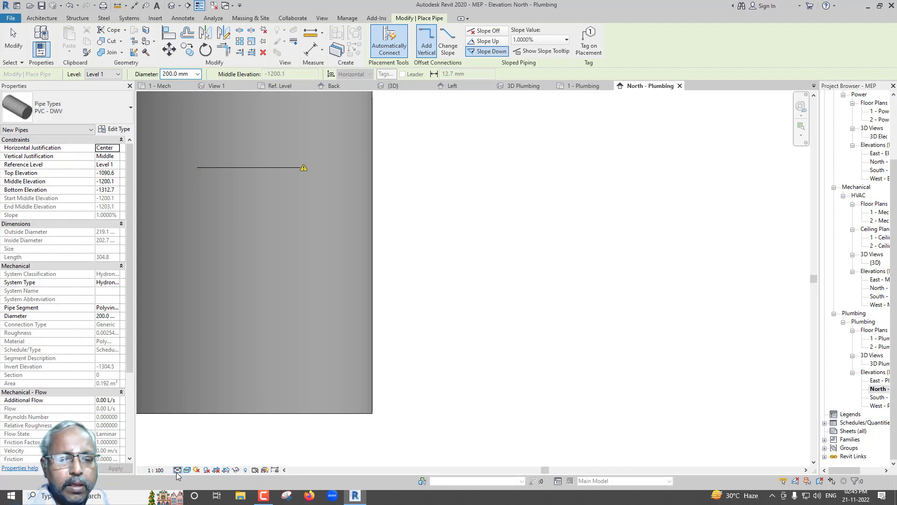
{"action": "left_click", "coordinate": [177, 470]}
{"action": "left_click", "coordinate": [189, 459]}
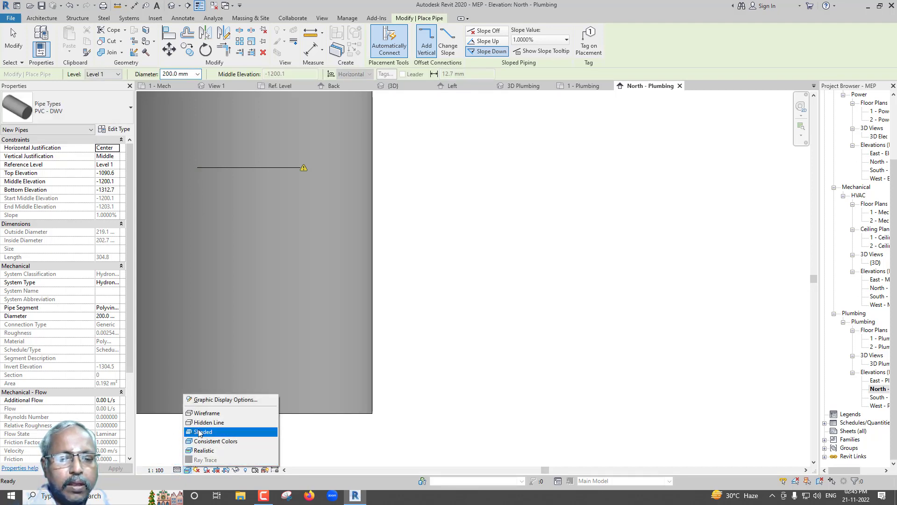
{"action": "left_click", "coordinate": [206, 413]}
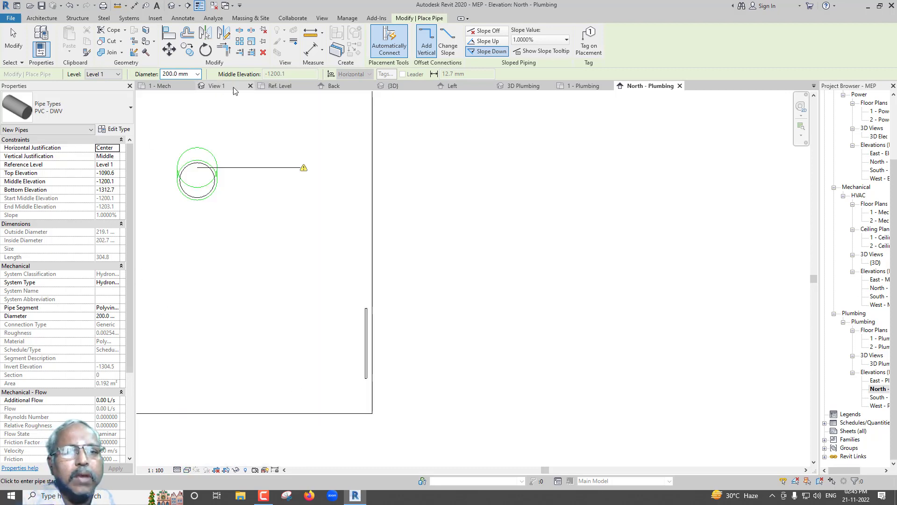
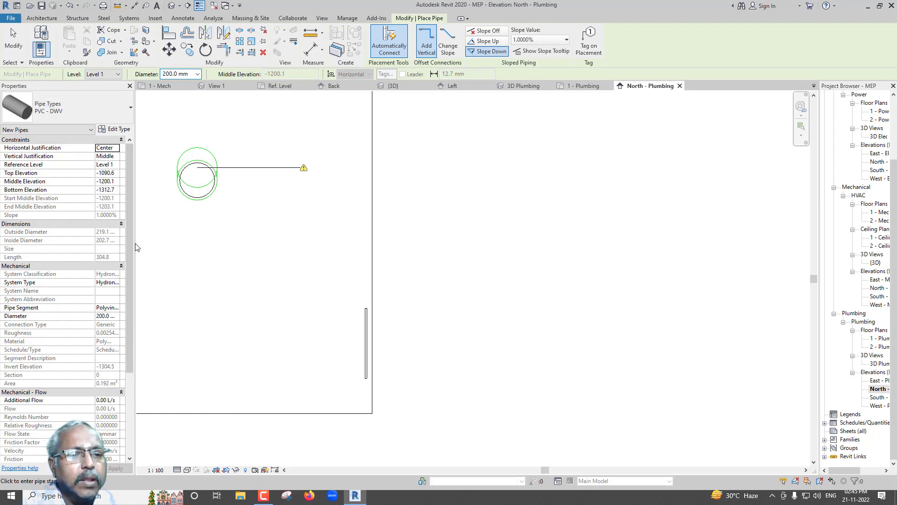
Widen the Properties palette and select the manhole to check its pipe depths
{"action": "left_click_drag", "start_coordinate": [135, 247], "coordinate": [164, 247]}
{"action": "key", "text": "Escape"}
{"action": "key", "text": "Escape"}
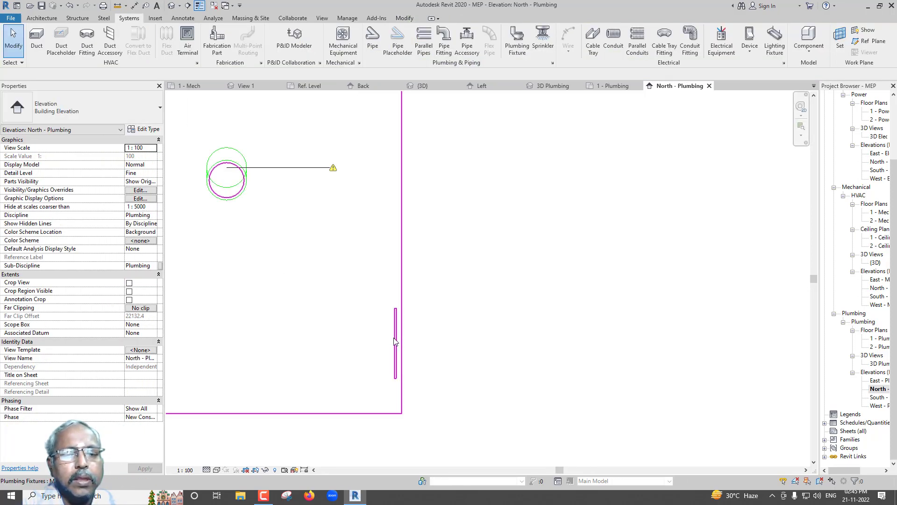
{"action": "left_click", "coordinate": [394, 341]}
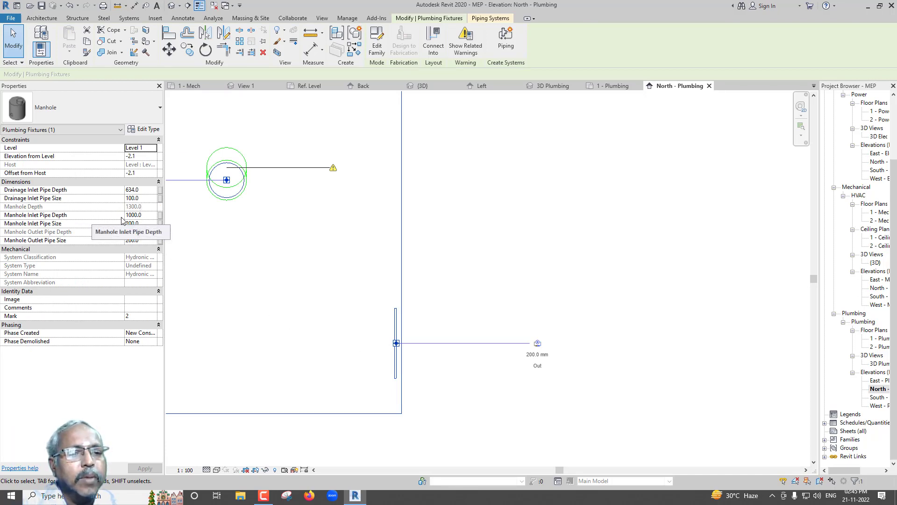
{"action": "key", "text": "Escape"}
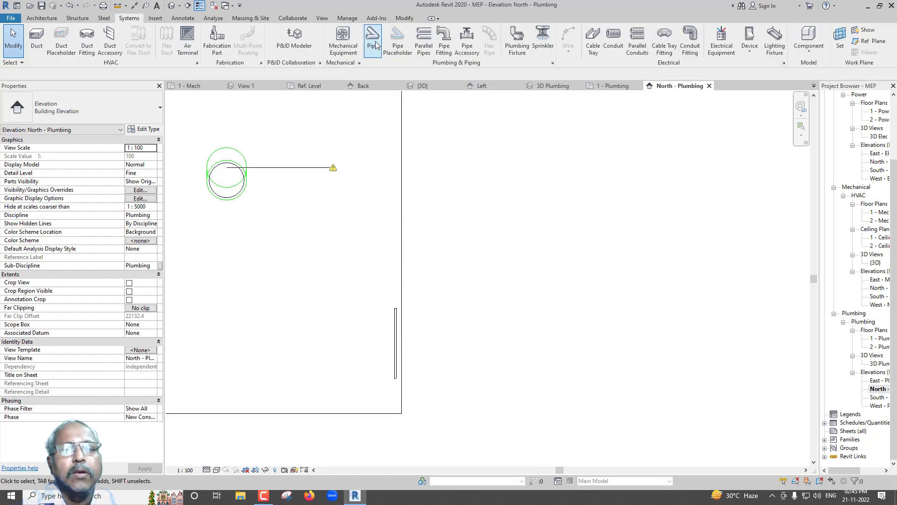
Try a pipe from the manhole connector to the right, dismissing the no auto-route error
{"action": "left_click", "coordinate": [373, 42]}
{"action": "type", "text": "-1000"}
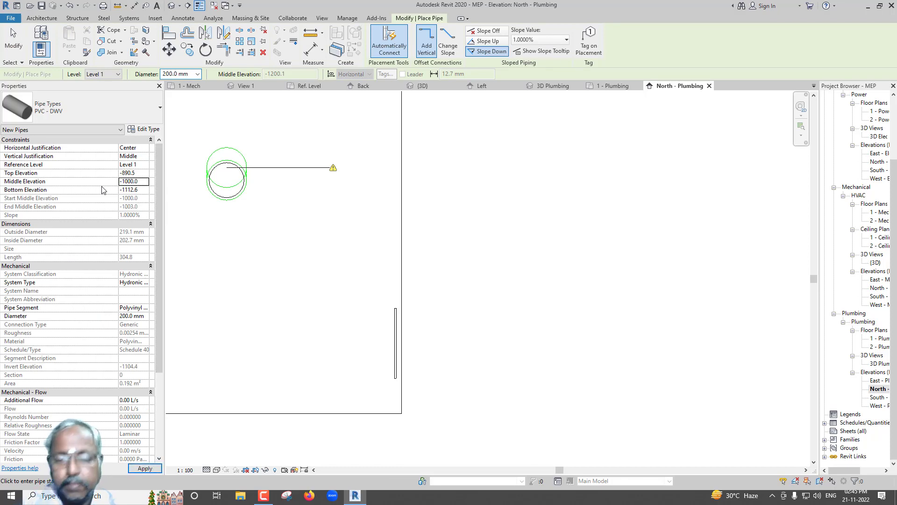
{"action": "left_click", "coordinate": [397, 343]}
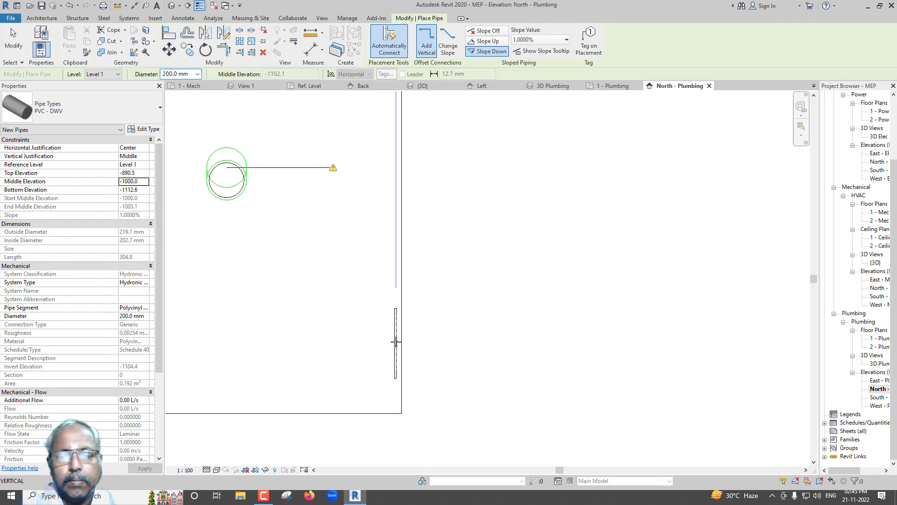
{"action": "left_click", "coordinate": [695, 337]}
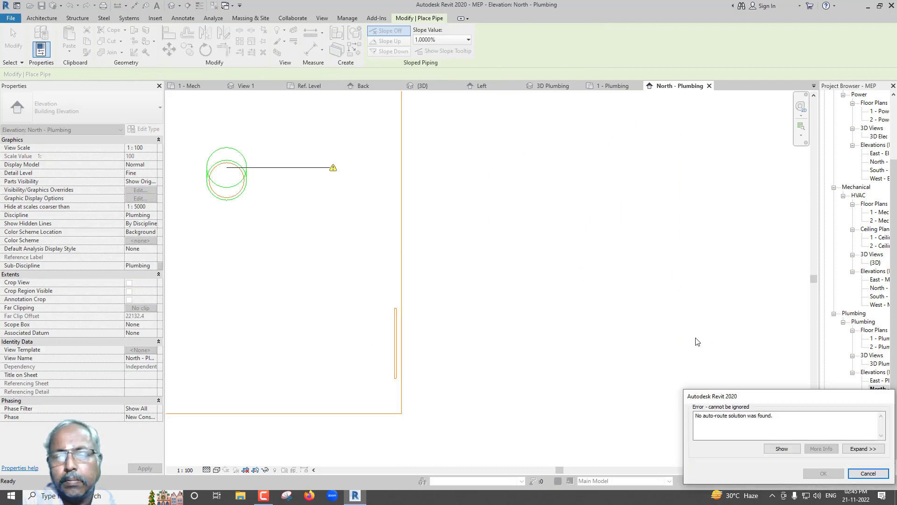
{"action": "left_click", "coordinate": [869, 474]}
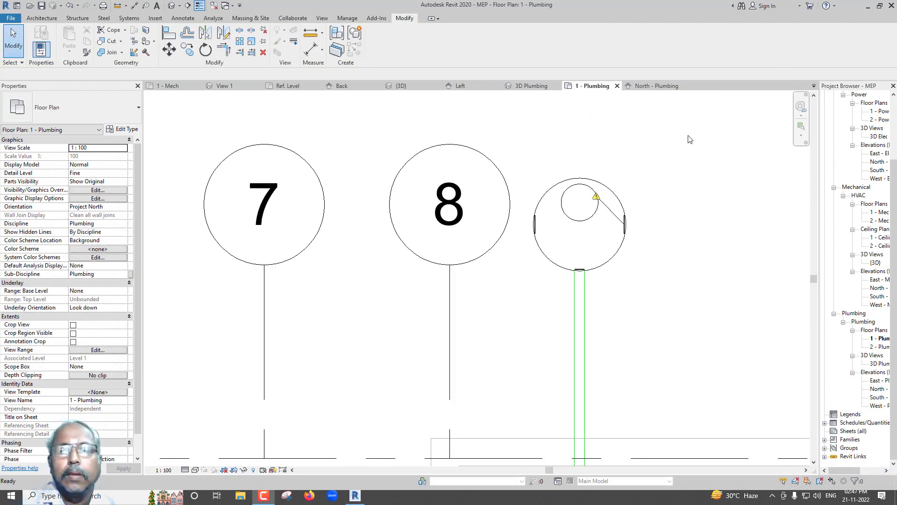
In the family's 3D view, change the right, left and central 100 mm connectors from Hydronic Supply to Sanitary
{"action": "left_click", "coordinate": [403, 87]}
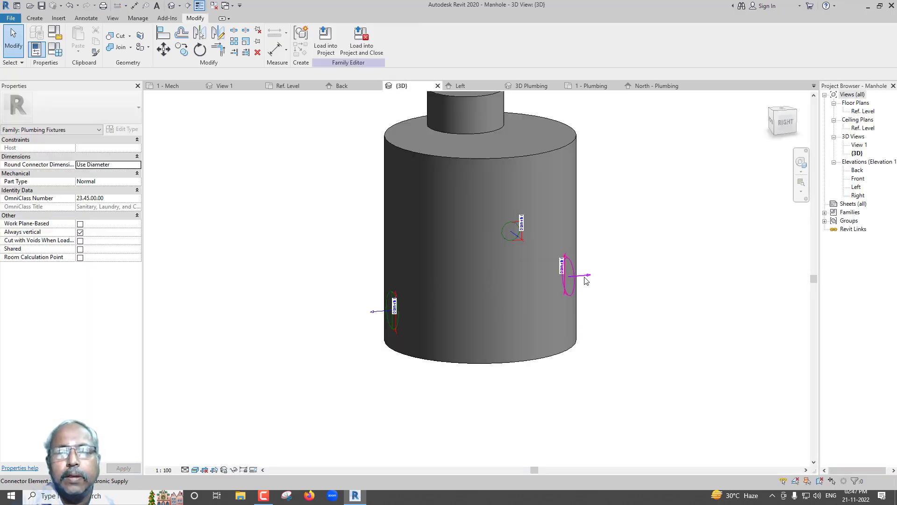
{"action": "left_click", "coordinate": [568, 290]}
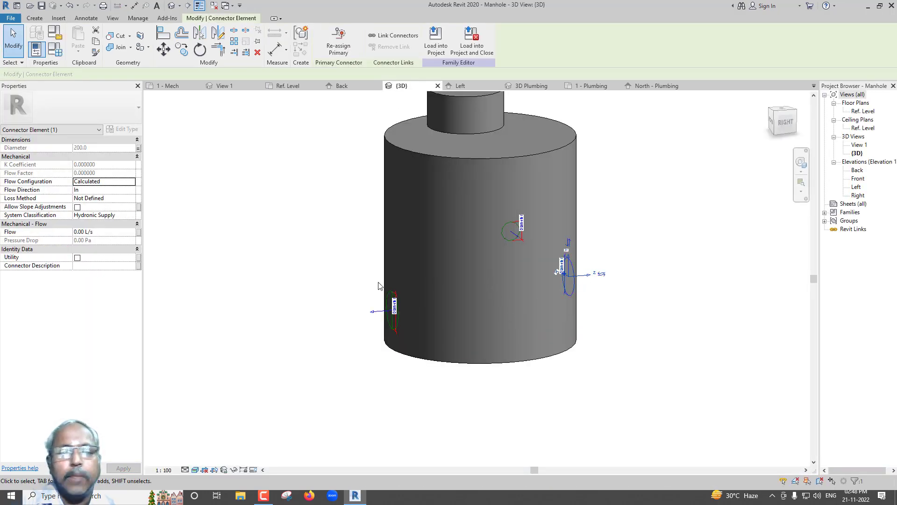
{"action": "left_click", "coordinate": [134, 216]}
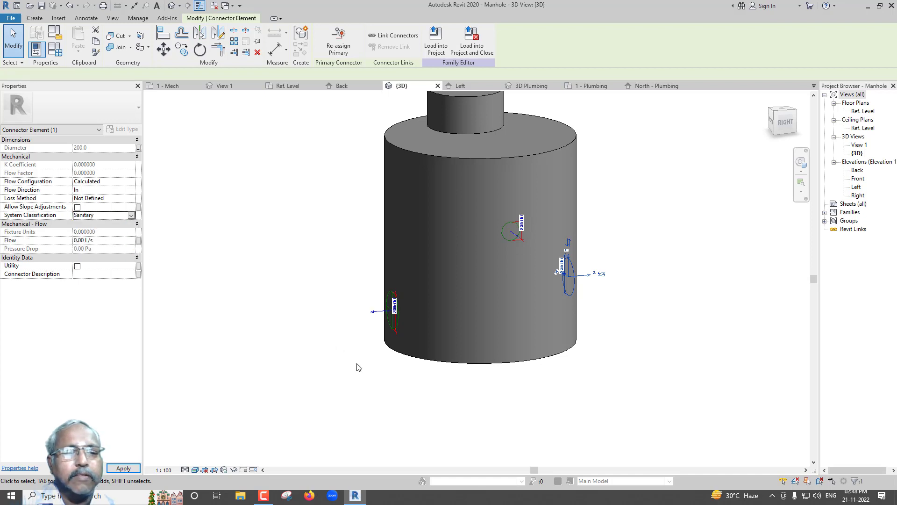
{"action": "left_click", "coordinate": [385, 310]}
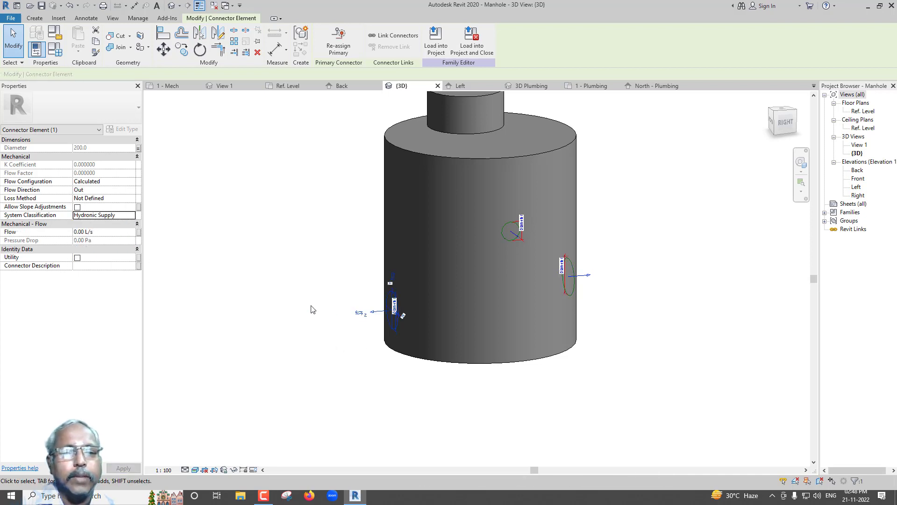
{"action": "left_click", "coordinate": [135, 217]}
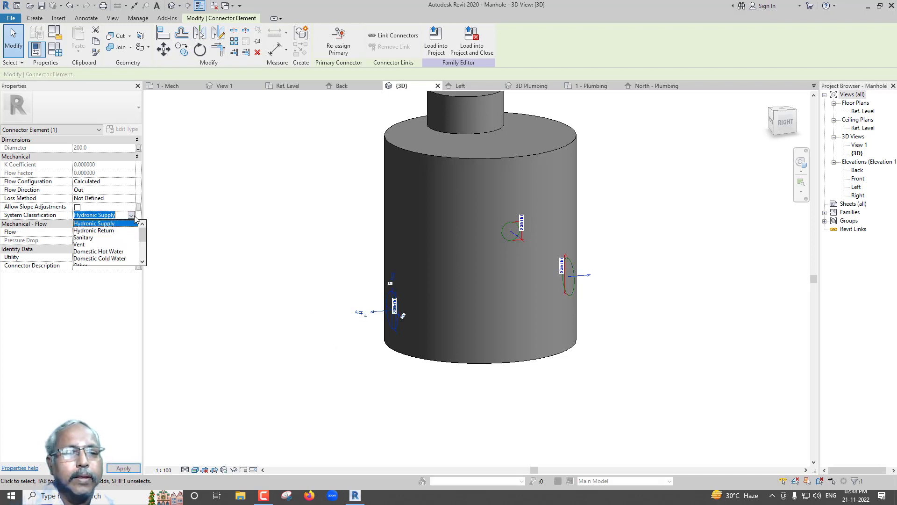
{"action": "left_click", "coordinate": [107, 238]}
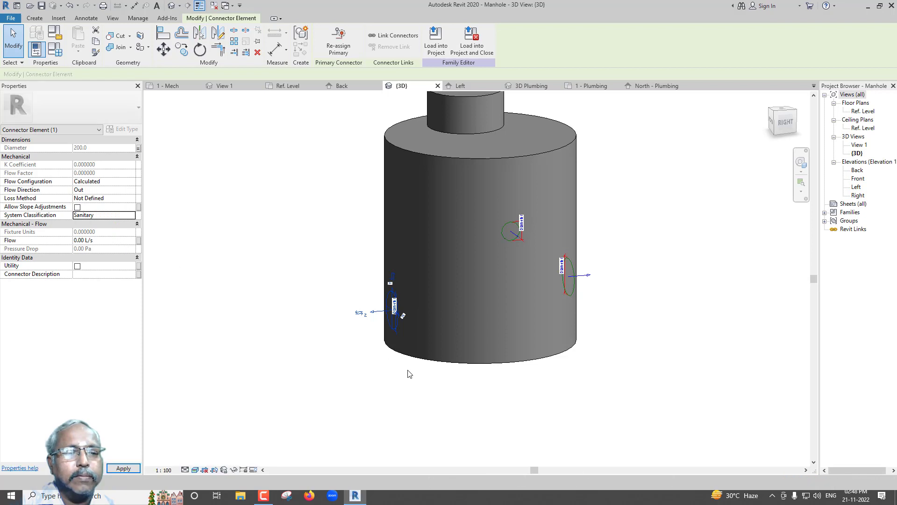
{"action": "left_click", "coordinate": [521, 236]}
{"action": "left_click", "coordinate": [133, 217]}
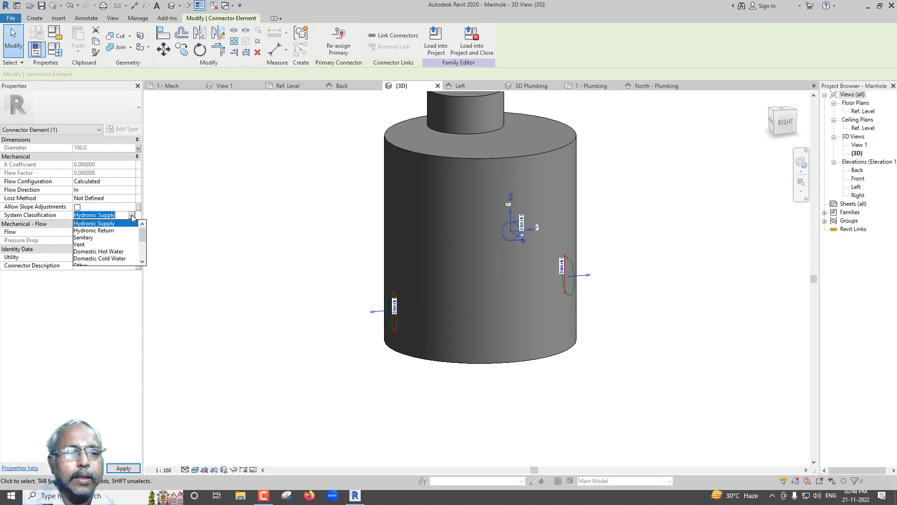
{"action": "left_click", "coordinate": [106, 238]}
{"action": "key", "text": "Escape"}
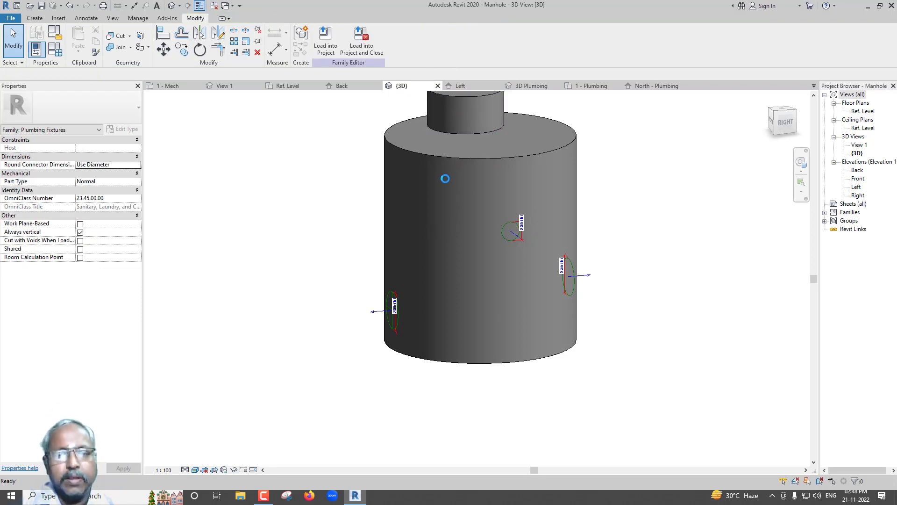
Load the edited Manhole family into the project, overwriting the existing version and disconnecting it
{"action": "left_click", "coordinate": [325, 40]}
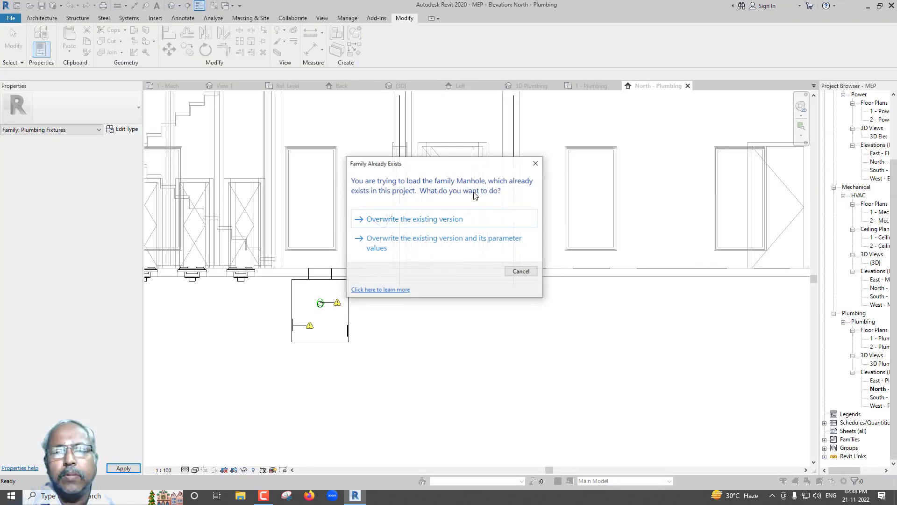
{"action": "left_click", "coordinate": [438, 219]}
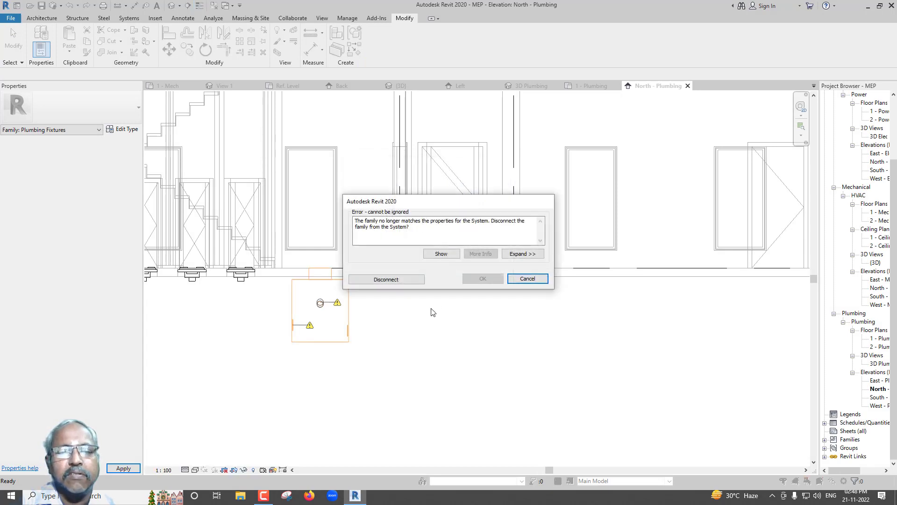
{"action": "left_click", "coordinate": [418, 282]}
Check the 3D Plumbing view, then return to the 1 - Plumbing floor plan
{"action": "scroll", "coordinate": [437, 297], "scroll_direction": "down", "scroll_amount": 2}
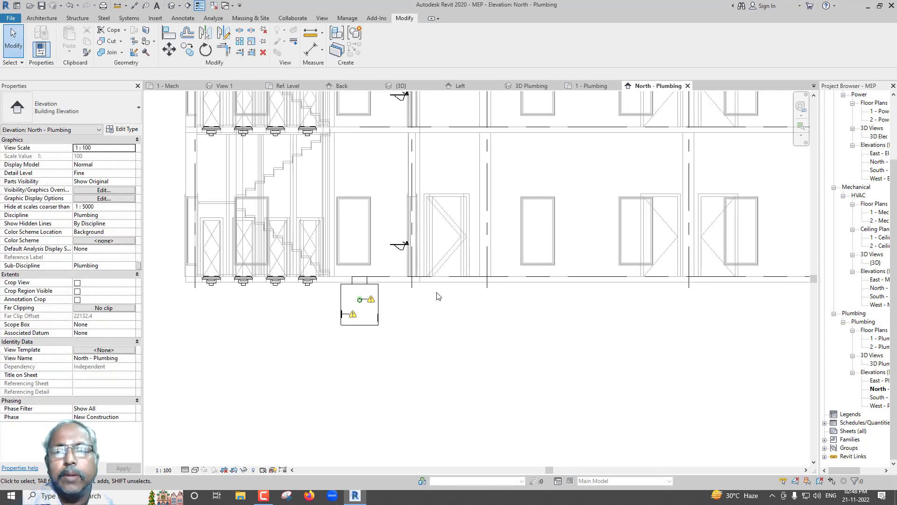
{"action": "scroll", "coordinate": [437, 297], "scroll_direction": "down", "scroll_amount": 1}
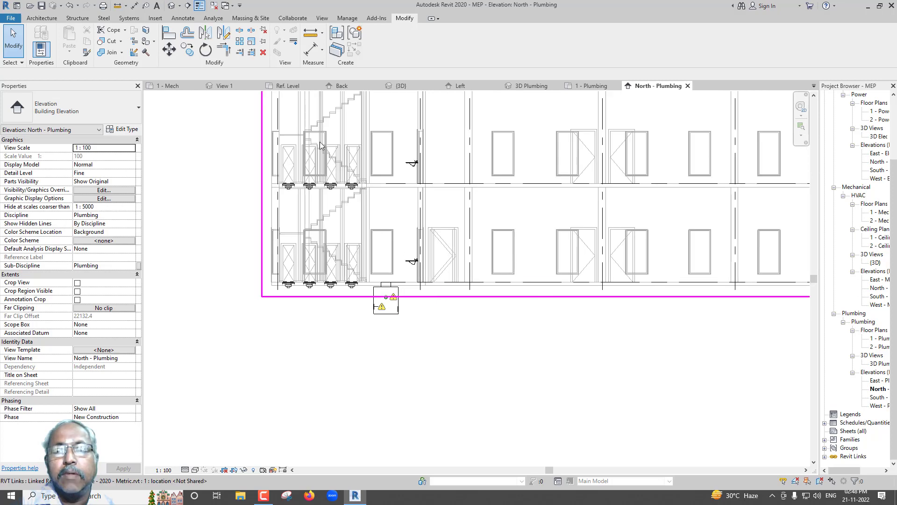
{"action": "left_click", "coordinate": [531, 85]}
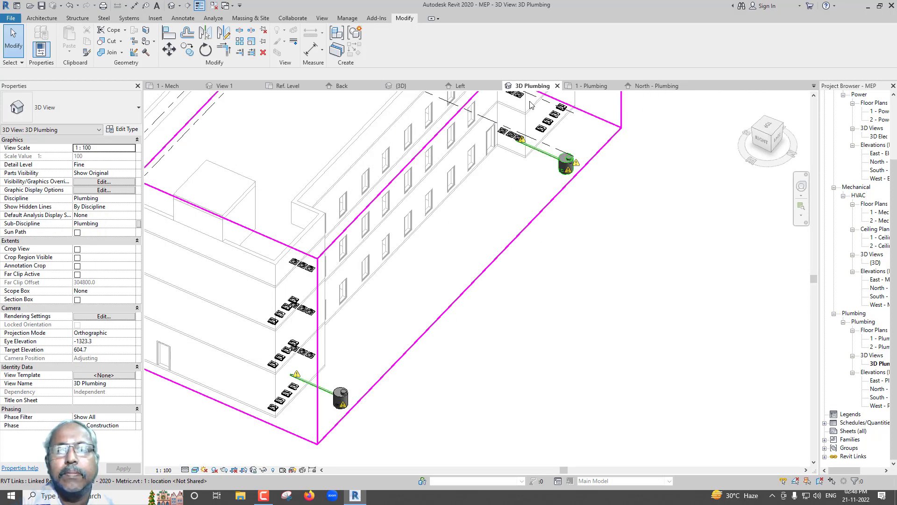
{"action": "left_click", "coordinate": [592, 86]}
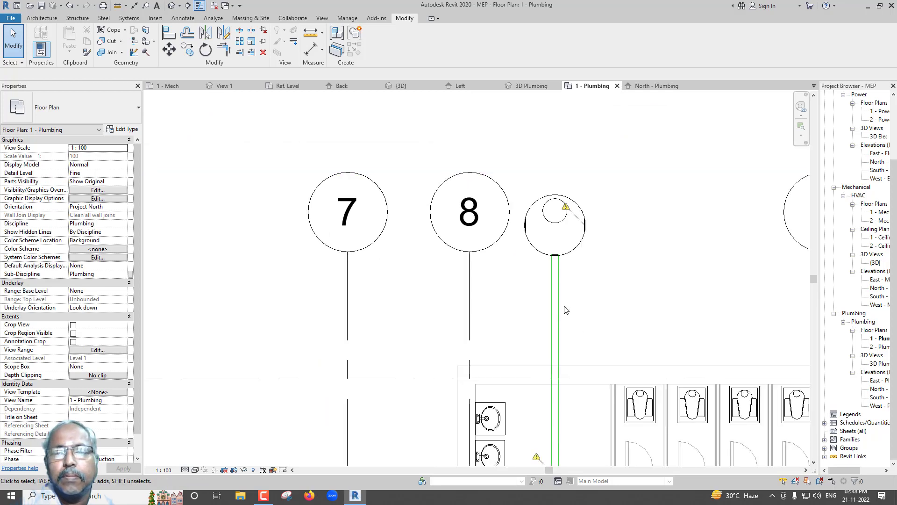
{"action": "left_click", "coordinate": [561, 329]}
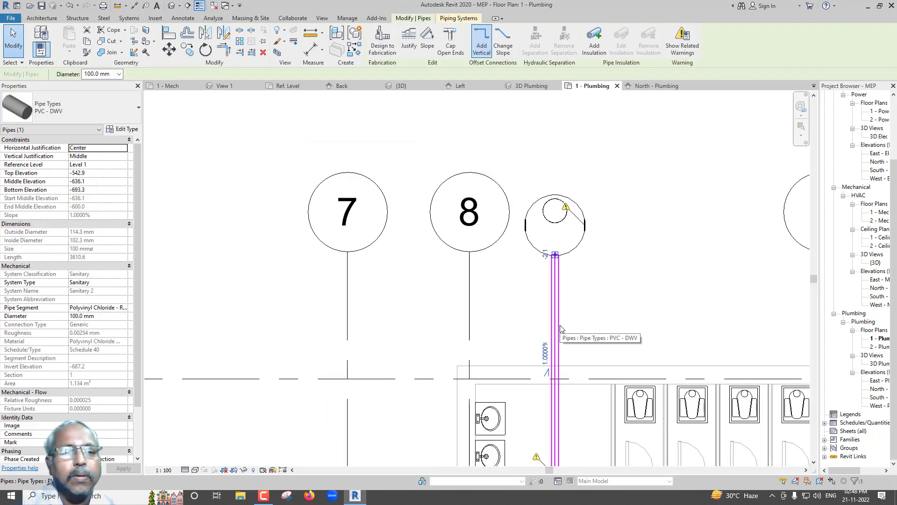
{"action": "scroll", "coordinate": [561, 329], "scroll_direction": "up", "scroll_amount": 1}
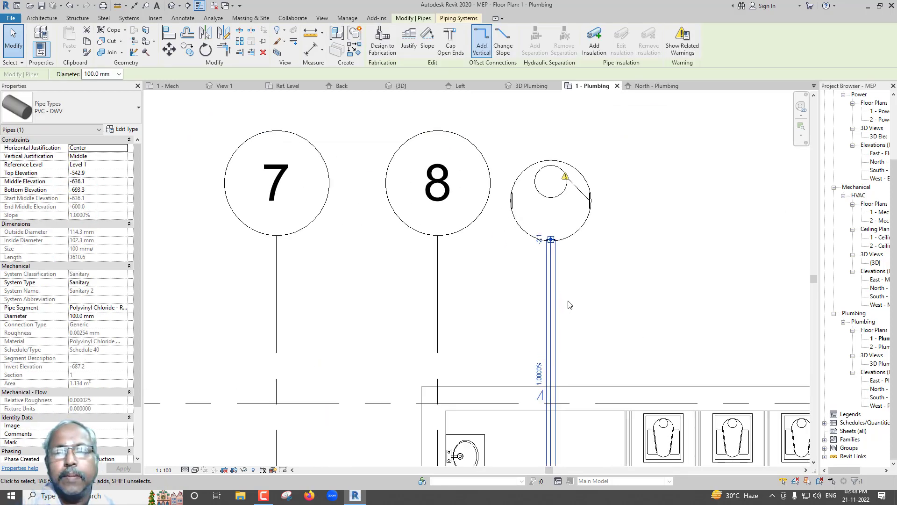
{"action": "scroll", "coordinate": [565, 318], "scroll_direction": "down", "scroll_amount": 1}
{"action": "scroll", "coordinate": [570, 305], "scroll_direction": "down", "scroll_amount": 1}
{"action": "scroll", "coordinate": [570, 304], "scroll_direction": "down", "scroll_amount": 1}
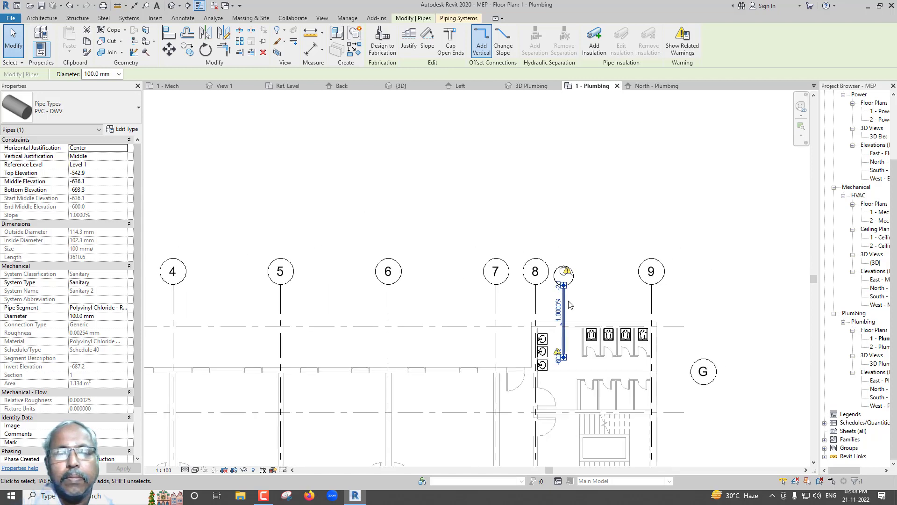
{"action": "scroll", "coordinate": [570, 300], "scroll_direction": "down", "scroll_amount": 2}
{"action": "scroll", "coordinate": [570, 290], "scroll_direction": "up", "scroll_amount": 2}
{"action": "scroll", "coordinate": [570, 291], "scroll_direction": "up", "scroll_amount": 3}
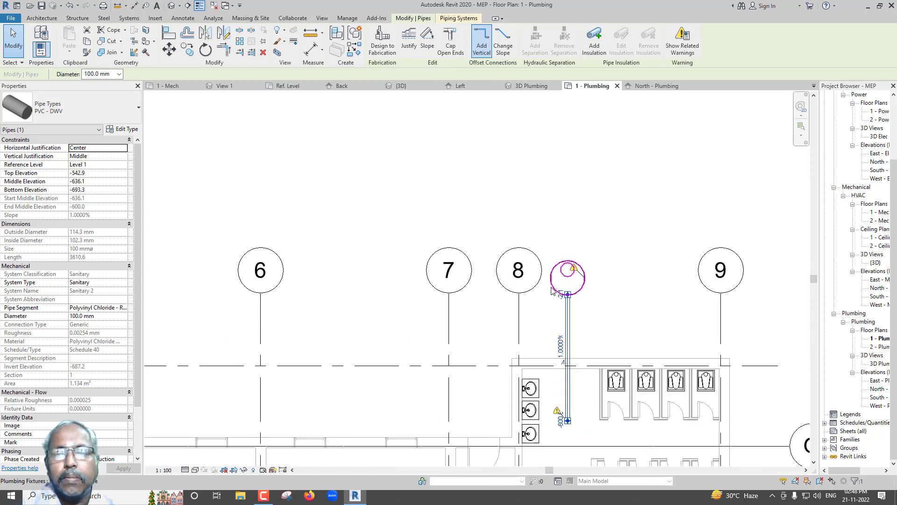
{"action": "scroll", "coordinate": [563, 286], "scroll_direction": "up", "scroll_amount": 3}
{"action": "scroll", "coordinate": [556, 281], "scroll_direction": "up", "scroll_amount": 3}
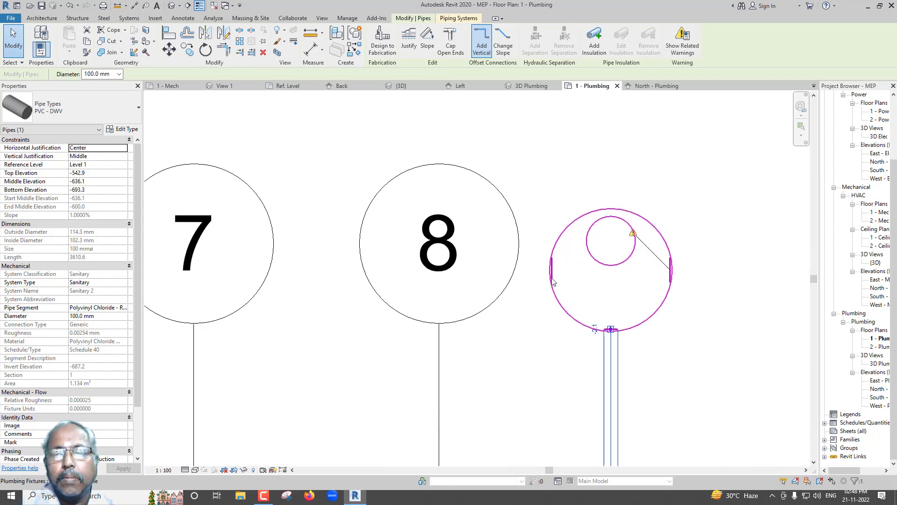
{"action": "left_click", "coordinate": [552, 281]}
{"action": "scroll", "coordinate": [552, 279], "scroll_direction": "up", "scroll_amount": 2}
{"action": "scroll", "coordinate": [552, 277], "scroll_direction": "up", "scroll_amount": 1}
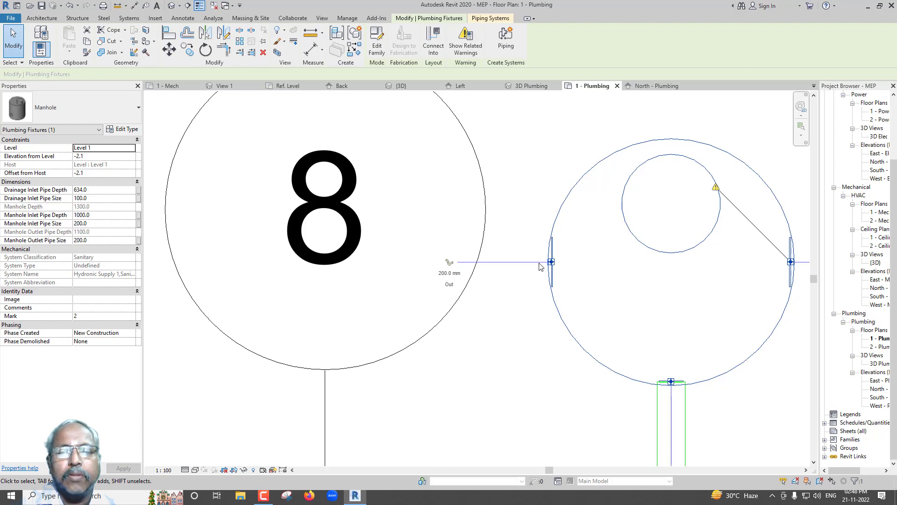
{"action": "left_click", "coordinate": [537, 273]}
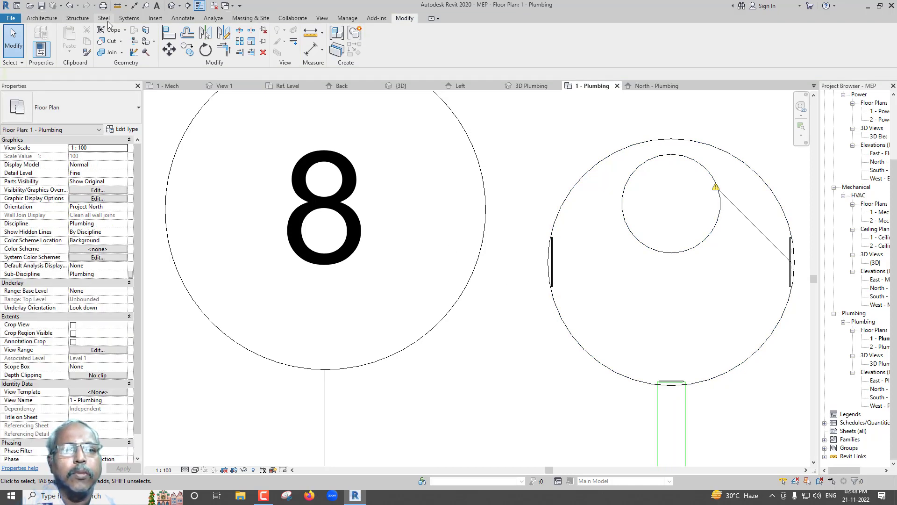
{"action": "left_click", "coordinate": [127, 19]}
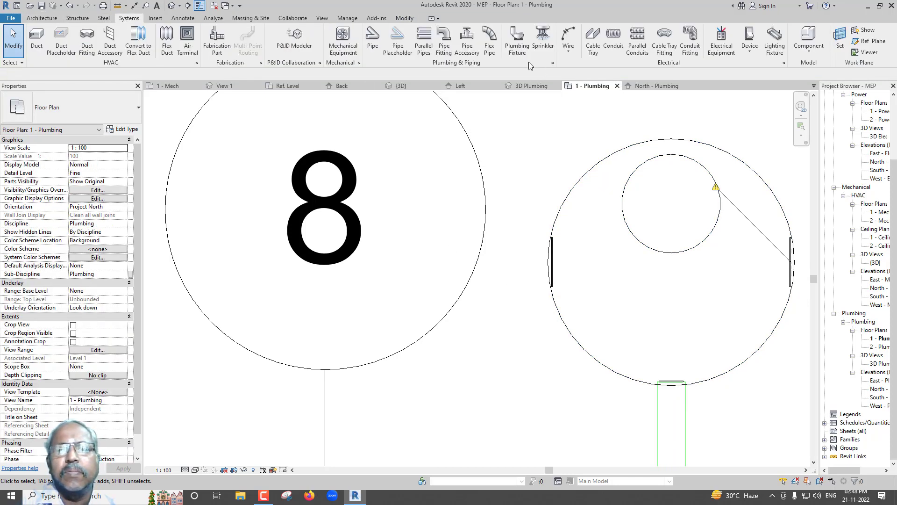
{"action": "left_click", "coordinate": [373, 44]}
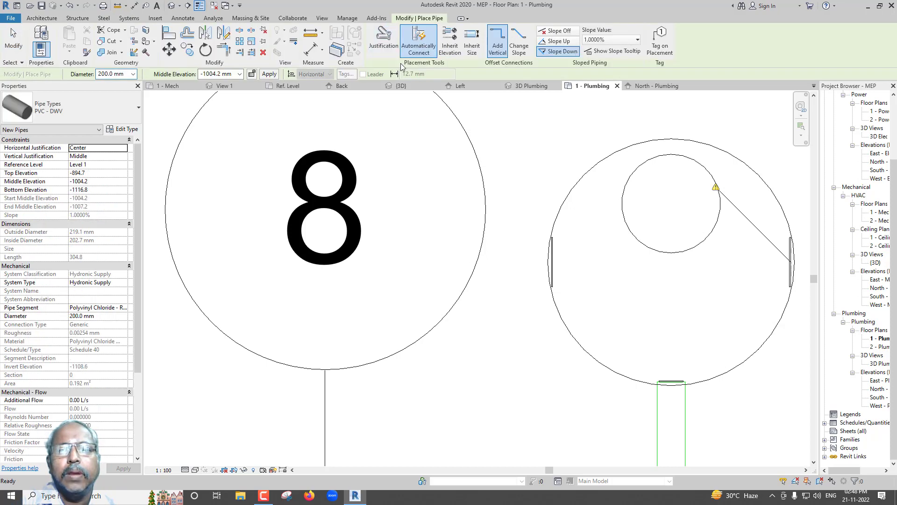
{"action": "left_click", "coordinate": [552, 263]}
{"action": "left_click", "coordinate": [549, 262]}
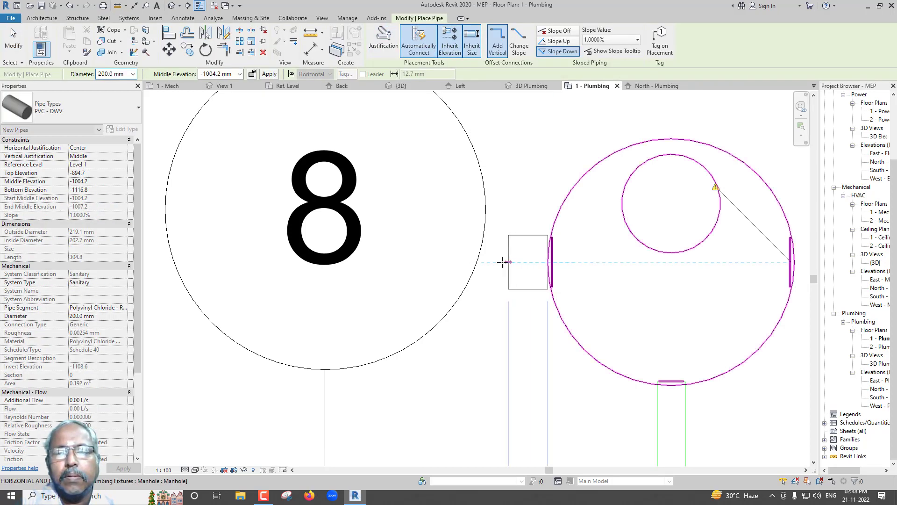
{"action": "left_click", "coordinate": [257, 259]}
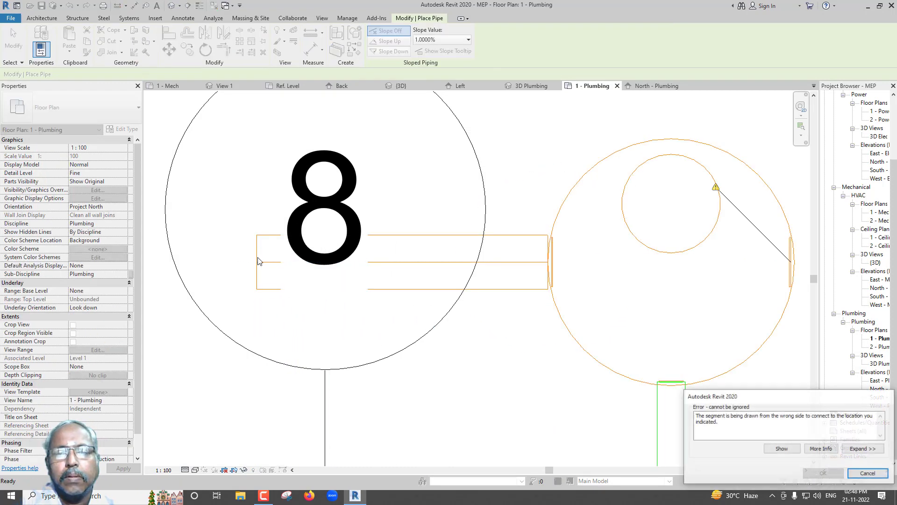
{"action": "key", "text": "Escape"}
{"action": "key", "text": "Escape"}
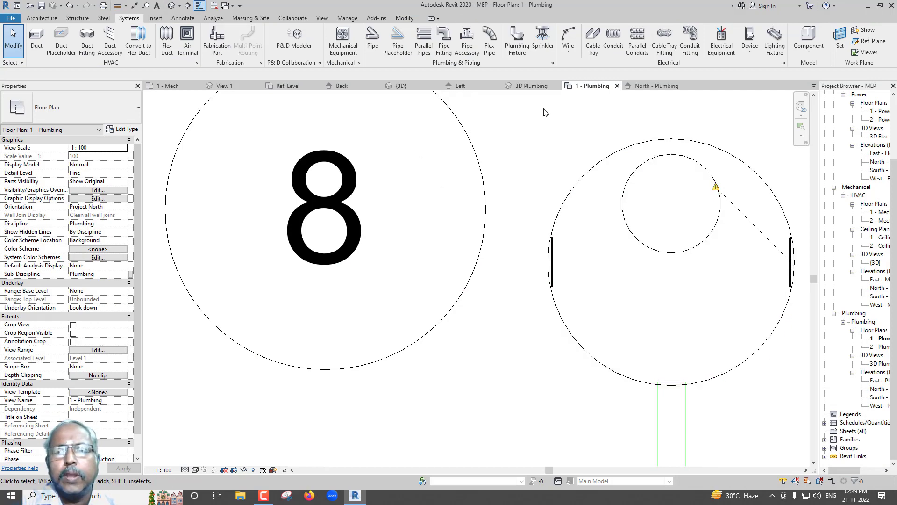
In the North - Plumbing elevation, start a pipe at middle elevation -1000, then cancel it
{"action": "left_click", "coordinate": [656, 89]}
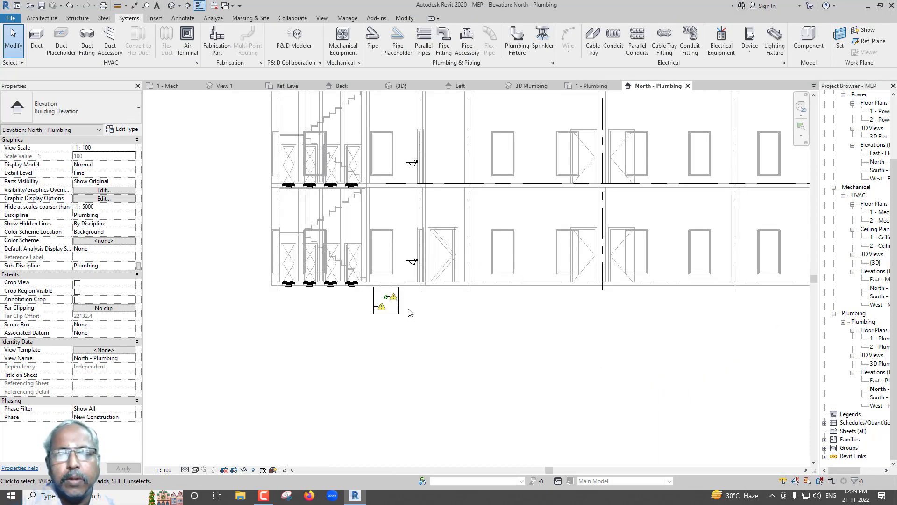
{"action": "scroll", "coordinate": [404, 304], "scroll_direction": "up", "scroll_amount": 4}
{"action": "left_click", "coordinate": [372, 47]}
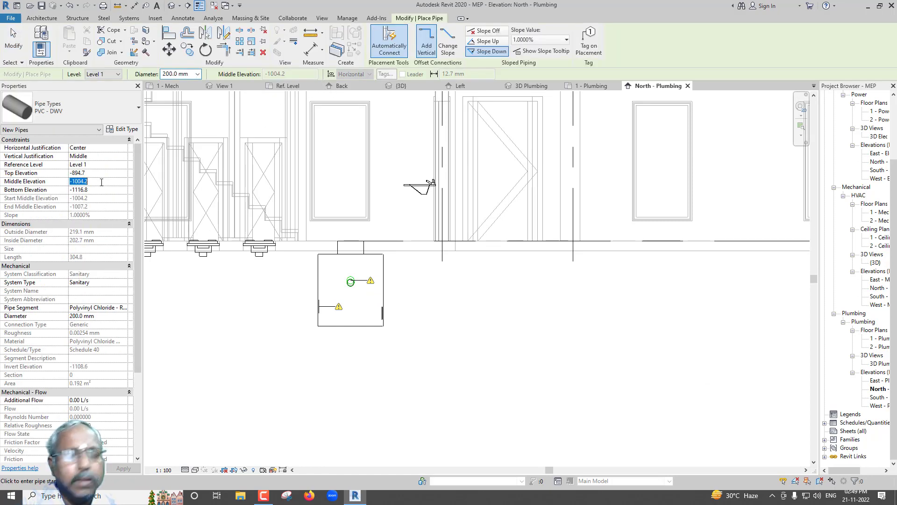
{"action": "type", "text": "-1"}
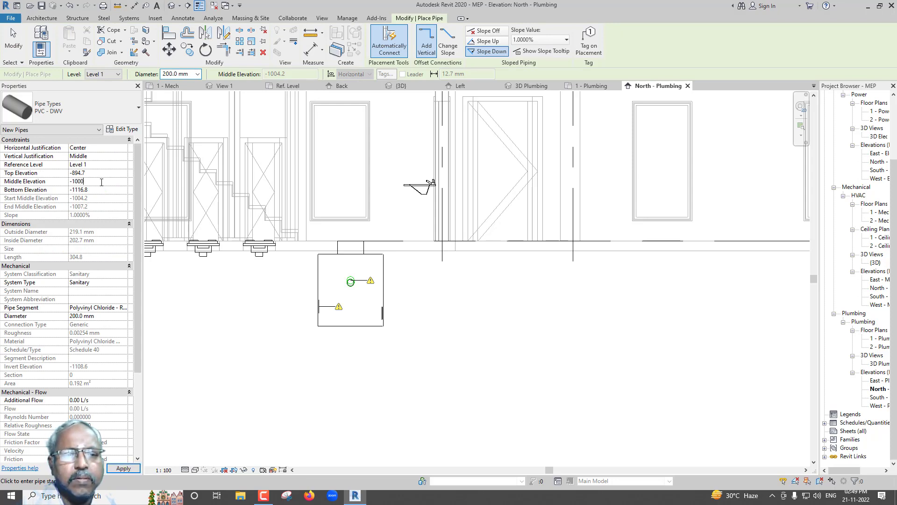
{"action": "key", "text": "Return"}
{"action": "scroll", "coordinate": [306, 353], "scroll_direction": "up", "scroll_amount": 3}
{"action": "scroll", "coordinate": [426, 373], "scroll_direction": "up", "scroll_amount": 3}
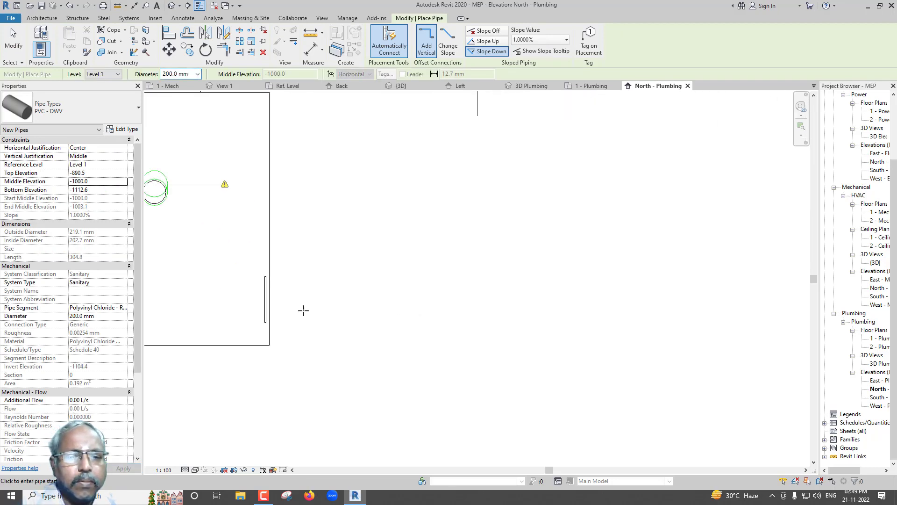
{"action": "key", "text": "Escape"}
{"action": "key", "text": "Escape"}
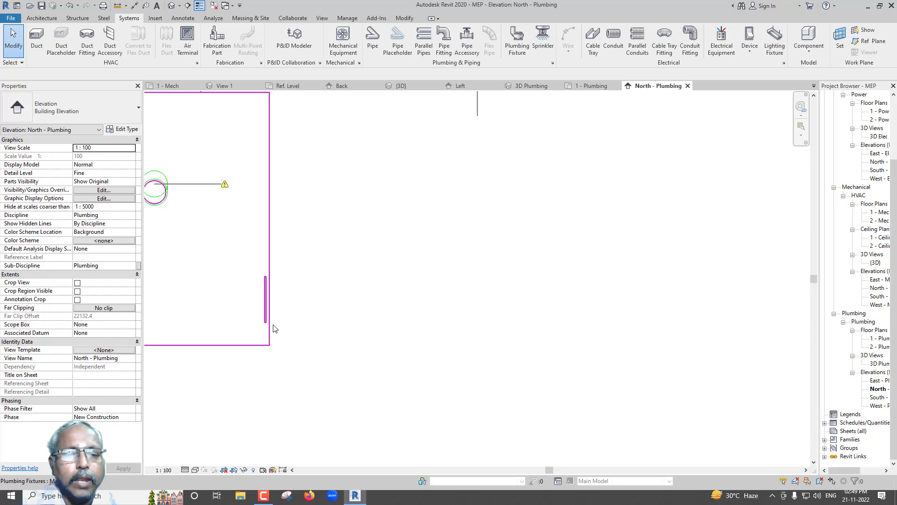
Inspect the manhole family's left, right and upper 100 mm connectors in its 3D view
{"action": "left_click", "coordinate": [402, 86]}
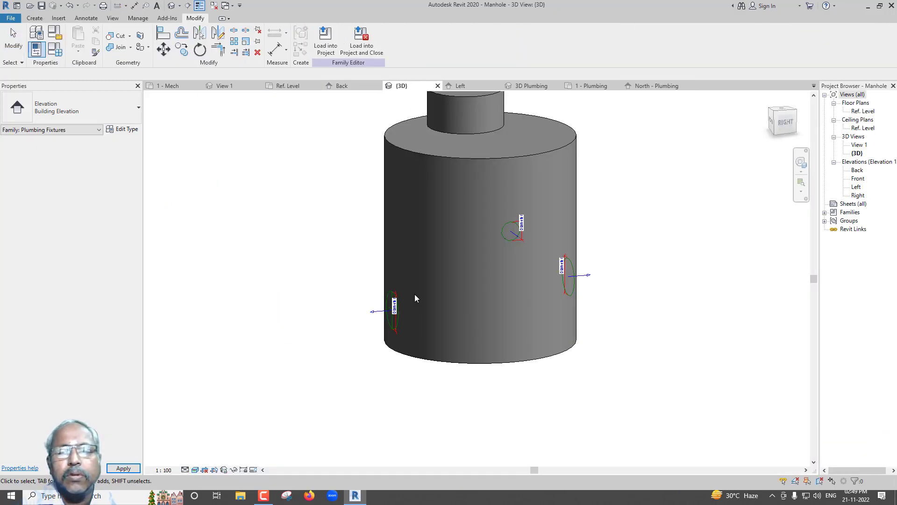
{"action": "left_click", "coordinate": [387, 316]}
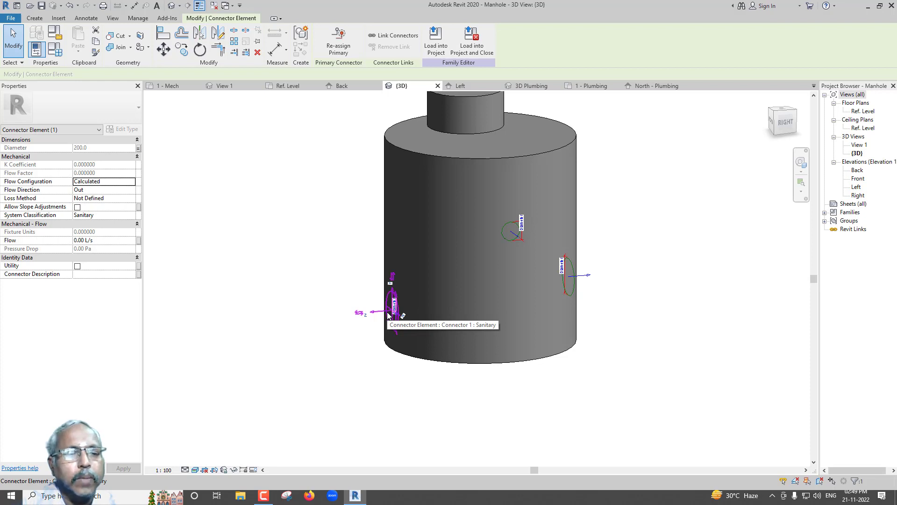
{"action": "left_click", "coordinate": [587, 278]}
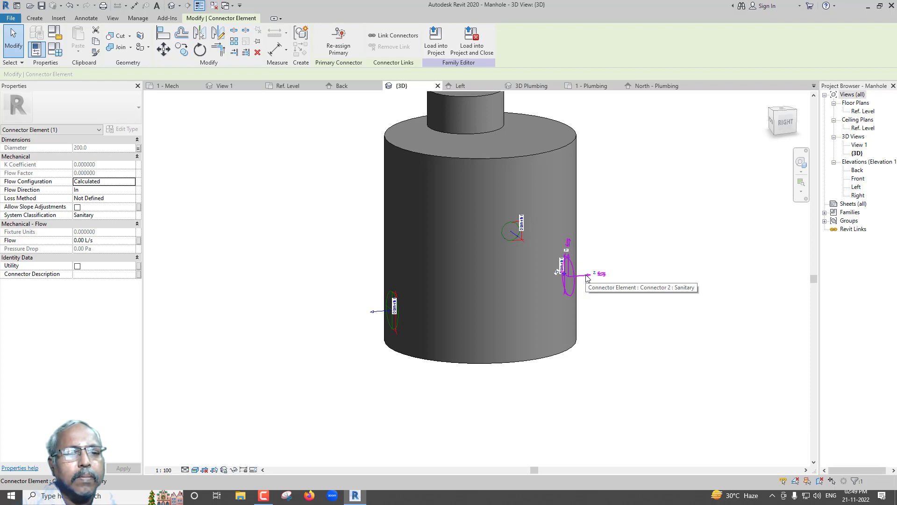
{"action": "left_click", "coordinate": [523, 237]}
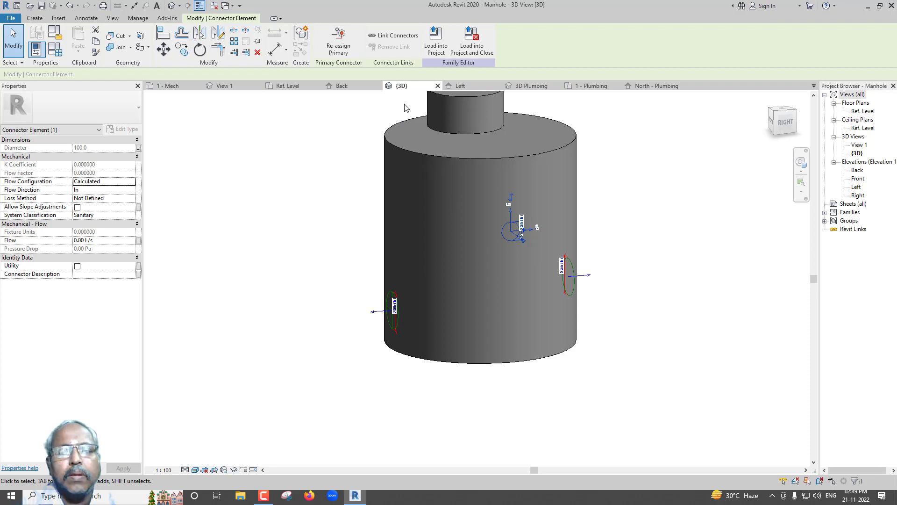
Delete the manhole in the North - Plumbing elevation and go back to 1 - Plumbing
{"action": "left_click", "coordinate": [436, 42]}
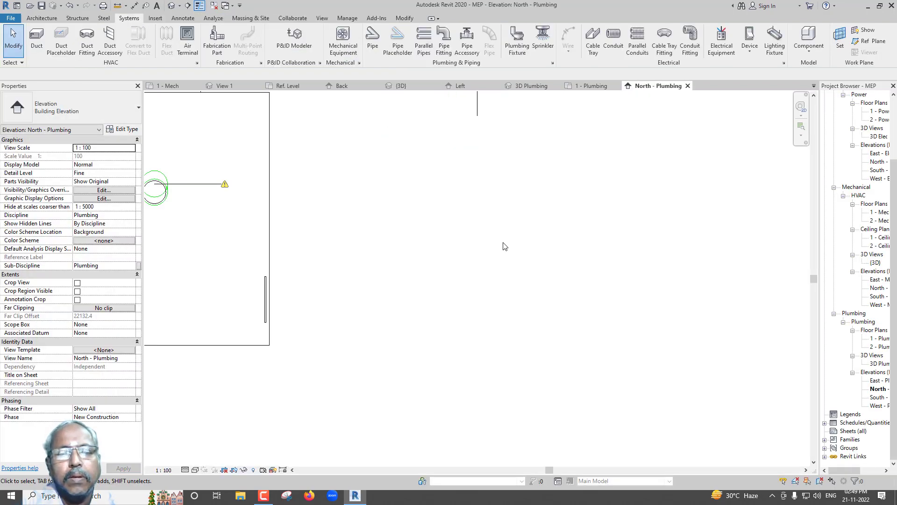
{"action": "scroll", "coordinate": [503, 246], "scroll_direction": "down", "scroll_amount": 2}
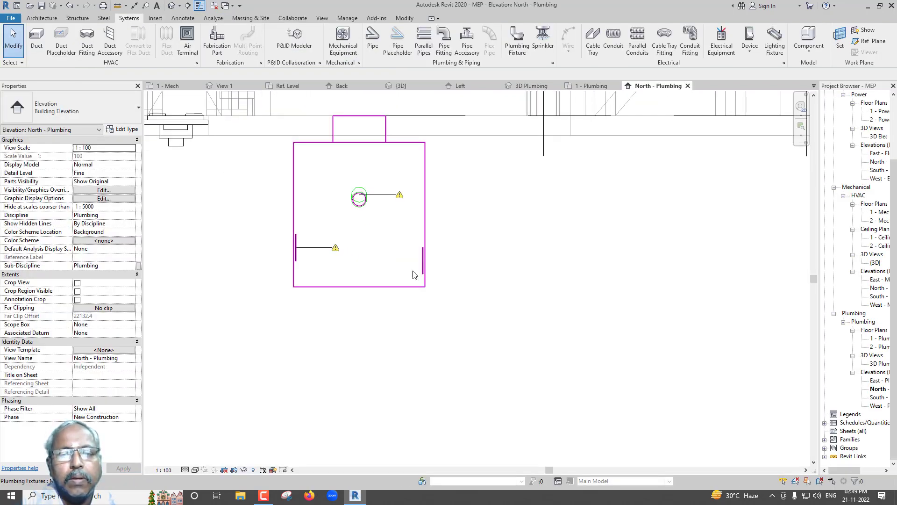
{"action": "left_click", "coordinate": [383, 290]}
{"action": "key", "text": "Delete"}
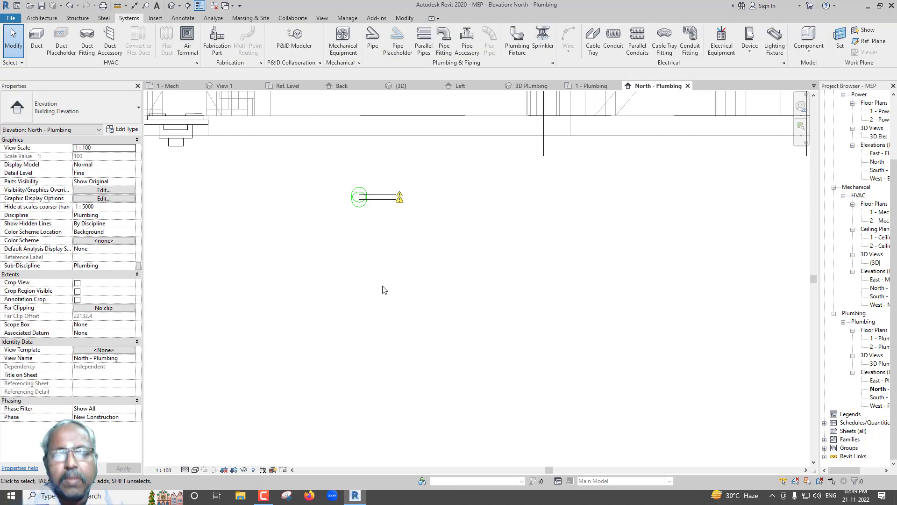
{"action": "scroll", "coordinate": [381, 285], "scroll_direction": "down", "scroll_amount": 1}
{"action": "scroll", "coordinate": [381, 285], "scroll_direction": "down", "scroll_amount": 1}
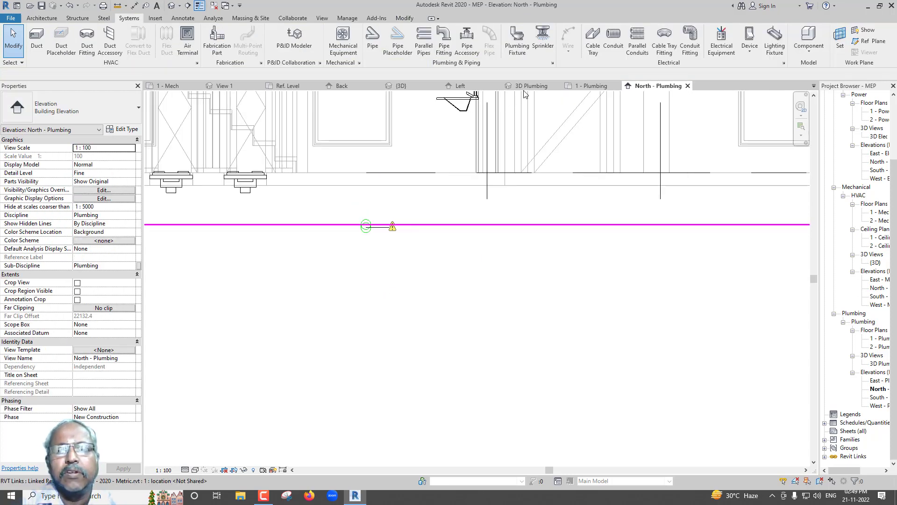
{"action": "left_click", "coordinate": [591, 86]}
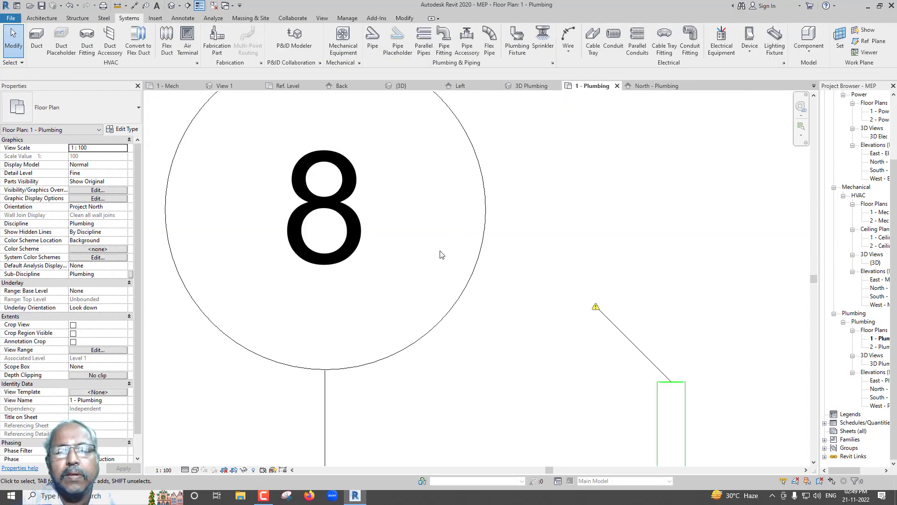
{"action": "scroll", "coordinate": [442, 255], "scroll_direction": "down", "scroll_amount": 2}
{"action": "scroll", "coordinate": [468, 248], "scroll_direction": "down", "scroll_amount": 1}
{"action": "scroll", "coordinate": [478, 244], "scroll_direction": "down", "scroll_amount": 1}
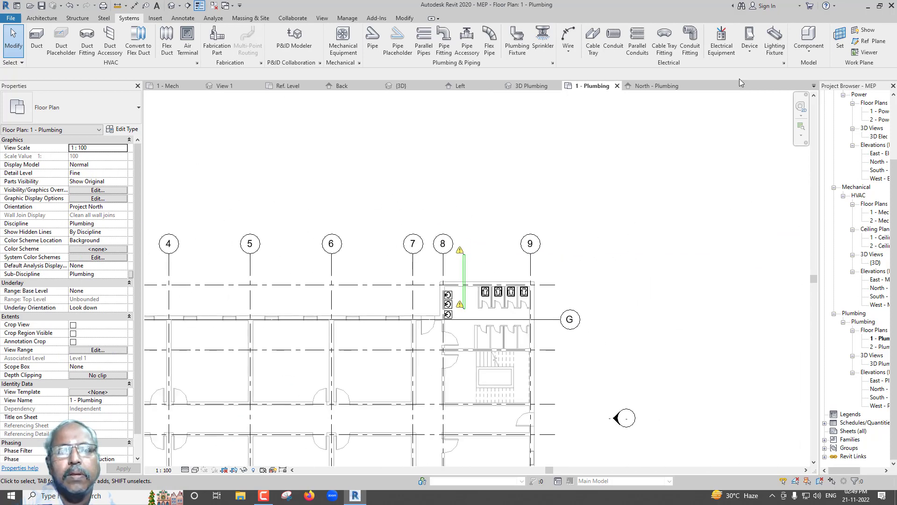
Place a new Manhole just right of grid 8, rotated so its inlet faces the pipe
{"action": "left_click", "coordinate": [808, 40]}
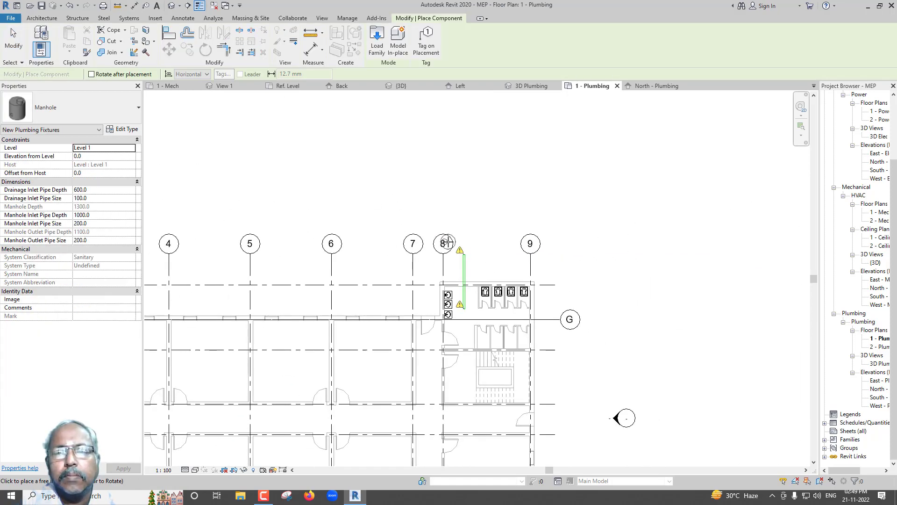
{"action": "scroll", "coordinate": [460, 238], "scroll_direction": "up", "scroll_amount": 4}
{"action": "left_click", "coordinate": [479, 227]}
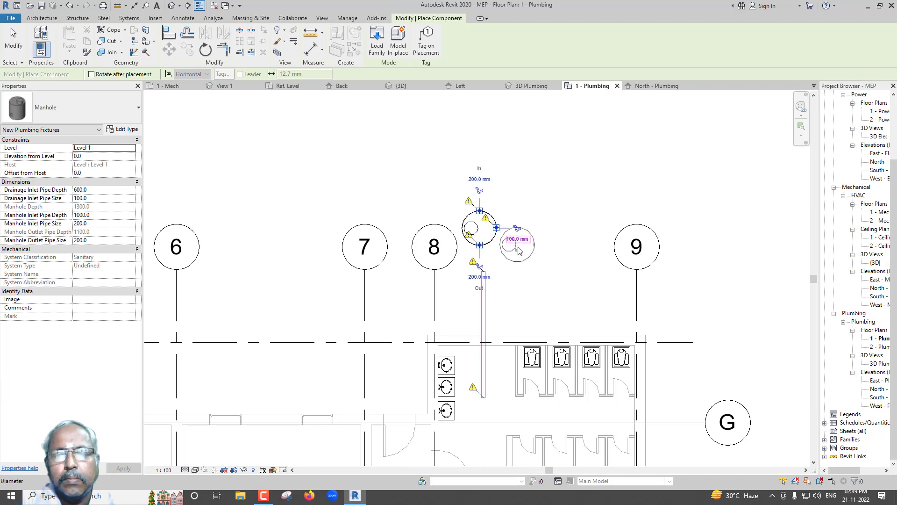
{"action": "scroll", "coordinate": [514, 253], "scroll_direction": "up", "scroll_amount": 2}
{"action": "scroll", "coordinate": [511, 251], "scroll_direction": "up", "scroll_amount": 1}
{"action": "key", "text": "Escape"}
{"action": "key", "text": "Escape"}
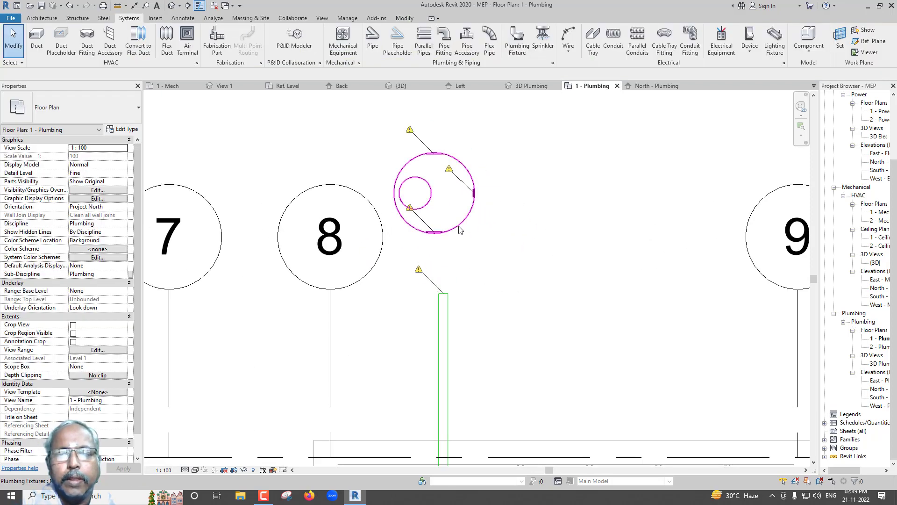
{"action": "left_click", "coordinate": [465, 219]}
{"action": "key", "text": "space"}
{"action": "key", "text": "space"}
{"action": "key", "text": "space"}
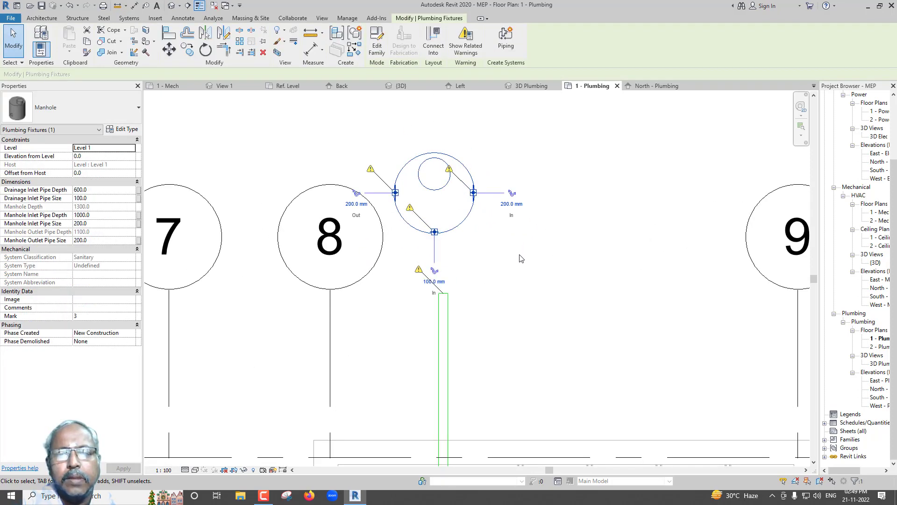
{"action": "key", "text": "Escape"}
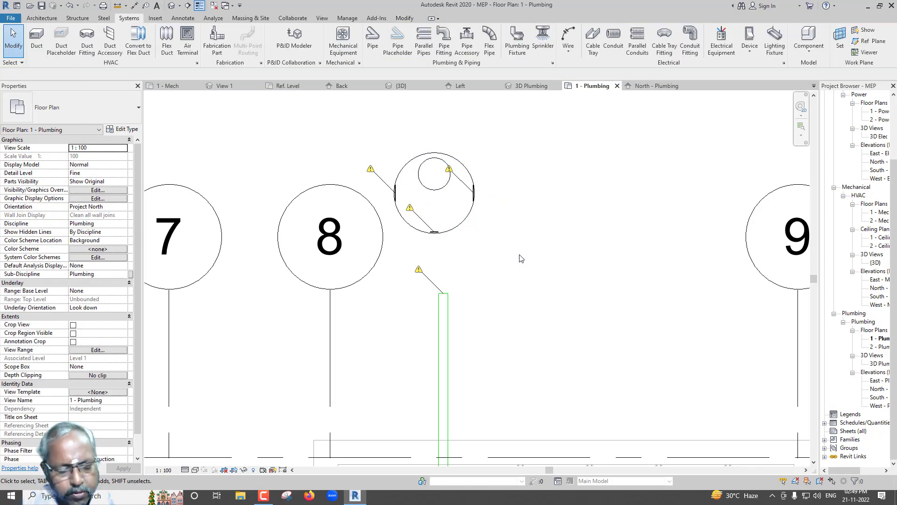
Align the manhole to the pipe centreline using AL
{"action": "key", "text": "a"}
{"action": "key", "text": "l"}
{"action": "left_click", "coordinate": [442, 323]}
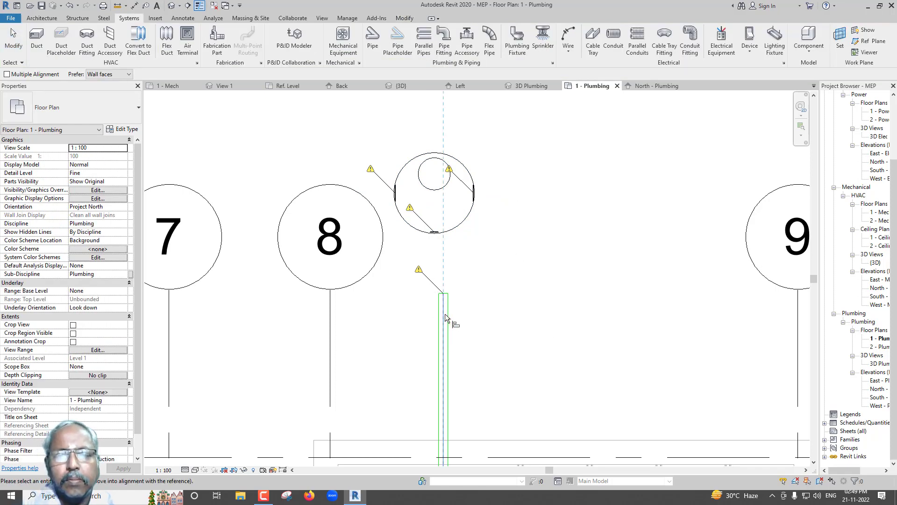
{"action": "left_click", "coordinate": [435, 201]}
{"action": "scroll", "coordinate": [538, 262], "scroll_direction": "down", "scroll_amount": 3}
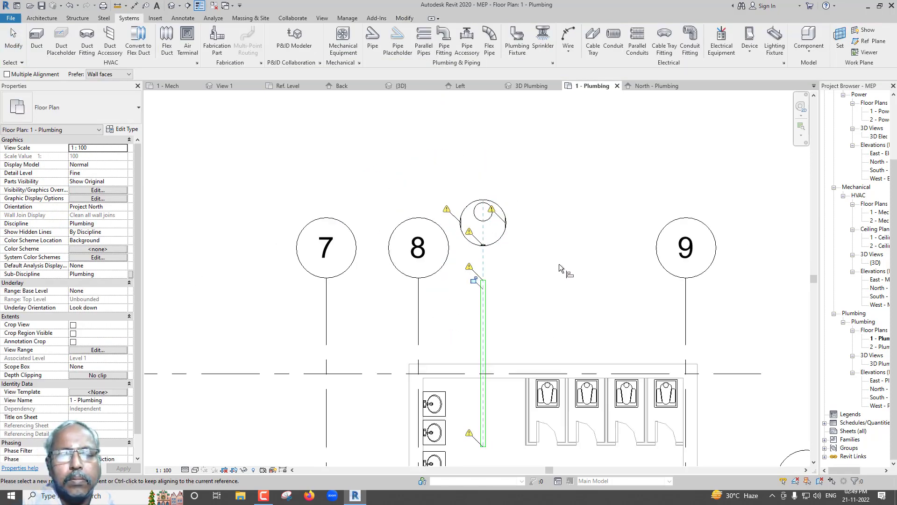
{"action": "scroll", "coordinate": [573, 263], "scroll_direction": "down", "scroll_amount": 3}
{"action": "scroll", "coordinate": [576, 263], "scroll_direction": "down", "scroll_amount": 2}
{"action": "scroll", "coordinate": [174, 260], "scroll_direction": "up", "scroll_amount": 2}
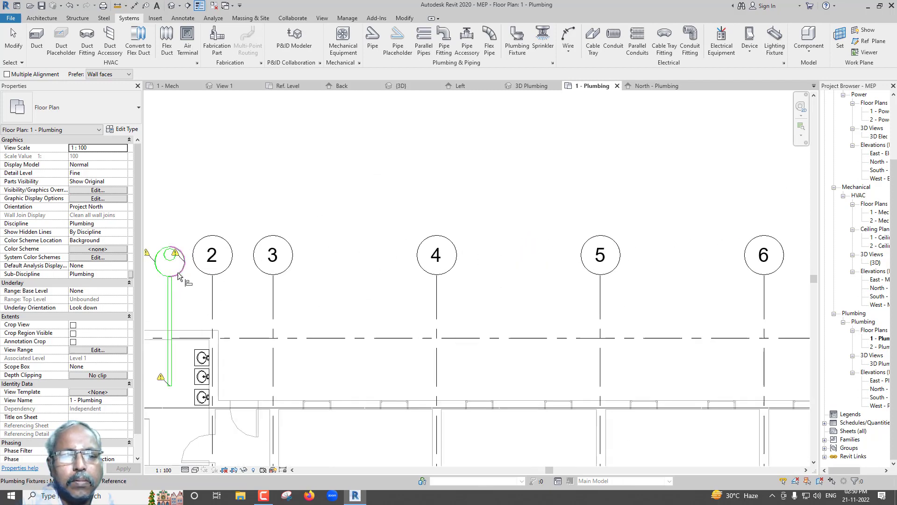
Align the manhole to the horizontal reference line
{"action": "left_click", "coordinate": [161, 257]}
{"action": "scroll", "coordinate": [255, 276], "scroll_direction": "down", "scroll_amount": 3}
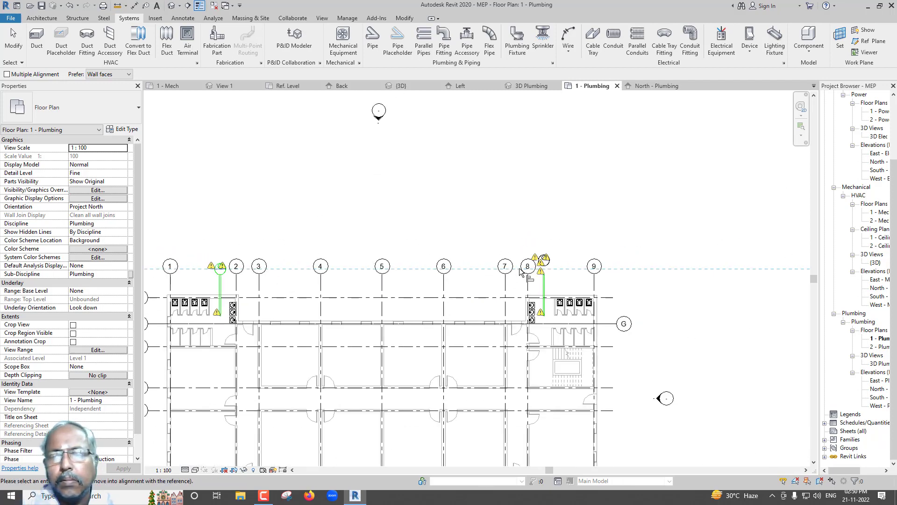
{"action": "scroll", "coordinate": [551, 262], "scroll_direction": "up", "scroll_amount": 2}
{"action": "scroll", "coordinate": [550, 262], "scroll_direction": "up", "scroll_amount": 2}
{"action": "left_click", "coordinate": [545, 269]}
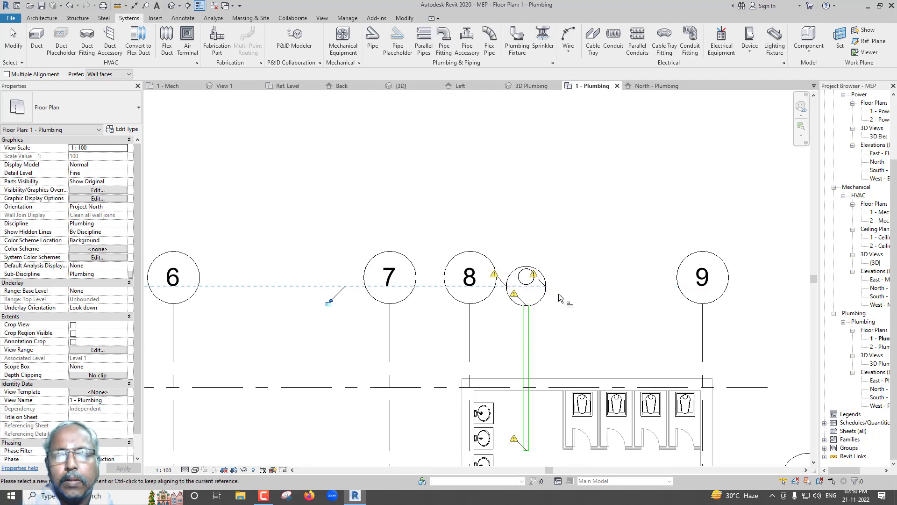
{"action": "scroll", "coordinate": [557, 304], "scroll_direction": "up", "scroll_amount": 2}
{"action": "scroll", "coordinate": [547, 320], "scroll_direction": "up", "scroll_amount": 2}
{"action": "key", "text": "Escape"}
{"action": "key", "text": "Escape"}
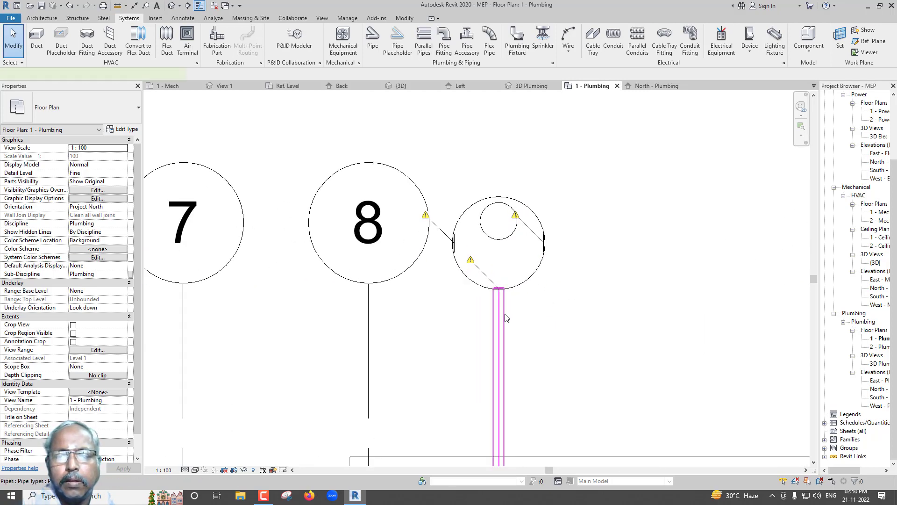
Drag the pipe's end grip onto the manhole inlet so it snaps and connects
{"action": "left_click", "coordinate": [505, 313]}
{"action": "scroll", "coordinate": [498, 299], "scroll_direction": "up", "scroll_amount": 4}
{"action": "left_click_drag", "start_coordinate": [487, 286], "coordinate": [485, 281]}
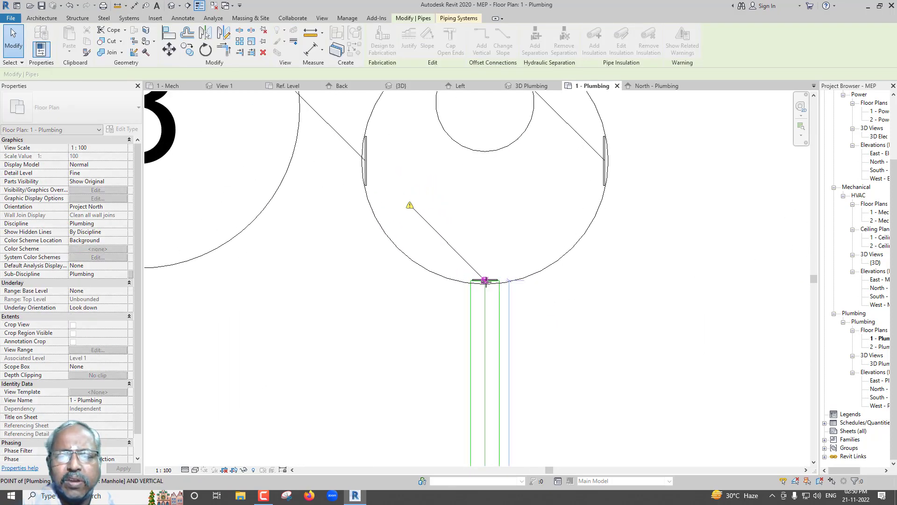
{"action": "scroll", "coordinate": [603, 306], "scroll_direction": "down", "scroll_amount": 3}
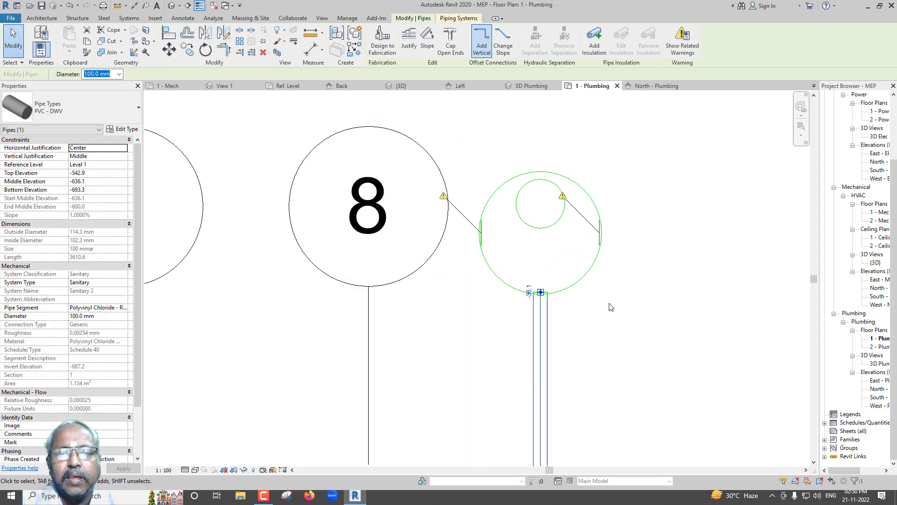
{"action": "scroll", "coordinate": [611, 306], "scroll_direction": "down", "scroll_amount": 1}
{"action": "key", "text": "Escape"}
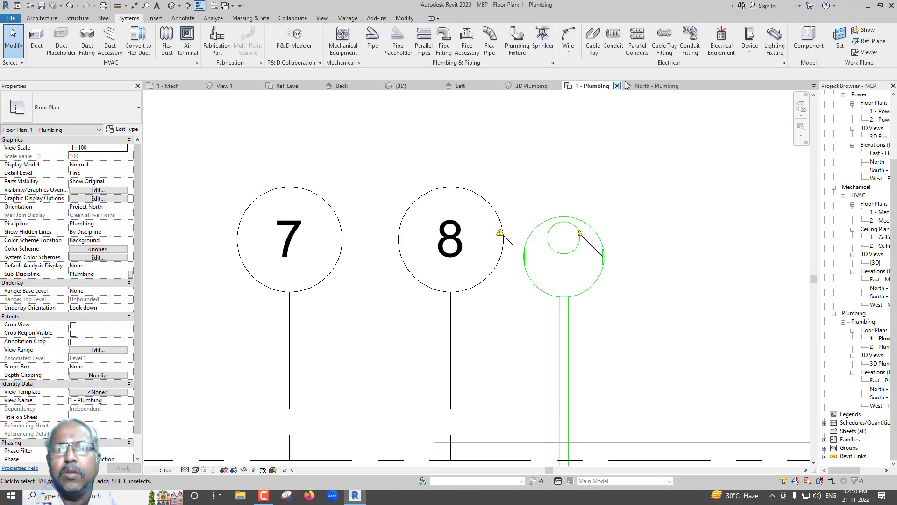
With Inherit Elevation and Inherit Size on, run a pipe from the grid-8 manhole to grid 6
{"action": "left_click", "coordinate": [372, 40]}
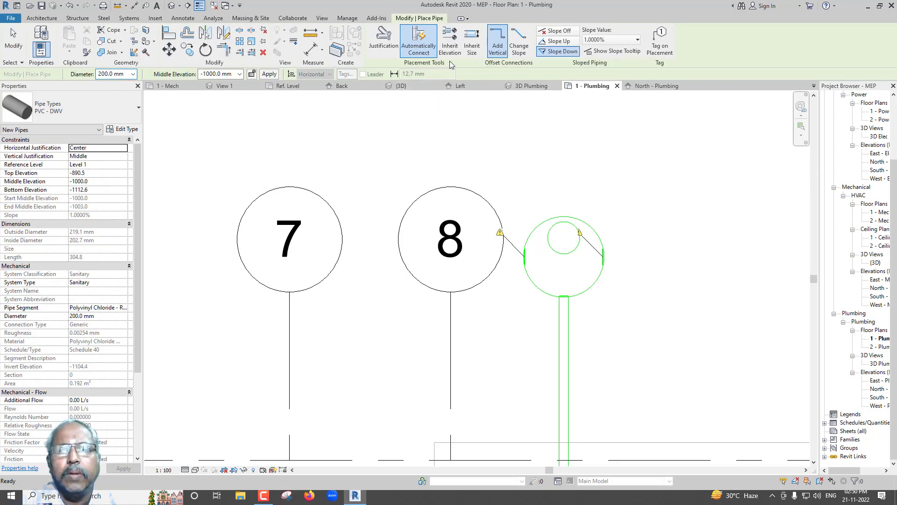
{"action": "left_click", "coordinate": [450, 47]}
{"action": "left_click", "coordinate": [471, 47]}
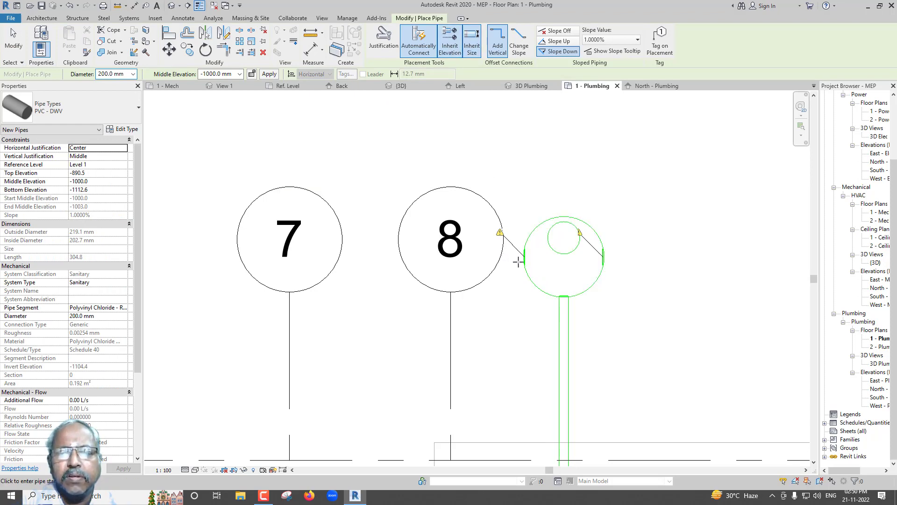
{"action": "scroll", "coordinate": [518, 262], "scroll_direction": "up", "scroll_amount": 4}
{"action": "left_click", "coordinate": [538, 246]}
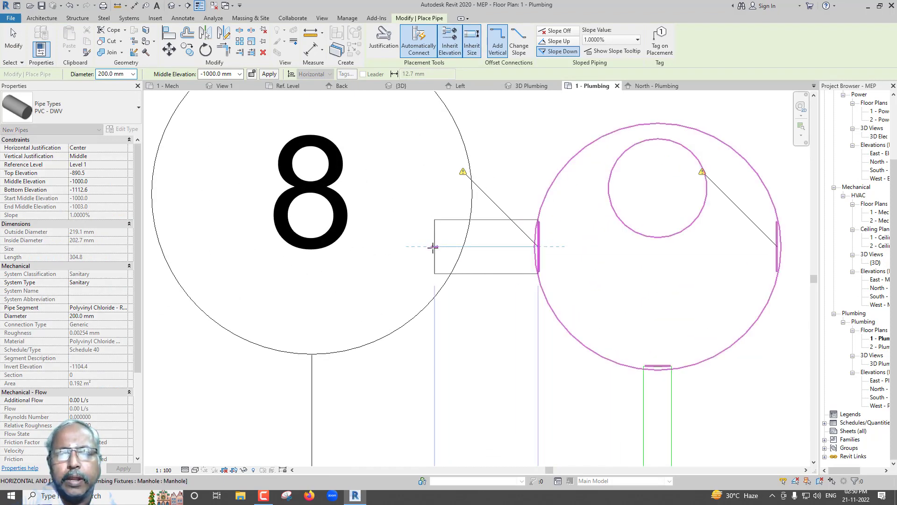
{"action": "scroll", "coordinate": [433, 245], "scroll_direction": "down", "scroll_amount": 4}
{"action": "scroll", "coordinate": [377, 246], "scroll_direction": "down", "scroll_amount": 1}
{"action": "middle_click_drag", "start_coordinate": [376, 246], "coordinate": [685, 236]}
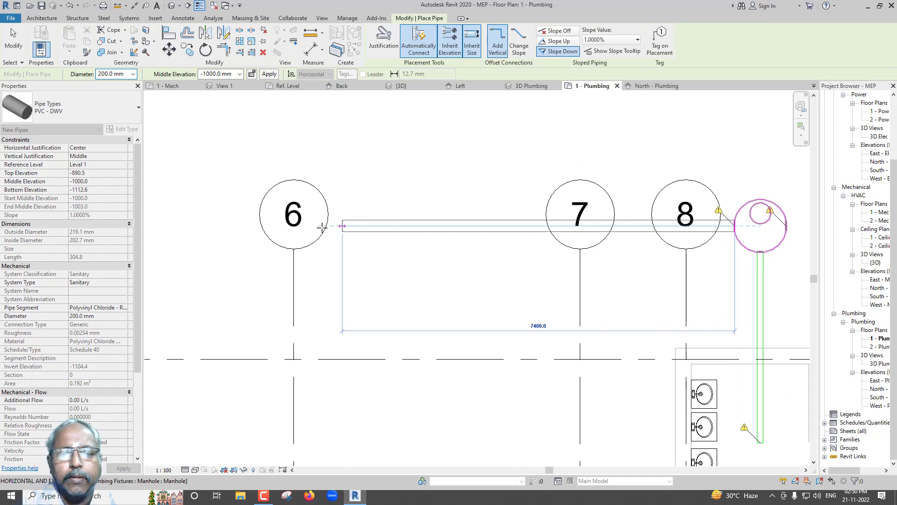
{"action": "left_click", "coordinate": [239, 228]}
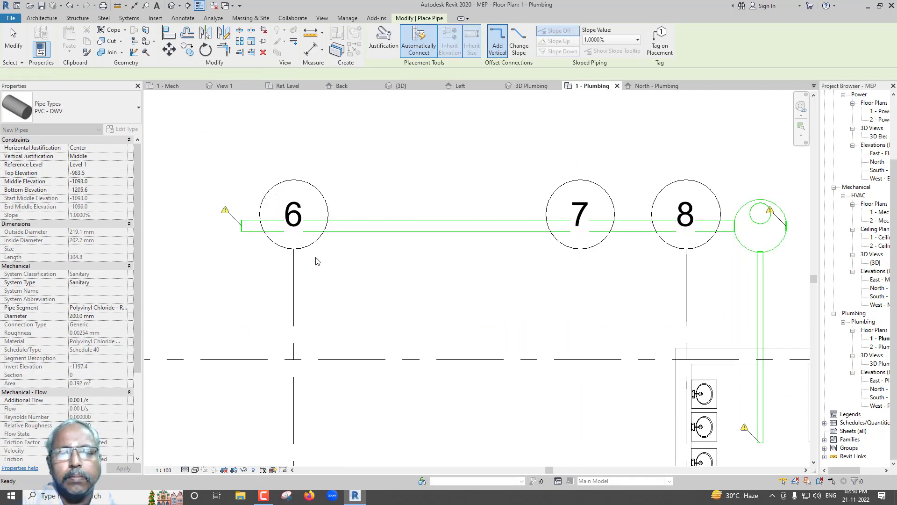
Continue the 200 mm sloped pipe from grid 6 to the manhole near grid 2
{"action": "scroll", "coordinate": [343, 256], "scroll_direction": "down", "scroll_amount": 3}
{"action": "scroll", "coordinate": [386, 250], "scroll_direction": "down", "scroll_amount": 2}
{"action": "middle_click_drag", "start_coordinate": [350, 286], "coordinate": [557, 281]}
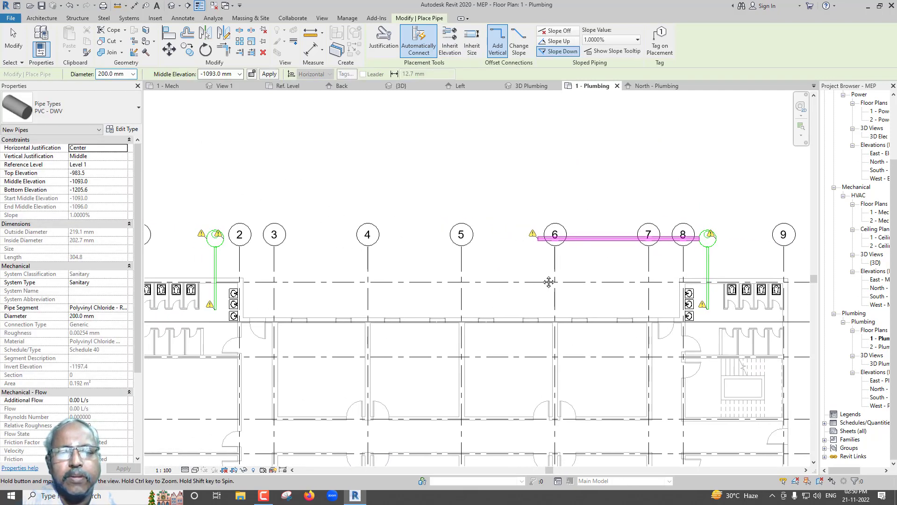
{"action": "scroll", "coordinate": [523, 234], "scroll_direction": "up", "scroll_amount": 2}
{"action": "scroll", "coordinate": [531, 229], "scroll_direction": "up", "scroll_amount": 1}
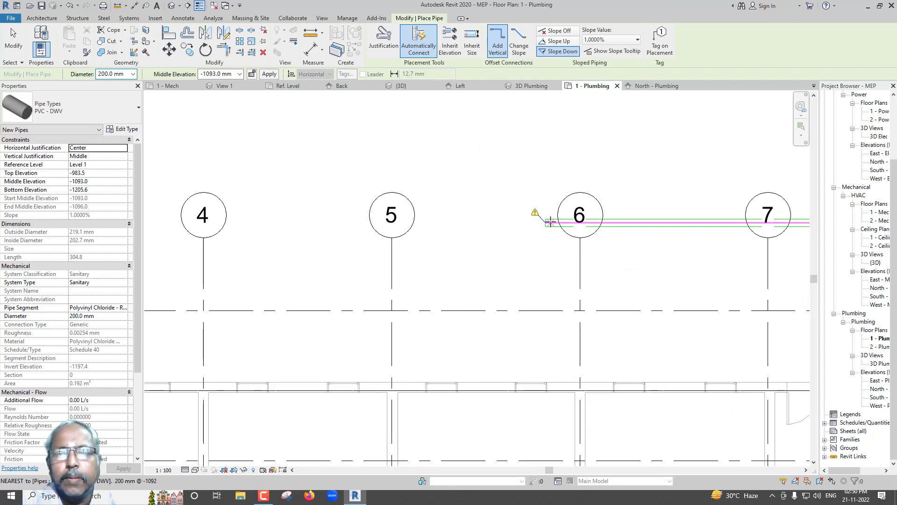
{"action": "left_click", "coordinate": [546, 223]}
{"action": "scroll", "coordinate": [472, 223], "scroll_direction": "down", "scroll_amount": 2}
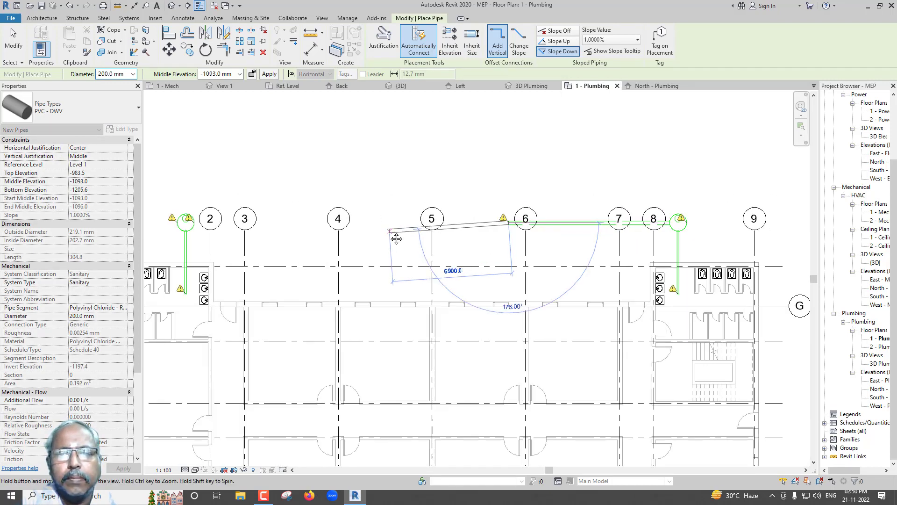
{"action": "middle_click_drag", "start_coordinate": [392, 236], "coordinate": [573, 243]}
{"action": "scroll", "coordinate": [382, 224], "scroll_direction": "up", "scroll_amount": 1}
{"action": "scroll", "coordinate": [374, 229], "scroll_direction": "up", "scroll_amount": 3}
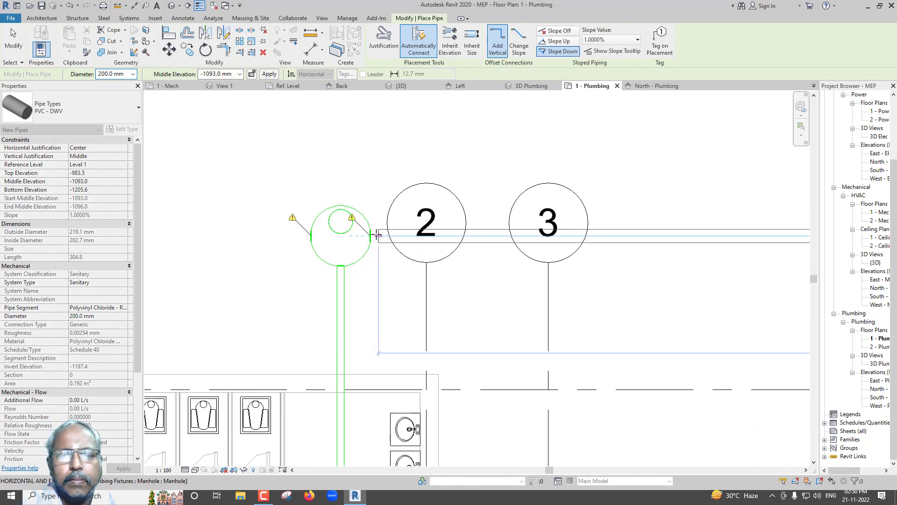
{"action": "scroll", "coordinate": [366, 234], "scroll_direction": "up", "scroll_amount": 2}
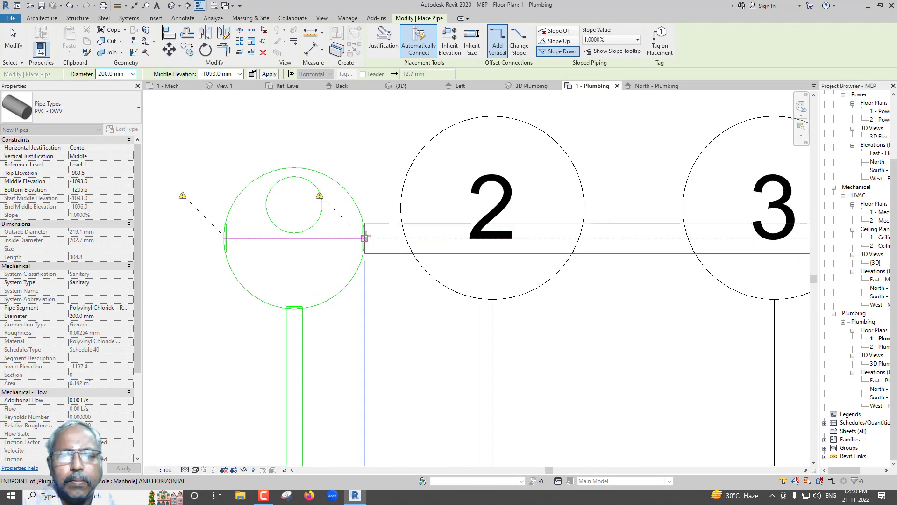
{"action": "left_click", "coordinate": [364, 238]}
{"action": "key", "text": "Escape"}
{"action": "key", "text": "Escape"}
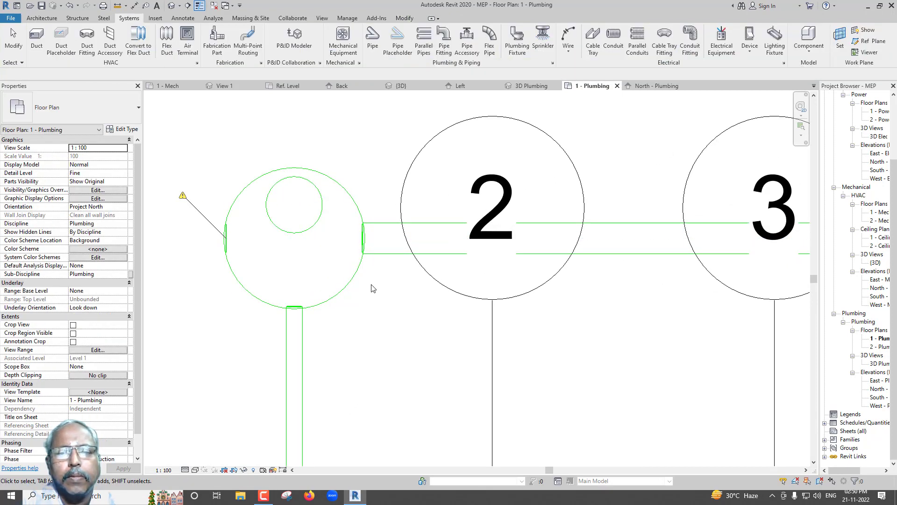
View the 3D Plumbing model from the Back face, zoomed in on the manhole at the pipe's end
{"action": "left_click", "coordinate": [418, 91]}
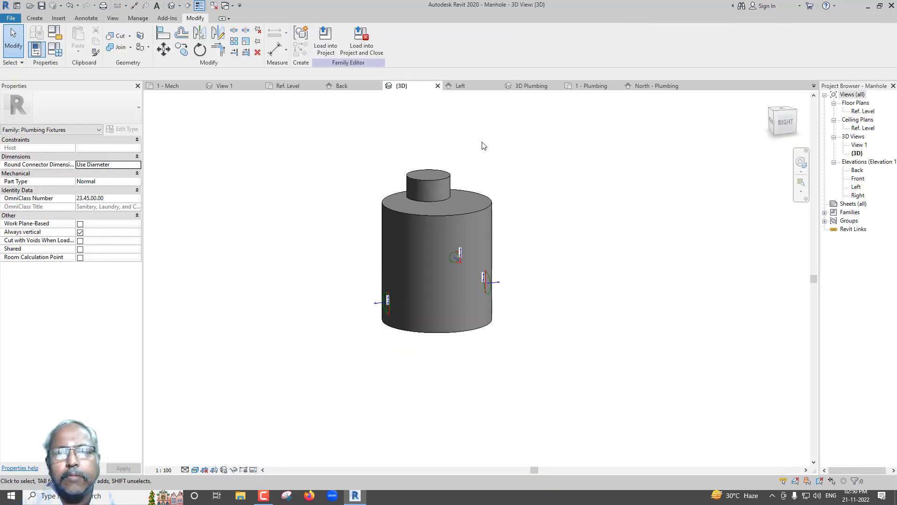
{"action": "left_click", "coordinate": [534, 90]}
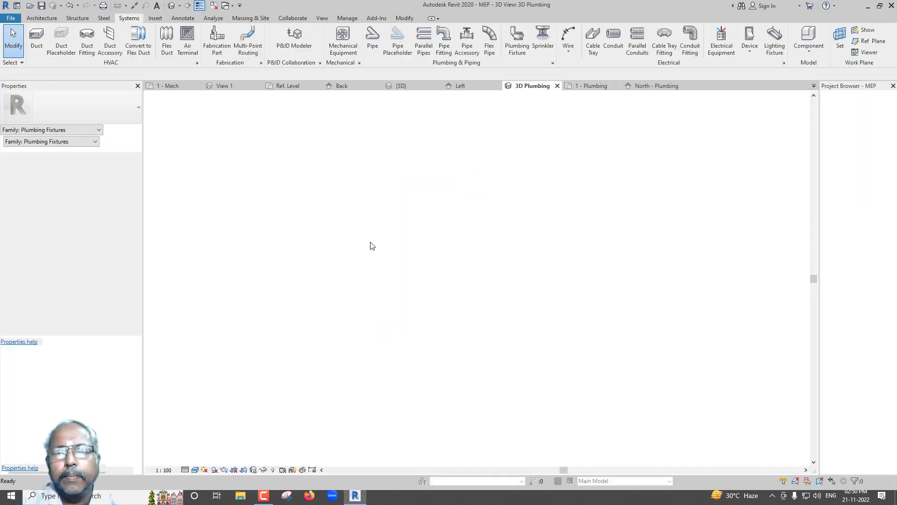
{"action": "mouse_move", "coordinate": [369, 244]}
{"action": "middle_mouse_down", "text": "shift"}
{"action": "mouse_move", "coordinate": [411, 306]}
{"action": "mouse_move", "coordinate": [394, 298]}
{"action": "middle_mouse_up", "text": "shift"}
{"action": "left_click", "coordinate": [772, 146]}
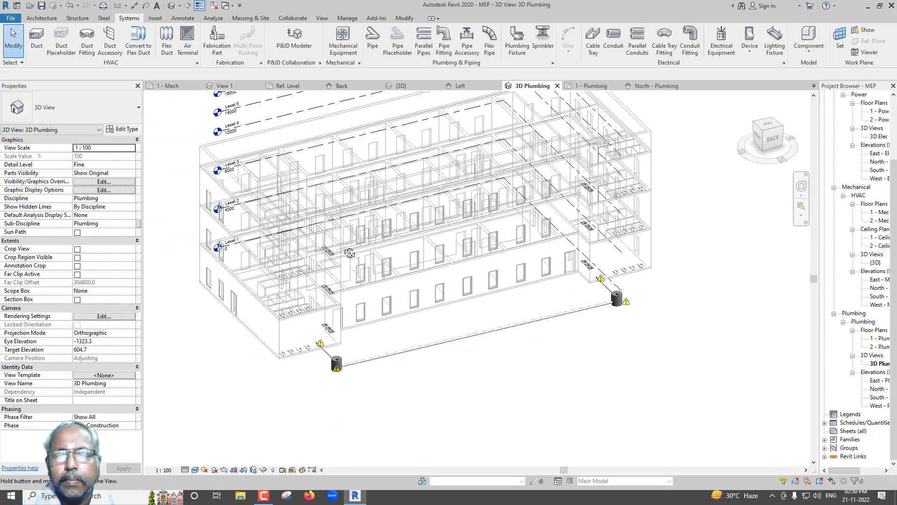
{"action": "left_click", "coordinate": [772, 146]}
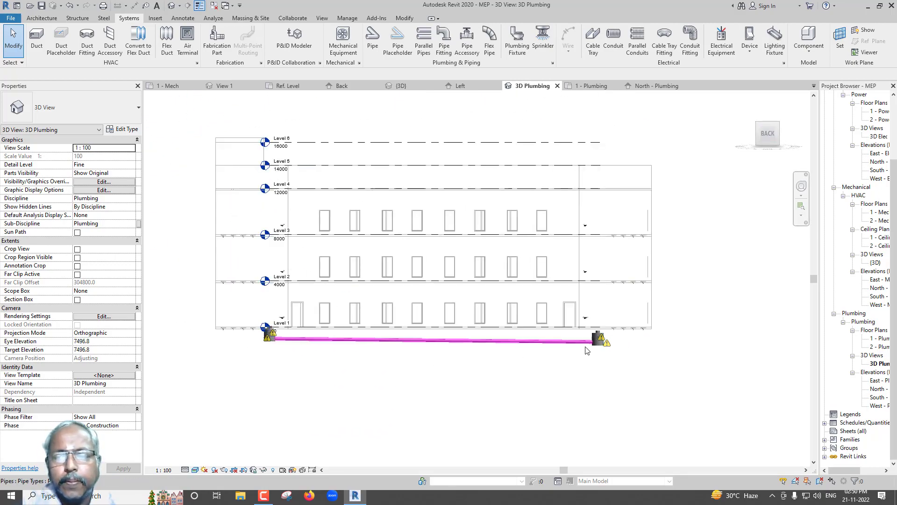
{"action": "scroll", "coordinate": [589, 348], "scroll_direction": "up", "scroll_amount": 4}
{"action": "scroll", "coordinate": [650, 329], "scroll_direction": "up", "scroll_amount": 1}
{"action": "scroll", "coordinate": [618, 320], "scroll_direction": "up", "scroll_amount": 2}
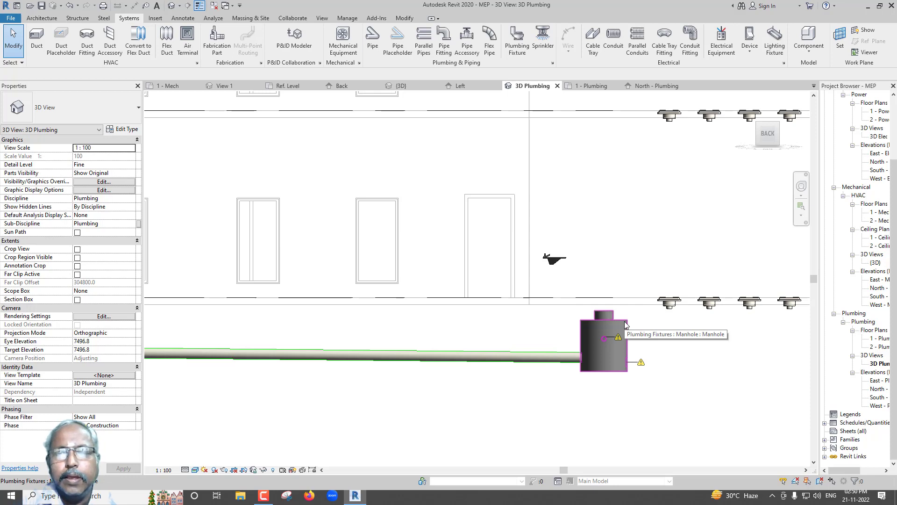
{"action": "scroll", "coordinate": [610, 323], "scroll_direction": "up", "scroll_amount": 1}
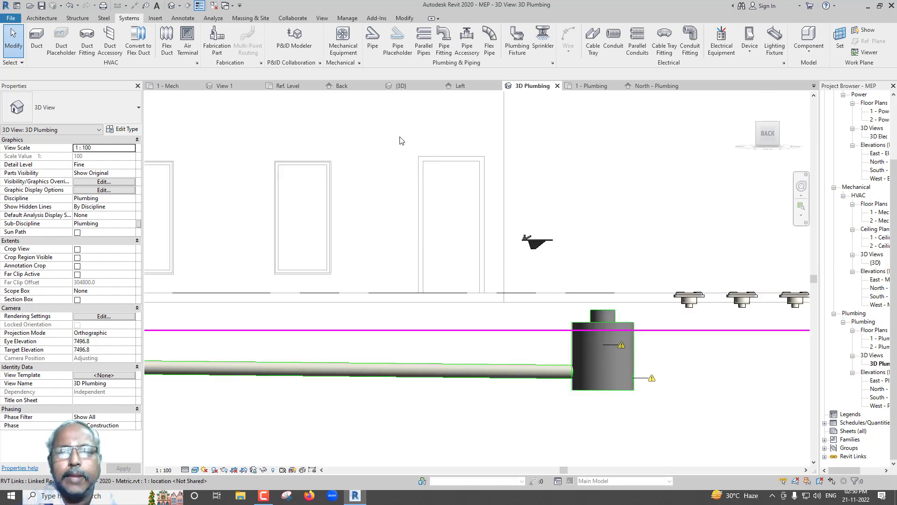
{"action": "left_click", "coordinate": [296, 89]}
In the Back elevation, align the manhole's top edge to Ref. Level and load the family into the project
{"action": "left_click", "coordinate": [343, 88]}
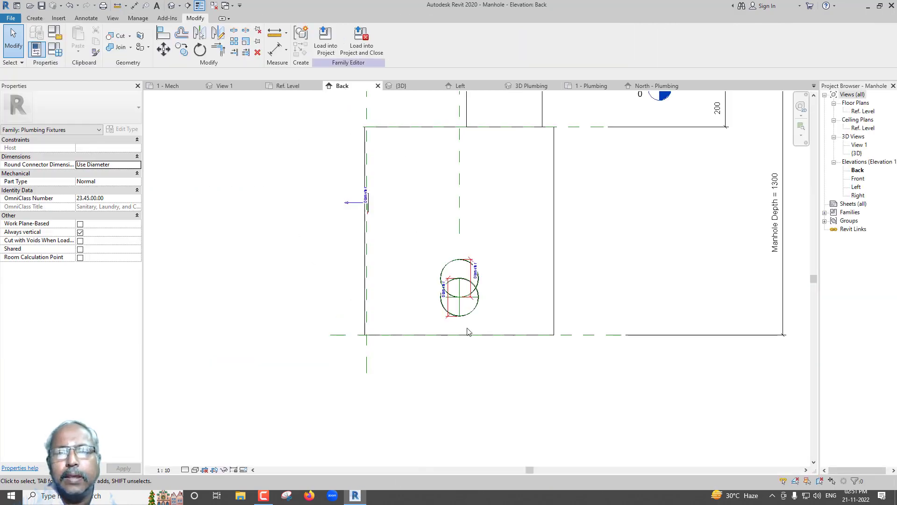
{"action": "scroll", "coordinate": [469, 332], "scroll_direction": "down", "scroll_amount": 3}
{"action": "key", "text": "a"}
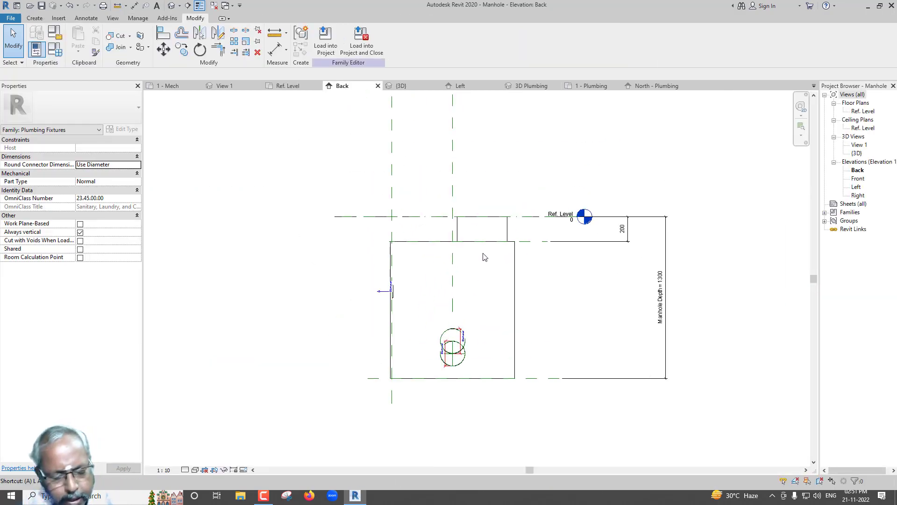
{"action": "key", "text": "l"}
{"action": "scroll", "coordinate": [478, 235], "scroll_direction": "up", "scroll_amount": 1}
{"action": "left_click", "coordinate": [348, 210]}
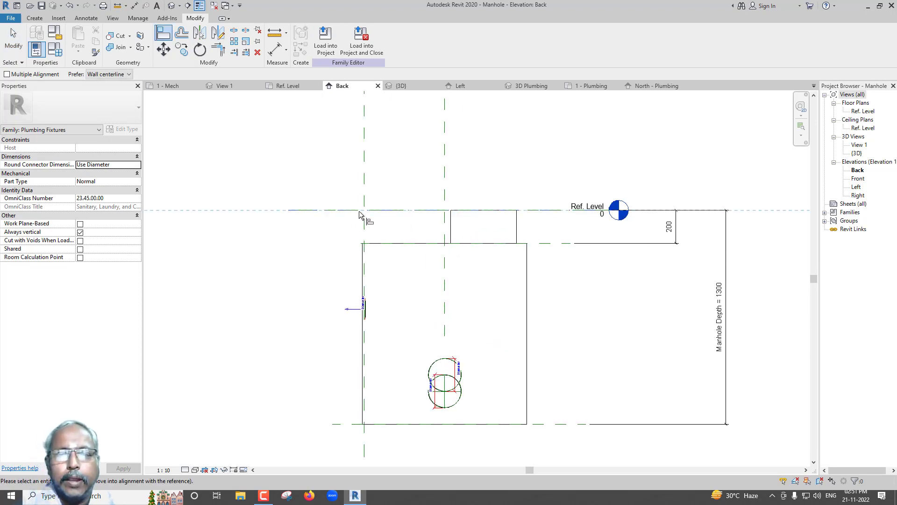
{"action": "left_click", "coordinate": [478, 214]}
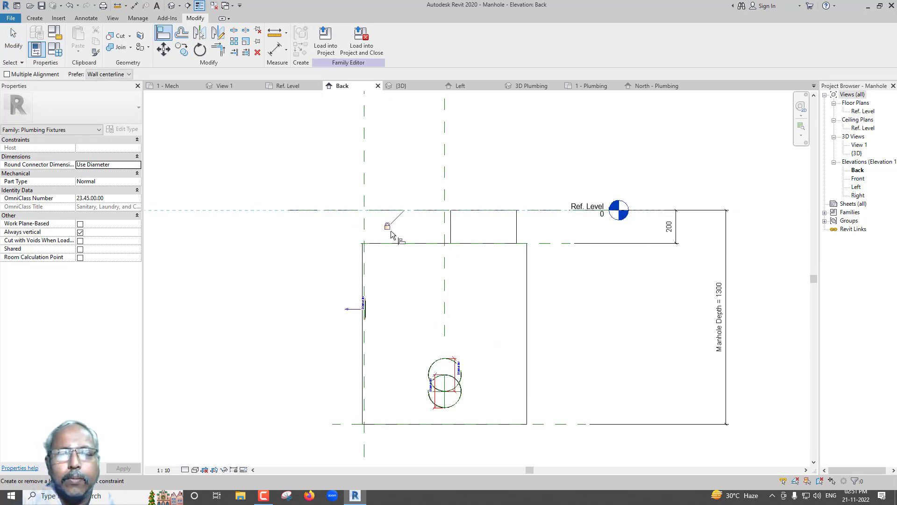
{"action": "left_click", "coordinate": [334, 53]}
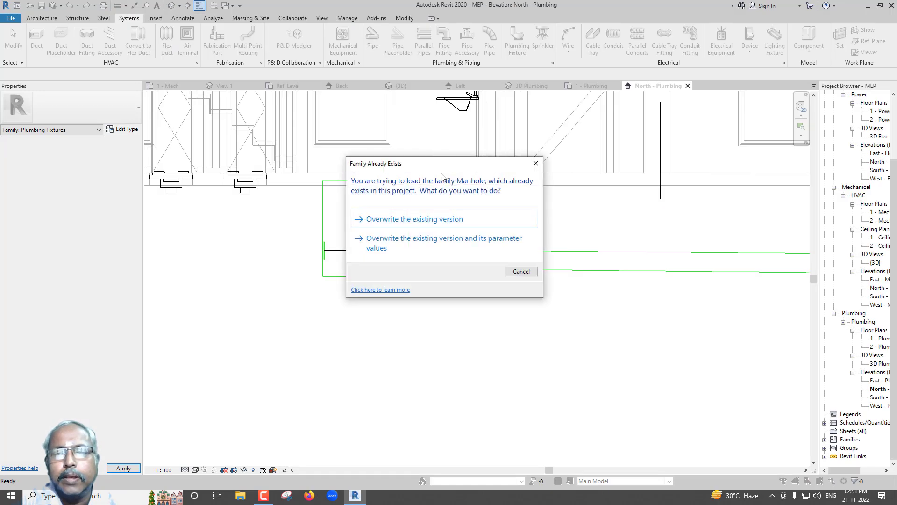
Overwrite the project's Manhole family with the edited version
{"action": "left_click", "coordinate": [458, 222]}
{"action": "scroll", "coordinate": [367, 265], "scroll_direction": "down", "scroll_amount": 2}
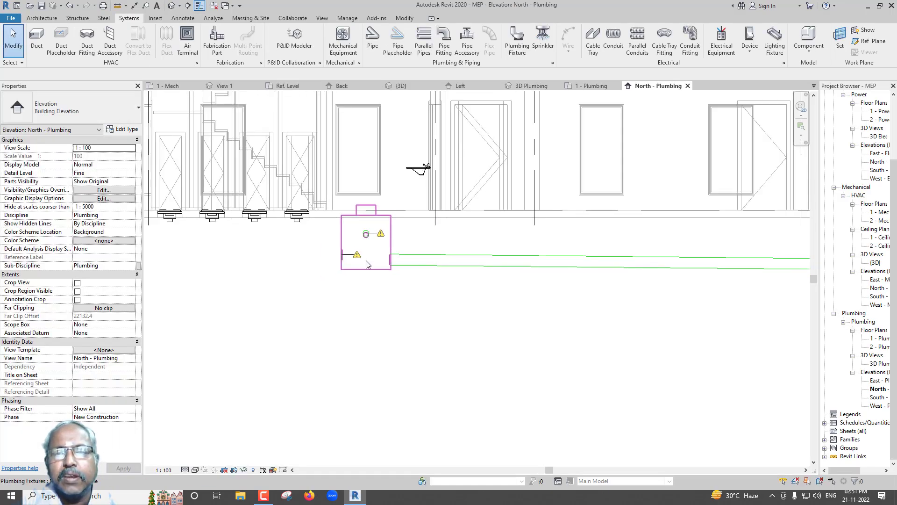
{"action": "scroll", "coordinate": [367, 264], "scroll_direction": "down", "scroll_amount": 2}
{"action": "scroll", "coordinate": [367, 264], "scroll_direction": "down", "scroll_amount": 3}
Delete the manhole at the right end of the pipe run in the North - Plumbing elevation
{"action": "scroll", "coordinate": [608, 262], "scroll_direction": "up", "scroll_amount": 2}
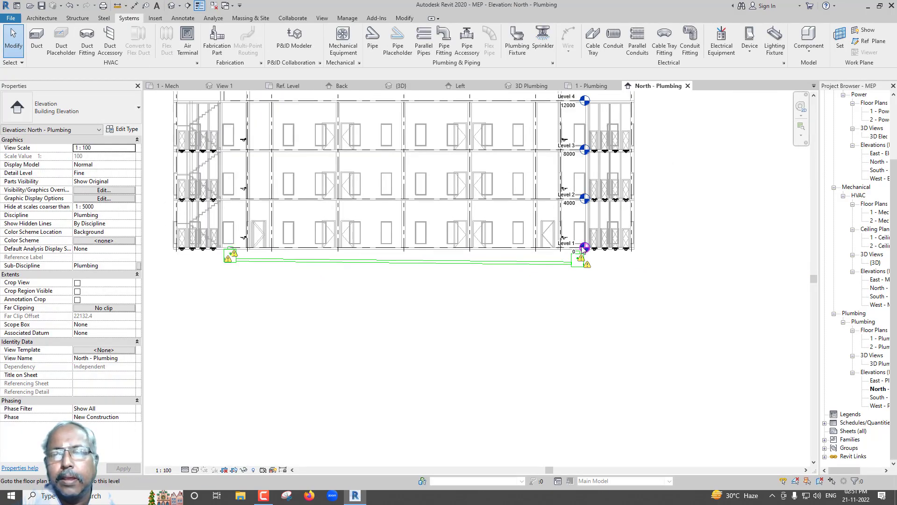
{"action": "scroll", "coordinate": [599, 260], "scroll_direction": "up", "scroll_amount": 3}
{"action": "scroll", "coordinate": [595, 261], "scroll_direction": "up", "scroll_amount": 2}
{"action": "scroll", "coordinate": [595, 260], "scroll_direction": "up", "scroll_amount": 1}
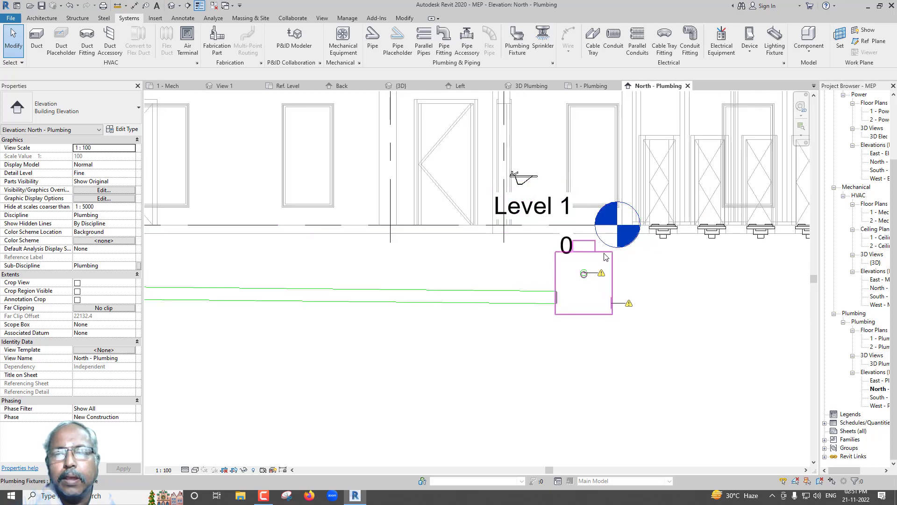
{"action": "left_click", "coordinate": [604, 256]}
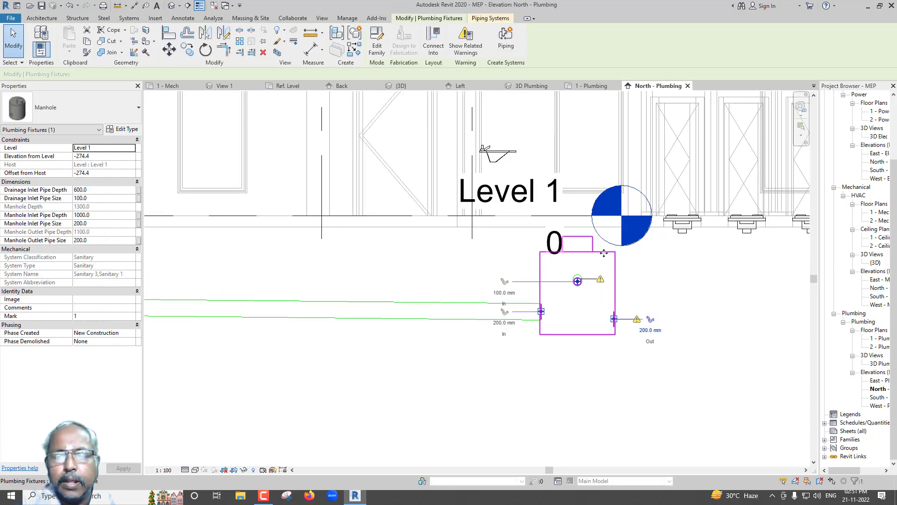
{"action": "key", "text": "Delete"}
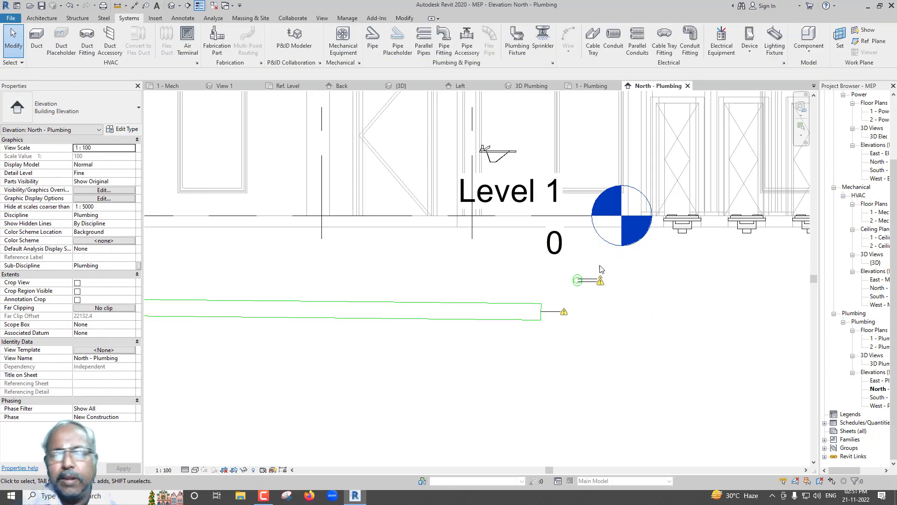
Place a Manhole component near grids 1 and 2 in the 1 - Plumbing plan
{"action": "left_click", "coordinate": [592, 86]}
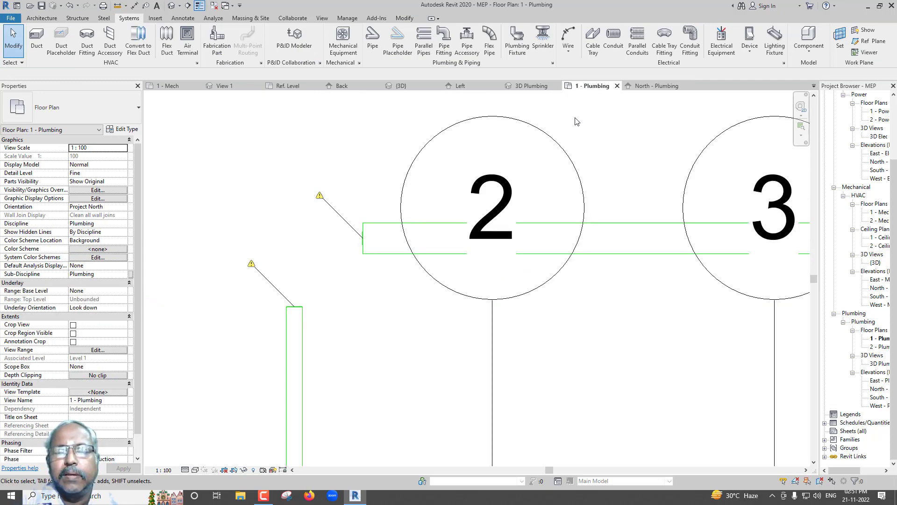
{"action": "scroll", "coordinate": [524, 205], "scroll_direction": "down", "scroll_amount": 3}
{"action": "scroll", "coordinate": [524, 202], "scroll_direction": "down", "scroll_amount": 2}
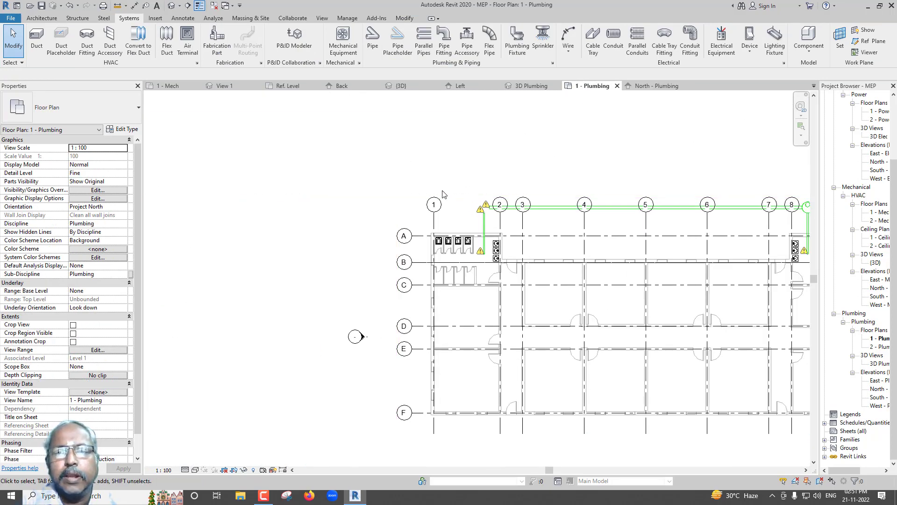
{"action": "left_click", "coordinate": [808, 39]}
{"action": "scroll", "coordinate": [496, 219], "scroll_direction": "up", "scroll_amount": 2}
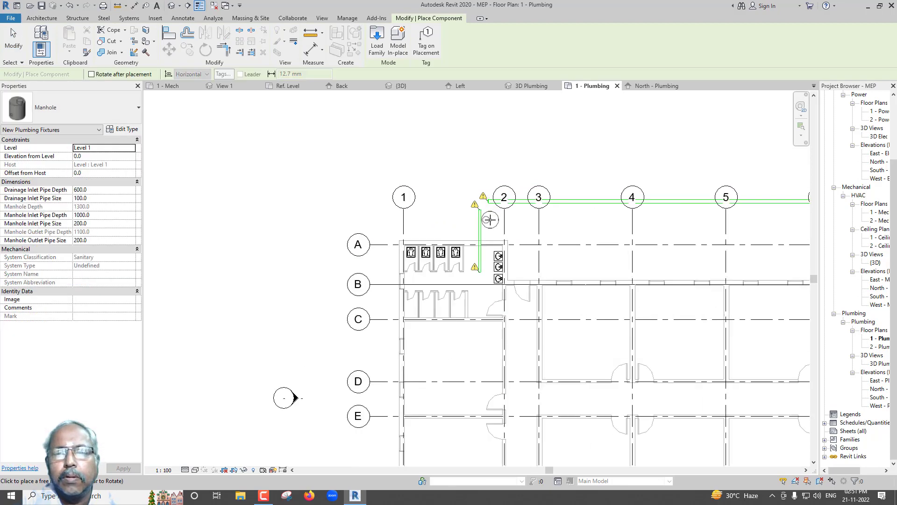
{"action": "scroll", "coordinate": [490, 220], "scroll_direction": "up", "scroll_amount": 3}
{"action": "left_click", "coordinate": [451, 165]}
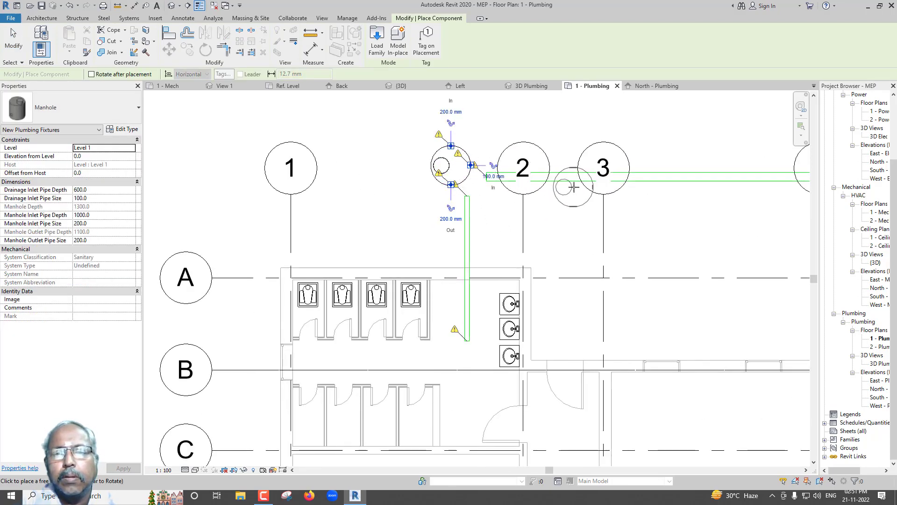
{"action": "key", "text": "Escape"}
{"action": "key", "text": "Escape"}
Rotate the new manhole with Space so its inlet faces the pipe
{"action": "left_click", "coordinate": [490, 187]}
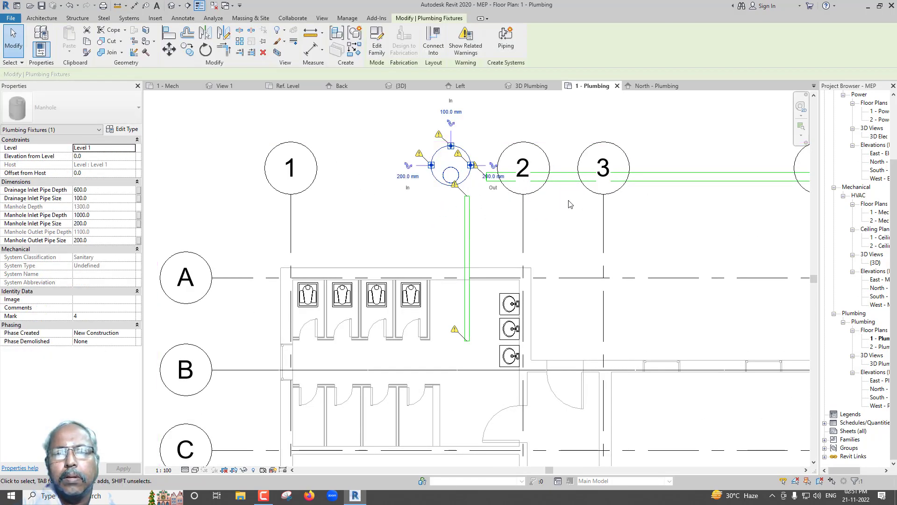
{"action": "key", "text": "space"}
{"action": "left_click", "coordinate": [588, 207]}
{"action": "scroll", "coordinate": [561, 201], "scroll_direction": "down", "scroll_amount": 2}
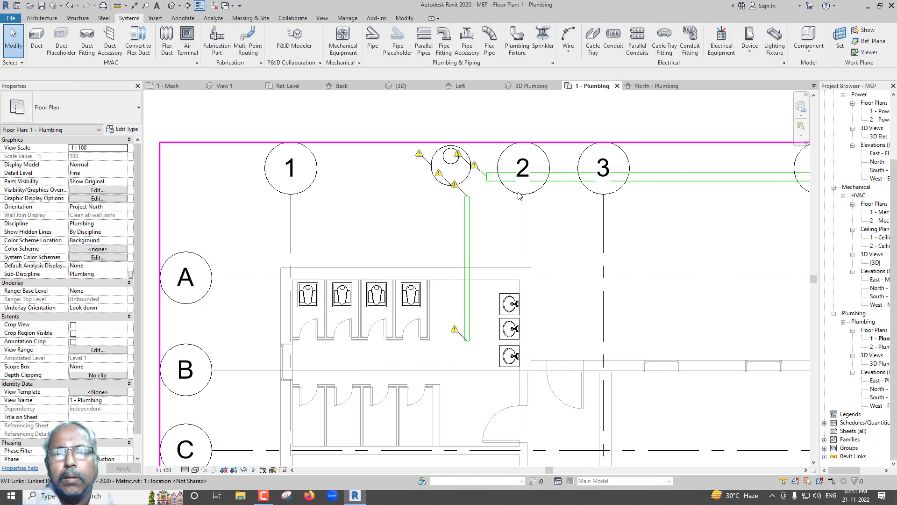
{"action": "scroll", "coordinate": [518, 192], "scroll_direction": "up", "scroll_amount": 3}
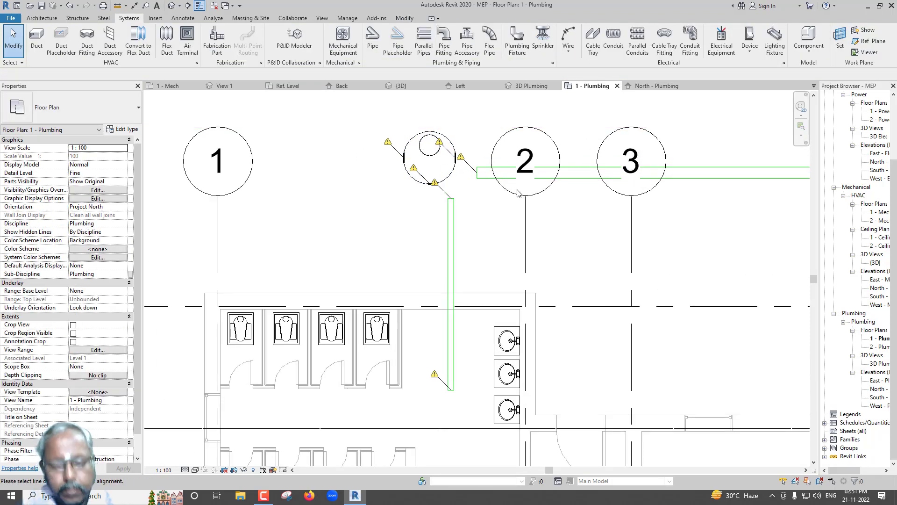
Align the manhole centre to the horizontal and vertical pipe centrelines with AL
{"action": "key", "text": "a"}
{"action": "key", "text": "l"}
{"action": "left_click", "coordinate": [518, 173]}
{"action": "left_click", "coordinate": [453, 165]}
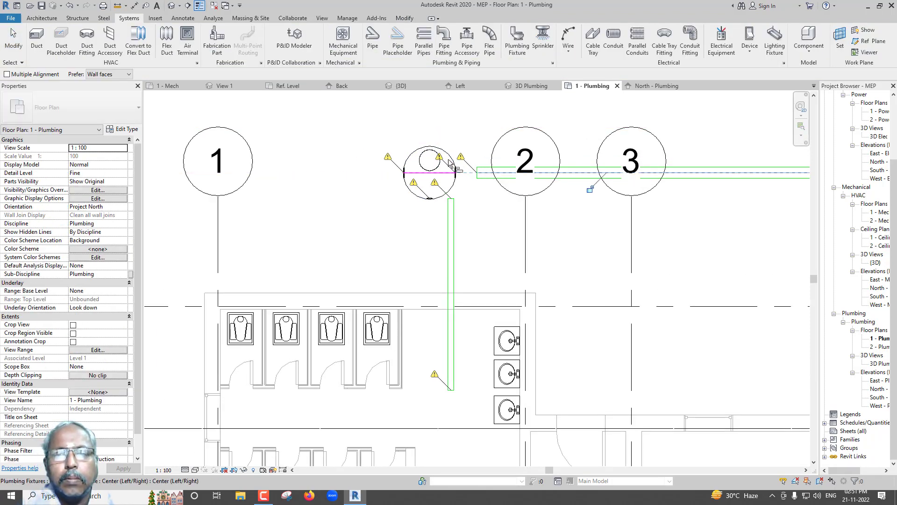
{"action": "left_click", "coordinate": [453, 228]}
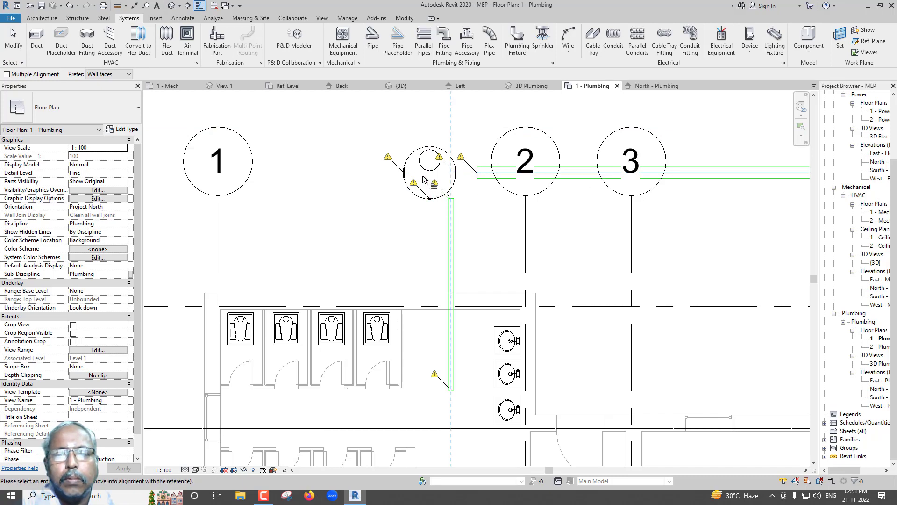
{"action": "left_click", "coordinate": [429, 180]}
{"action": "scroll", "coordinate": [483, 199], "scroll_direction": "up", "scroll_amount": 2}
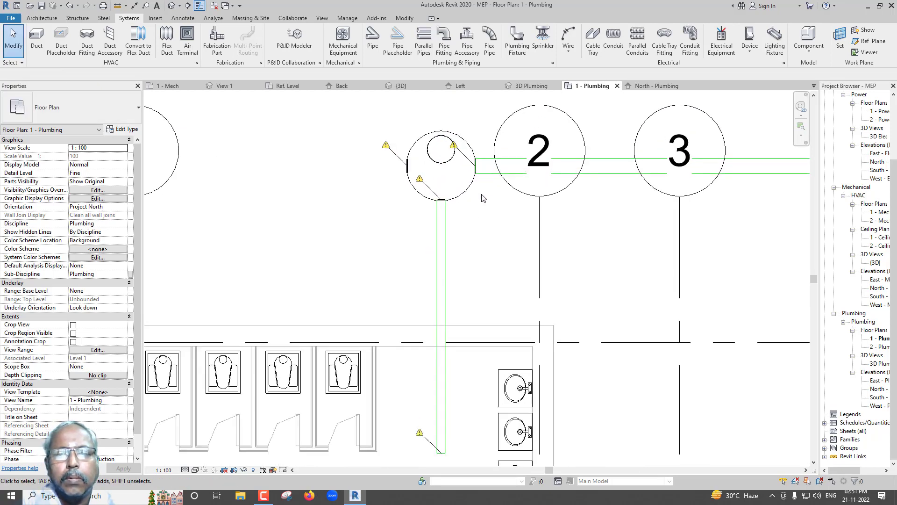
{"action": "scroll", "coordinate": [487, 170], "scroll_direction": "up", "scroll_amount": 2}
{"action": "key", "text": "Escape"}
Check both pipe connections to the manhole, then open the 3D Plumbing view
{"action": "scroll", "coordinate": [491, 170], "scroll_direction": "up", "scroll_amount": 2}
{"action": "left_click", "coordinate": [478, 159]}
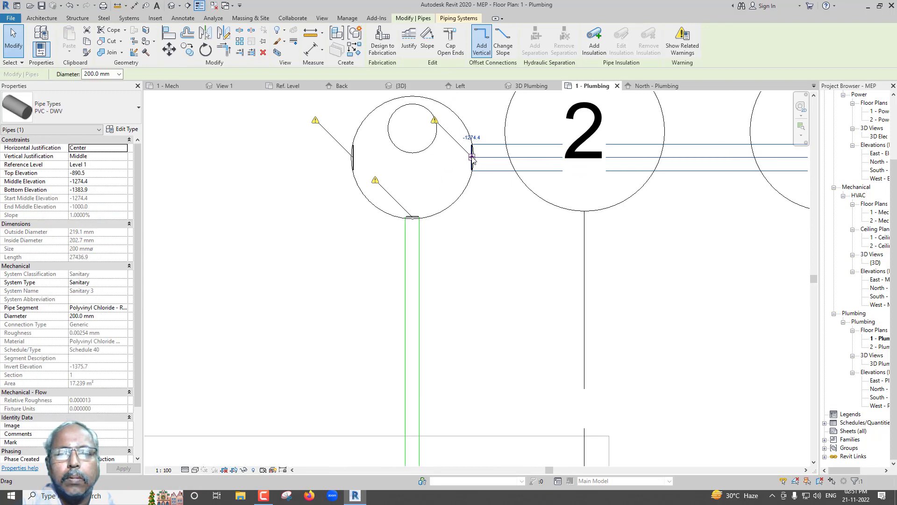
{"action": "scroll", "coordinate": [475, 158], "scroll_direction": "up", "scroll_amount": 1}
{"action": "left_click", "coordinate": [483, 187]}
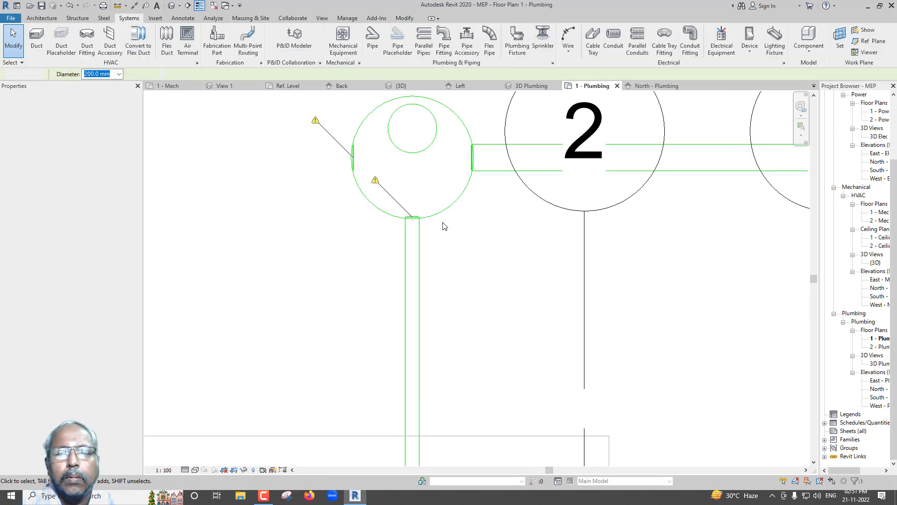
{"action": "left_click", "coordinate": [411, 224]}
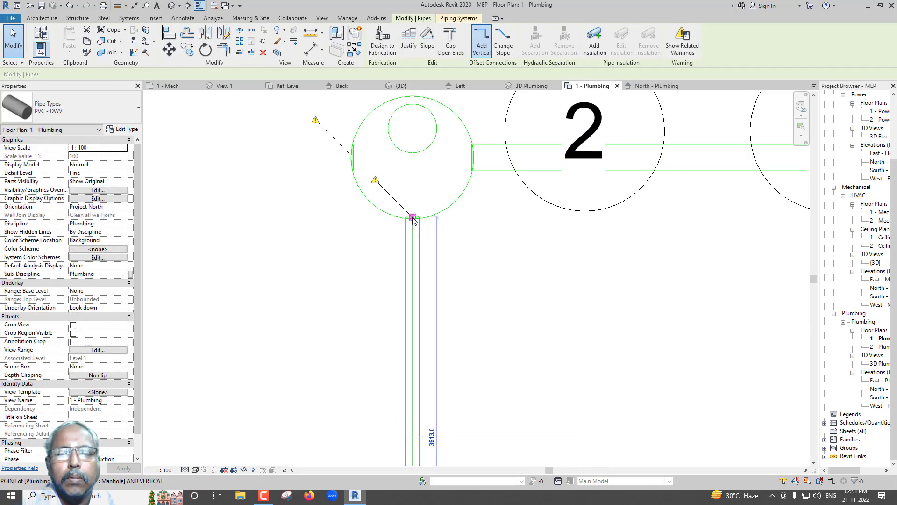
{"action": "left_click", "coordinate": [482, 225]}
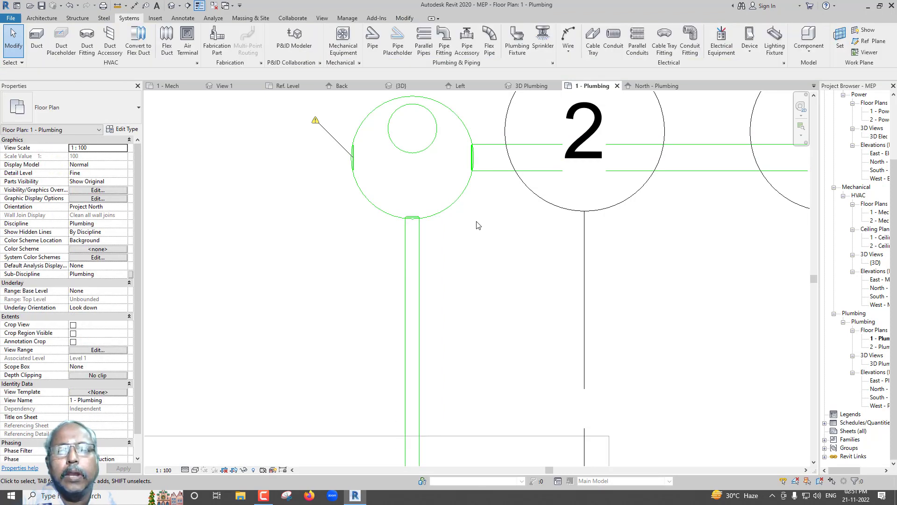
{"action": "scroll", "coordinate": [526, 145], "scroll_direction": "down", "scroll_amount": 2}
{"action": "left_click", "coordinate": [534, 86]}
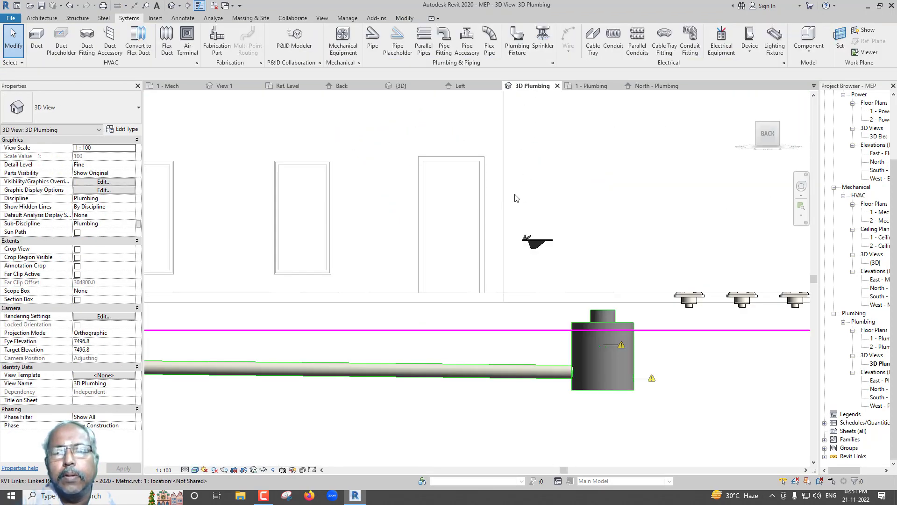
Zoom around the 3D Plumbing view to review the sloped pipe, and select the manhole
{"action": "scroll", "coordinate": [516, 195], "scroll_direction": "down", "scroll_amount": 3}
{"action": "scroll", "coordinate": [487, 251], "scroll_direction": "down", "scroll_amount": 2}
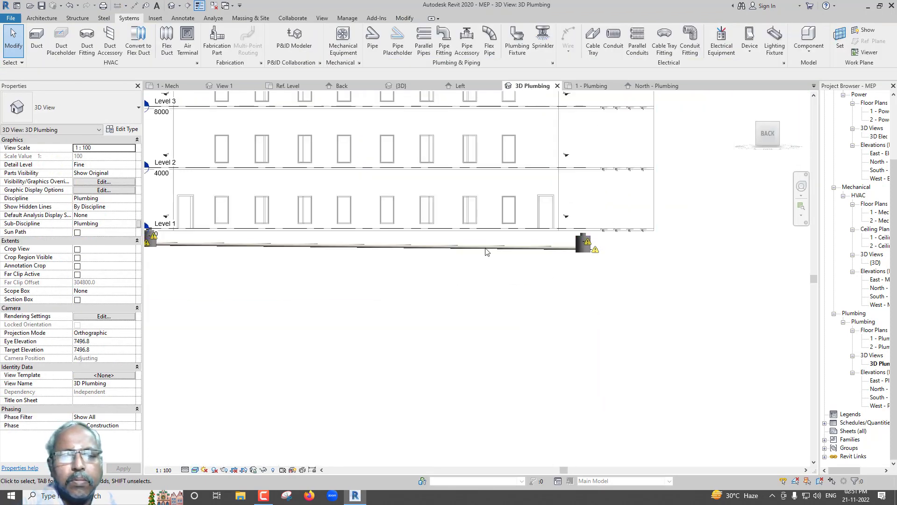
{"action": "scroll", "coordinate": [236, 233], "scroll_direction": "up", "scroll_amount": 2}
{"action": "scroll", "coordinate": [236, 233], "scroll_direction": "up", "scroll_amount": 2}
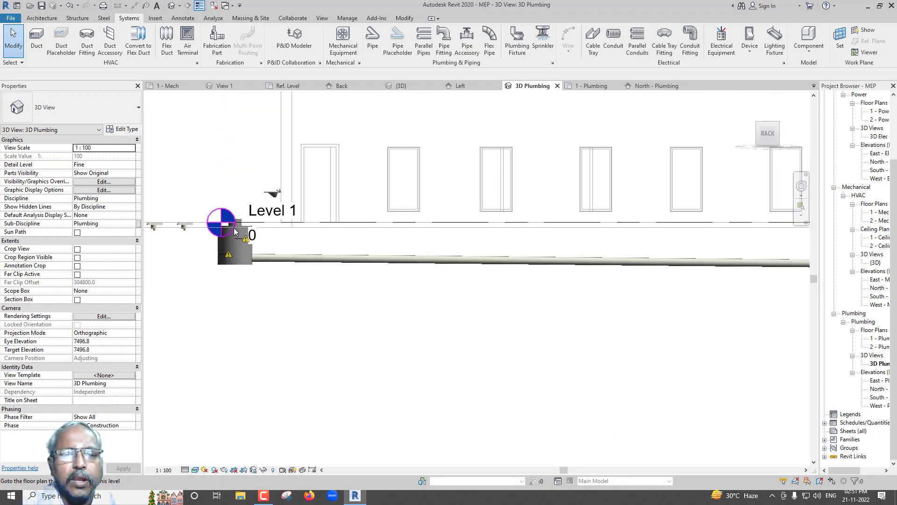
{"action": "scroll", "coordinate": [235, 232], "scroll_direction": "up", "scroll_amount": 2}
{"action": "scroll", "coordinate": [232, 226], "scroll_direction": "down", "scroll_amount": 4}
{"action": "scroll", "coordinate": [636, 275], "scroll_direction": "up", "scroll_amount": 2}
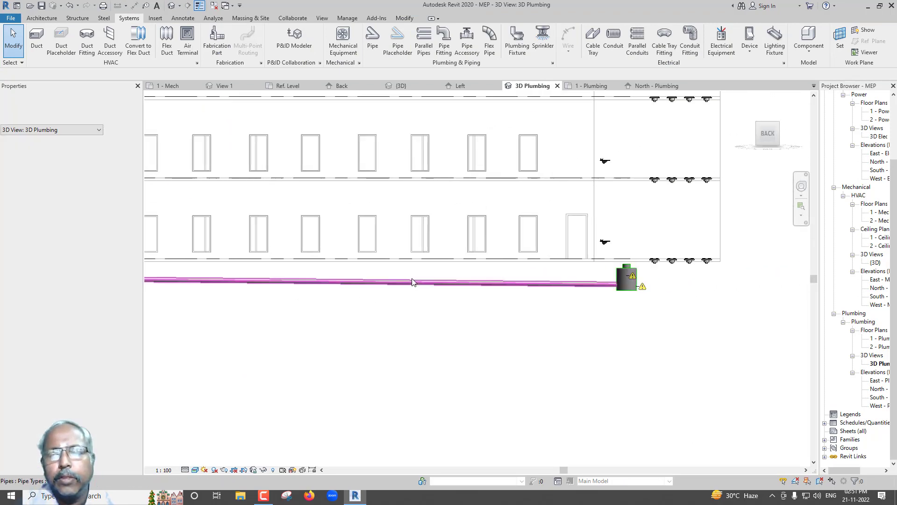
{"action": "scroll", "coordinate": [642, 275], "scroll_direction": "up", "scroll_amount": 2}
{"action": "scroll", "coordinate": [638, 274], "scroll_direction": "up", "scroll_amount": 2}
{"action": "left_click", "coordinate": [627, 272]}
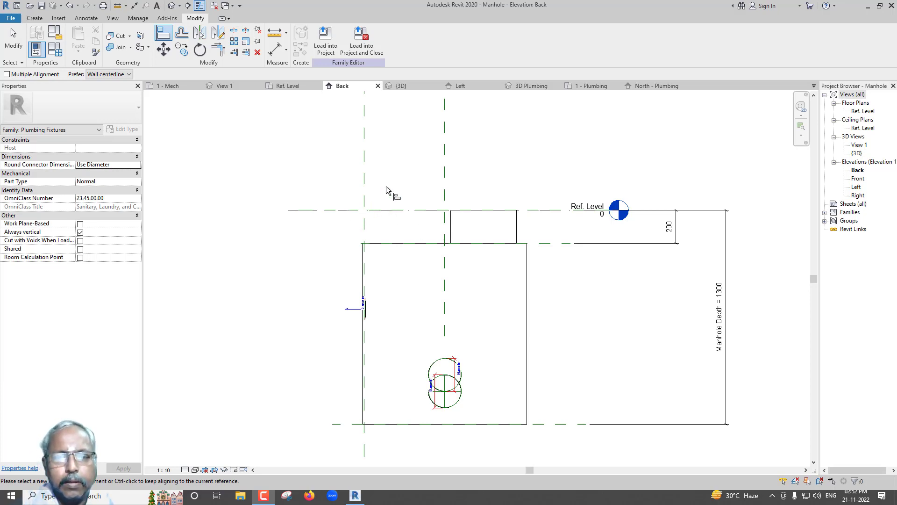
Cancel and restart the Align tool in the Manhole family editor
{"action": "key", "text": "Escape"}
{"action": "key", "text": "l"}
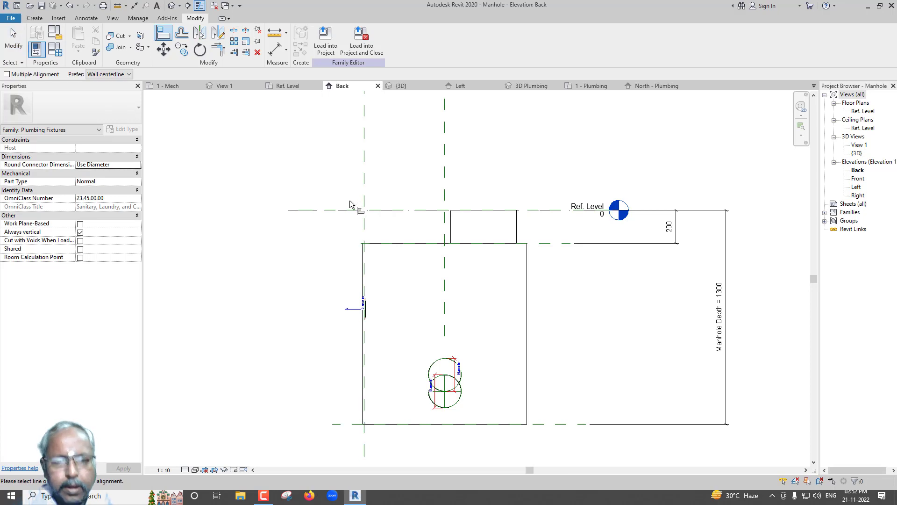
{"action": "left_click", "coordinate": [434, 213]}
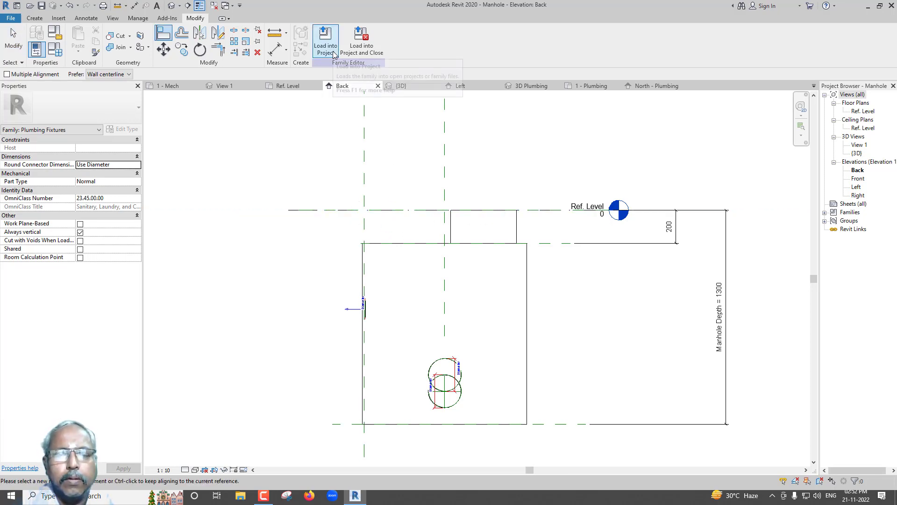
{"action": "key", "text": "a"}
{"action": "key", "text": "l"}
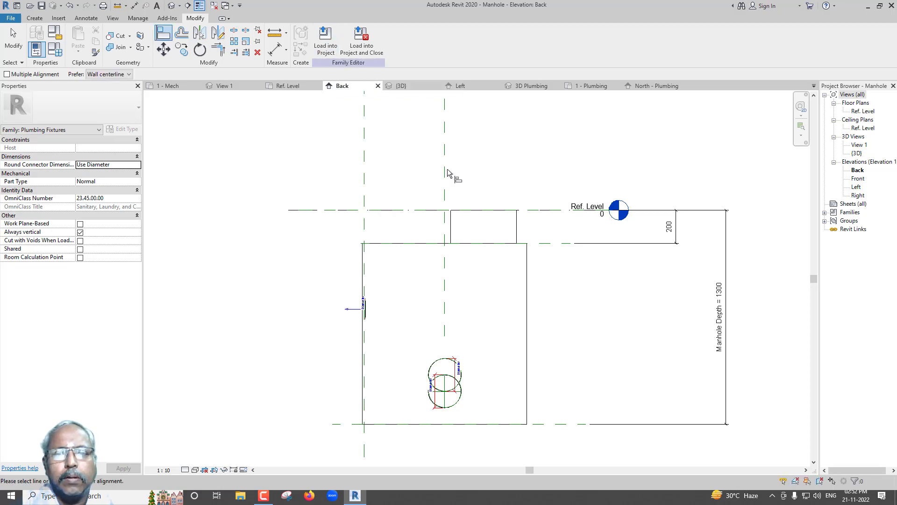
Load the edited Manhole family into the project, overwriting the existing version, and select the manhole
{"action": "left_click", "coordinate": [326, 42]}
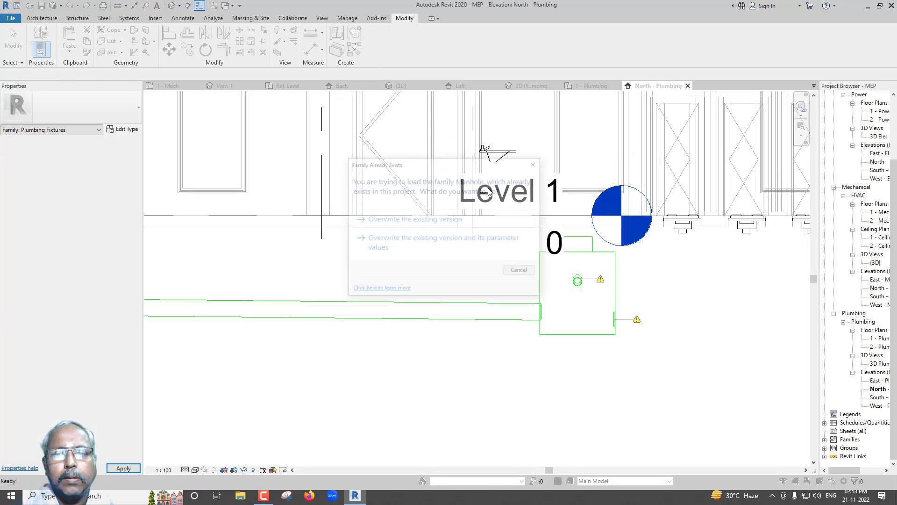
{"action": "left_click", "coordinate": [463, 219]}
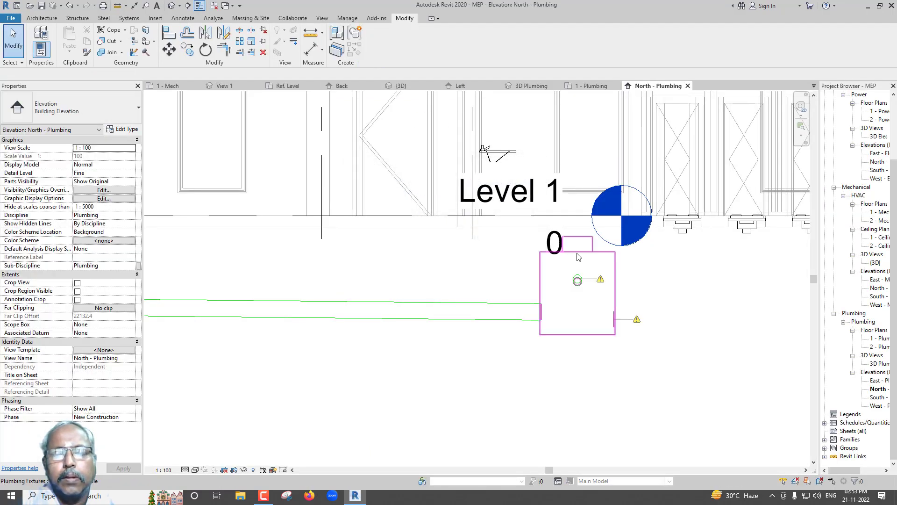
{"action": "left_click", "coordinate": [582, 257]}
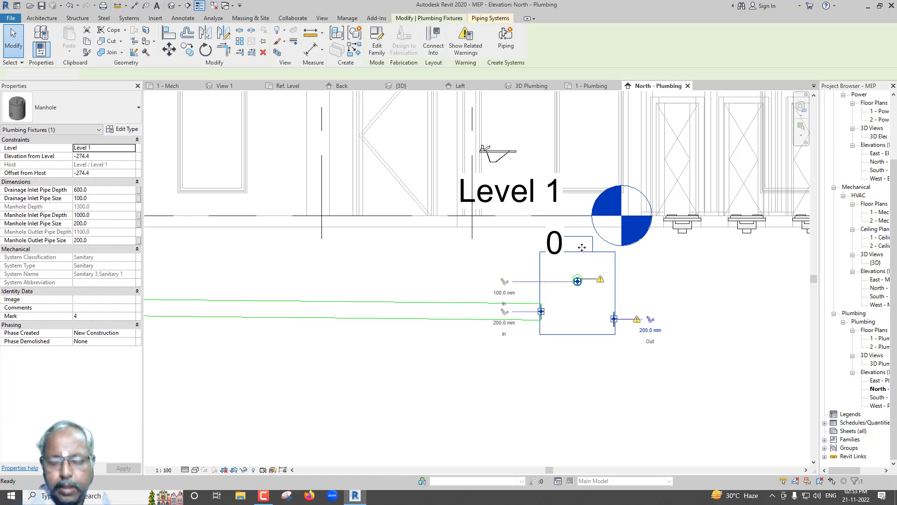
{"action": "key", "text": "Escape"}
{"action": "mouse_move", "coordinate": [342, 85]}
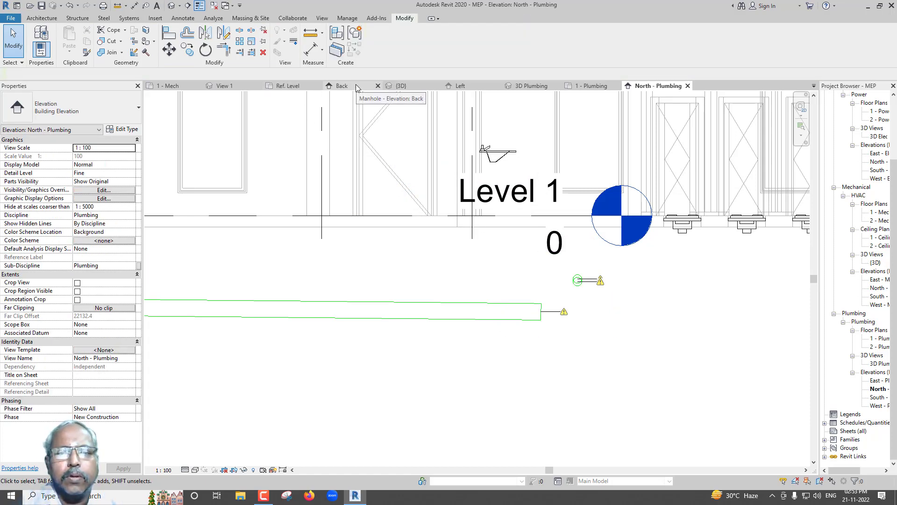
Pick the Ref. Level in the family's Back elevation, cancel, and return to 1 - Plumbing
{"action": "left_click", "coordinate": [369, 89]}
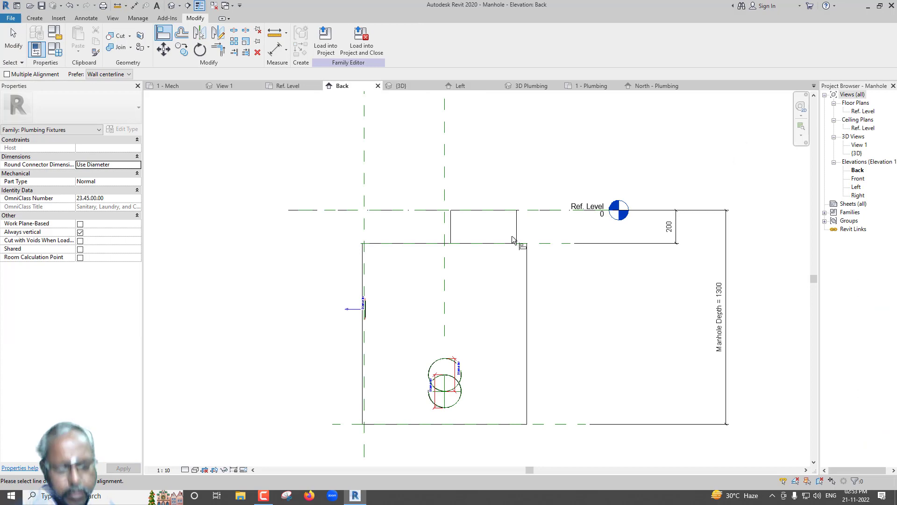
{"action": "left_click", "coordinate": [409, 211]}
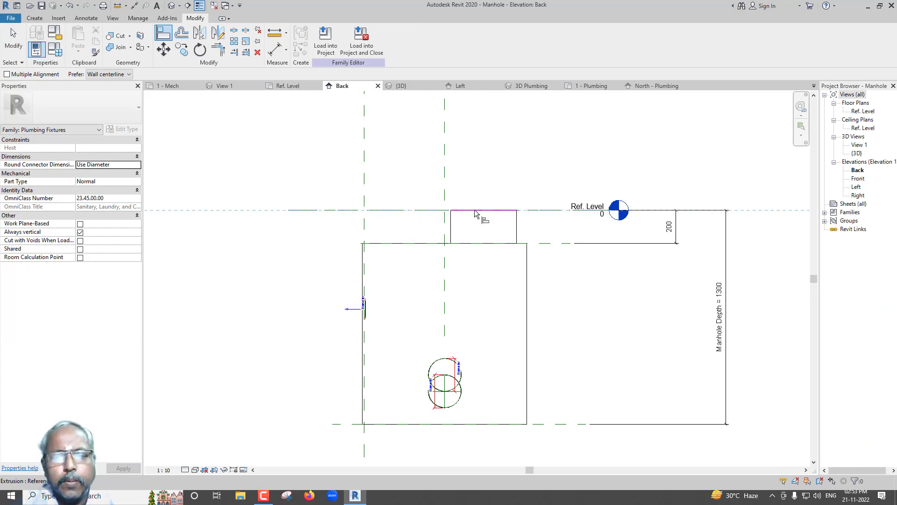
{"action": "key", "text": "Escape"}
{"action": "key", "text": "Escape"}
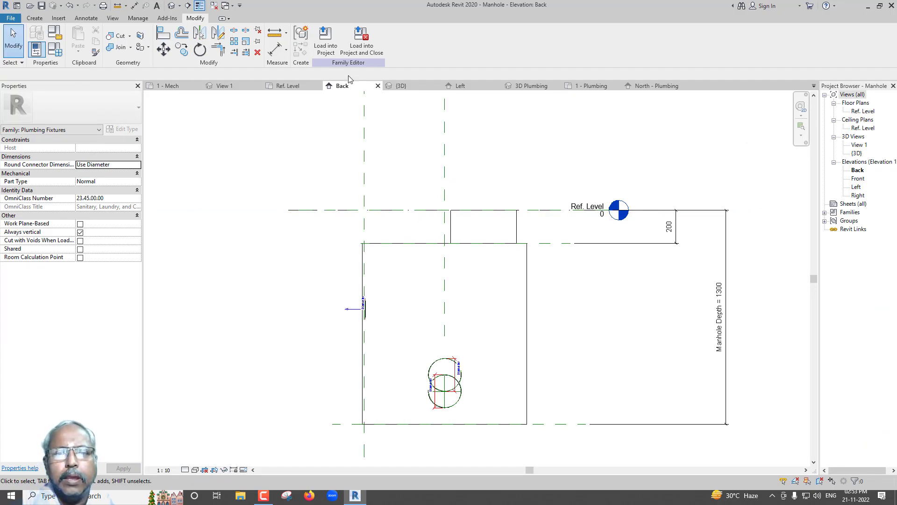
{"action": "left_click", "coordinate": [590, 86]}
Place a Manhole component from the Systems tools near grid 2
{"action": "scroll", "coordinate": [434, 274], "scroll_direction": "down", "scroll_amount": 4}
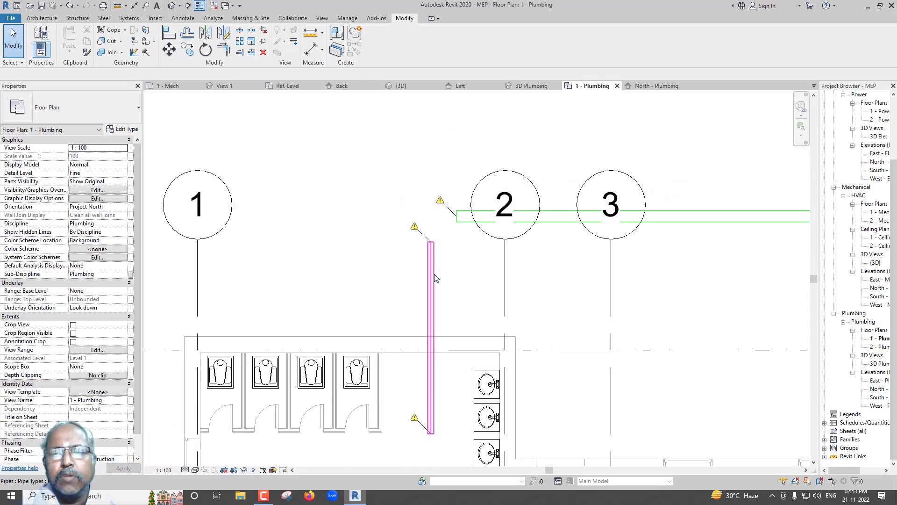
{"action": "scroll", "coordinate": [398, 248], "scroll_direction": "down", "scroll_amount": 2}
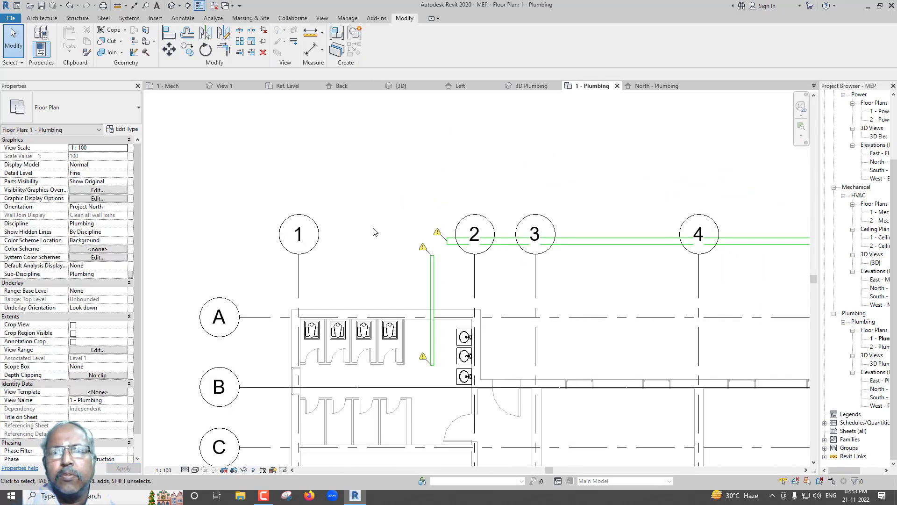
{"action": "left_click", "coordinate": [130, 19]}
{"action": "left_click", "coordinate": [811, 42]}
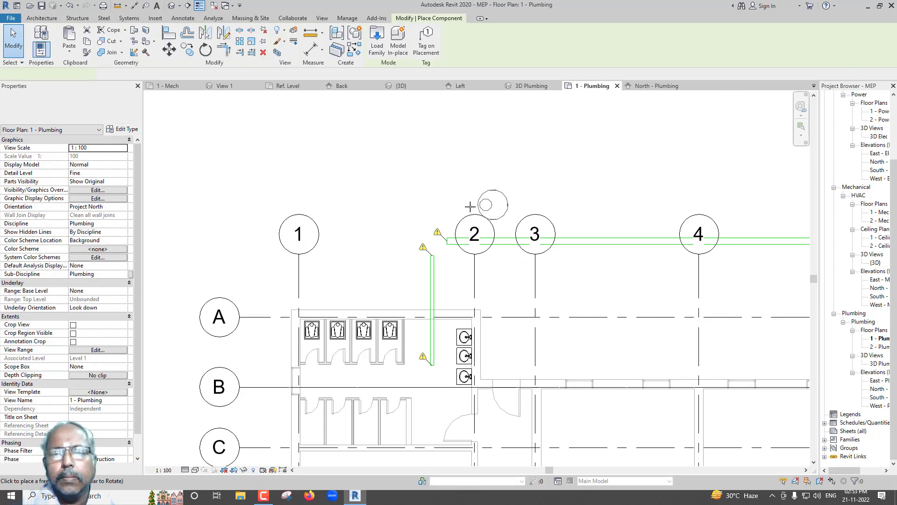
{"action": "left_click", "coordinate": [416, 212]}
{"action": "key", "text": "Escape"}
{"action": "key", "text": "Escape"}
Align the manhole centre to the horizontal pipe centreline
{"action": "scroll", "coordinate": [454, 215], "scroll_direction": "up", "scroll_amount": 2}
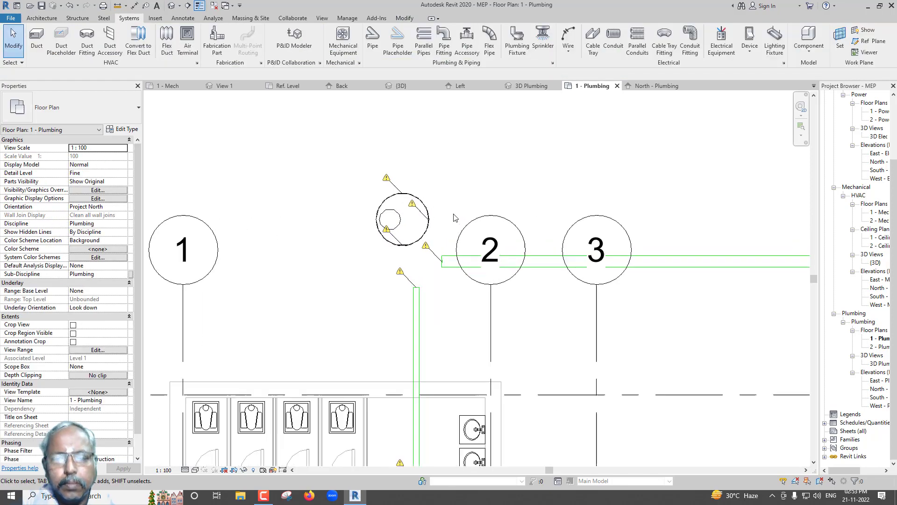
{"action": "scroll", "coordinate": [454, 218], "scroll_direction": "up", "scroll_amount": 1}
{"action": "scroll", "coordinate": [451, 234], "scroll_direction": "up", "scroll_amount": 1}
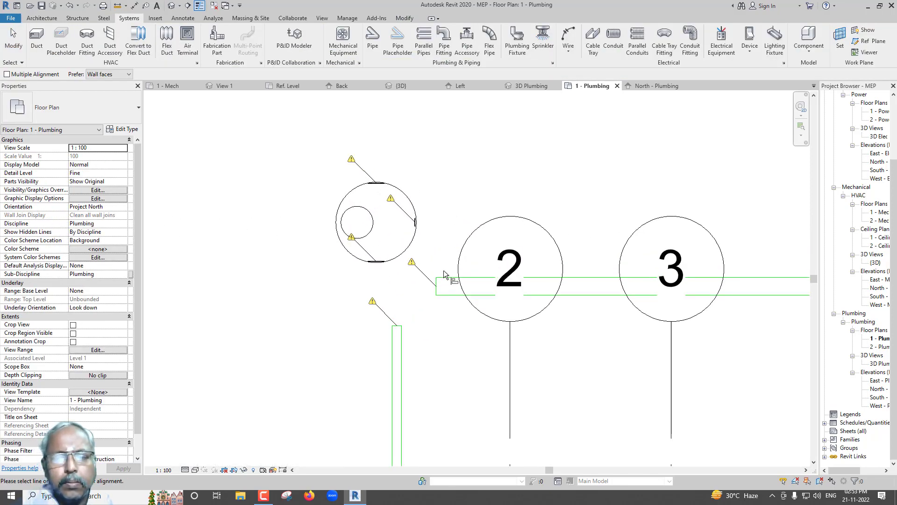
{"action": "key", "text": "l"}
{"action": "left_click", "coordinate": [444, 286]}
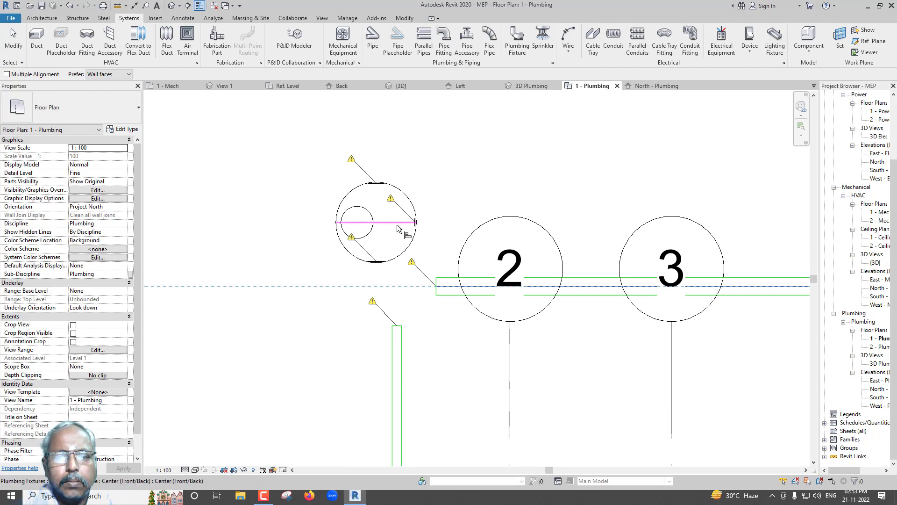
{"action": "left_click", "coordinate": [403, 224]}
{"action": "key", "text": "Escape"}
{"action": "key", "text": "Escape"}
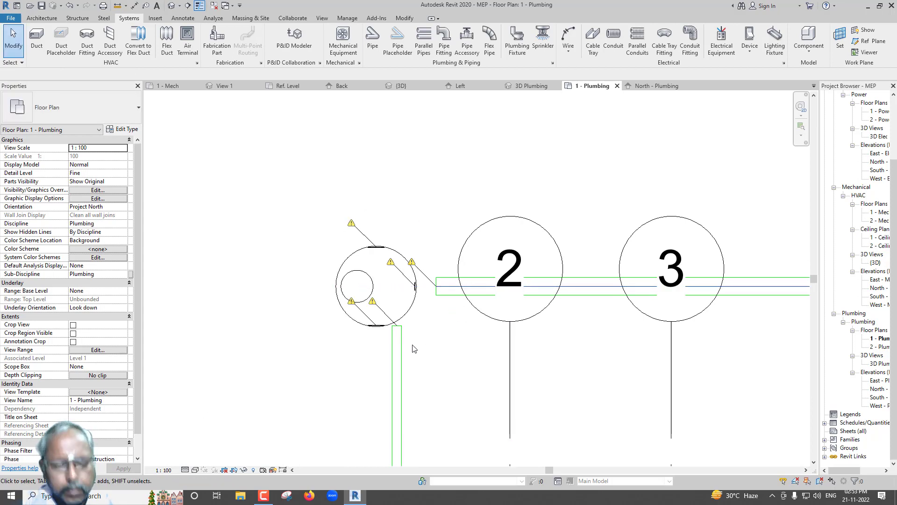
Align the manhole centre to the vertical pipe centreline and select the manhole
{"action": "key", "text": "a"}
{"action": "key", "text": "l"}
{"action": "left_click", "coordinate": [396, 349]}
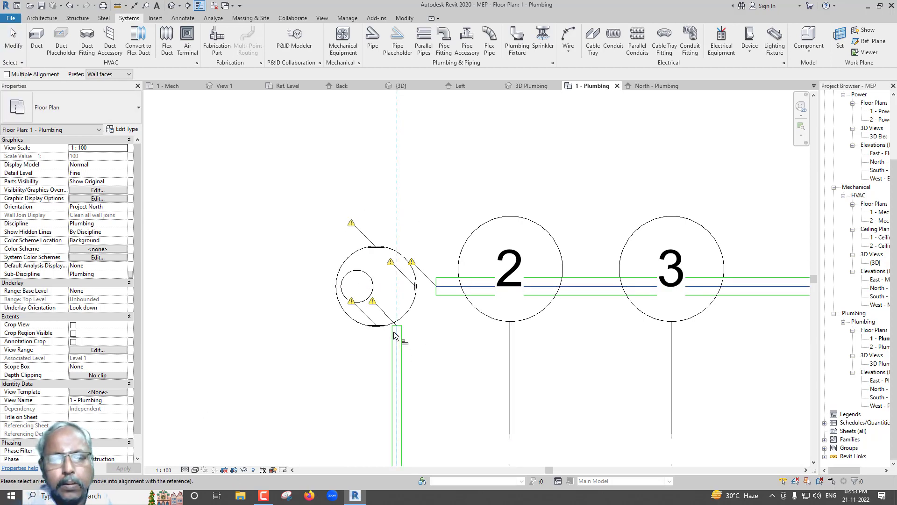
{"action": "left_click", "coordinate": [376, 299]}
{"action": "key", "text": "Escape"}
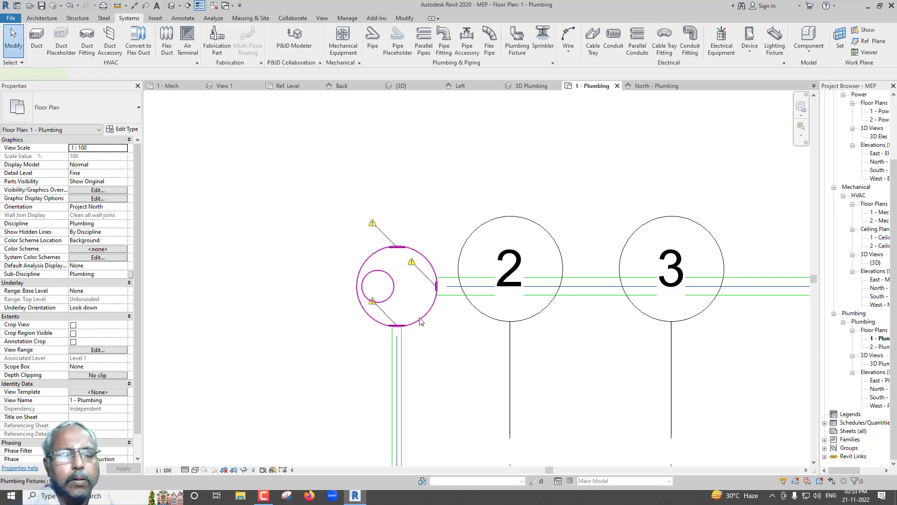
{"action": "left_click", "coordinate": [420, 320]}
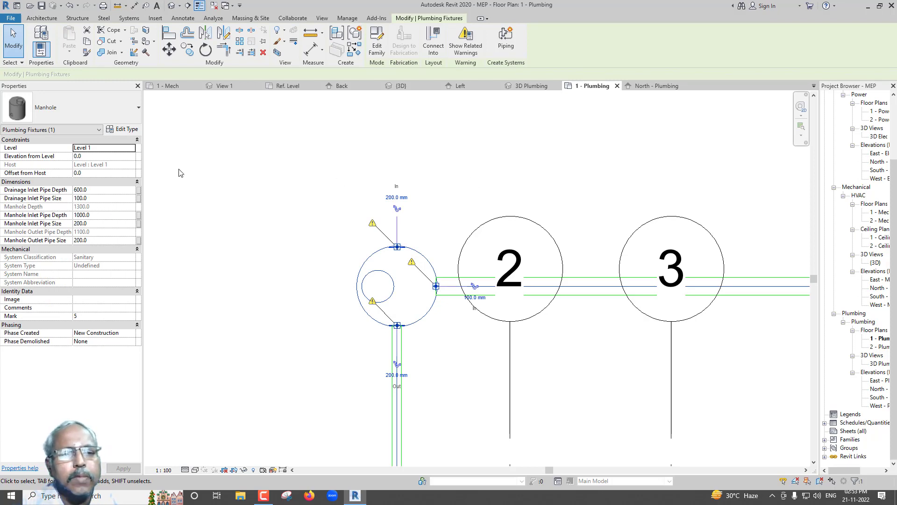
Rotate the manhole so its inlet faces the vertical pipe, and reattach the 200 mm pipe end
{"action": "key", "text": "space"}
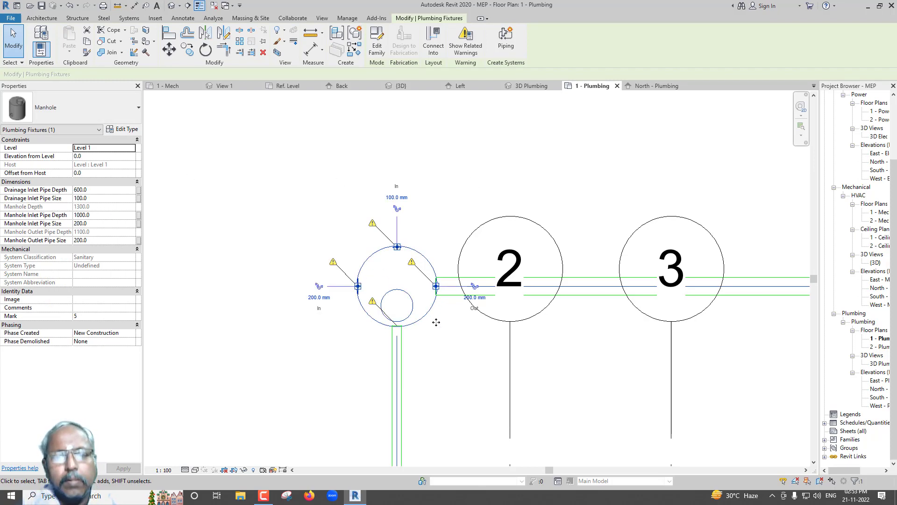
{"action": "key", "text": "space"}
{"action": "key", "text": "space"}
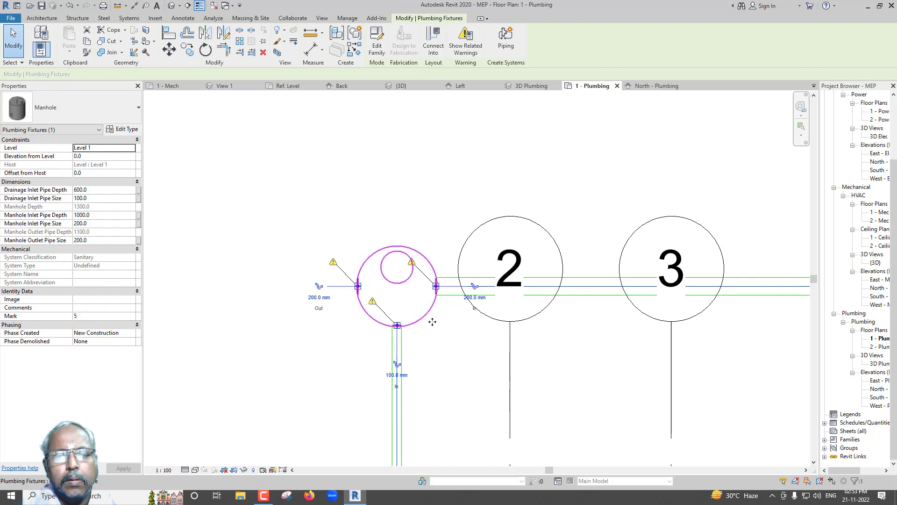
{"action": "scroll", "coordinate": [436, 322], "scroll_direction": "up", "scroll_amount": 1}
{"action": "left_click", "coordinate": [442, 292]}
{"action": "left_click", "coordinate": [487, 286]}
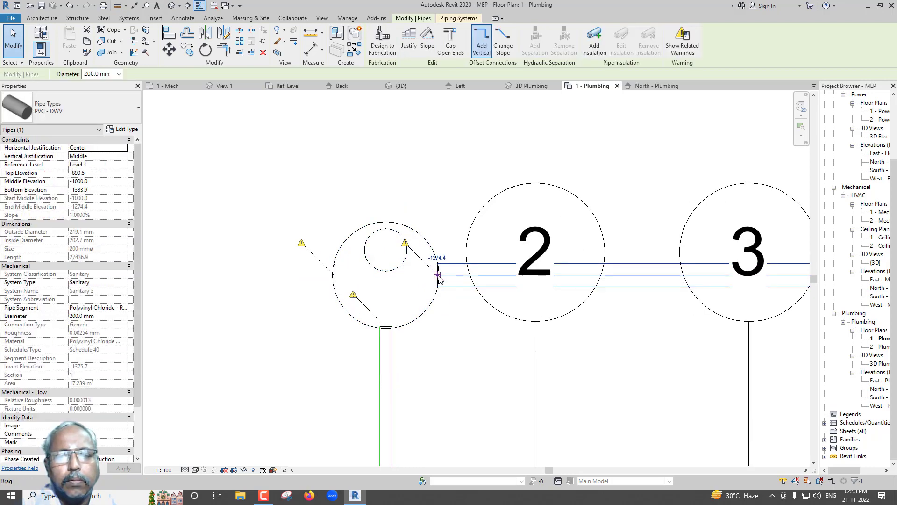
{"action": "left_click_drag", "start_coordinate": [440, 275], "coordinate": [437, 275]}
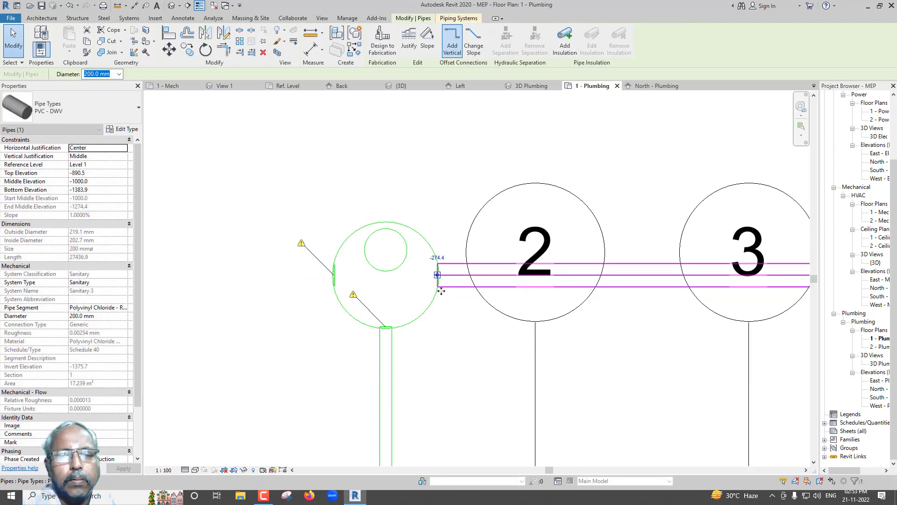
Set the manhole's Elevation from Level to 0
{"action": "left_click", "coordinate": [426, 315]}
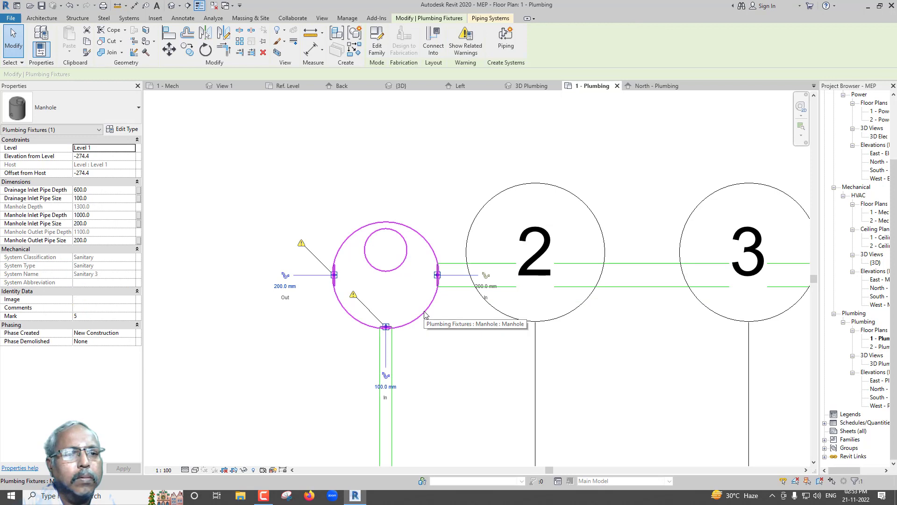
{"action": "left_click", "coordinate": [110, 158]}
{"action": "type", "text": "0"}
{"action": "key", "text": "Return"}
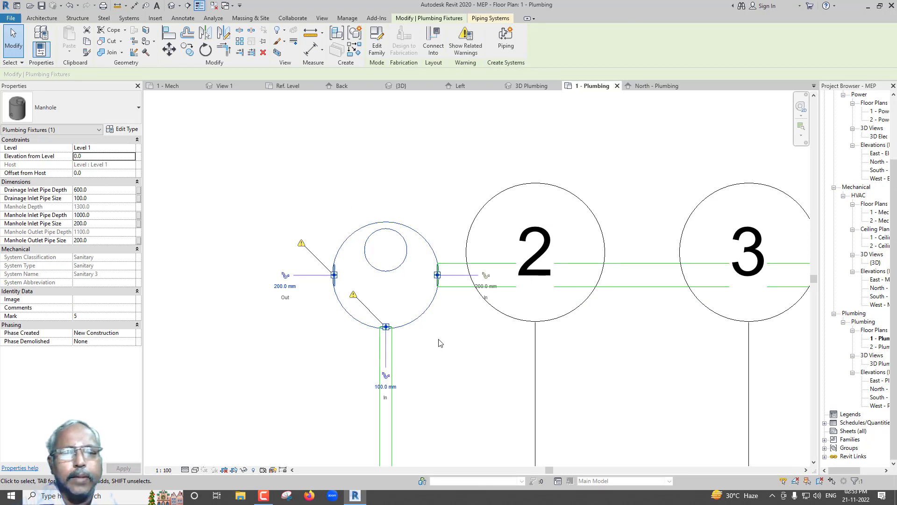
{"action": "left_click", "coordinate": [398, 364]}
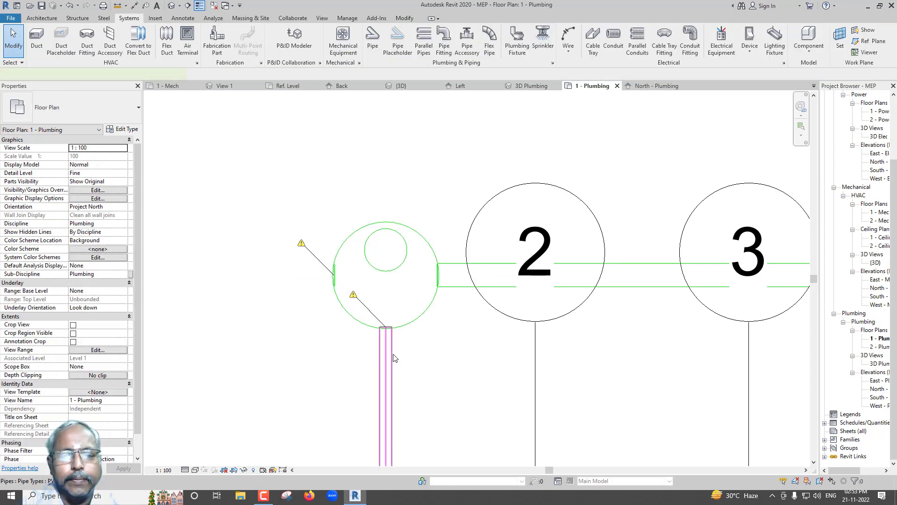
Stretch the vertical 100 mm pipe end onto the manhole inlet
{"action": "left_click", "coordinate": [390, 356]}
{"action": "left_click_drag", "start_coordinate": [386, 327], "coordinate": [386, 327]}
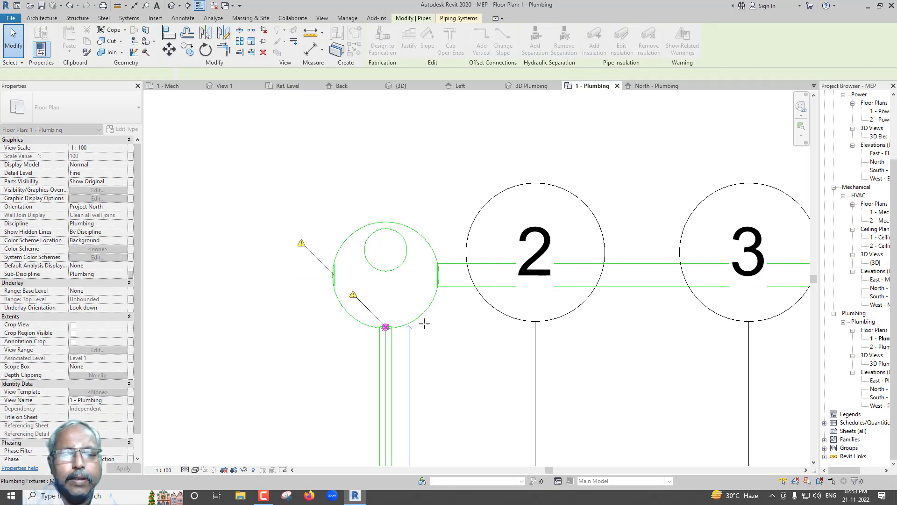
{"action": "left_click", "coordinate": [425, 321]}
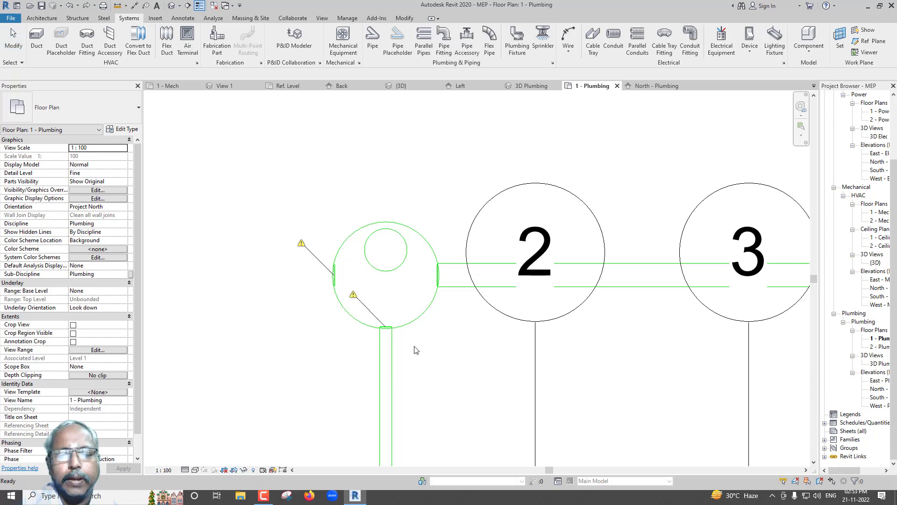
{"action": "key", "text": "ctrl+z"}
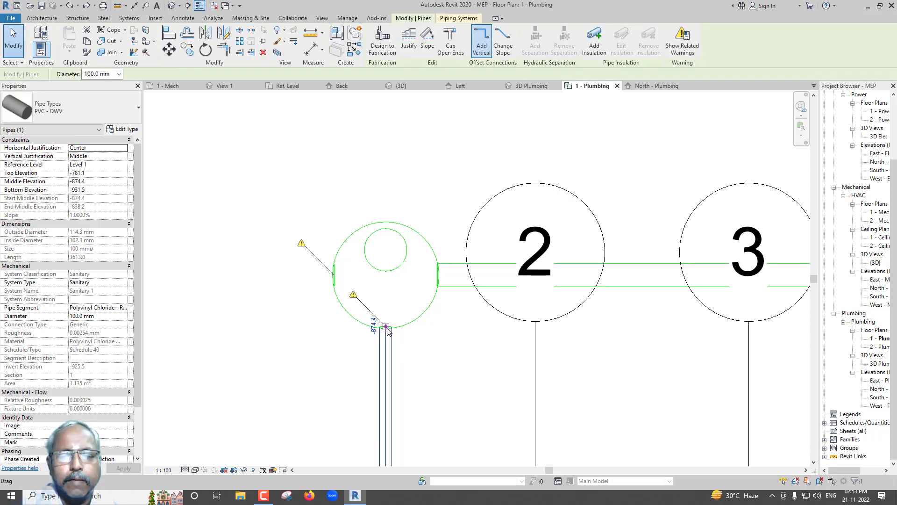
{"action": "mouse_move", "coordinate": [390, 336]}
{"action": "left_mouse_down"}
{"action": "mouse_move", "coordinate": [419, 356]}
{"action": "mouse_move", "coordinate": [387, 327]}
{"action": "left_mouse_up"}
{"action": "left_click", "coordinate": [420, 356]}
{"action": "left_click", "coordinate": [390, 358]}
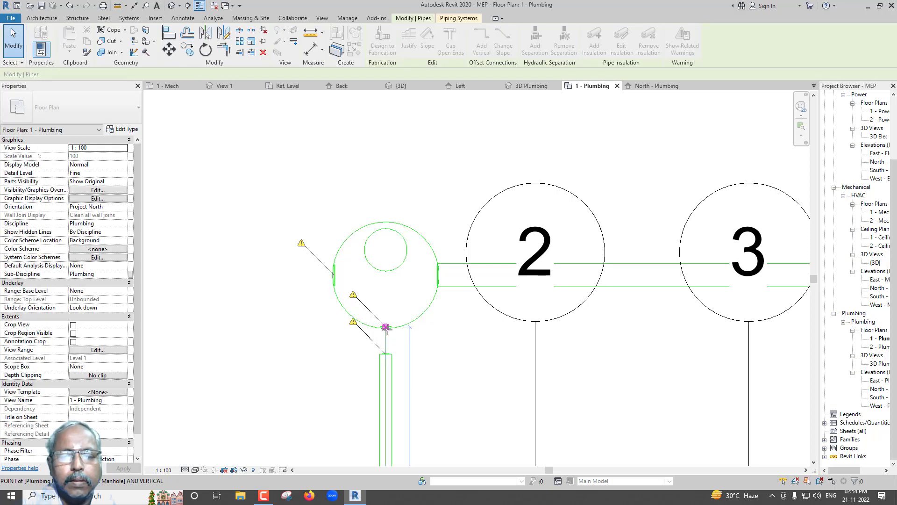
{"action": "left_click", "coordinate": [424, 342]}
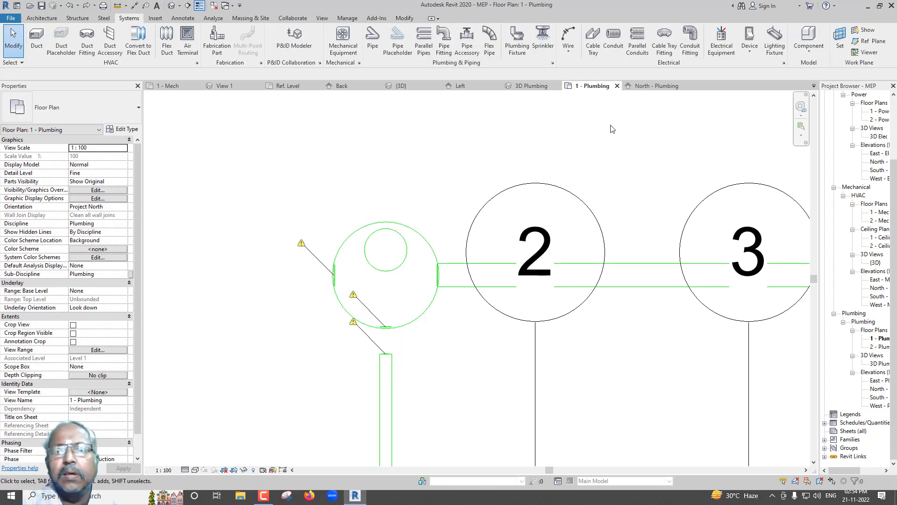
Inspect the manhole connection in the 3D Plumbing view
{"action": "left_click", "coordinate": [533, 86]}
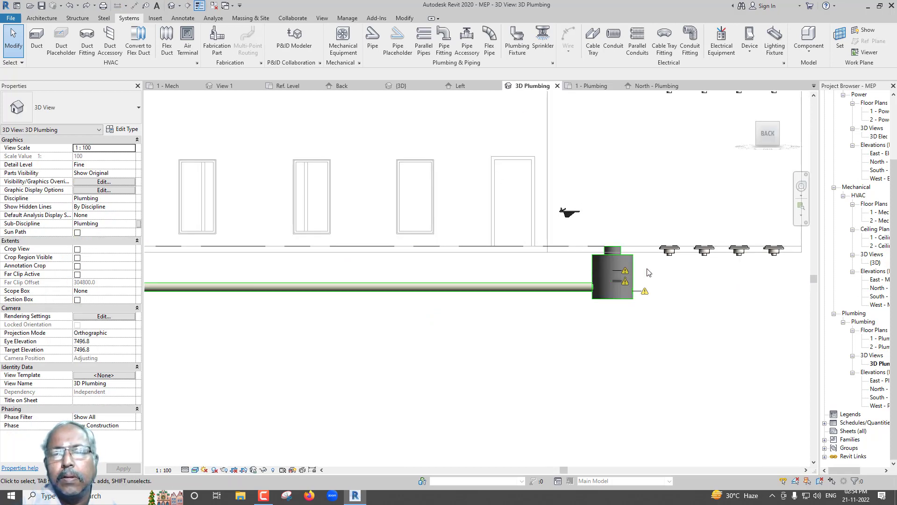
{"action": "mouse_move", "coordinate": [648, 272]}
{"action": "middle_mouse_down"}
{"action": "mouse_move", "coordinate": [643, 228]}
{"action": "mouse_move", "coordinate": [639, 269]}
{"action": "middle_mouse_up"}
{"action": "scroll", "coordinate": [642, 228], "scroll_direction": "up", "scroll_amount": 2}
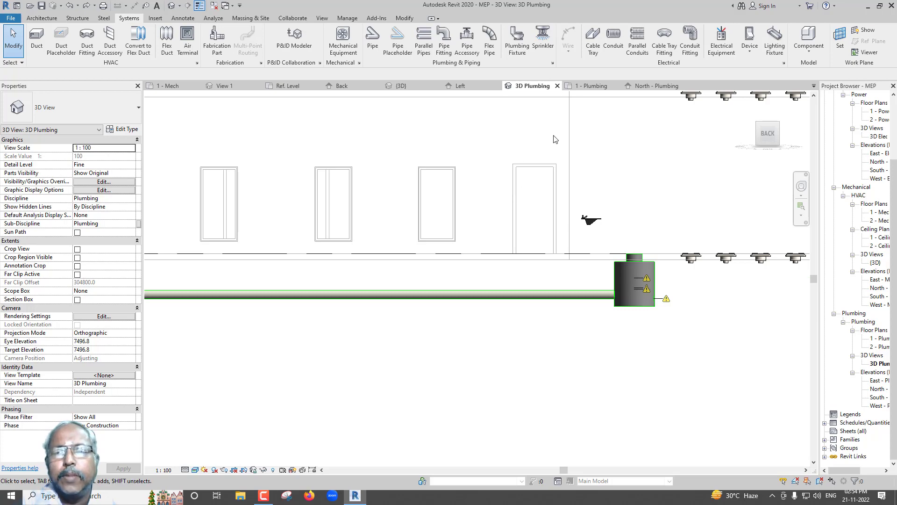
Check the vertical pipe in the 1 - Plumbing plan, then return to 3D Plumbing
{"action": "left_click", "coordinate": [591, 86]}
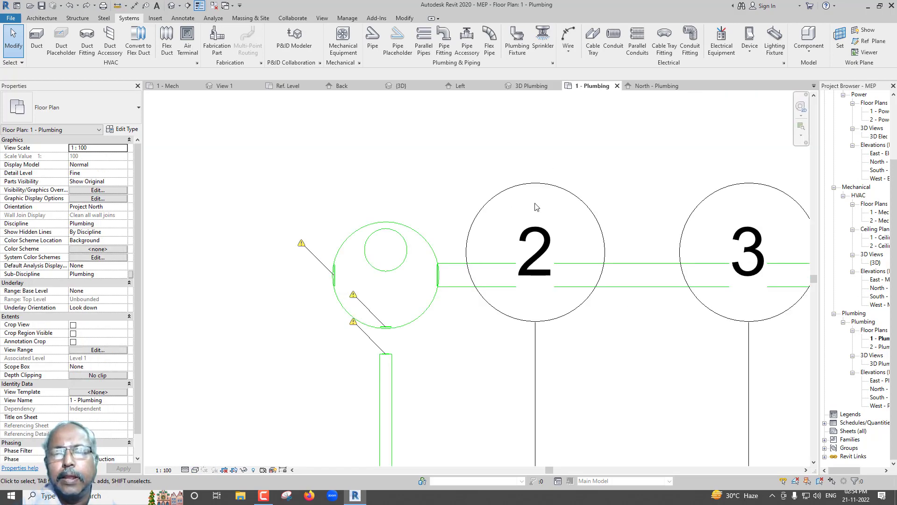
{"action": "scroll", "coordinate": [442, 331], "scroll_direction": "down", "scroll_amount": 2}
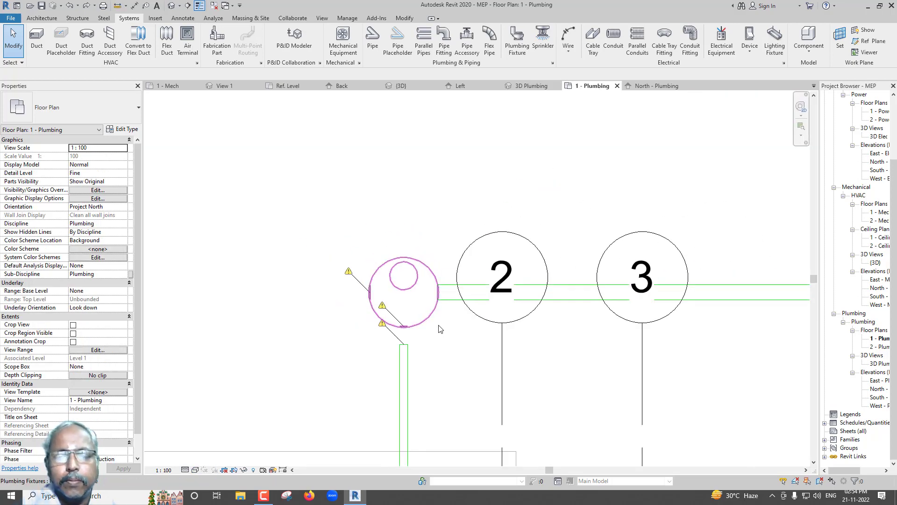
{"action": "left_click", "coordinate": [404, 346]}
{"action": "scroll", "coordinate": [404, 346], "scroll_direction": "up", "scroll_amount": 2}
{"action": "scroll", "coordinate": [404, 346], "scroll_direction": "up", "scroll_amount": 1}
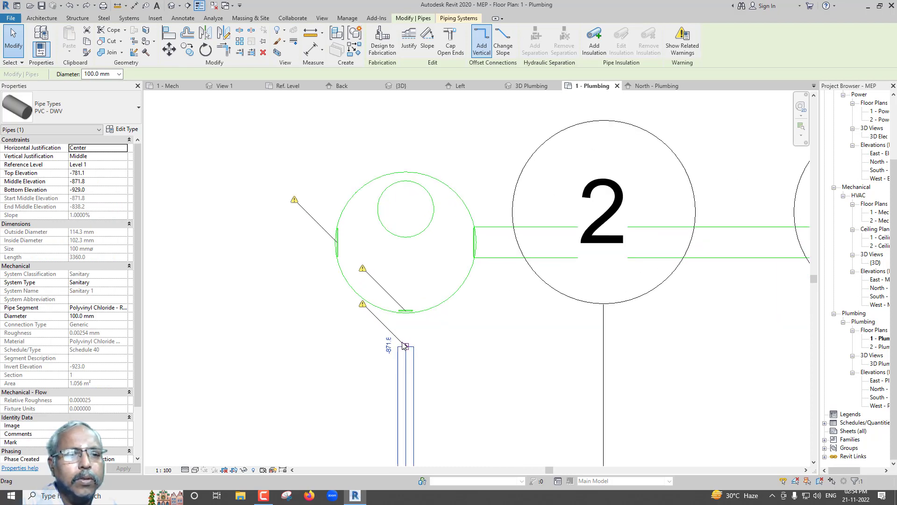
{"action": "scroll", "coordinate": [404, 346], "scroll_direction": "up", "scroll_amount": 1}
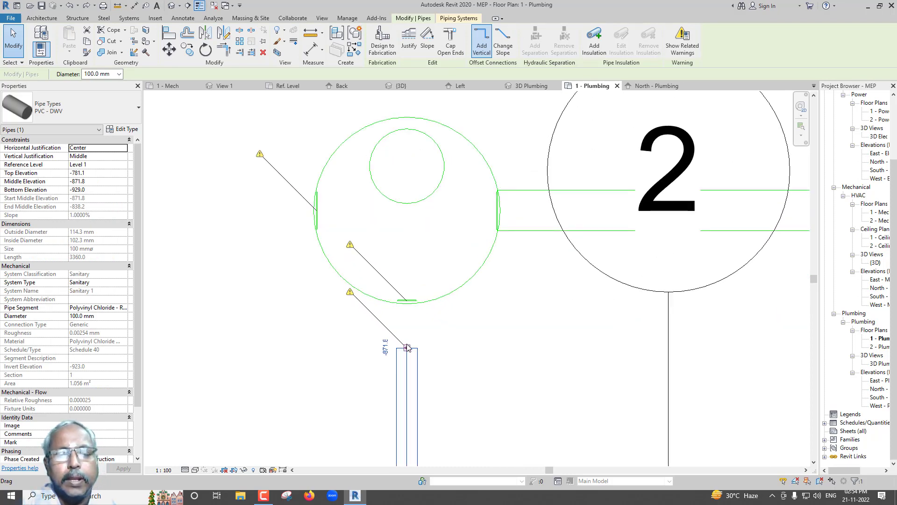
{"action": "key", "text": "Escape"}
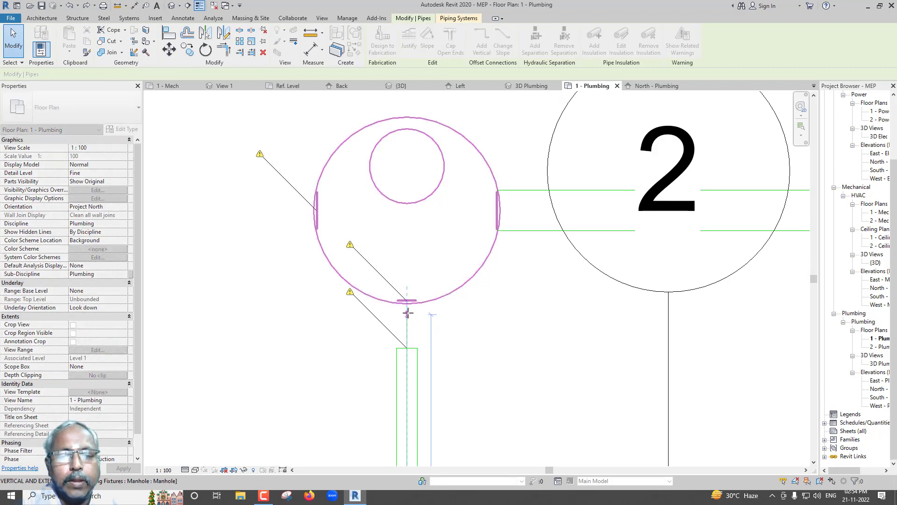
{"action": "left_click", "coordinate": [420, 320]}
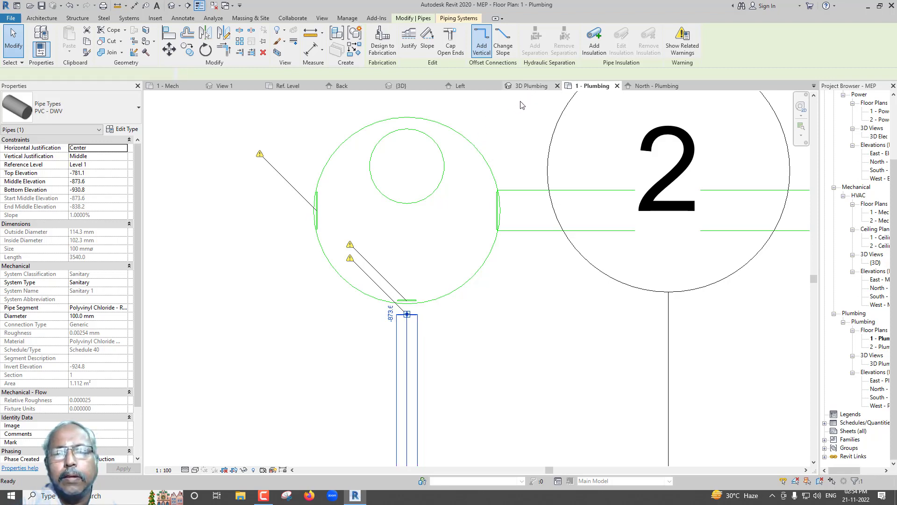
{"action": "left_click", "coordinate": [531, 88]}
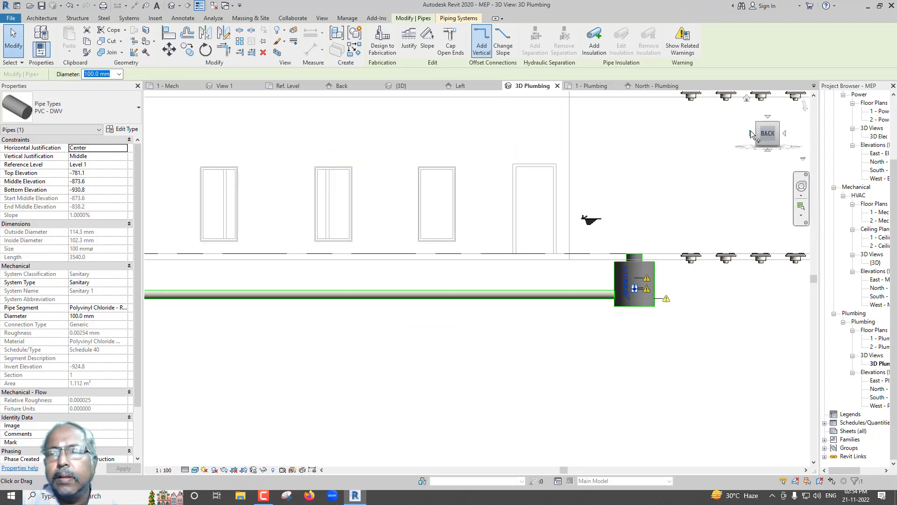
Set the 3D Plumbing view's visual style to Wireframe and select the upper sanitary pipe
{"action": "left_click", "coordinate": [751, 134]}
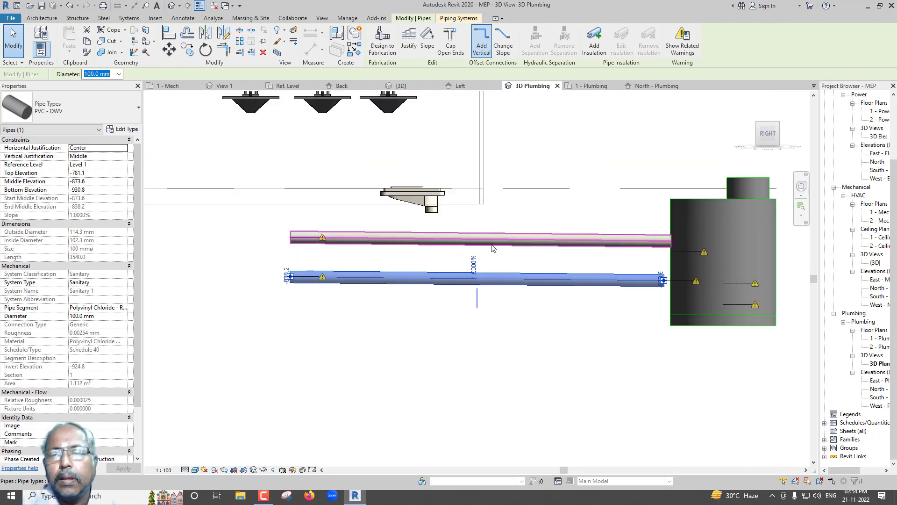
{"action": "scroll", "coordinate": [646, 282], "scroll_direction": "up", "scroll_amount": 2}
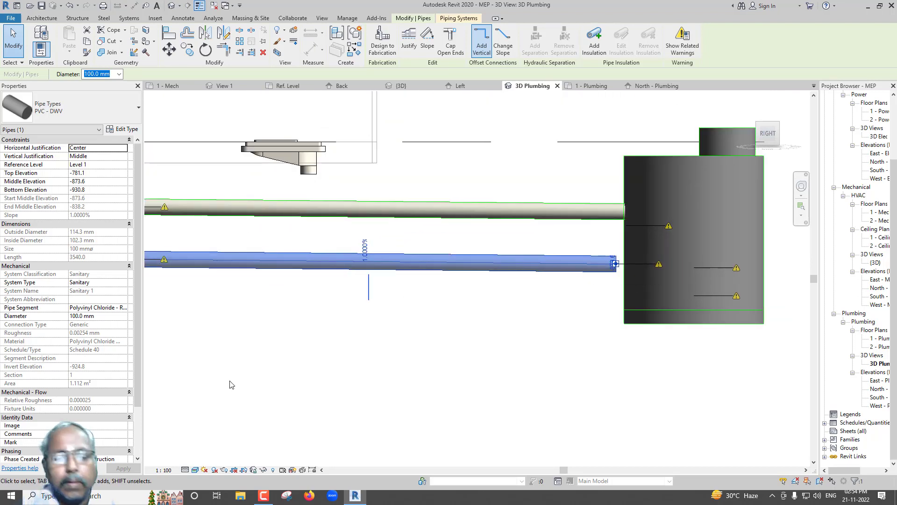
{"action": "left_click", "coordinate": [197, 468]}
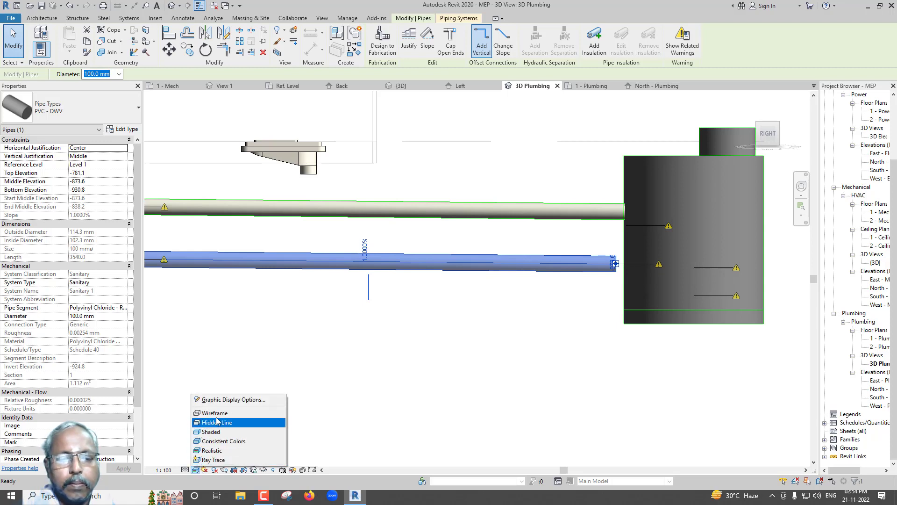
{"action": "left_click", "coordinate": [257, 413]}
{"action": "scroll", "coordinate": [634, 273], "scroll_direction": "up", "scroll_amount": 1}
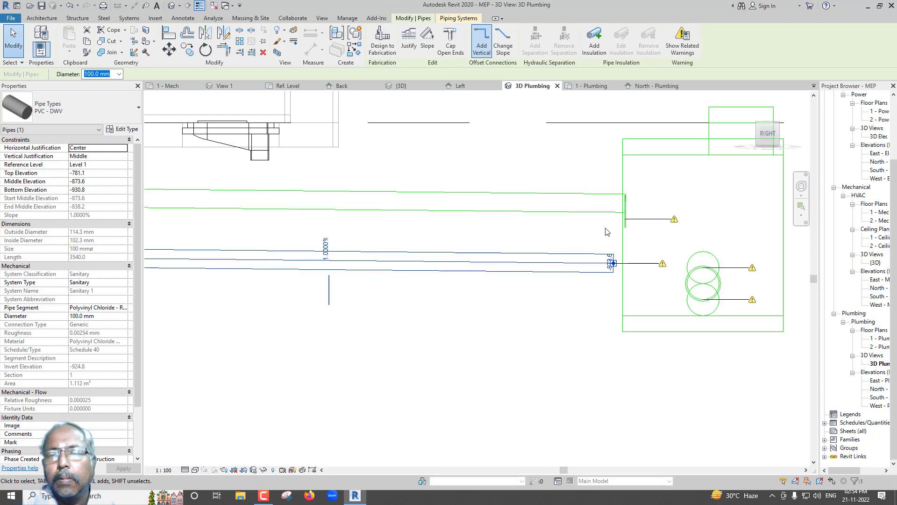
{"action": "left_click", "coordinate": [608, 216]}
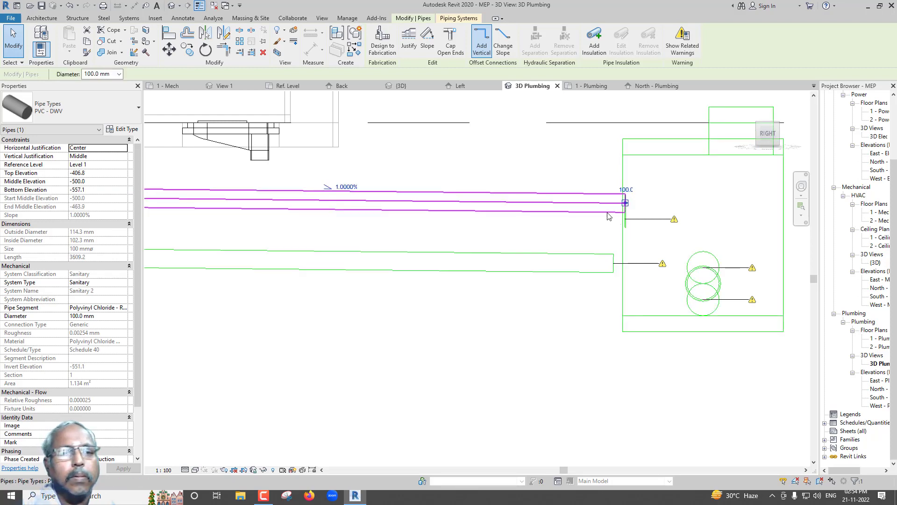
Check the pipe ending below the manhole in the 1 - Plumbing plan
{"action": "left_click", "coordinate": [592, 86]}
{"action": "scroll", "coordinate": [470, 271], "scroll_direction": "down", "scroll_amount": 2}
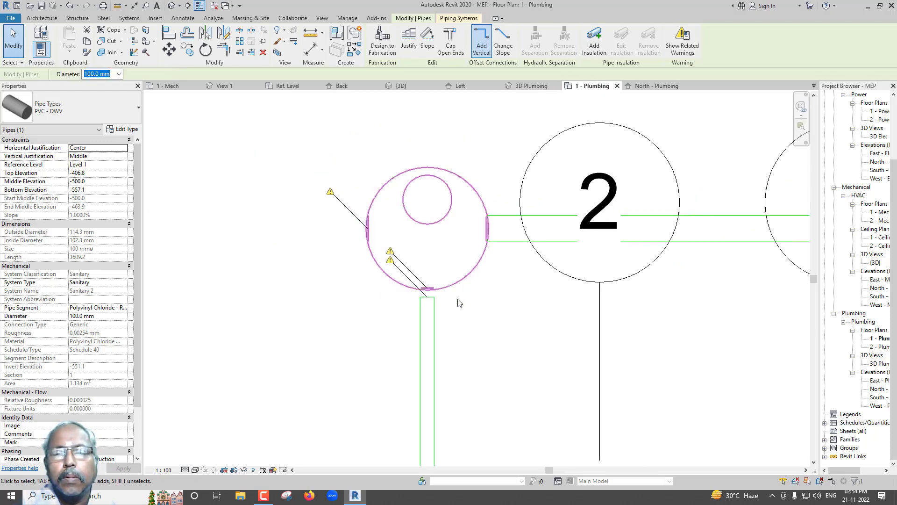
{"action": "left_click", "coordinate": [433, 322]}
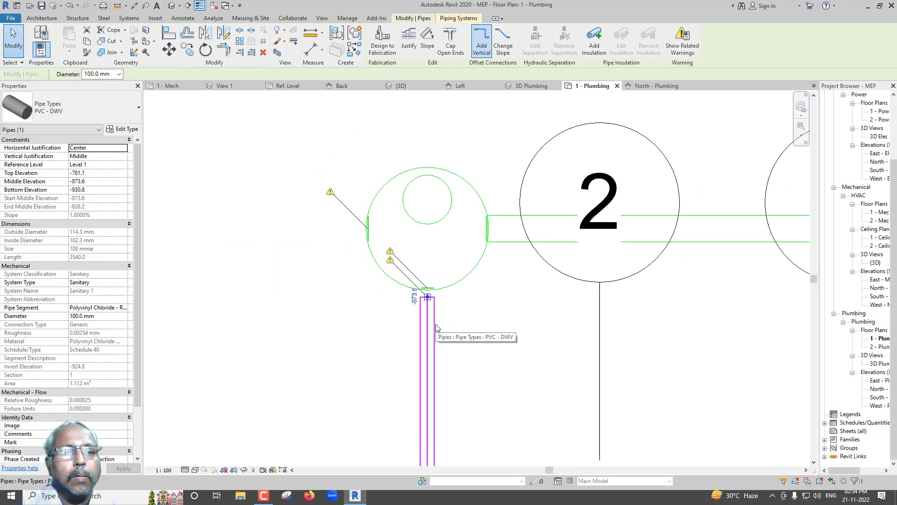
{"action": "scroll", "coordinate": [428, 303], "scroll_direction": "up", "scroll_amount": 2}
{"action": "scroll", "coordinate": [428, 303], "scroll_direction": "up", "scroll_amount": 2}
{"action": "scroll", "coordinate": [428, 303], "scroll_direction": "up", "scroll_amount": 1}
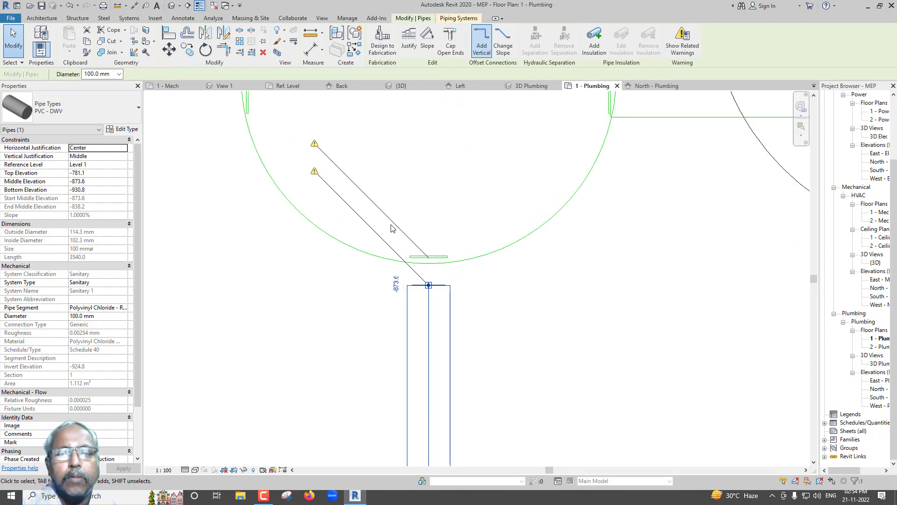
Reset the 3D view with ViewCube Home and a corner, then zoom onto the manhole and sloped pipe end
{"action": "left_click", "coordinate": [536, 88]}
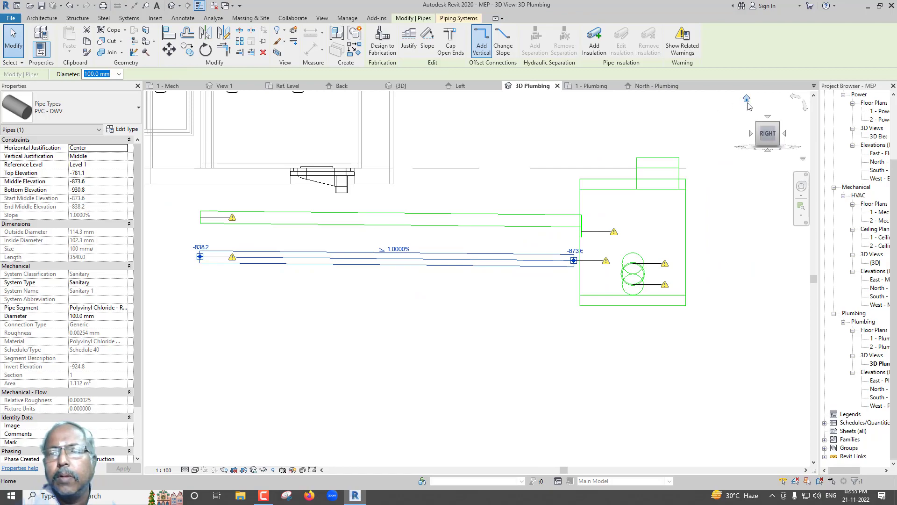
{"action": "left_click", "coordinate": [747, 100]}
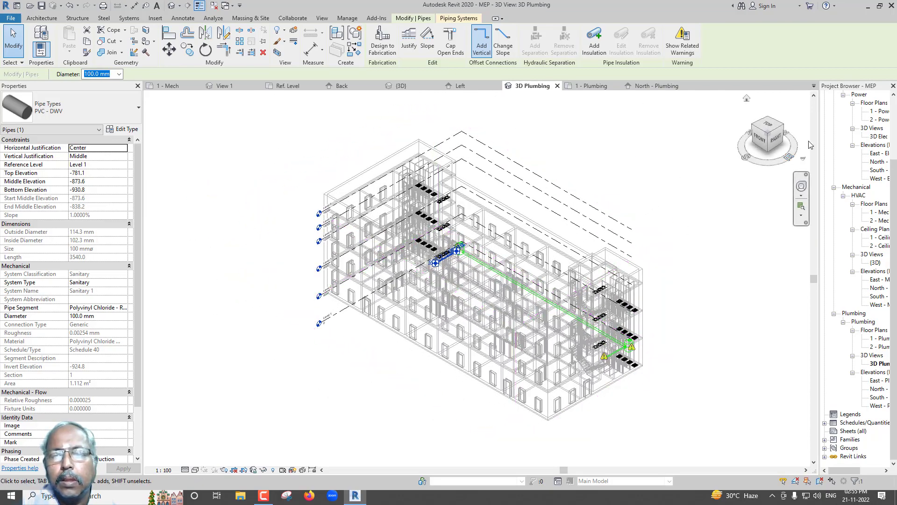
{"action": "left_click", "coordinate": [786, 127]}
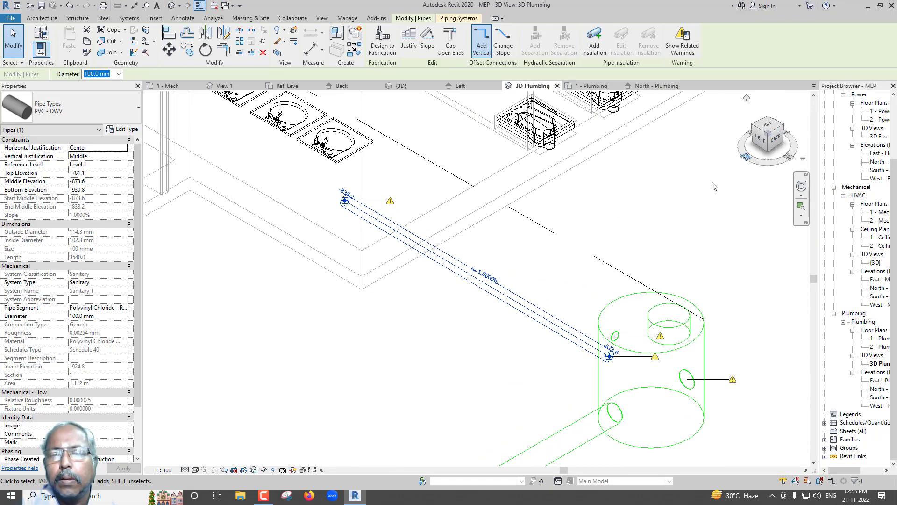
{"action": "scroll", "coordinate": [607, 341], "scroll_direction": "up", "scroll_amount": 2}
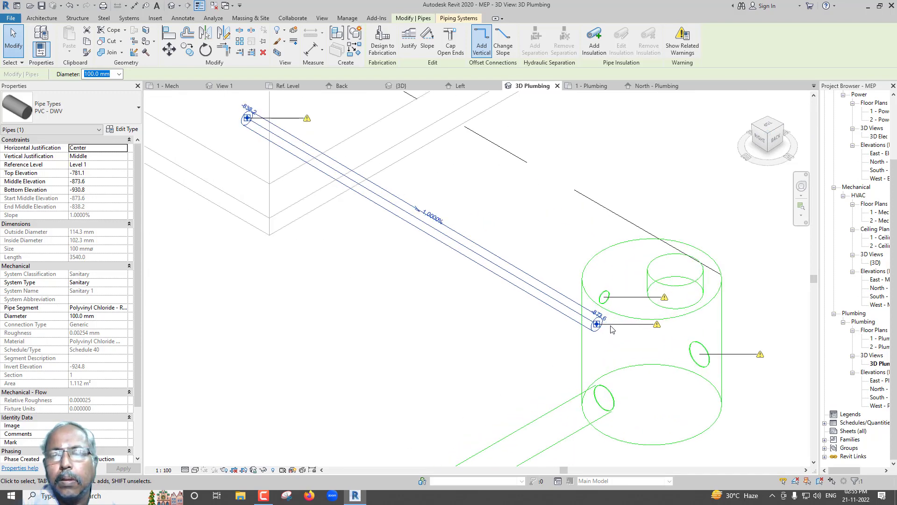
{"action": "scroll", "coordinate": [612, 327], "scroll_direction": "up", "scroll_amount": 2}
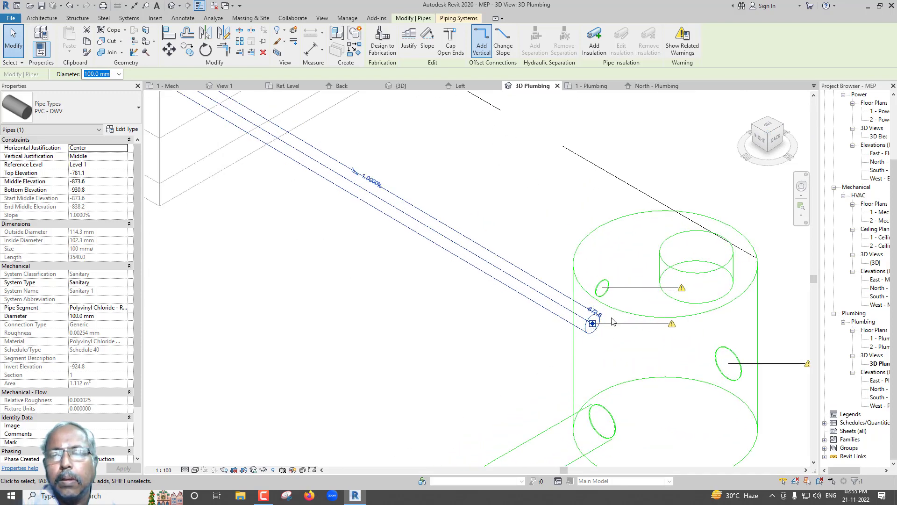
{"action": "left_click", "coordinate": [613, 291]}
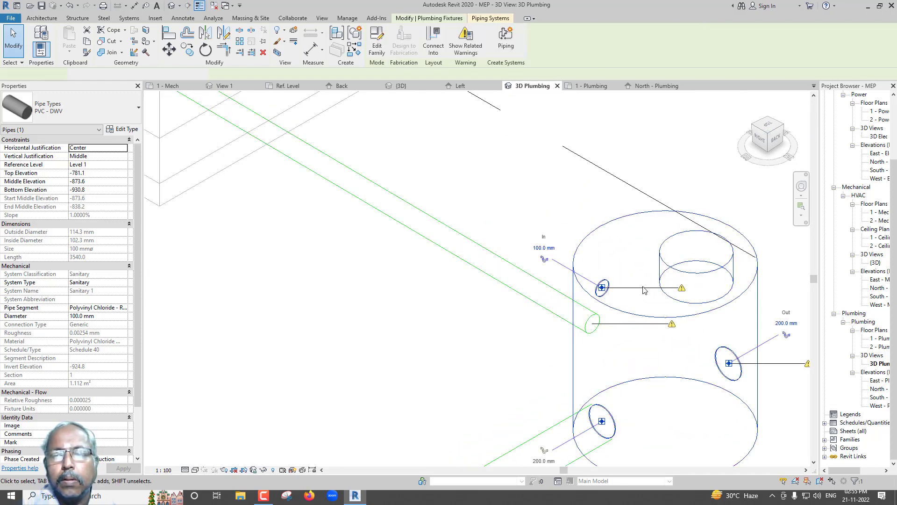
{"action": "left_click", "coordinate": [563, 321]}
{"action": "scroll", "coordinate": [591, 323], "scroll_direction": "up", "scroll_amount": 1}
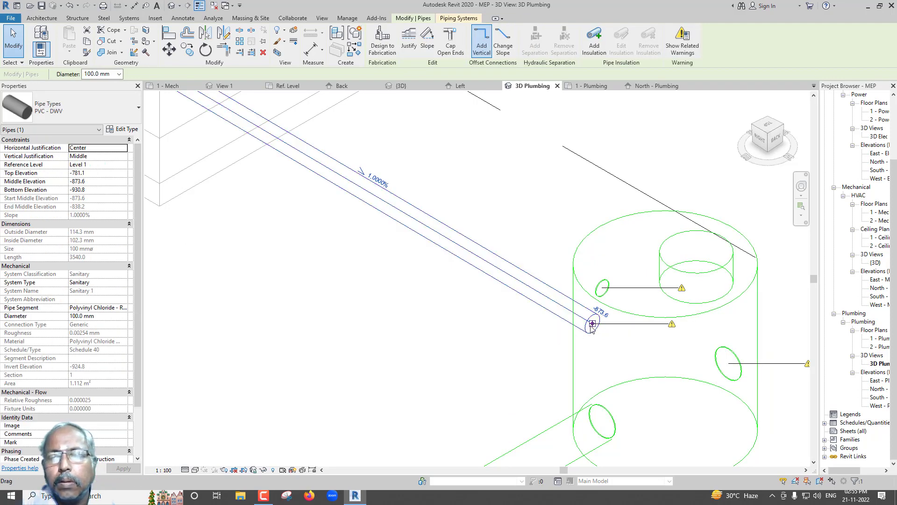
Set the manhole's Drainage Inlet Pipe Depth to 873
{"action": "left_click", "coordinate": [612, 287]}
{"action": "type", "text": "873"}
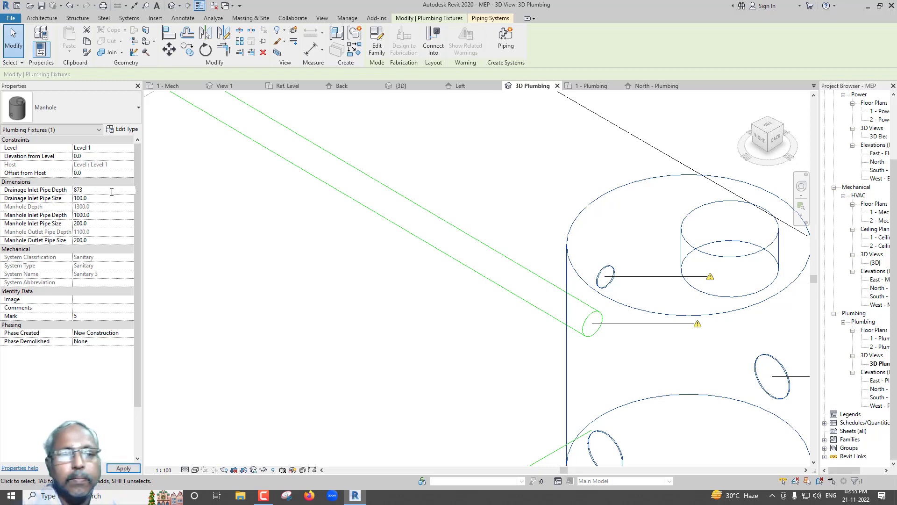
{"action": "key", "text": "Return"}
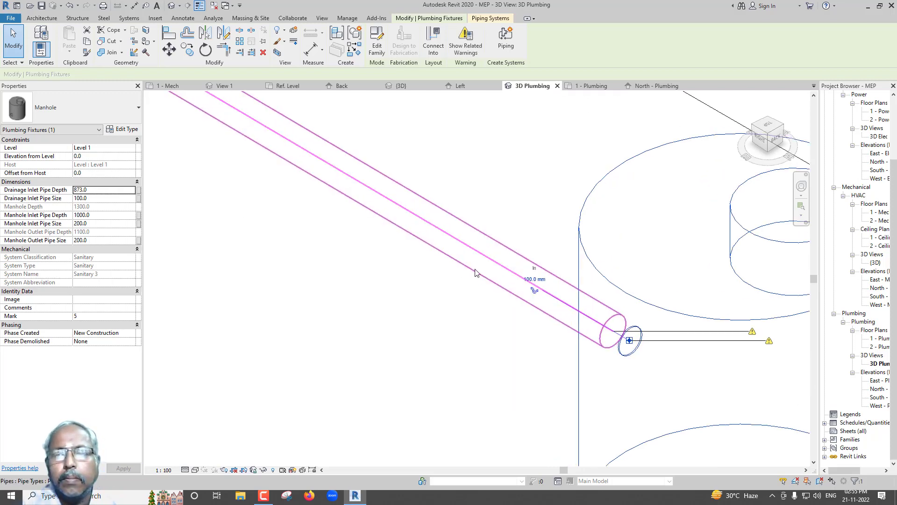
{"action": "left_click", "coordinate": [590, 86]}
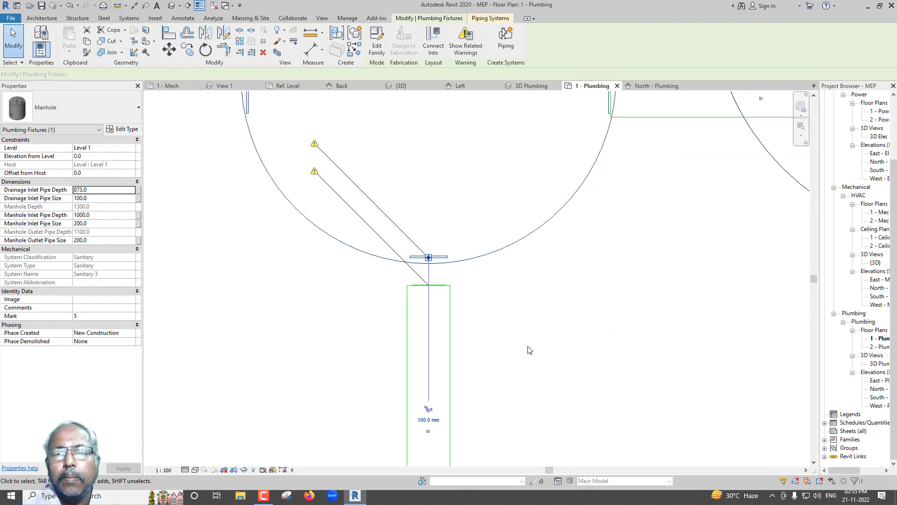
Drag the pipe end below the manhole onto its inlet connector in 1 - Plumbing
{"action": "left_click", "coordinate": [431, 283]}
{"action": "left_click_drag", "start_coordinate": [431, 284], "coordinate": [430, 247]}
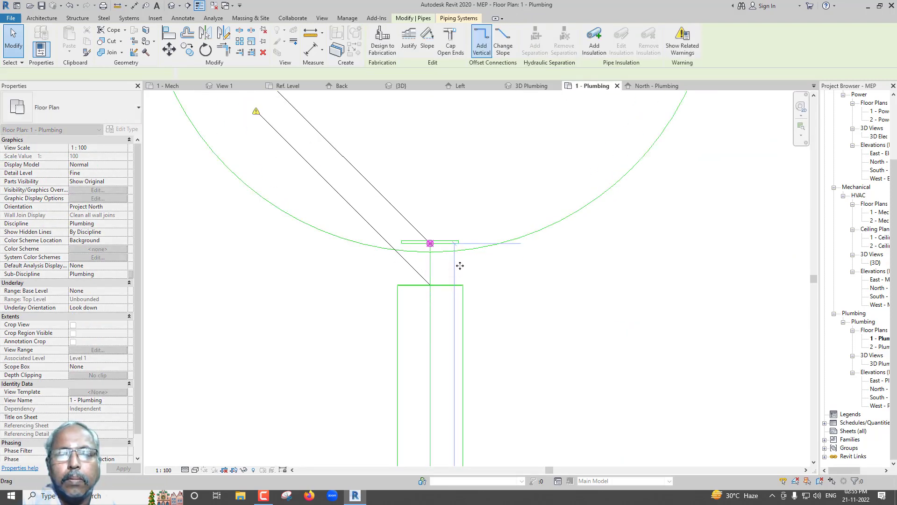
{"action": "left_click", "coordinate": [473, 275]}
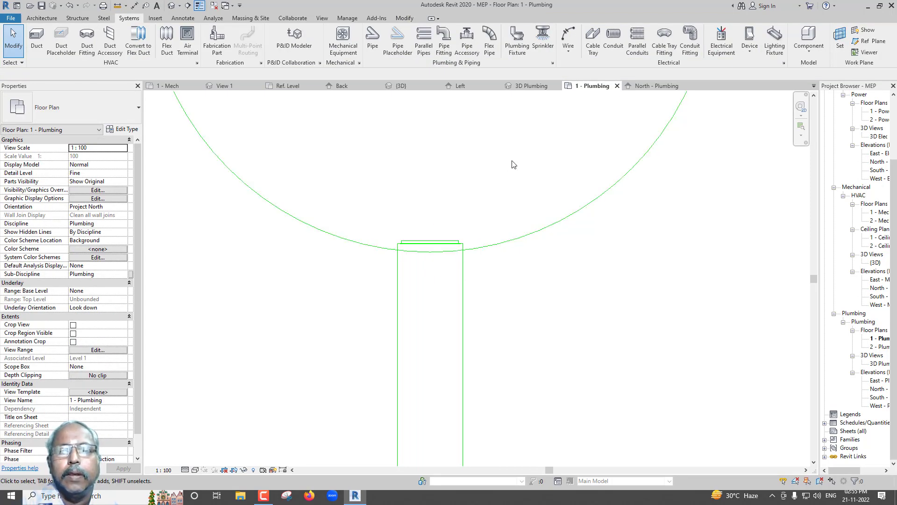
Show the 3D Plumbing view in the Realistic visual style
{"action": "left_click", "coordinate": [530, 87]}
{"action": "scroll", "coordinate": [527, 264], "scroll_direction": "down", "scroll_amount": 2}
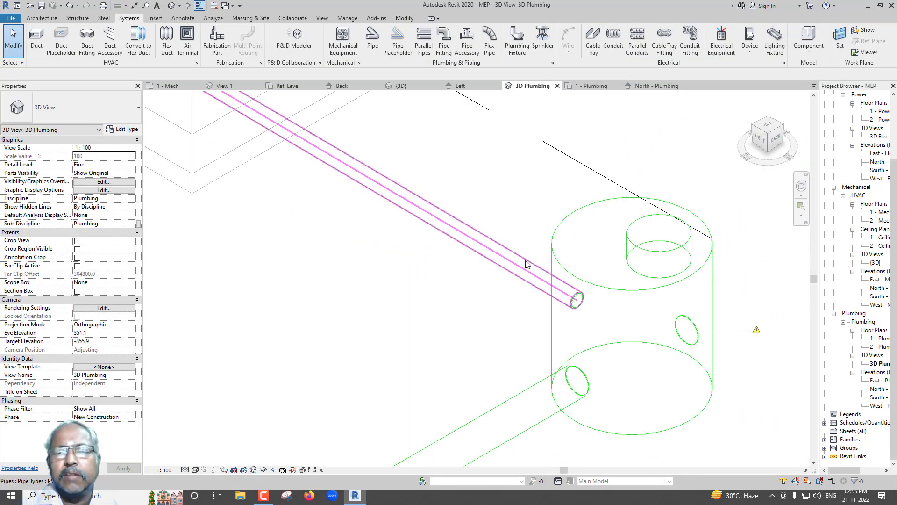
{"action": "scroll", "coordinate": [527, 264], "scroll_direction": "down", "scroll_amount": 2}
{"action": "left_click", "coordinate": [195, 470]}
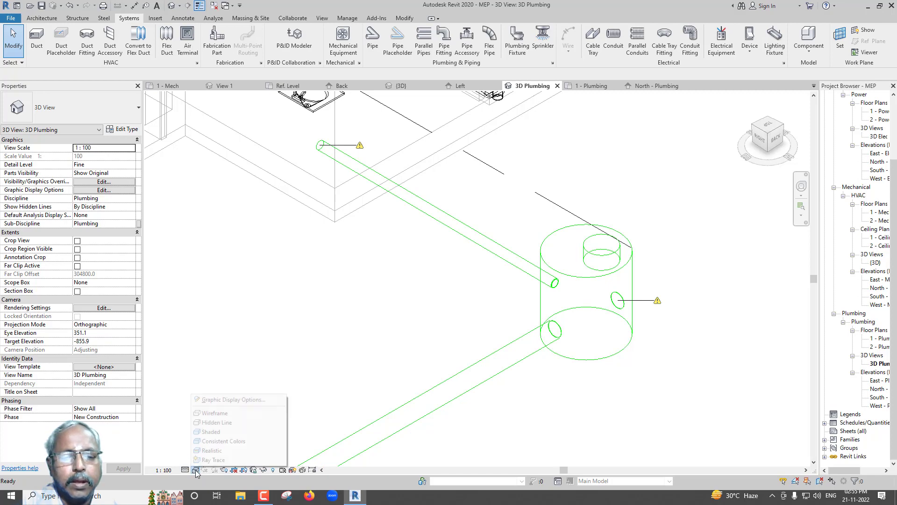
{"action": "left_click", "coordinate": [210, 451]}
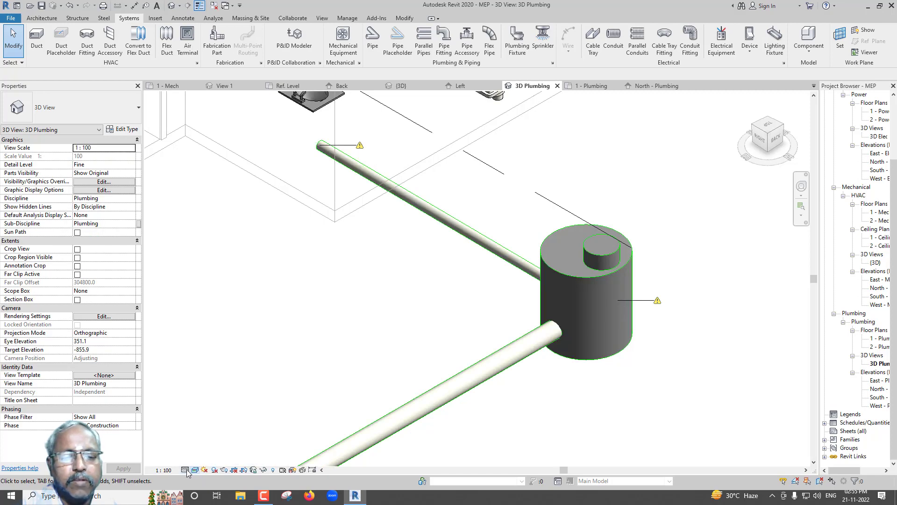
{"action": "left_click", "coordinate": [185, 469]}
Orbit and zoom around the grid-2 manhole and building interior, then minimize Revit
{"action": "scroll", "coordinate": [394, 355], "scroll_direction": "down", "scroll_amount": 3}
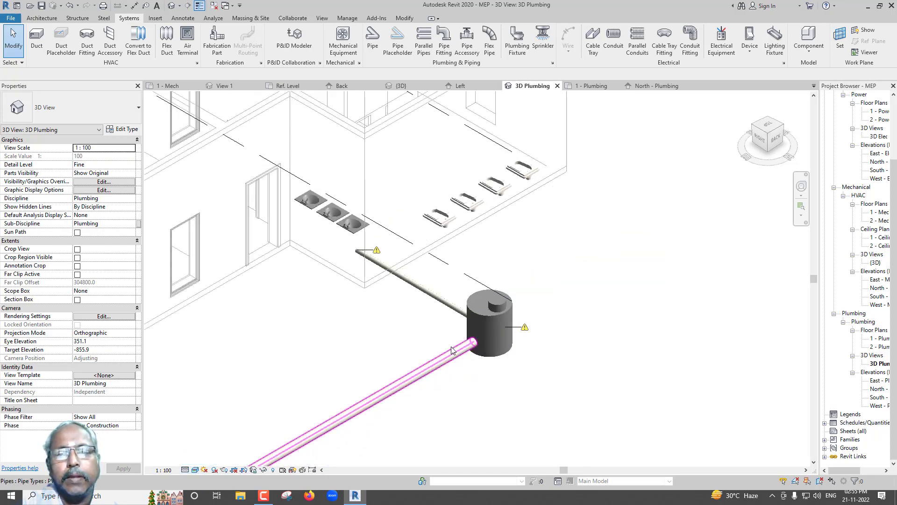
{"action": "middle_click_drag", "start_coordinate": [452, 350], "coordinate": [387, 323], "text": "shift"}
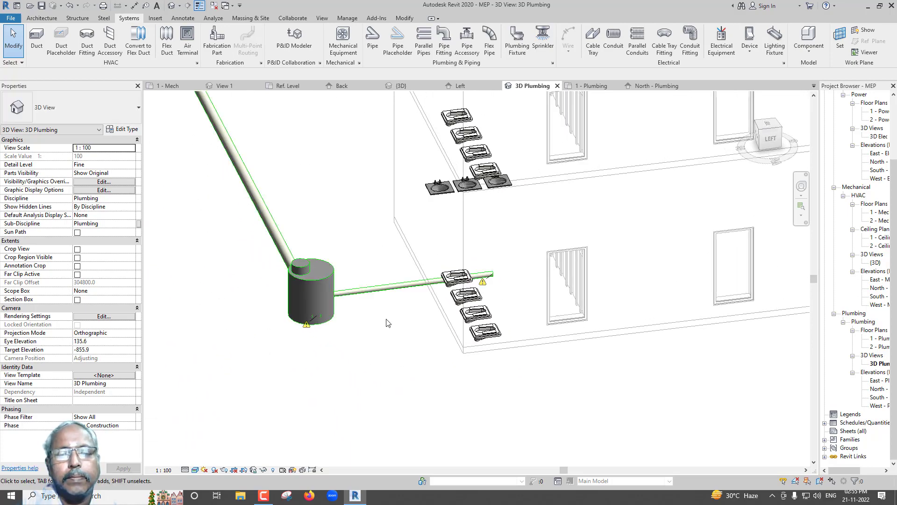
{"action": "scroll", "coordinate": [387, 322], "scroll_direction": "down", "scroll_amount": 3}
{"action": "scroll", "coordinate": [328, 234], "scroll_direction": "down", "scroll_amount": 2}
{"action": "scroll", "coordinate": [281, 181], "scroll_direction": "up", "scroll_amount": 5}
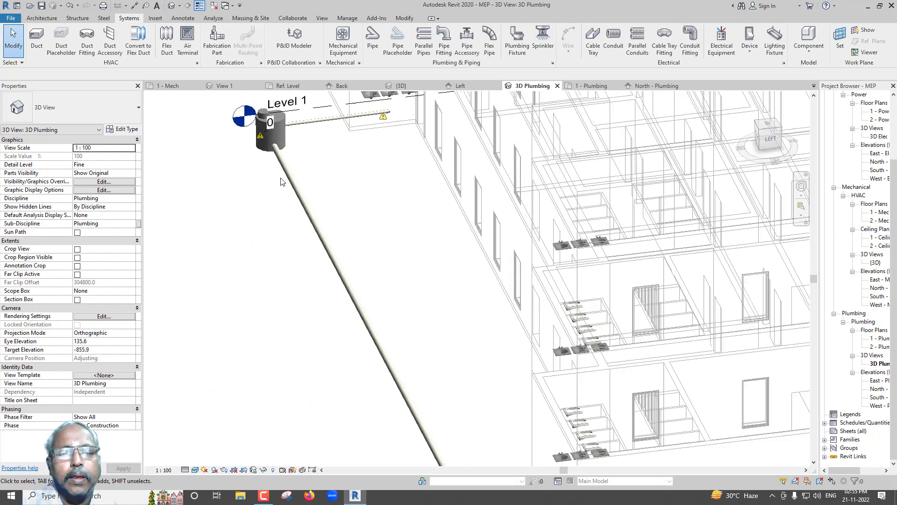
{"action": "scroll", "coordinate": [301, 169], "scroll_direction": "down", "scroll_amount": 2}
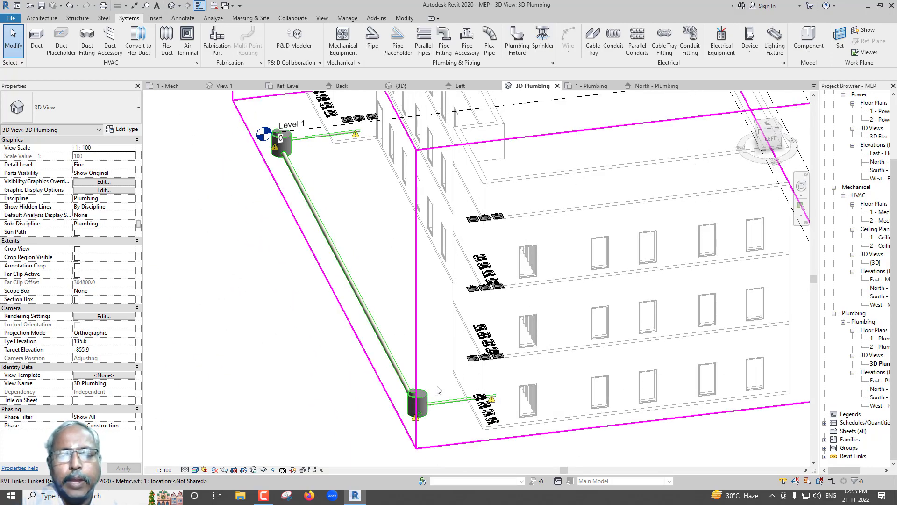
{"action": "mouse_move", "coordinate": [321, 360]}
{"action": "middle_mouse_down", "text": "shift"}
{"action": "mouse_move", "coordinate": [378, 383]}
{"action": "mouse_move", "coordinate": [307, 302]}
{"action": "middle_mouse_up", "text": "shift"}
{"action": "scroll", "coordinate": [307, 303], "scroll_direction": "up", "scroll_amount": 2}
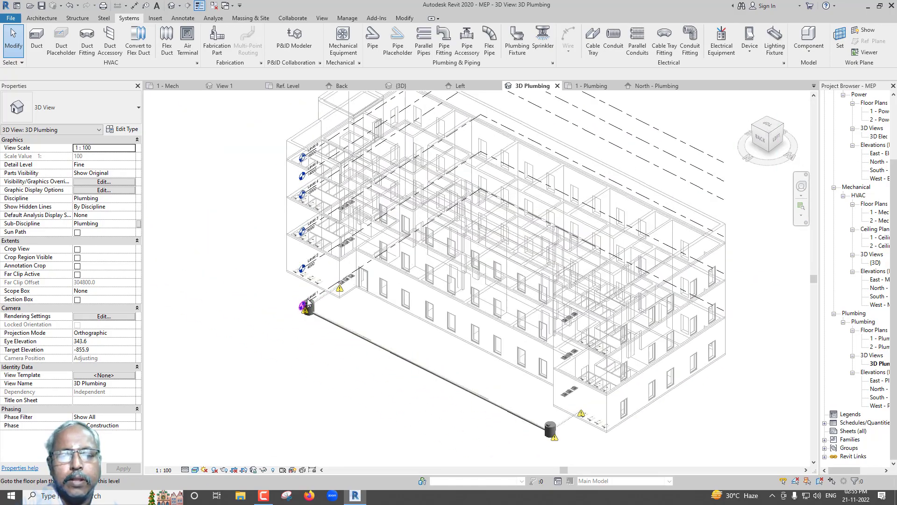
{"action": "scroll", "coordinate": [307, 303], "scroll_direction": "up", "scroll_amount": 3}
{"action": "scroll", "coordinate": [308, 303], "scroll_direction": "up", "scroll_amount": 3}
{"action": "scroll", "coordinate": [307, 303], "scroll_direction": "up", "scroll_amount": 3}
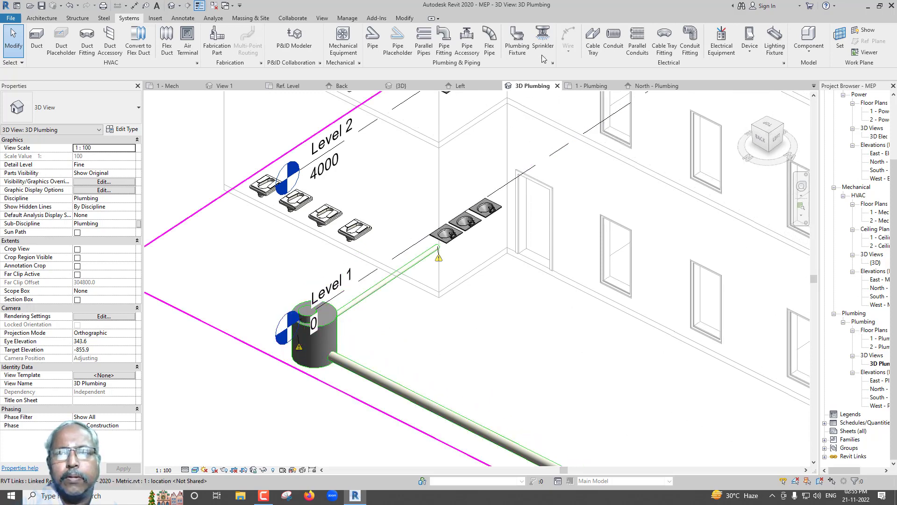
{"action": "left_click", "coordinate": [867, 6]}
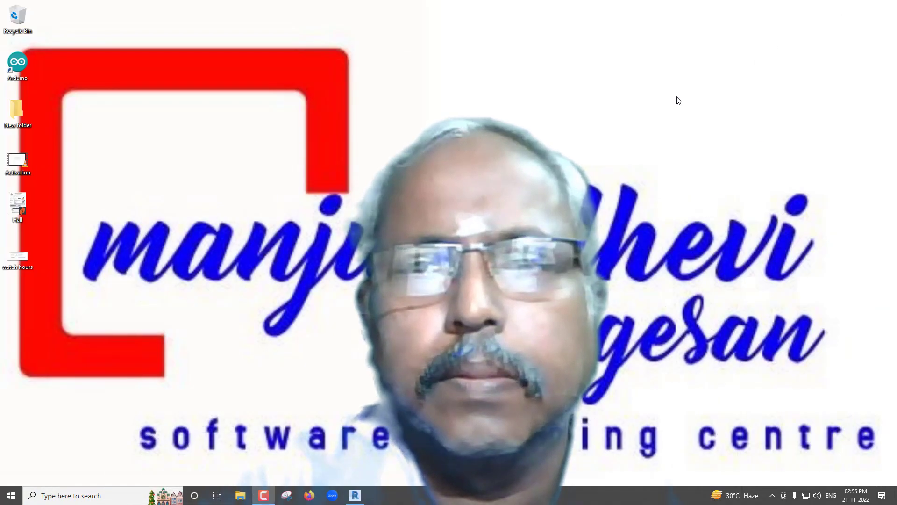